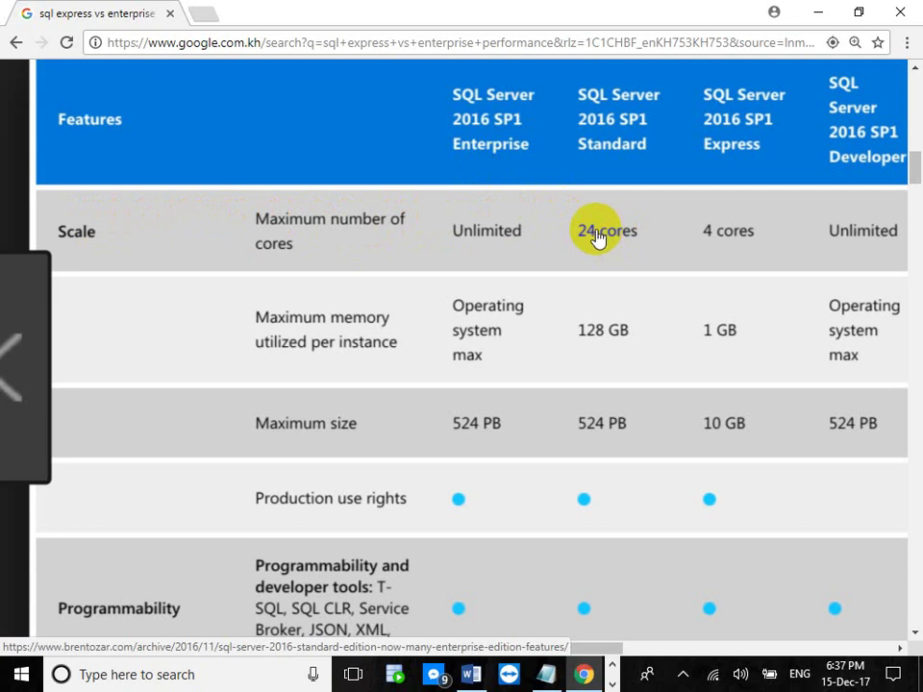
# Minimize the browser and launch VMware Workstation Pro.
pyautogui.click(819, 16)
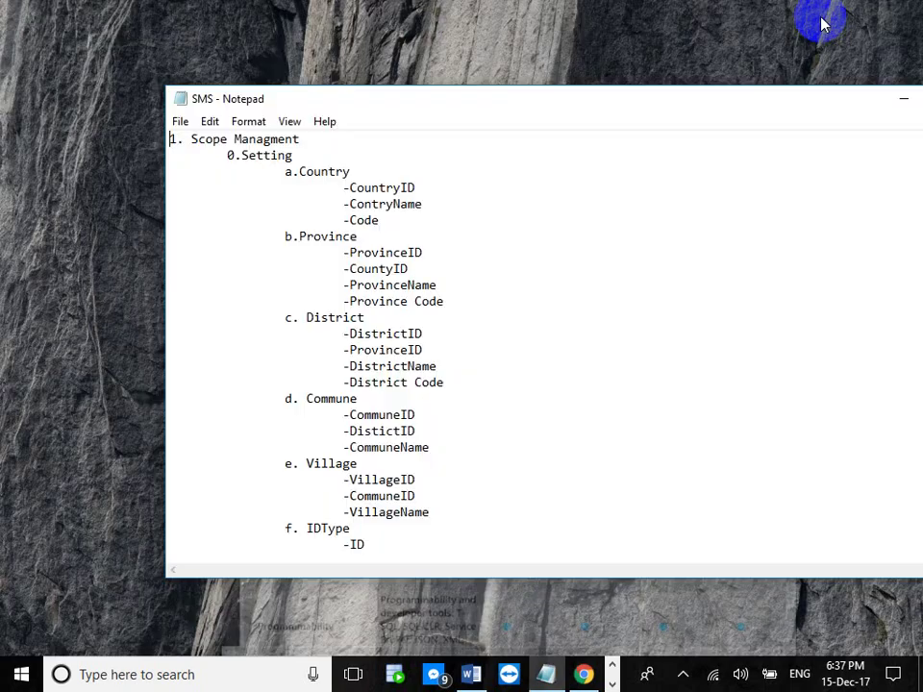
pyautogui.rightClick(578, 11)
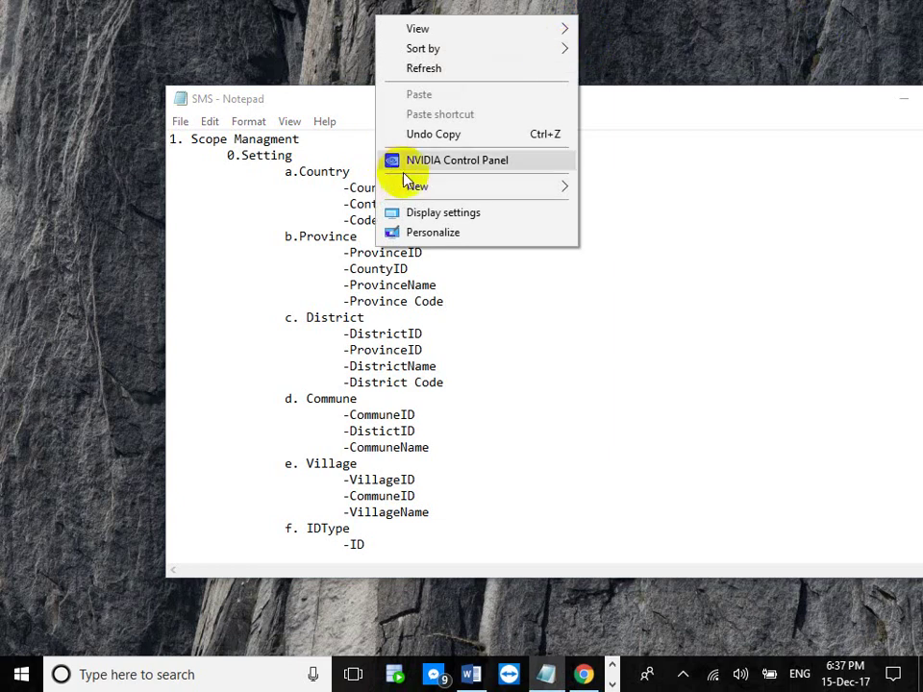
pyautogui.click(722, 46)
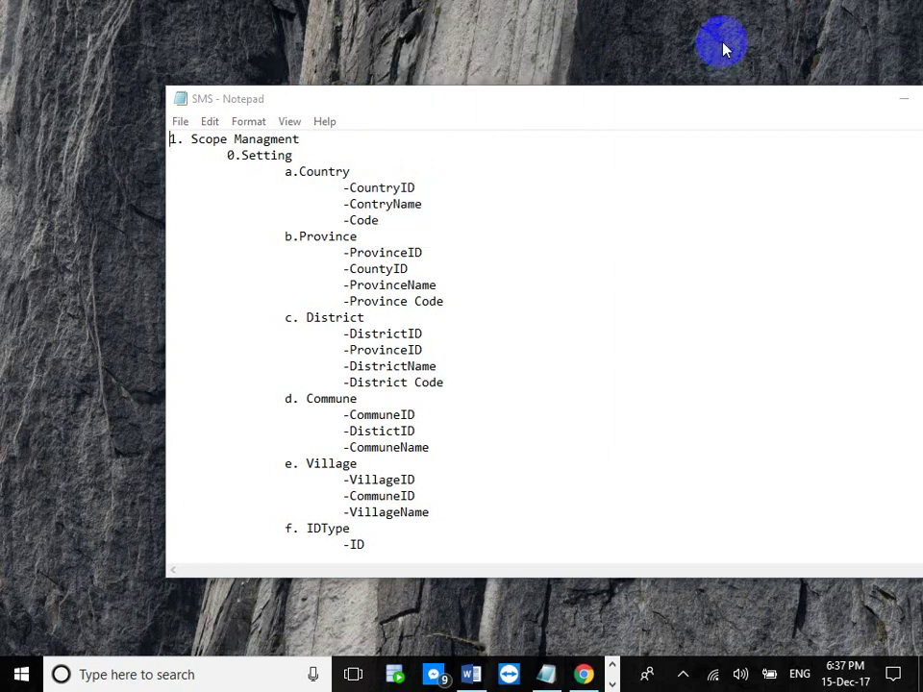
pyautogui.press('super')
pyautogui.write('vm')
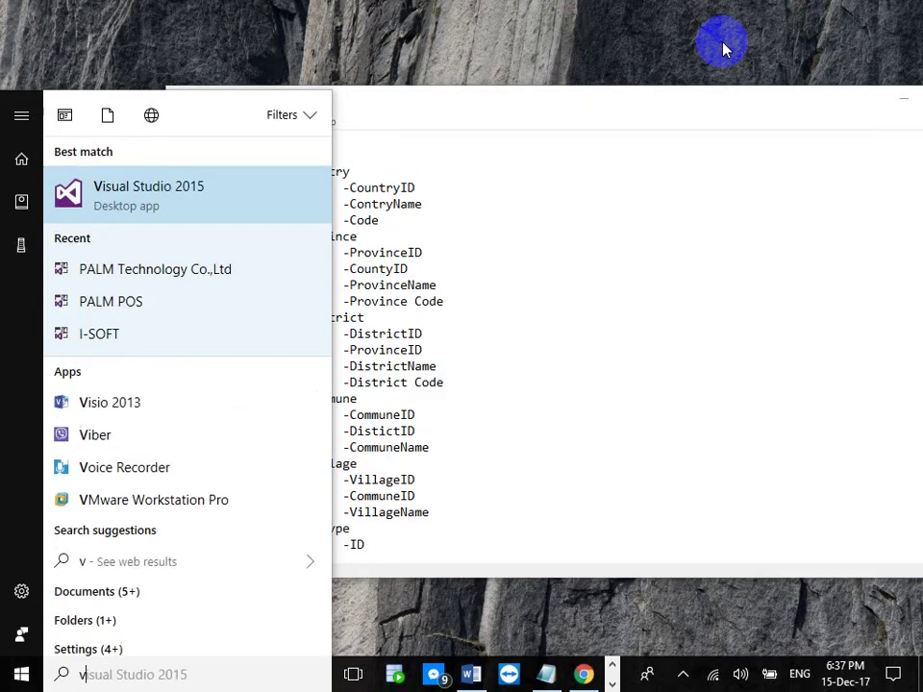
pyautogui.click(723, 43)
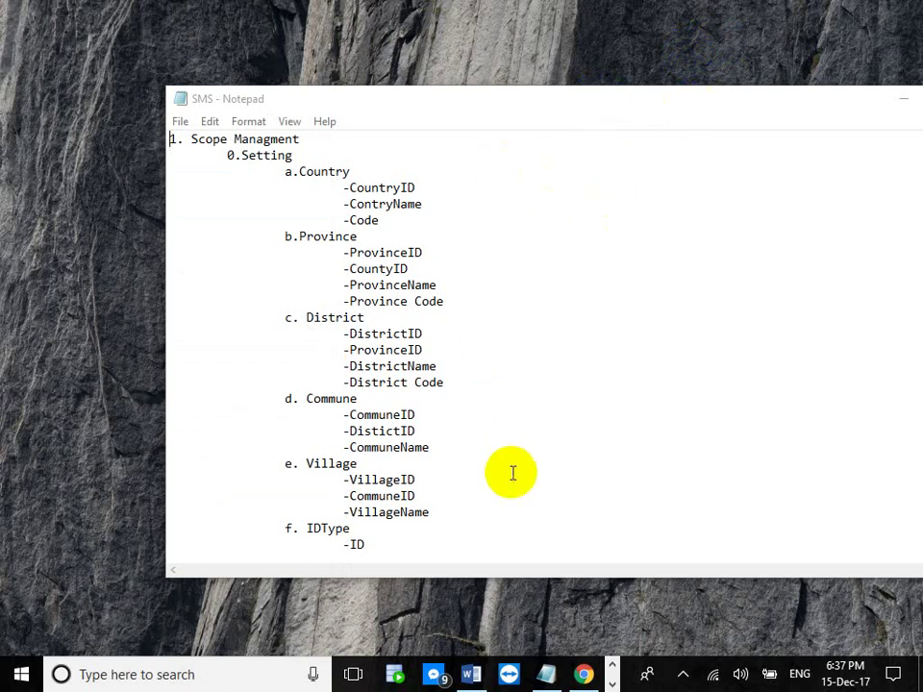
# Launch Oracle SQL Developer.
pyautogui.click(471, 676)
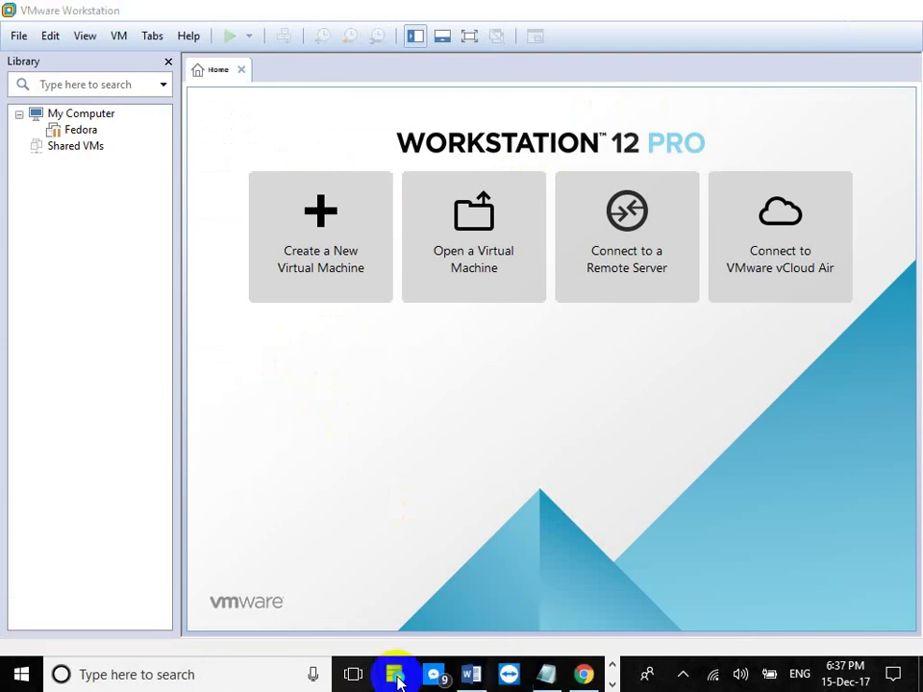
pyautogui.click(399, 676)
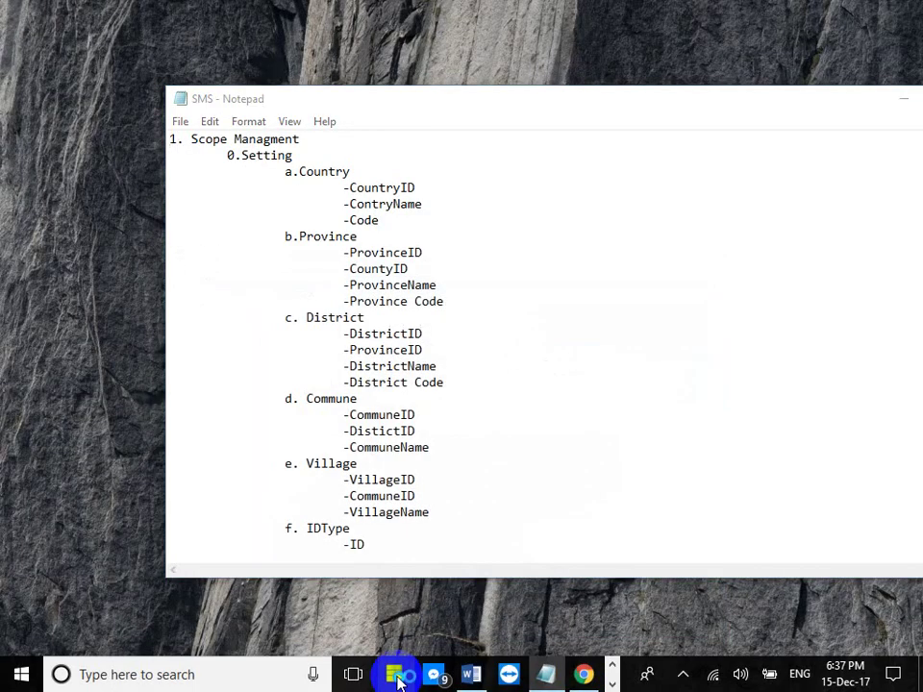
pyautogui.click(584, 676)
pyautogui.click(584, 676)
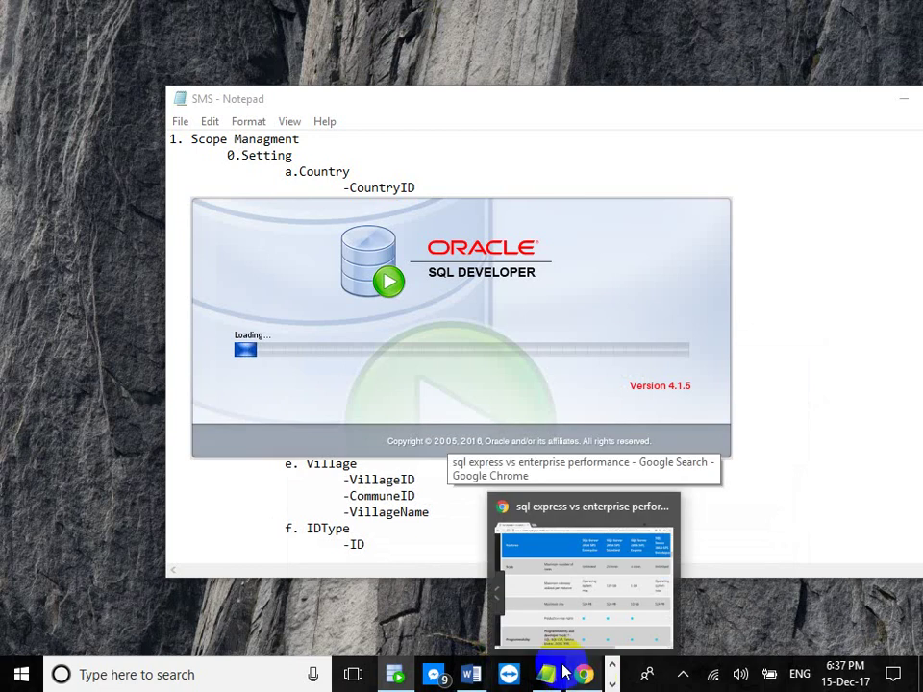
pyautogui.moveTo(589, 678)
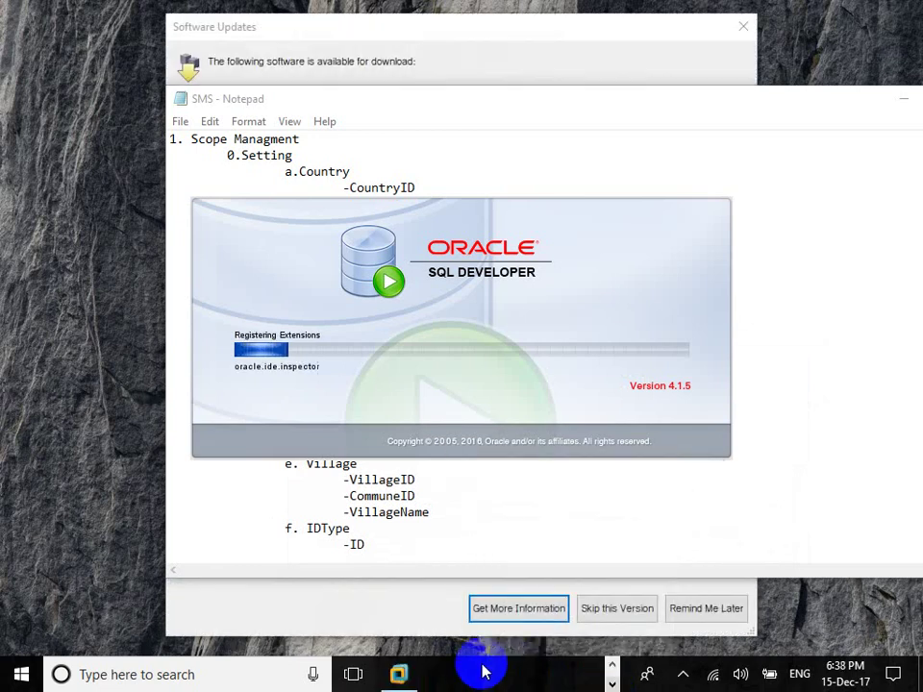
# Switch to VMware Workstation, skip the version 14.0.0 update, and view the New Virtual Machine Wizard without creating a machine.
pyautogui.click(399, 676)
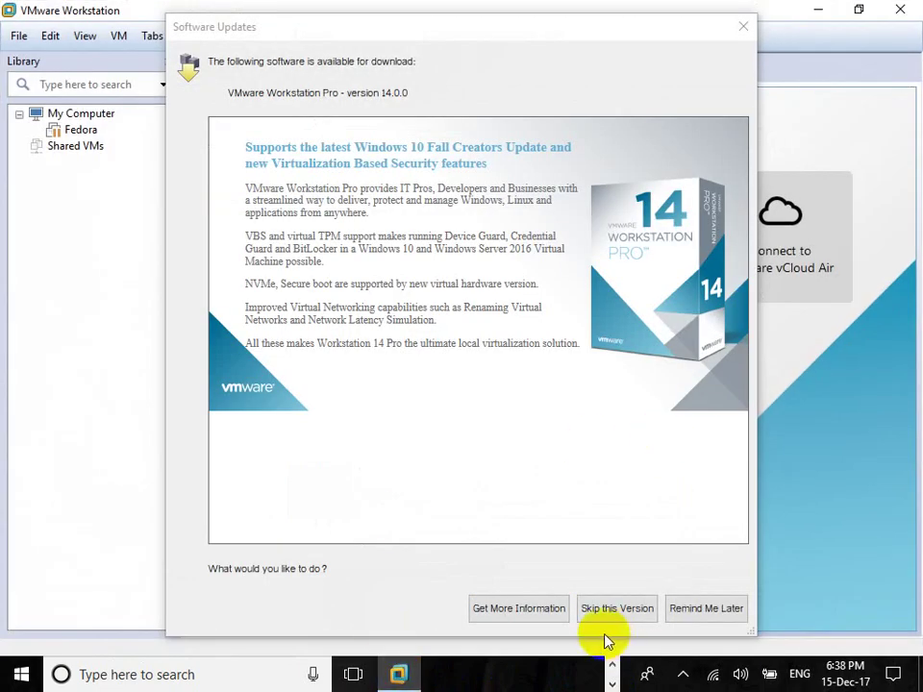
pyautogui.click(635, 610)
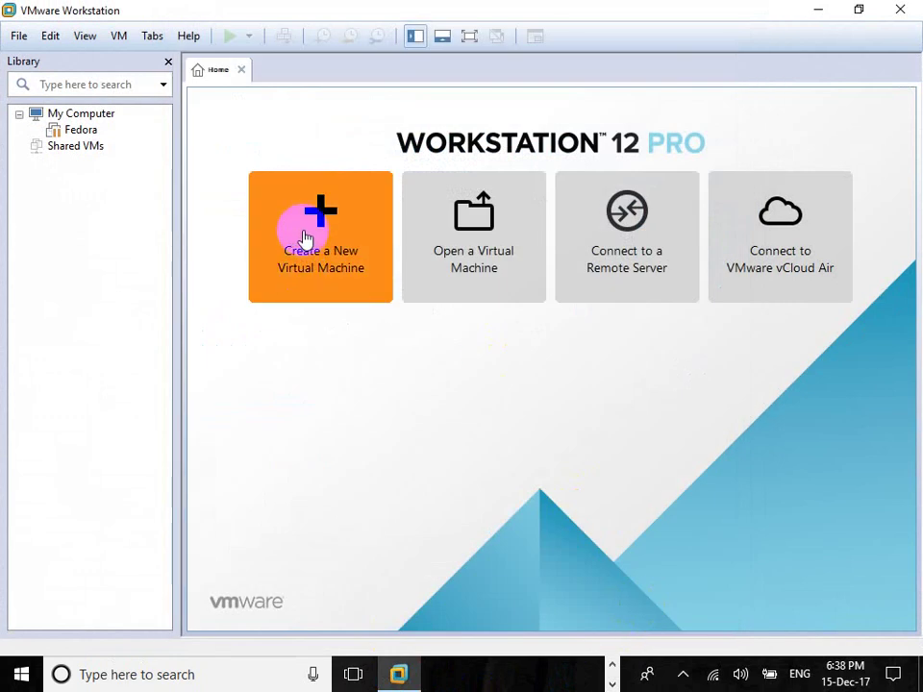
pyautogui.click(301, 226)
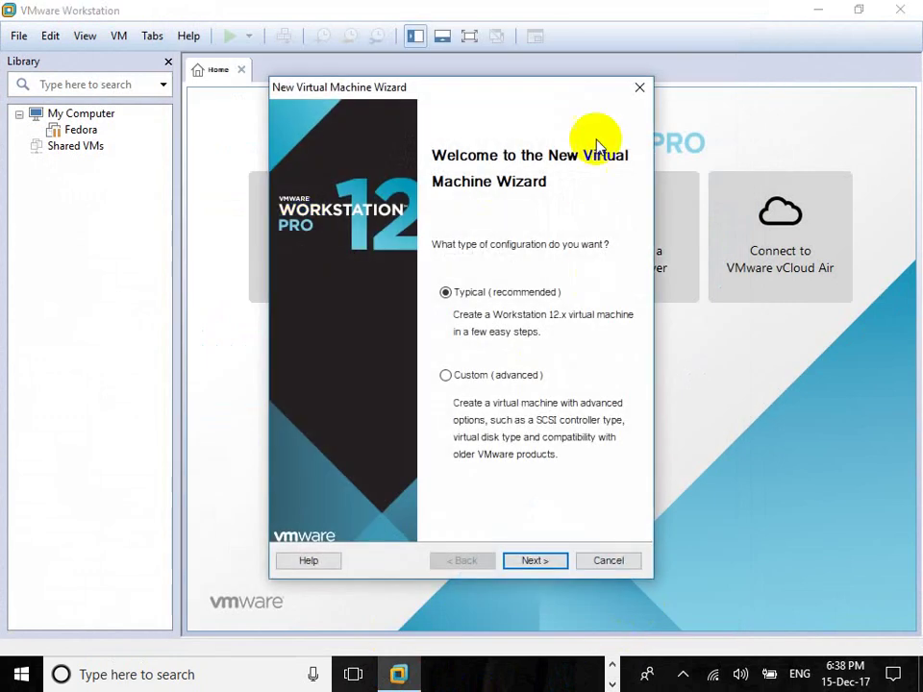
pyautogui.click(640, 89)
# Try to open the Fedora virtual machine from the library, keep its entry, and minimize VMware Workstation.
pyautogui.click(58, 129)
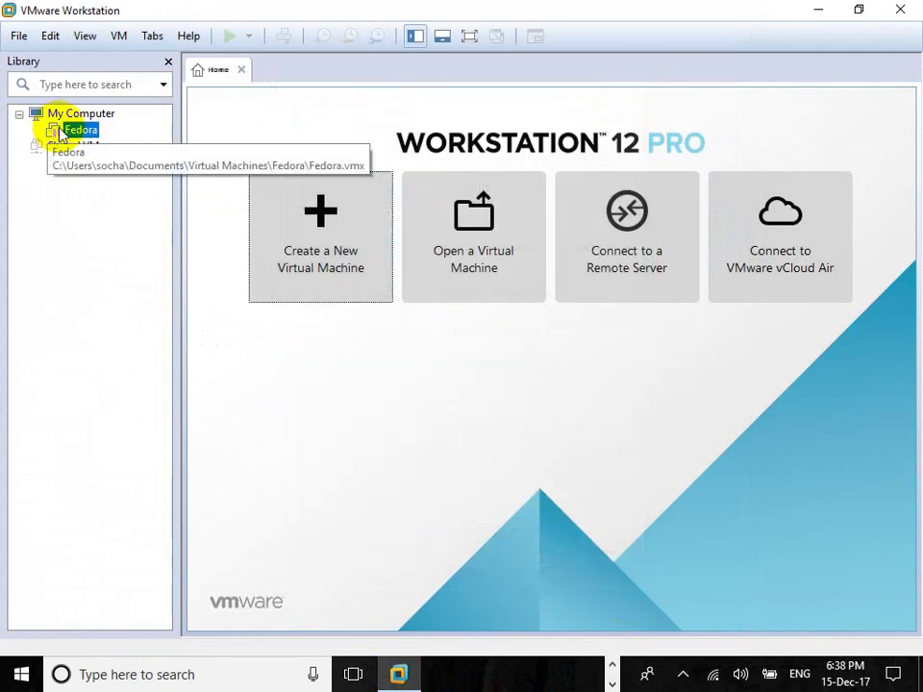
pyautogui.rightClick(58, 129)
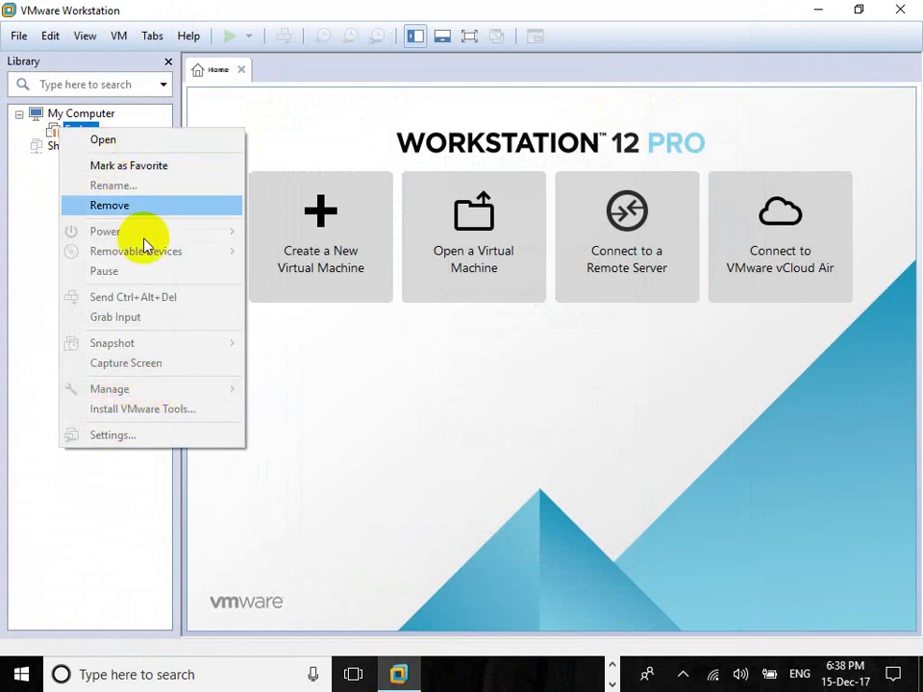
pyautogui.click(284, 117)
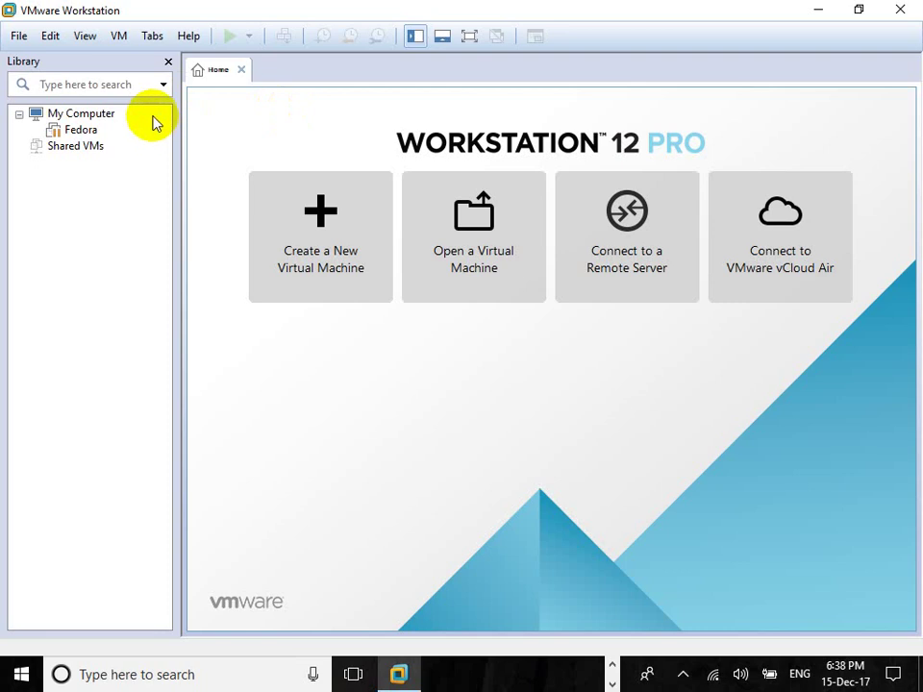
pyautogui.doubleClick(77, 129)
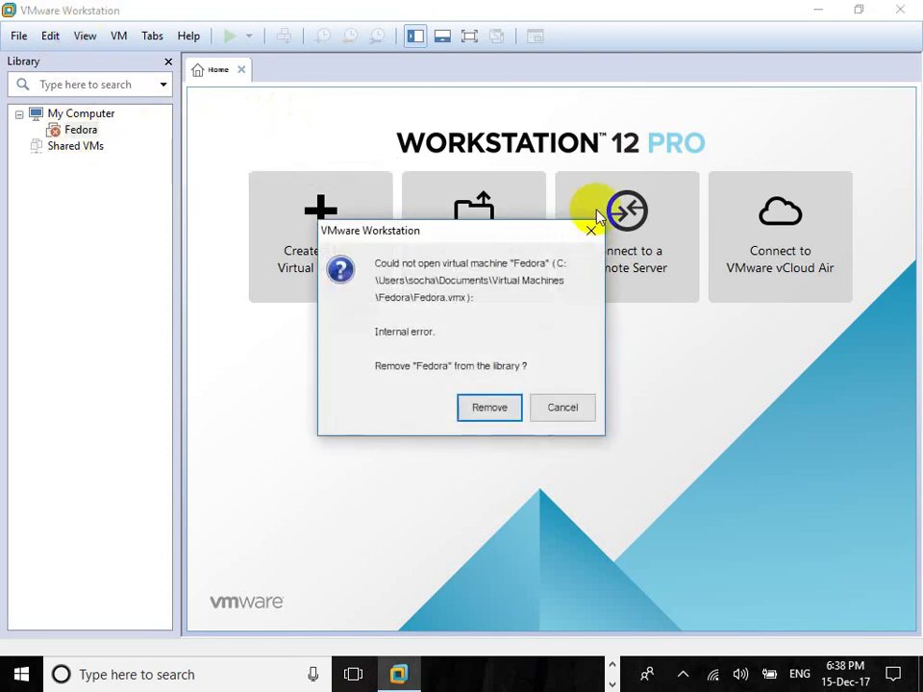
pyautogui.click(590, 233)
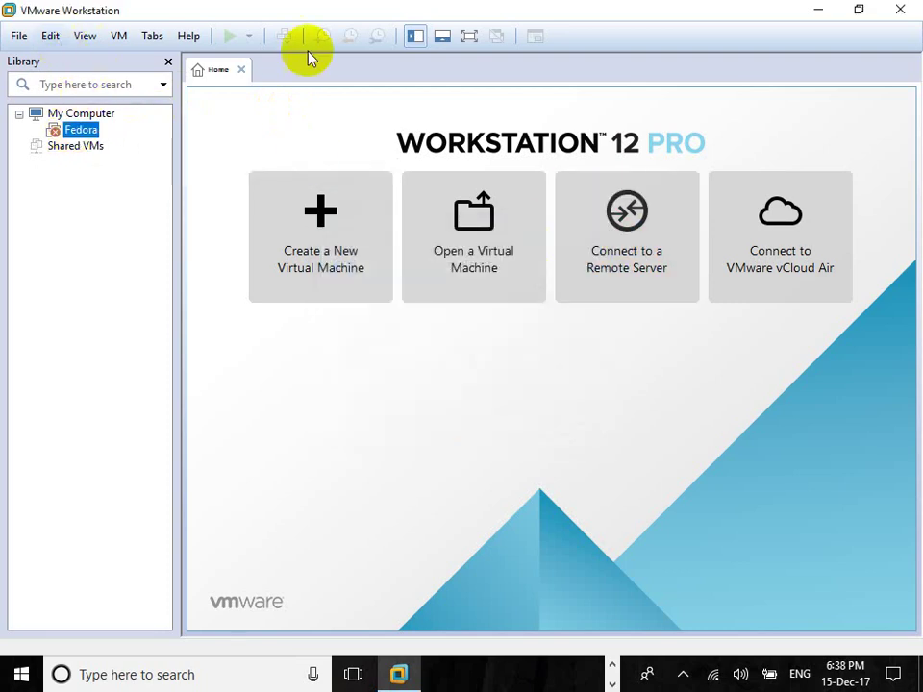
pyautogui.click(825, 8)
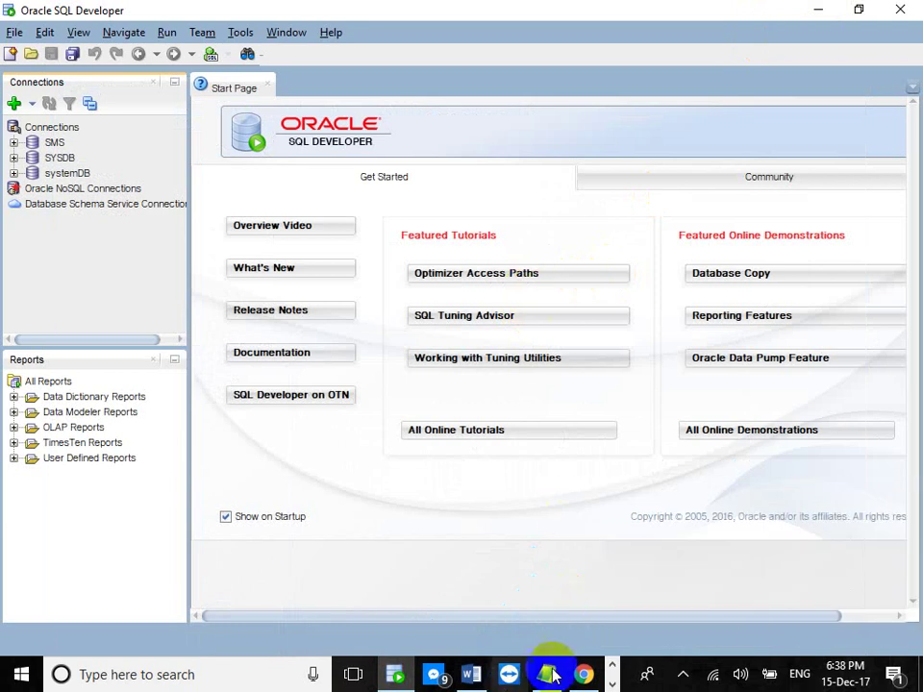
# Switch to Chrome and run a Google search by image on the SQL Server edition comparison table.
pyautogui.click(584, 674)
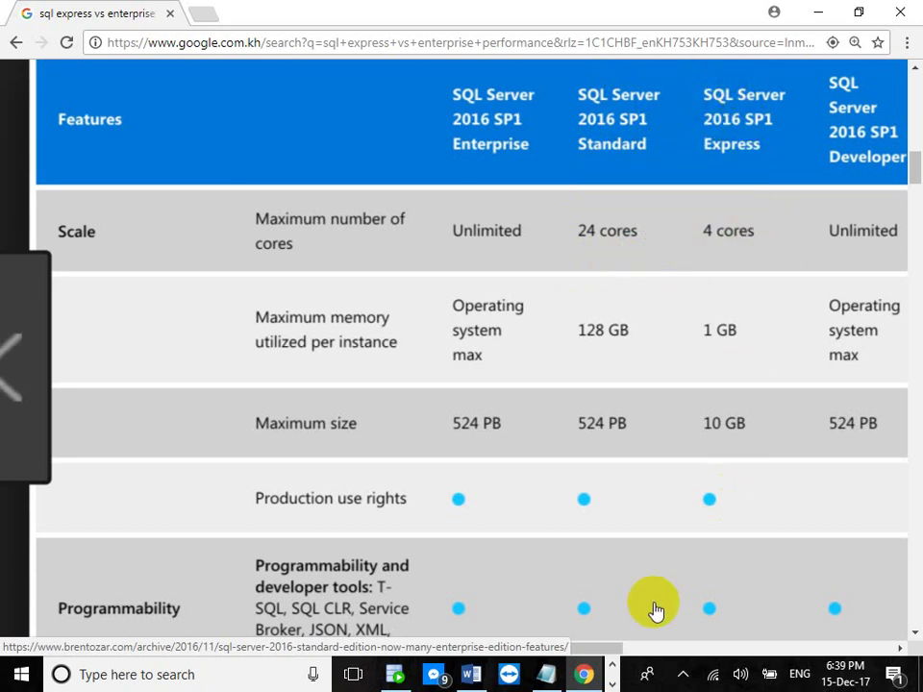
pyautogui.click(587, 633)
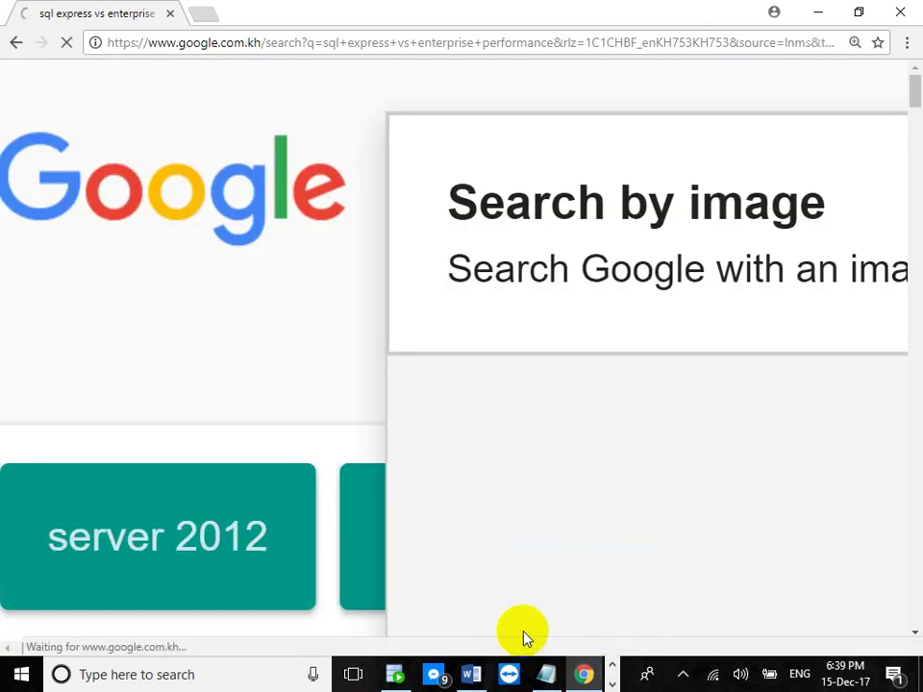
# Return to Oracle SQL Developer and close it.
pyautogui.click(600, 673)
pyautogui.click(612, 675)
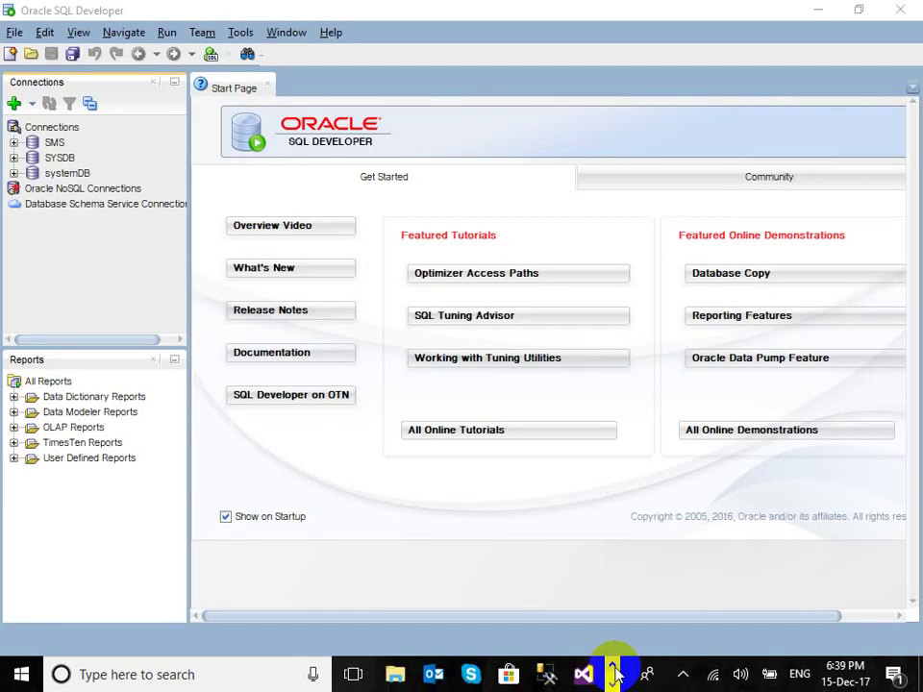
pyautogui.click(754, 124)
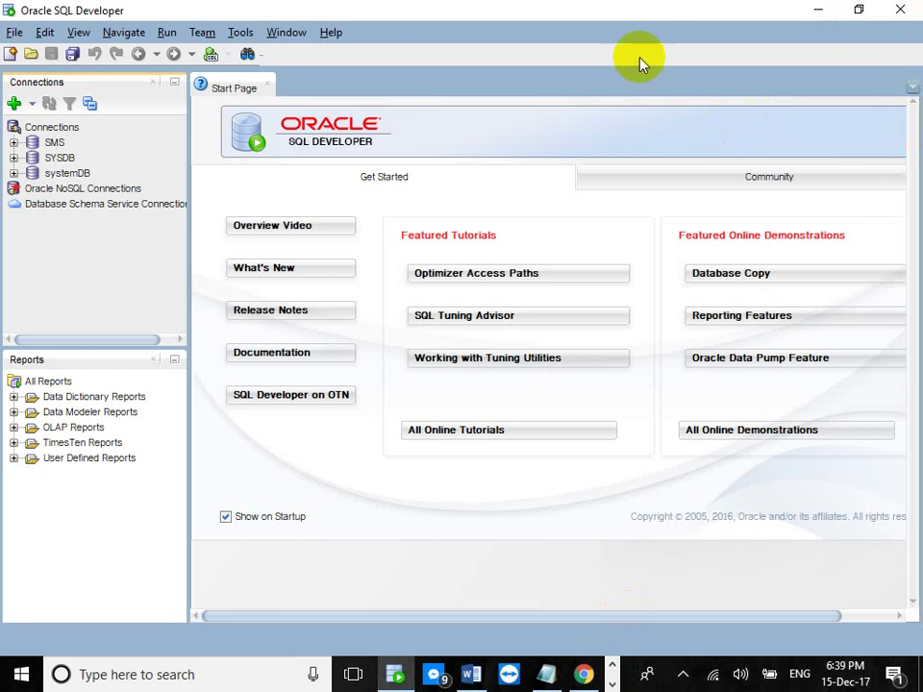
pyautogui.moveTo(465, 24); pyautogui.dragTo(217, 259)
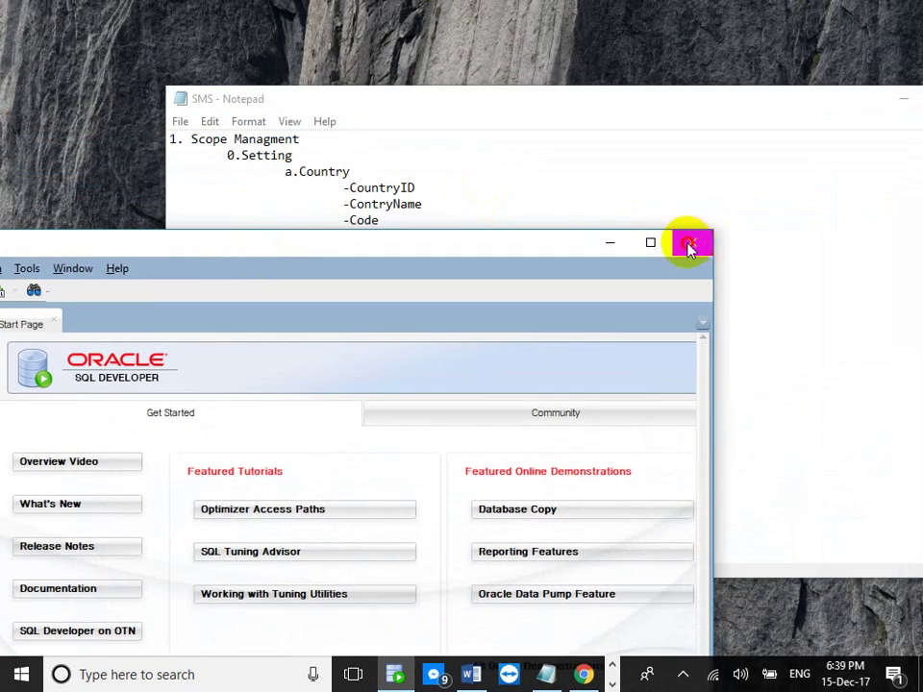
pyautogui.click(690, 243)
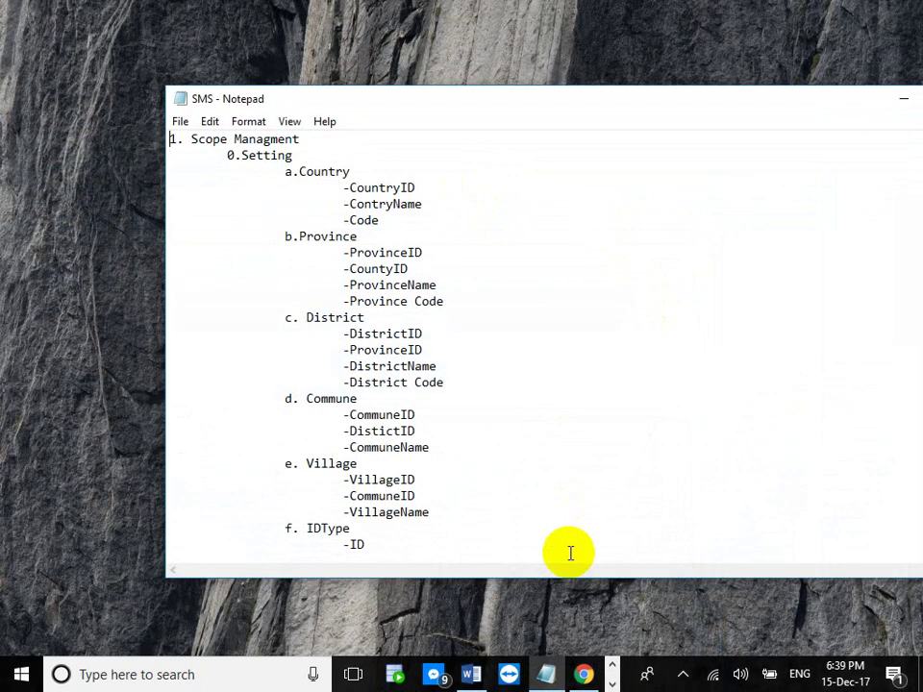
# Switch back to Chrome and open the brentozar.com SQL Server 2016 edition comparison image from the image results, enlarged for reading.
pyautogui.click(589, 676)
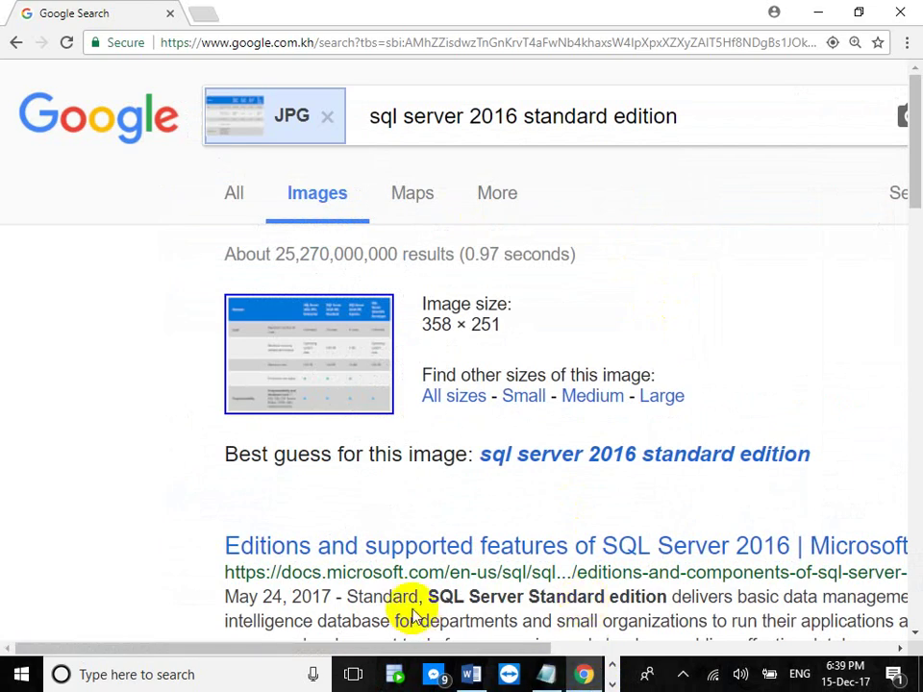
pyautogui.click(583, 676)
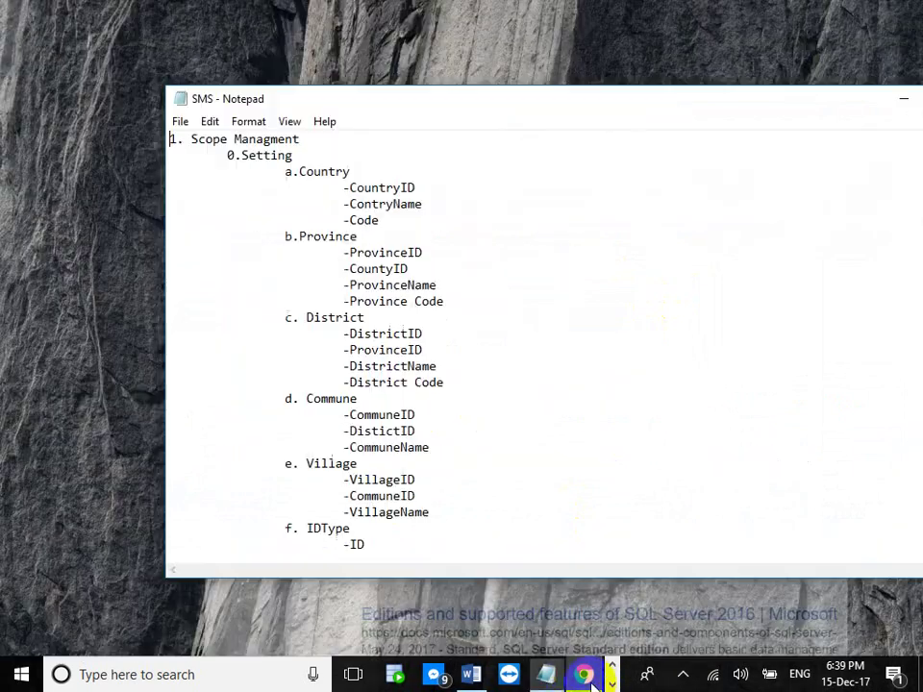
pyautogui.click(583, 676)
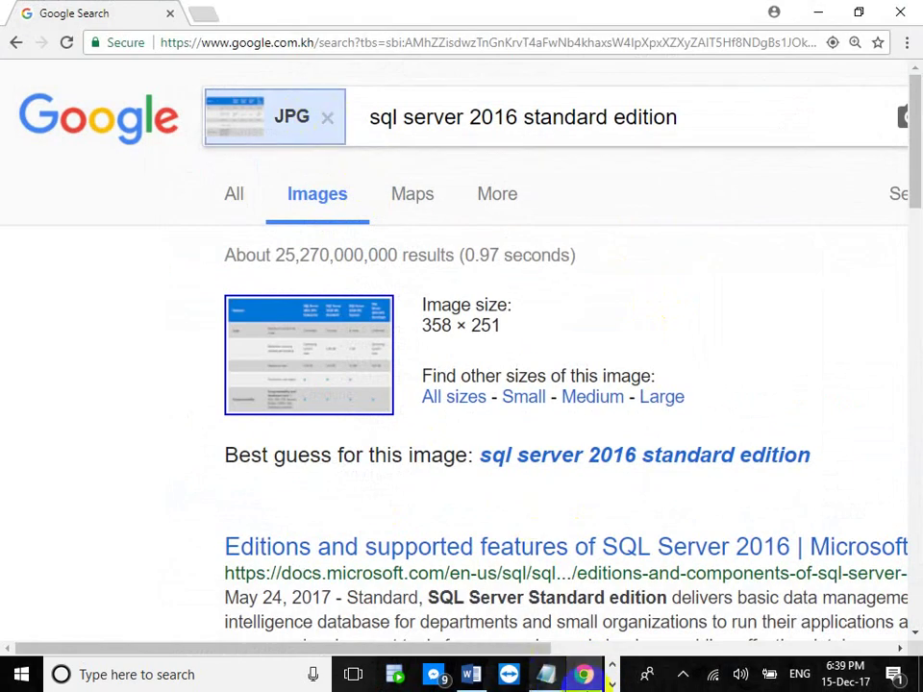
pyautogui.rightClick(398, 674)
pyautogui.click(391, 636)
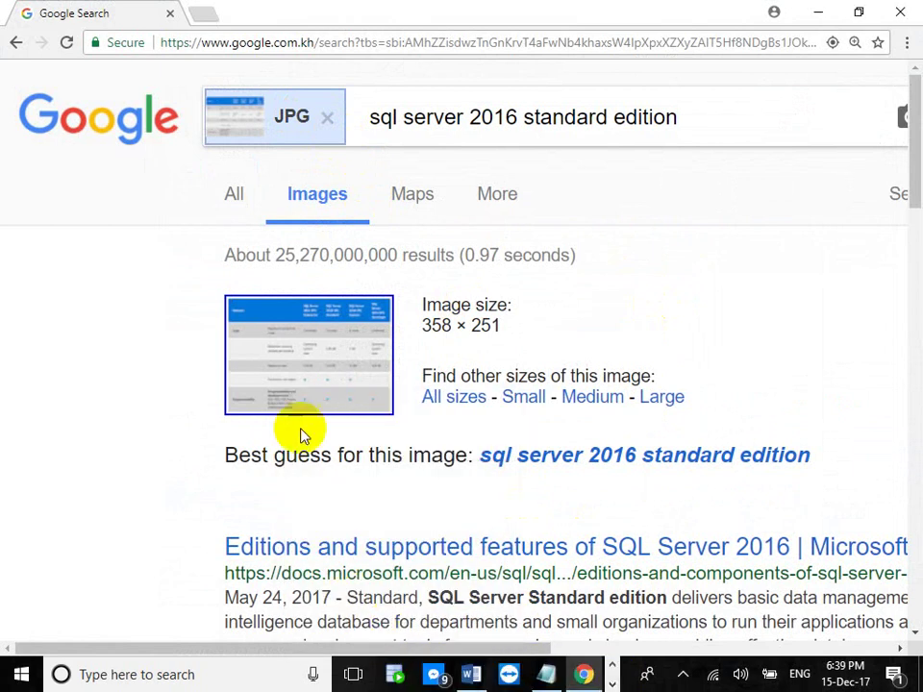
pyautogui.click(304, 342)
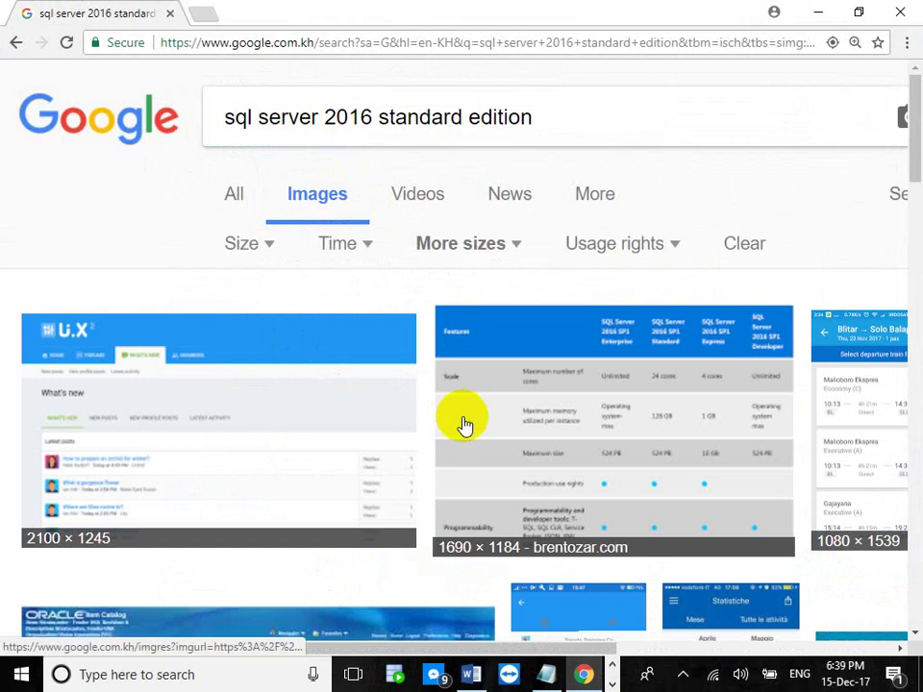
pyautogui.click(562, 412)
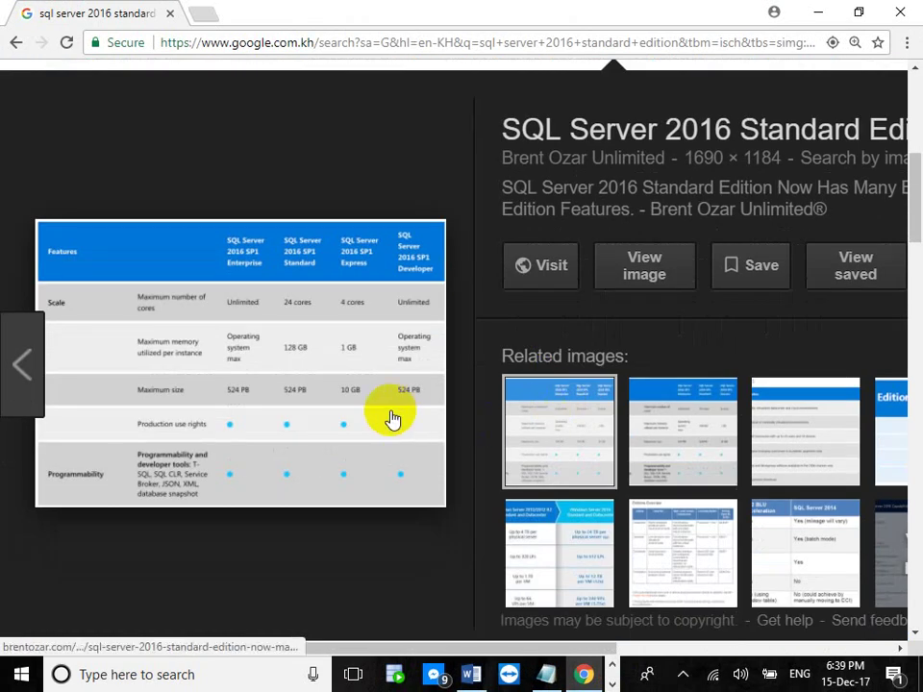
pyautogui.scroll(5, 391, 417)
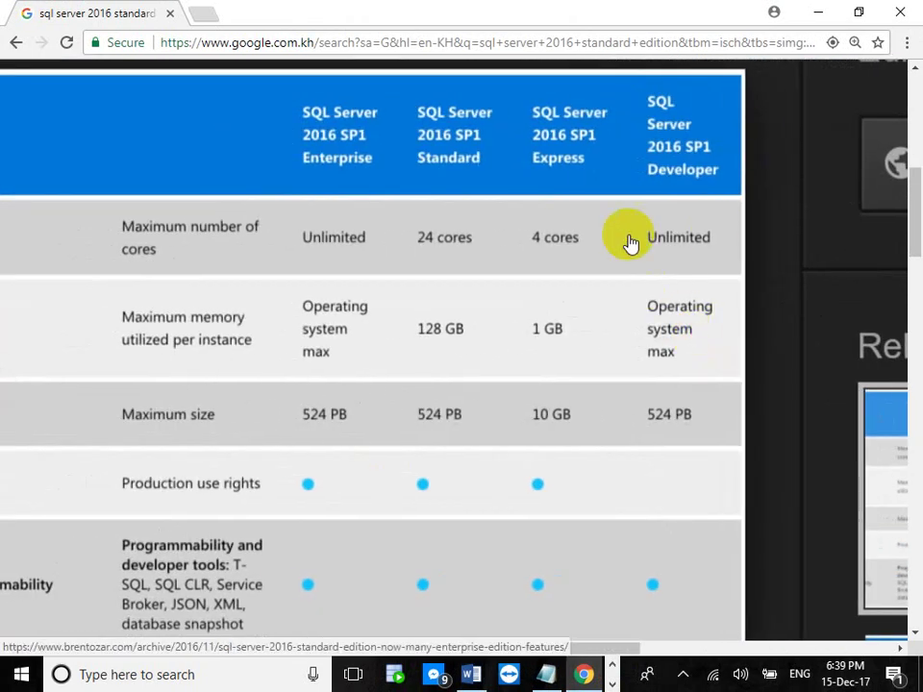
# Reopen the SQL Server 2016 SP1 comparison image and enlarge it to examine the core, memory and size limits of each edition.
pyautogui.moveTo(556, 270); pyautogui.dragTo(481, 269)
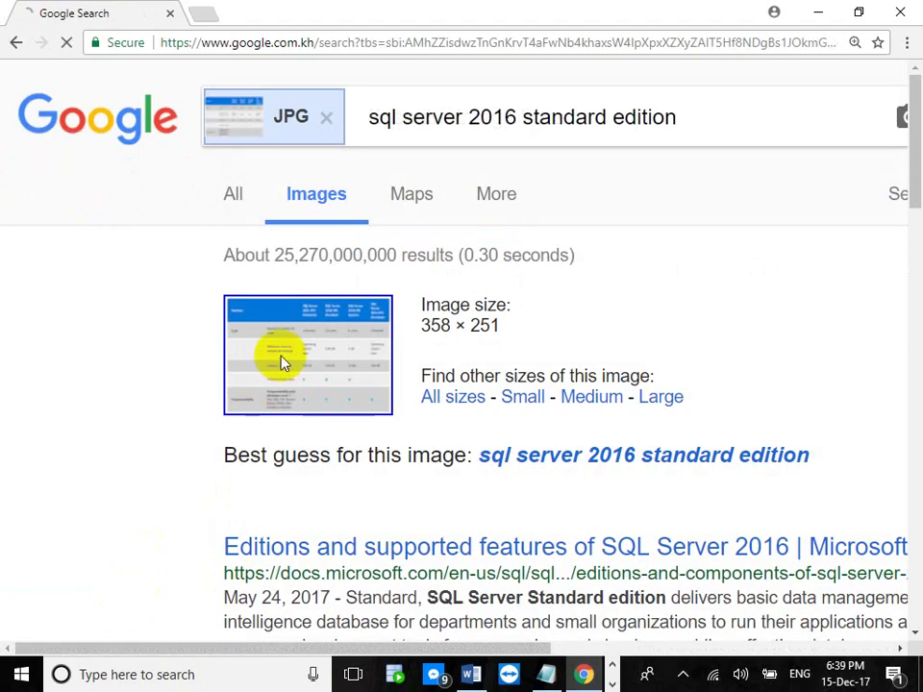
pyautogui.click(282, 363)
pyautogui.click(588, 444)
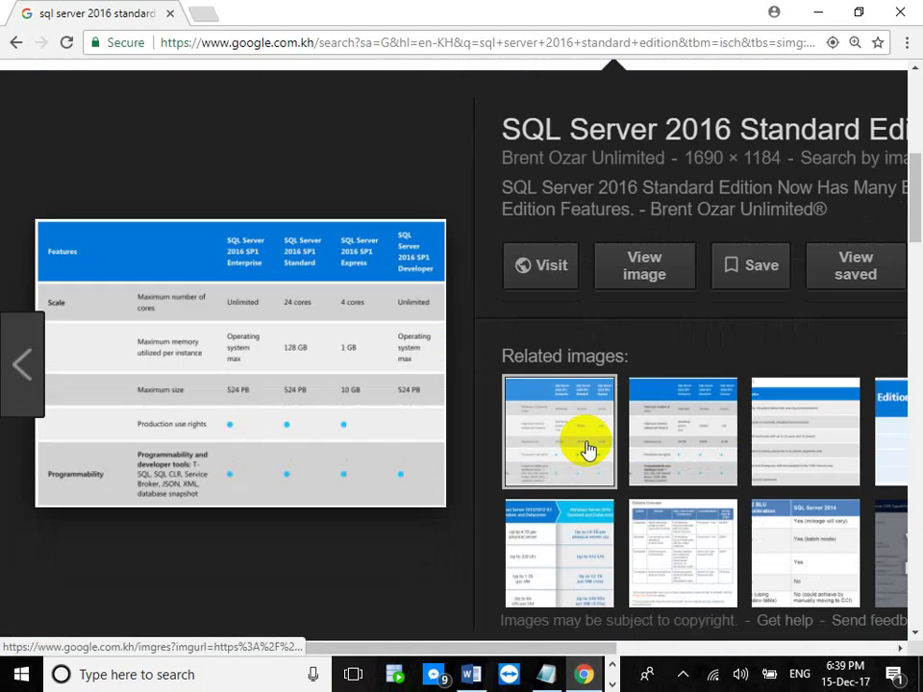
pyautogui.scroll(5, 515, 314)
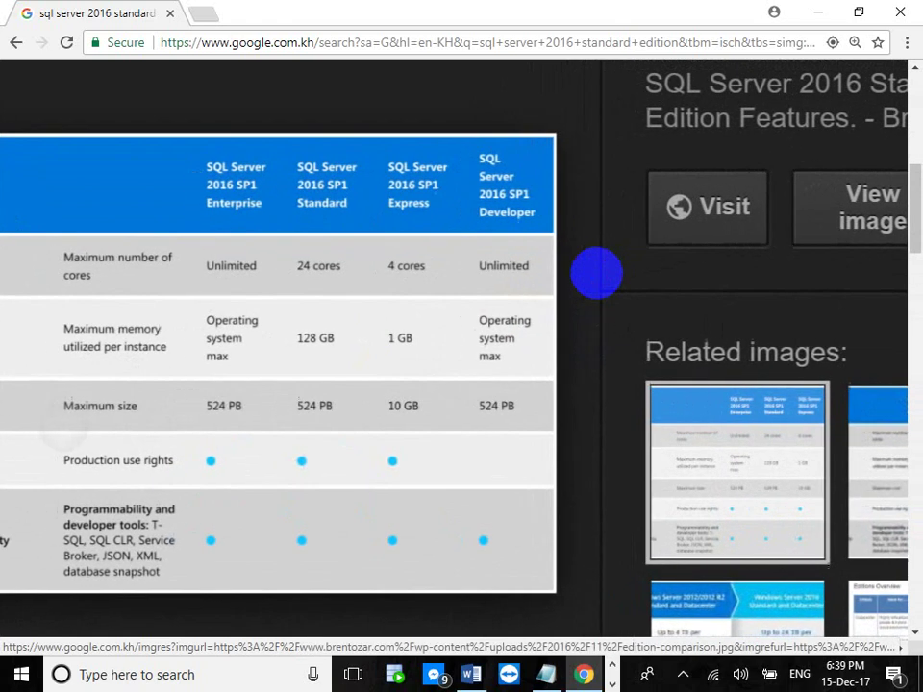
pyautogui.hscroll(-3, 352, 310)
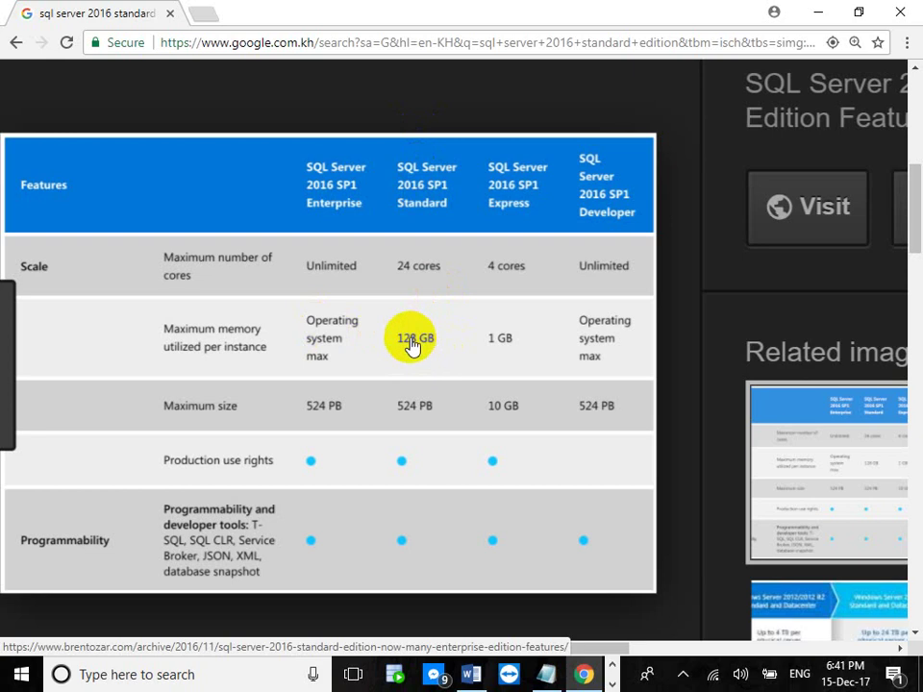
# Search the web for "PB size in pc" in a new browser tab and open the myrepono.com FAQ on understanding file sizes.
pyautogui.click(426, 209)
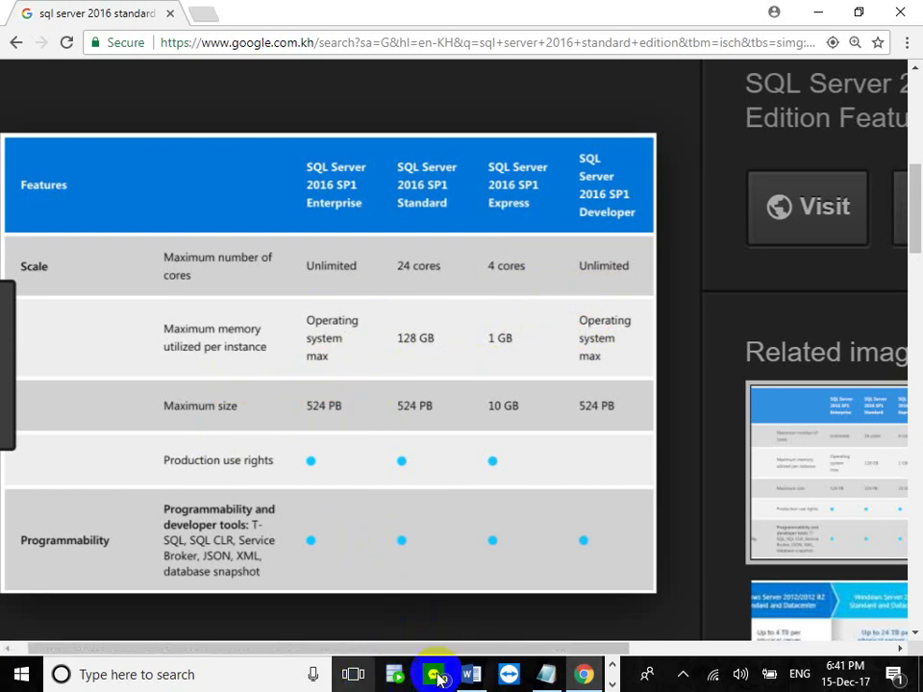
pyautogui.click(195, 14)
pyautogui.write('PB')
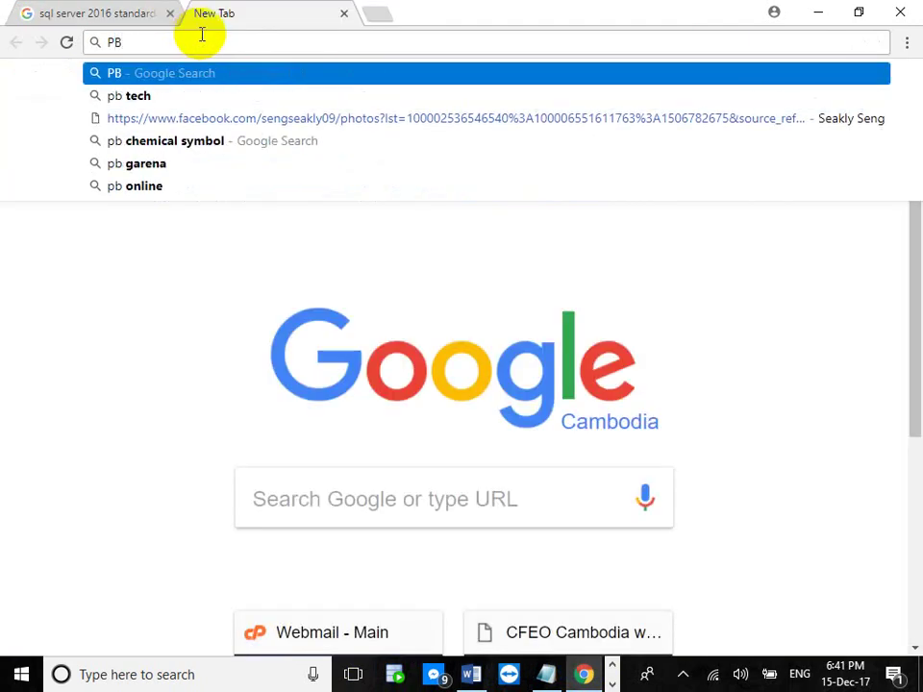
pyautogui.write(' i')
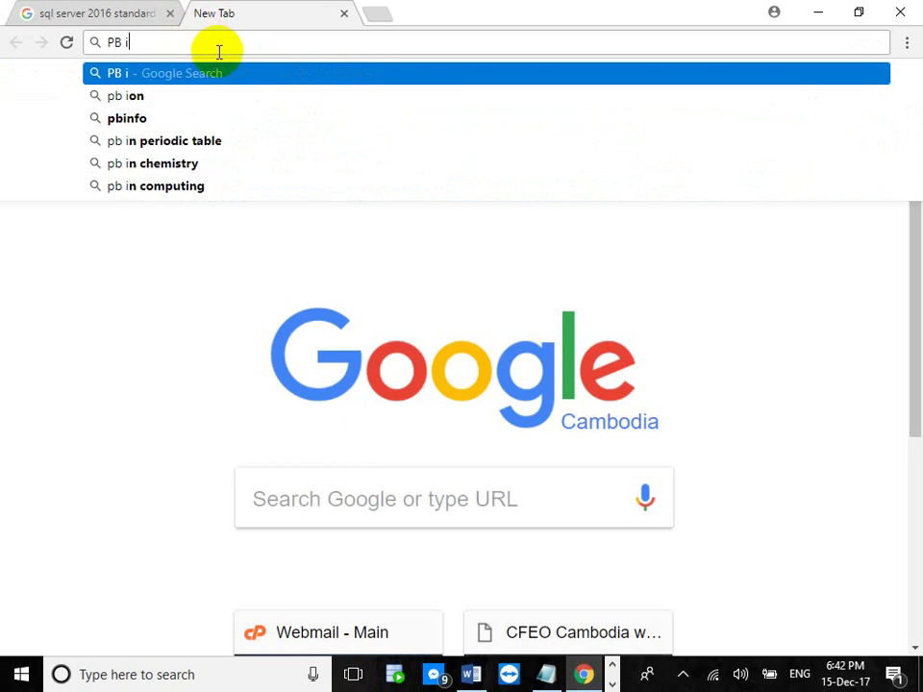
pyautogui.write('n')
pyautogui.press('BackSpace')
pyautogui.press('BackSpace')
pyautogui.write('size')
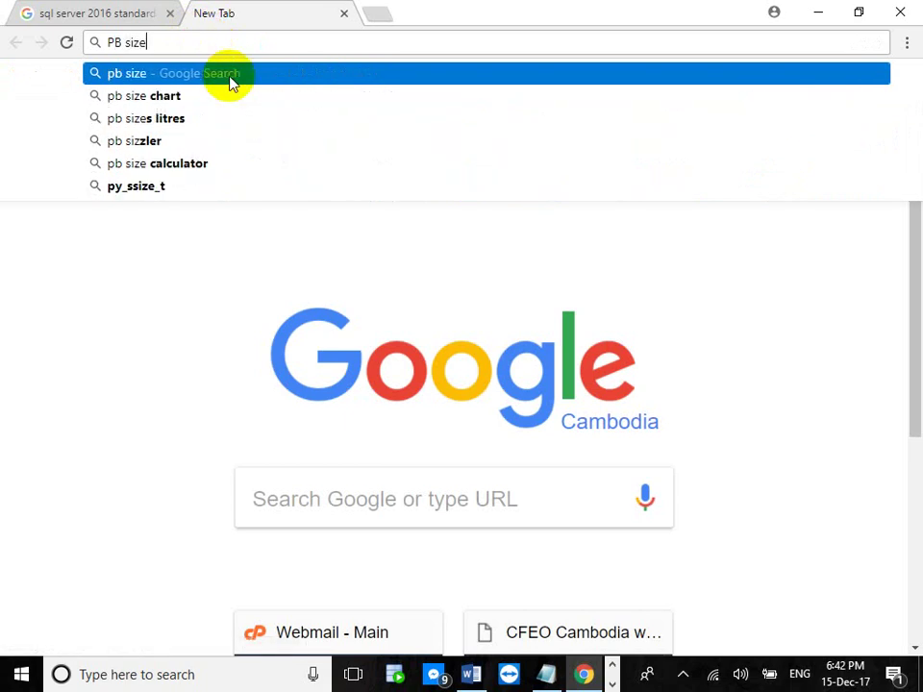
pyautogui.write(' in pc')
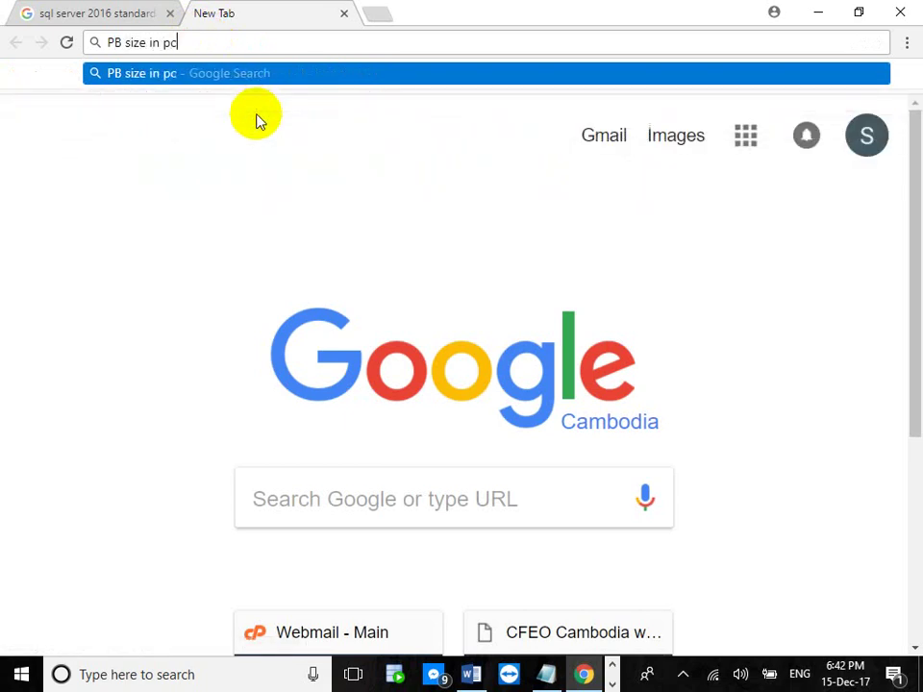
pyautogui.press('Return')
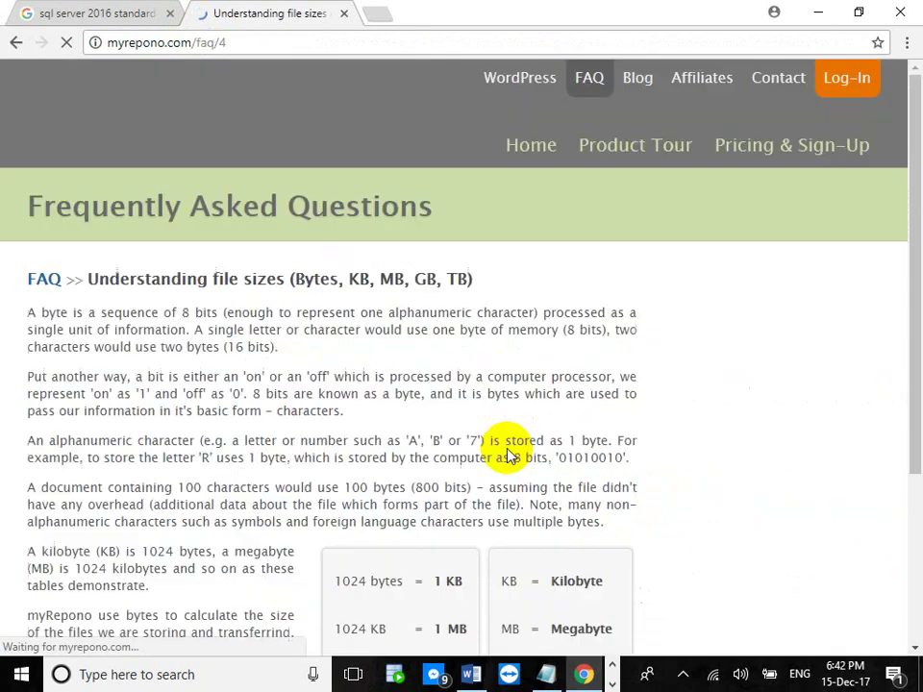
# Examine the FAQ's unit conversion table, highlighting the terabyte and petabyte equivalents.
pyautogui.scroll(-6, 272, 405)
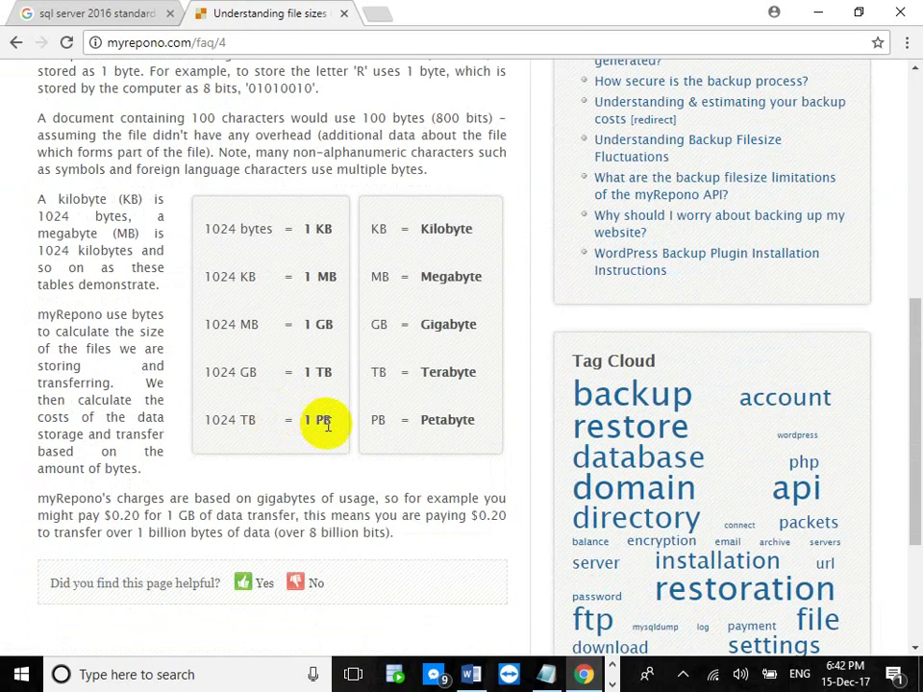
pyautogui.moveTo(297, 420); pyautogui.dragTo(336, 418)
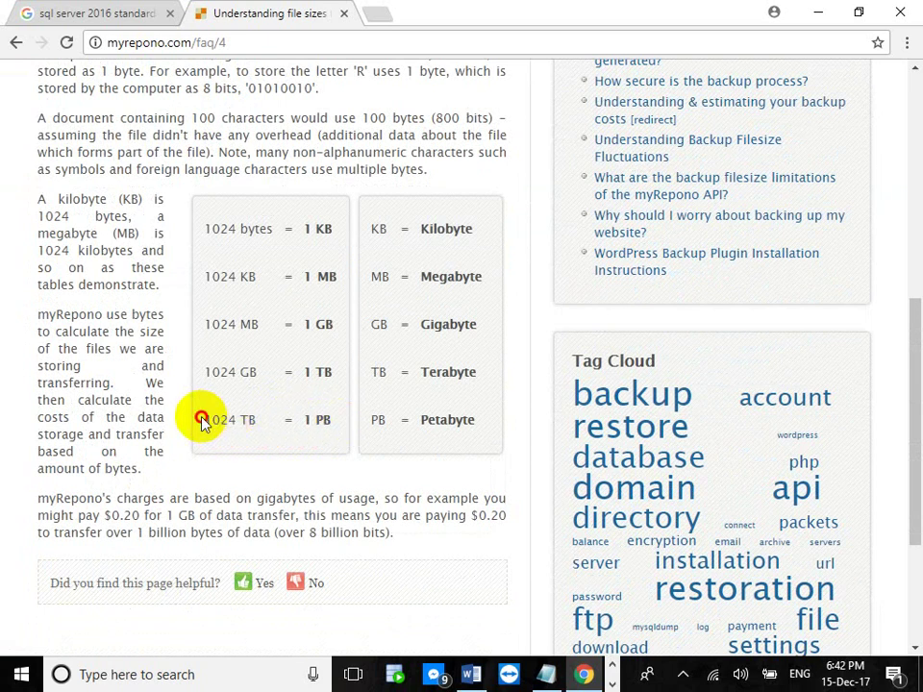
pyautogui.moveTo(200, 418); pyautogui.dragTo(336, 419)
pyautogui.click(282, 419)
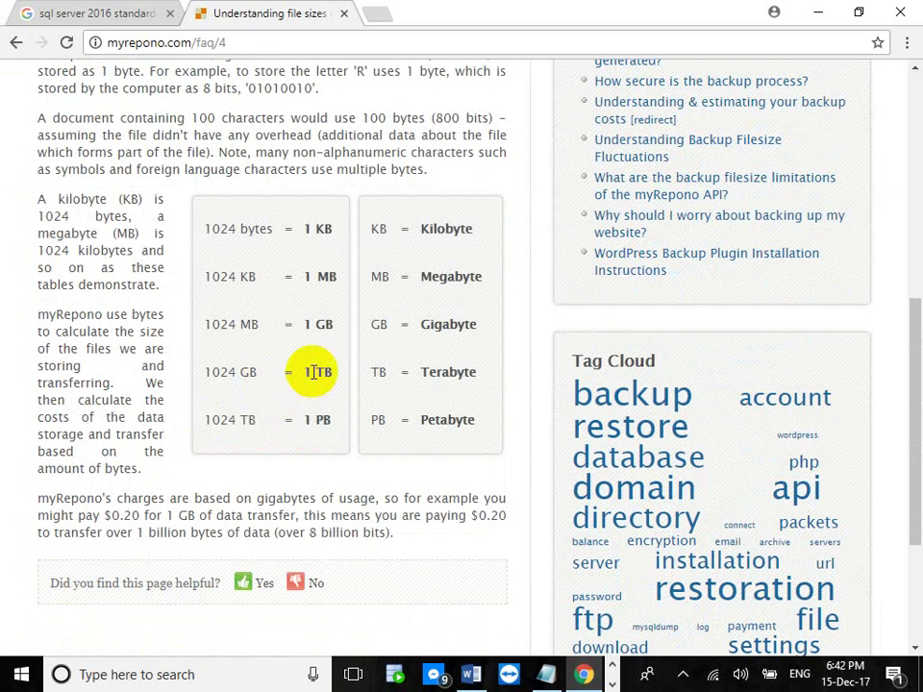
pyautogui.moveTo(299, 377); pyautogui.dragTo(325, 372)
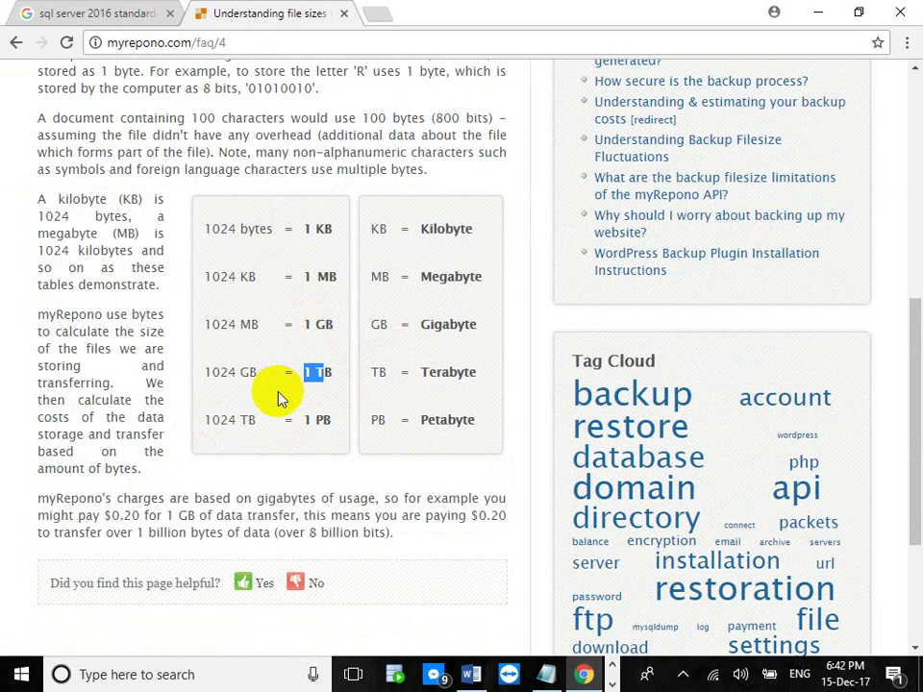
pyautogui.moveTo(295, 420); pyautogui.dragTo(313, 422)
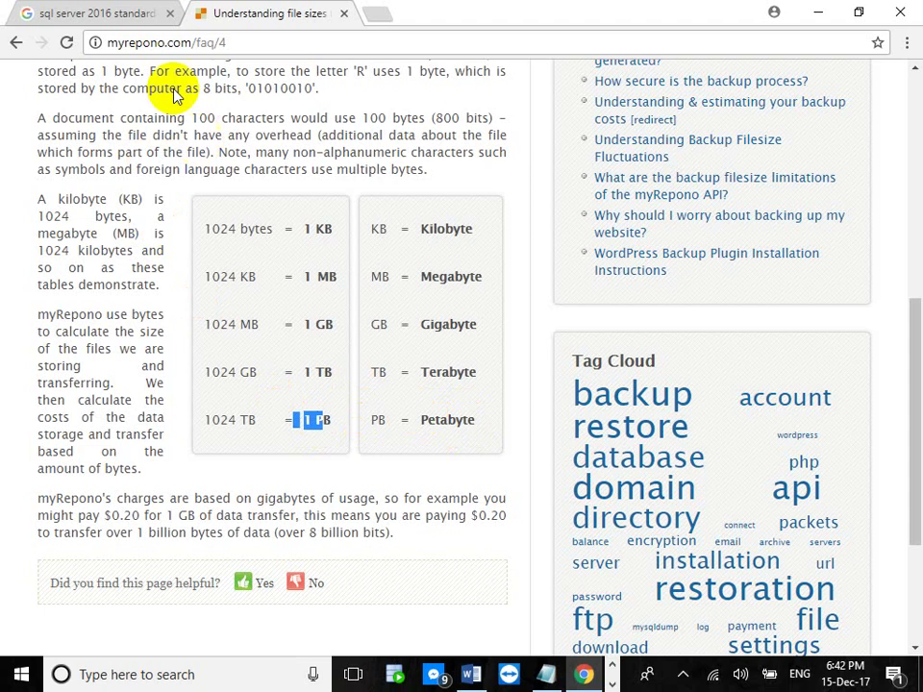
# Return to the SQL Server 2016 edition comparison image and look through the other image results.
pyautogui.click(113, 15)
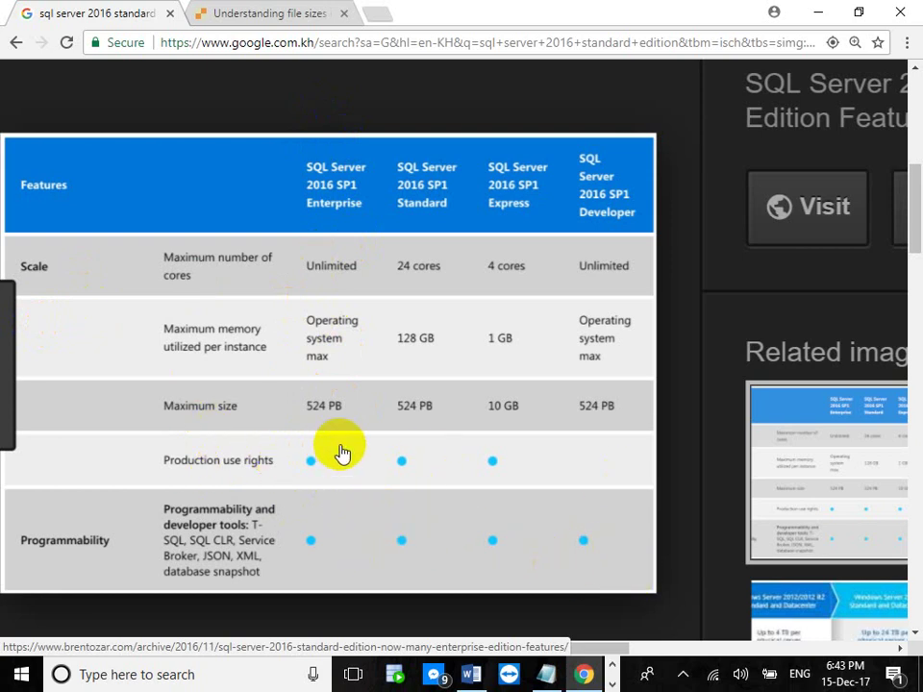
pyautogui.scroll(-6, 341, 450)
pyautogui.scroll(-10, 346, 452)
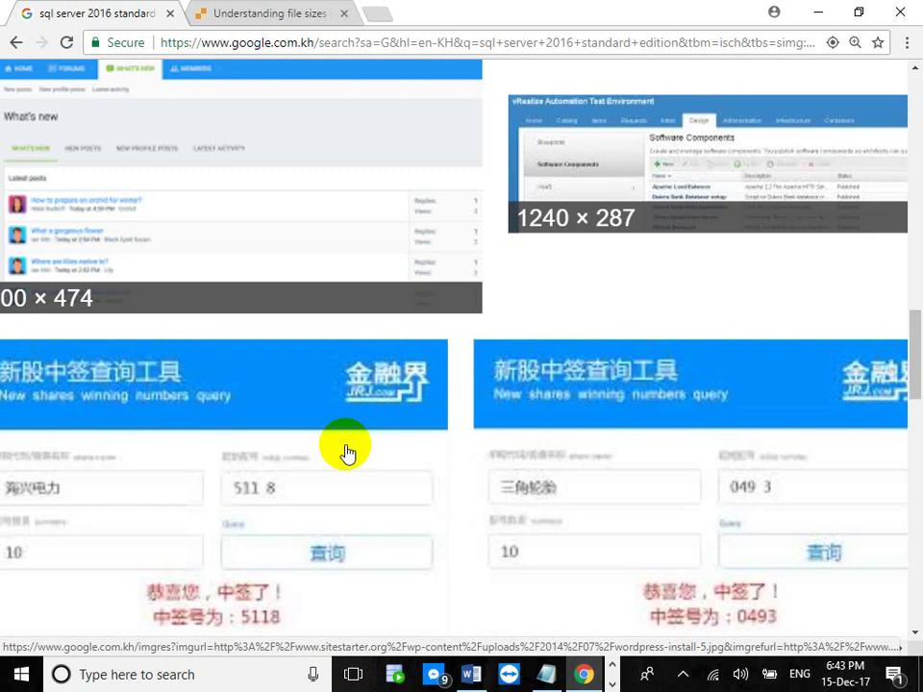
pyautogui.scroll(-15, 346, 452)
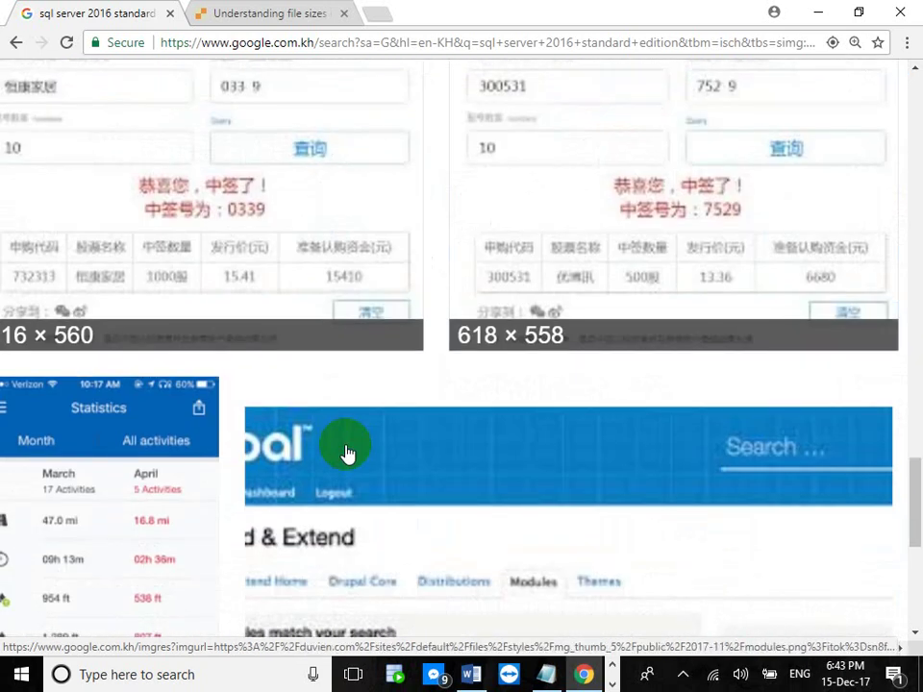
pyautogui.scroll(10, 353, 445)
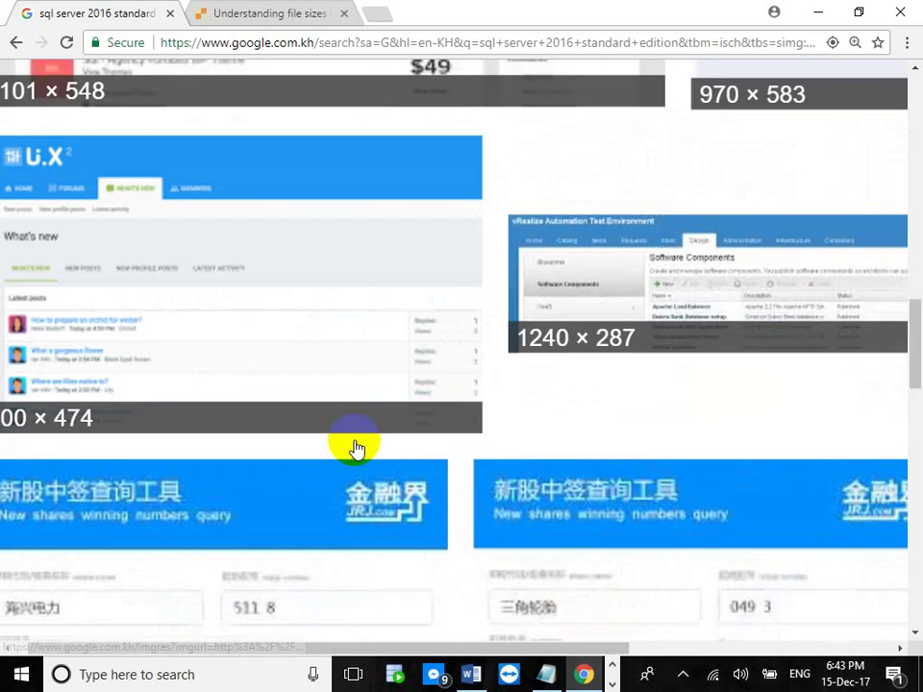
pyautogui.scroll(-2, 355, 450)
pyautogui.click(182, 395)
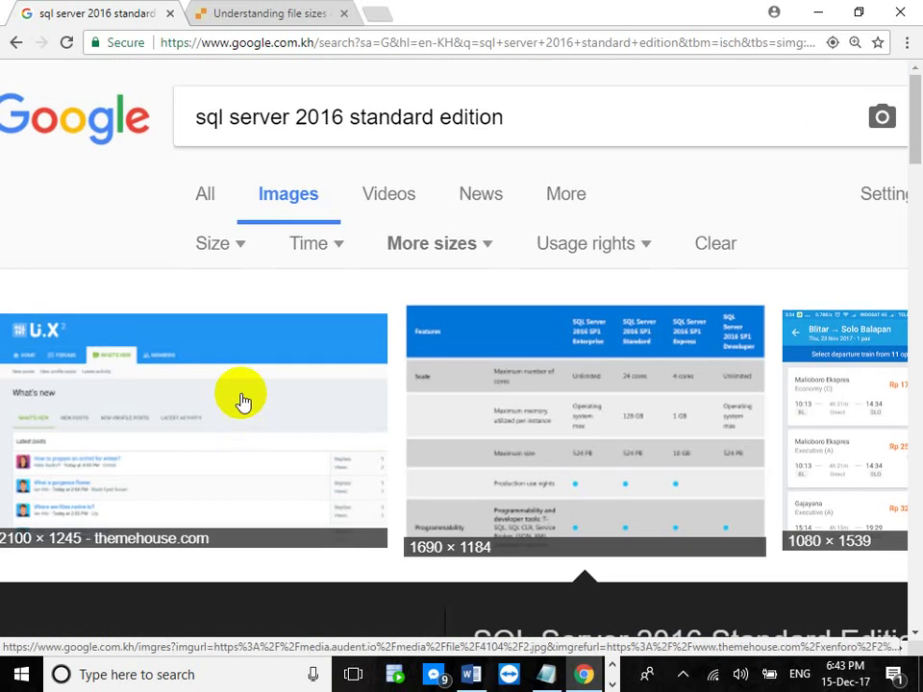
# Show all web results for "sql server 2016 standard edition" and look through the Microsoft edition and download pages listed.
pyautogui.click(205, 193)
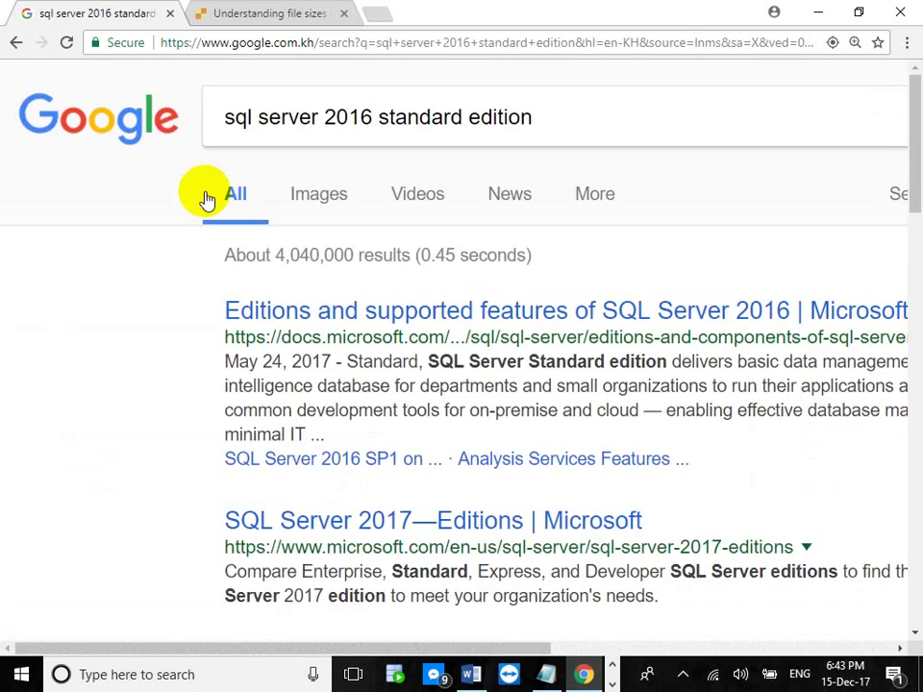
pyautogui.click(305, 187)
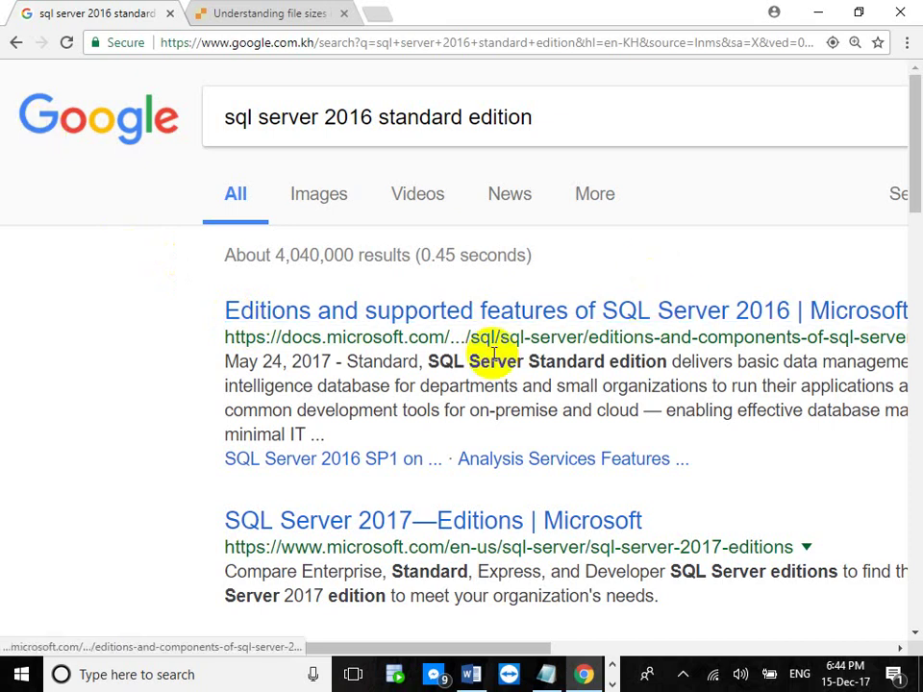
pyautogui.scroll(-5, 437, 373)
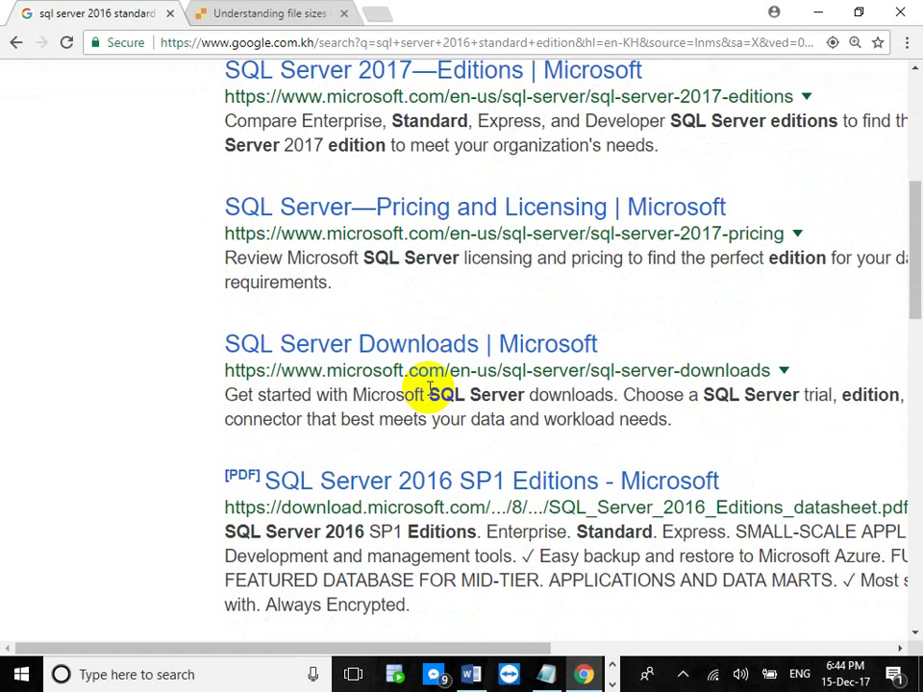
pyautogui.scroll(-4, 425, 393)
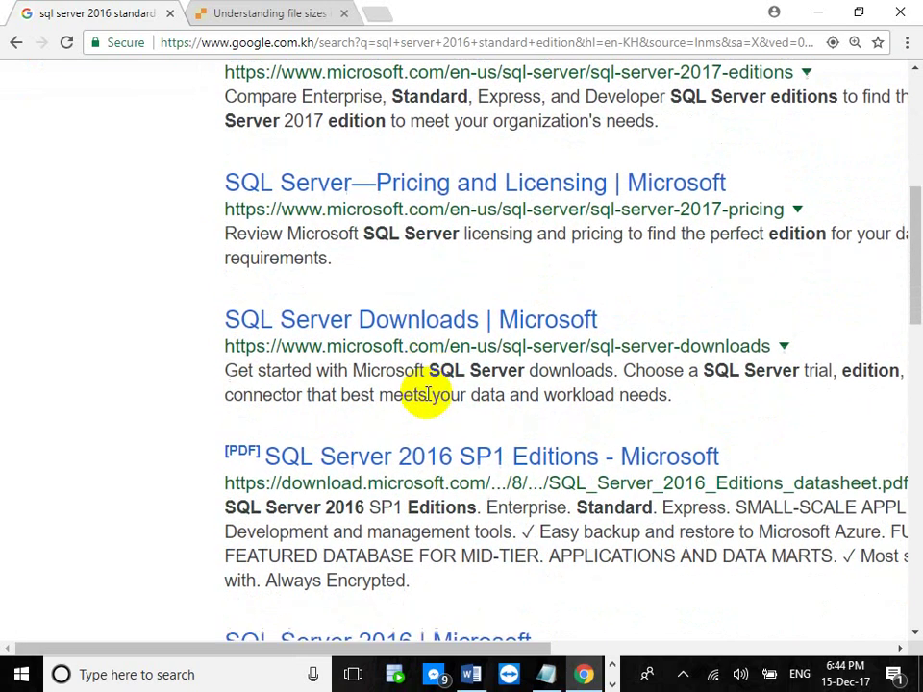
pyautogui.scroll(-4, 431, 402)
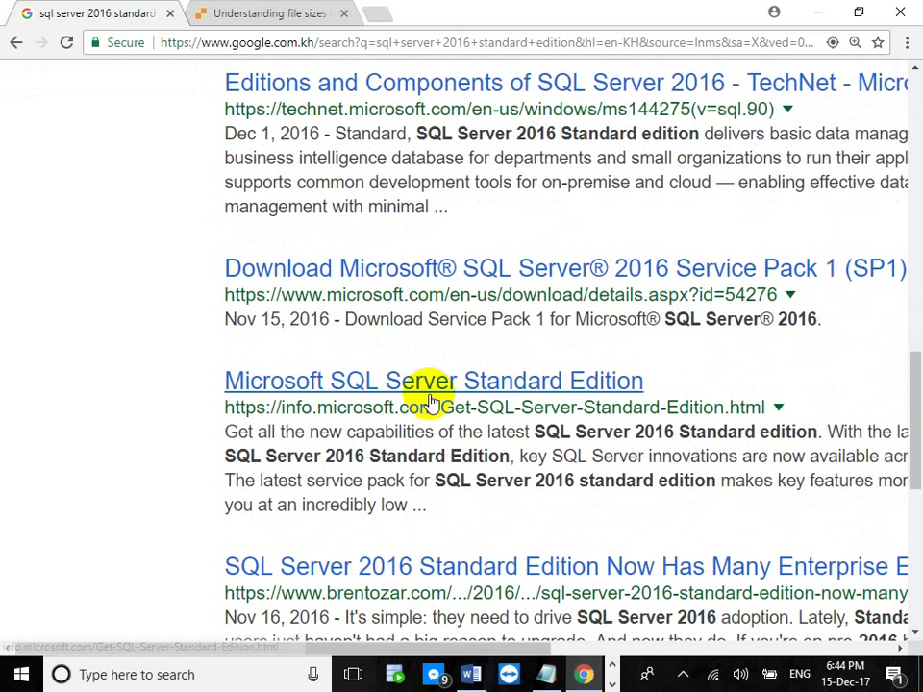
pyautogui.scroll(6, 432, 398)
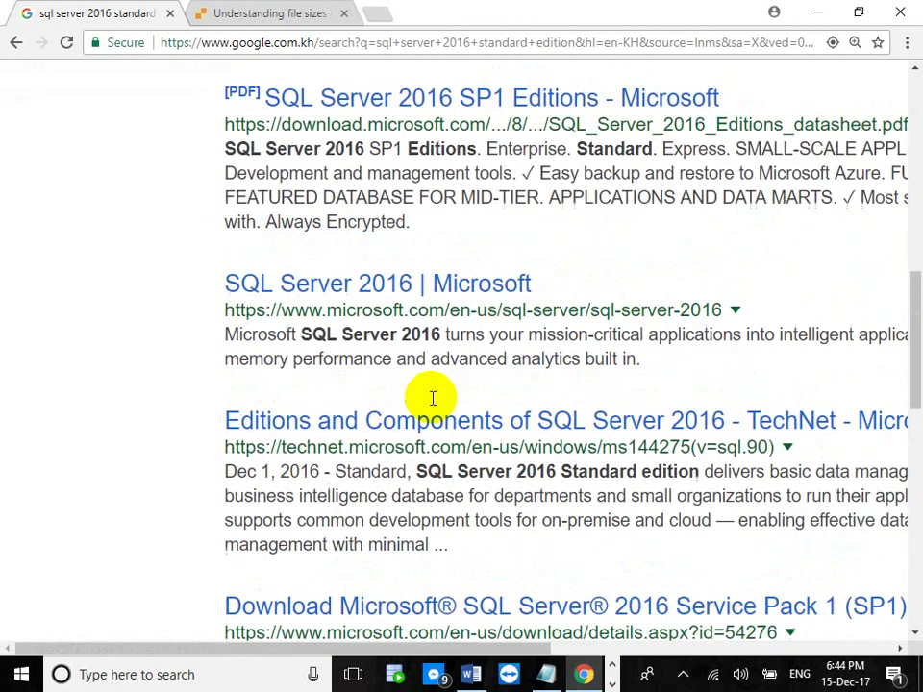
pyautogui.scroll(1, 435, 399)
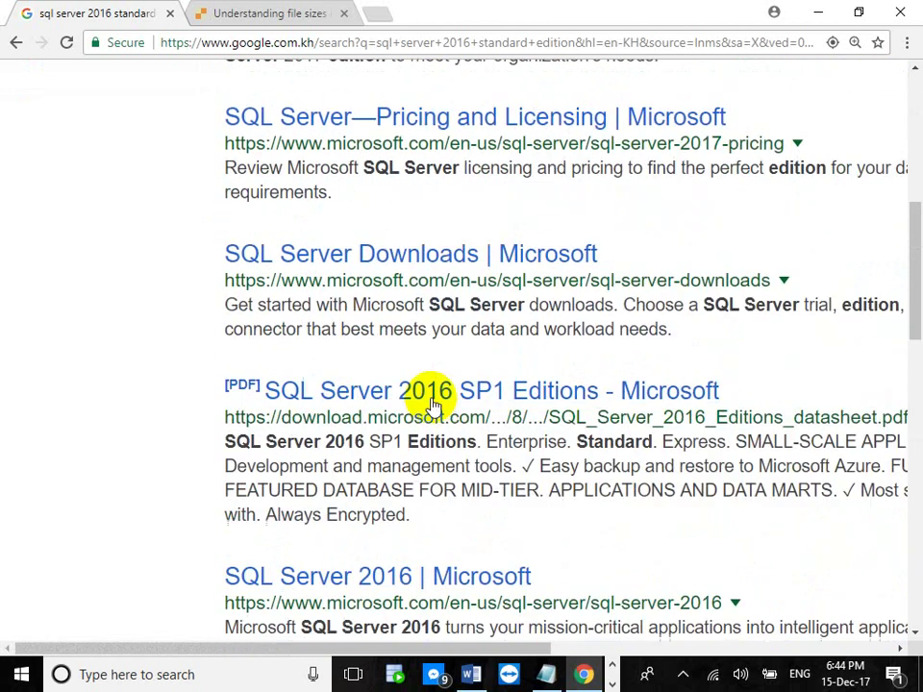
pyautogui.scroll(5, 423, 402)
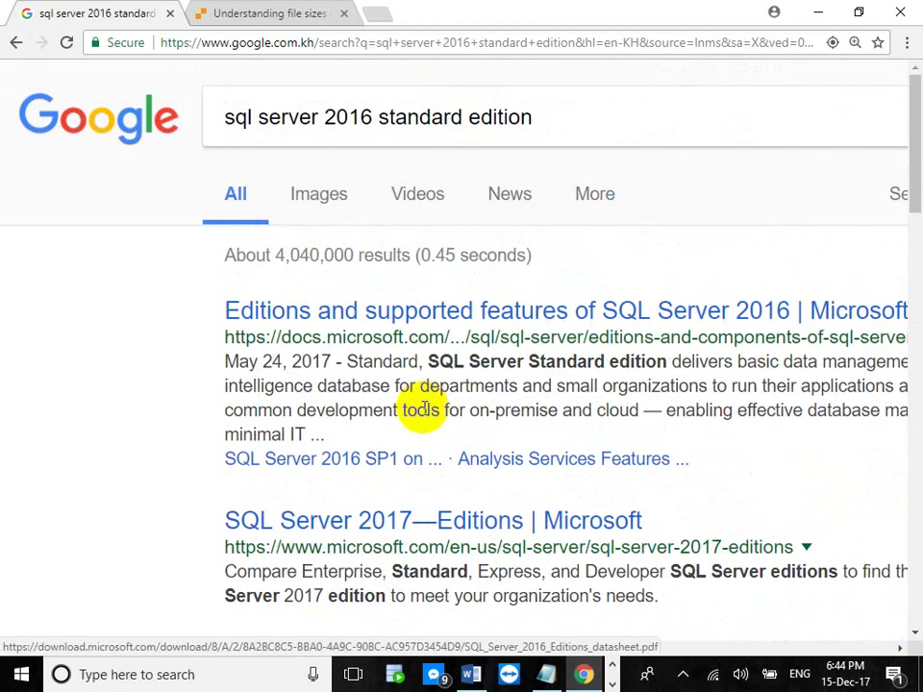
# Switch to the SMS file in Notepad and review the Country fields in the Setting outline.
pyautogui.click(583, 675)
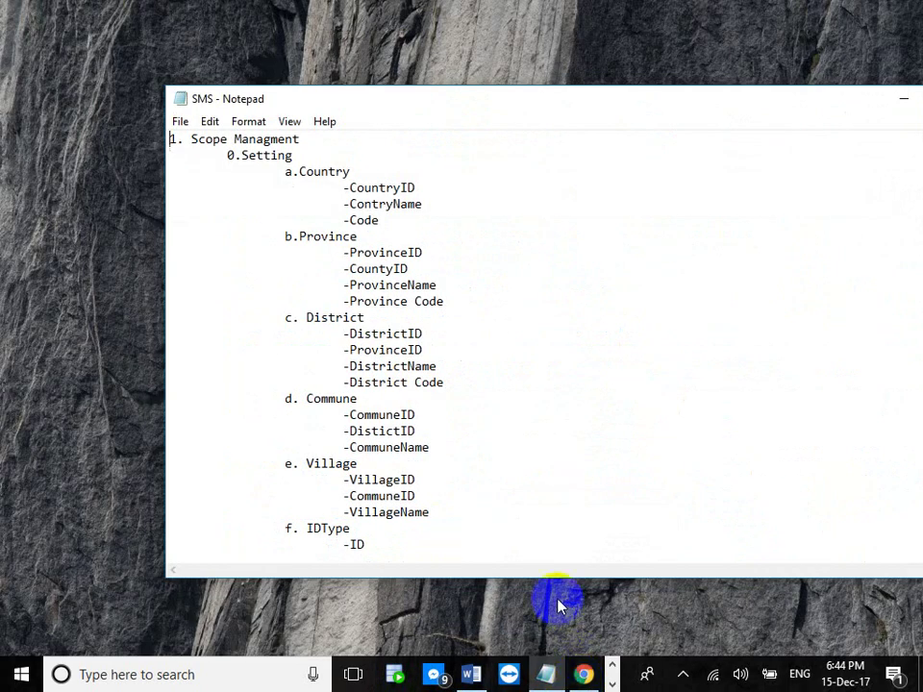
pyautogui.click(280, 177)
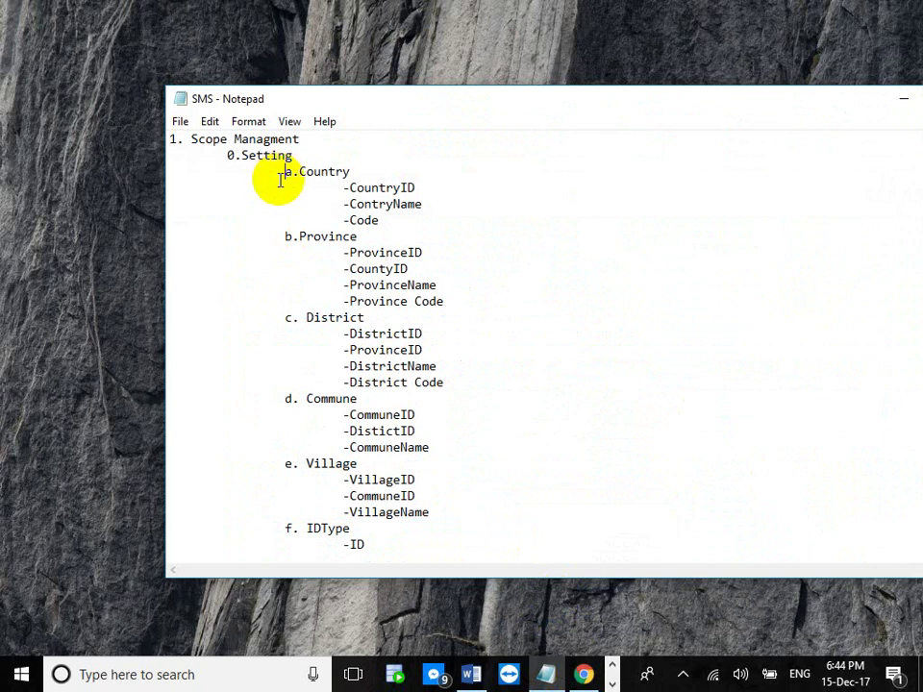
pyautogui.click(435, 206)
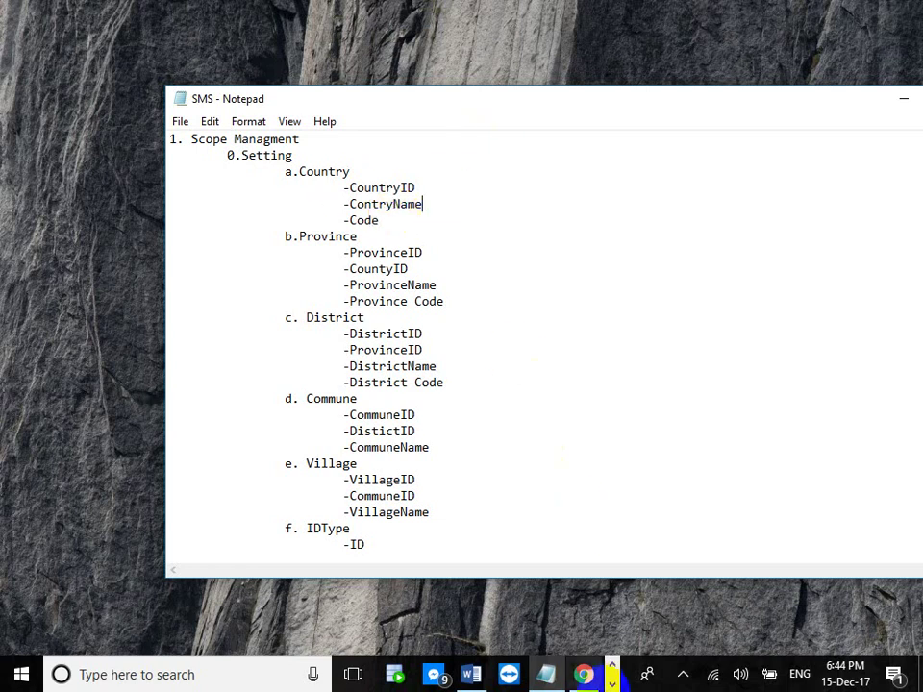
# Switch back to Chrome and review the "sql server 2016 standard edition" query and its web results.
pyautogui.click(597, 683)
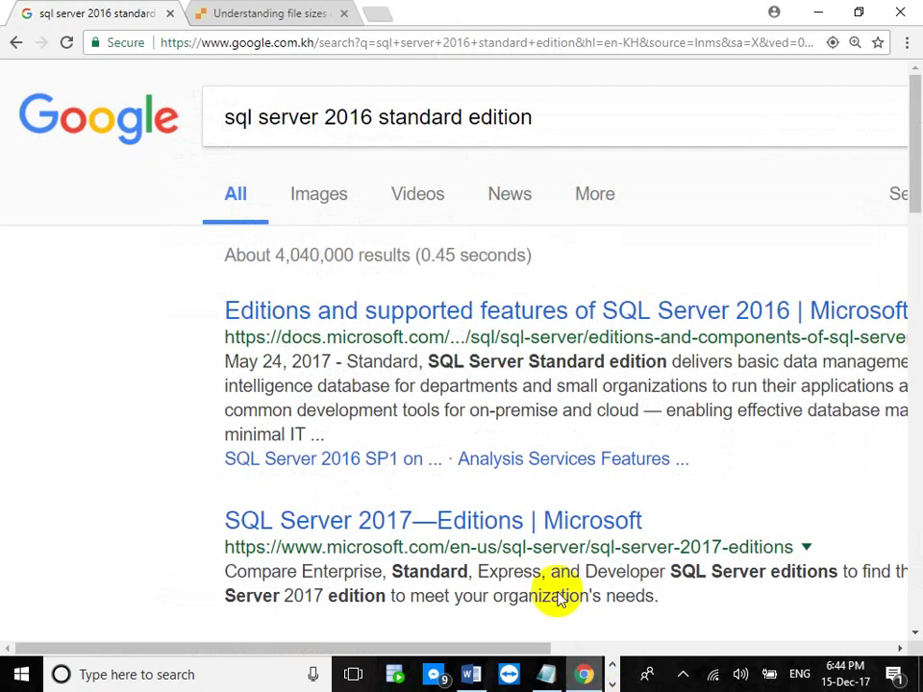
pyautogui.click(303, 117)
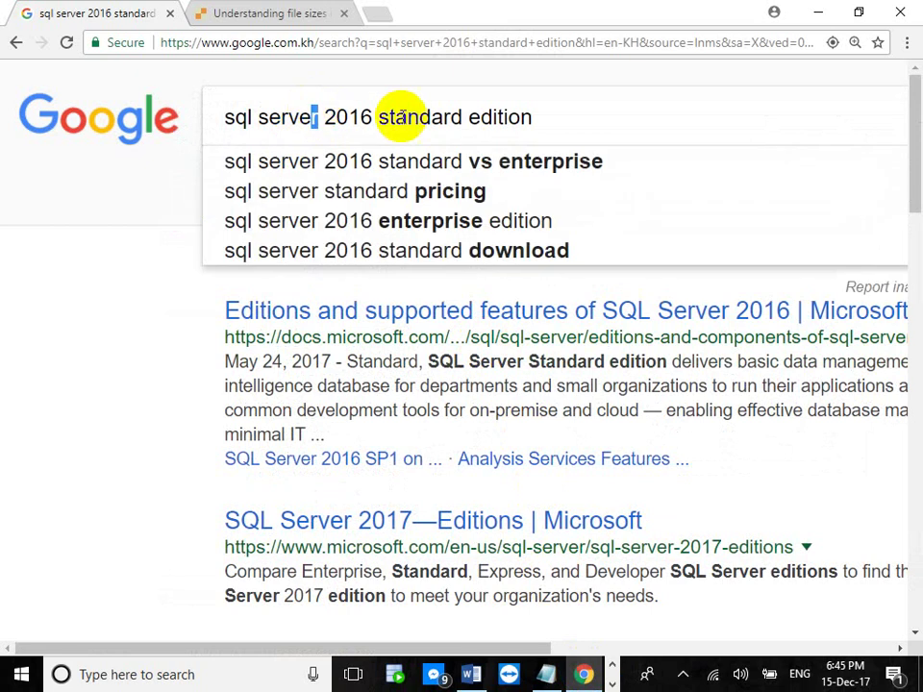
pyautogui.click(567, 117)
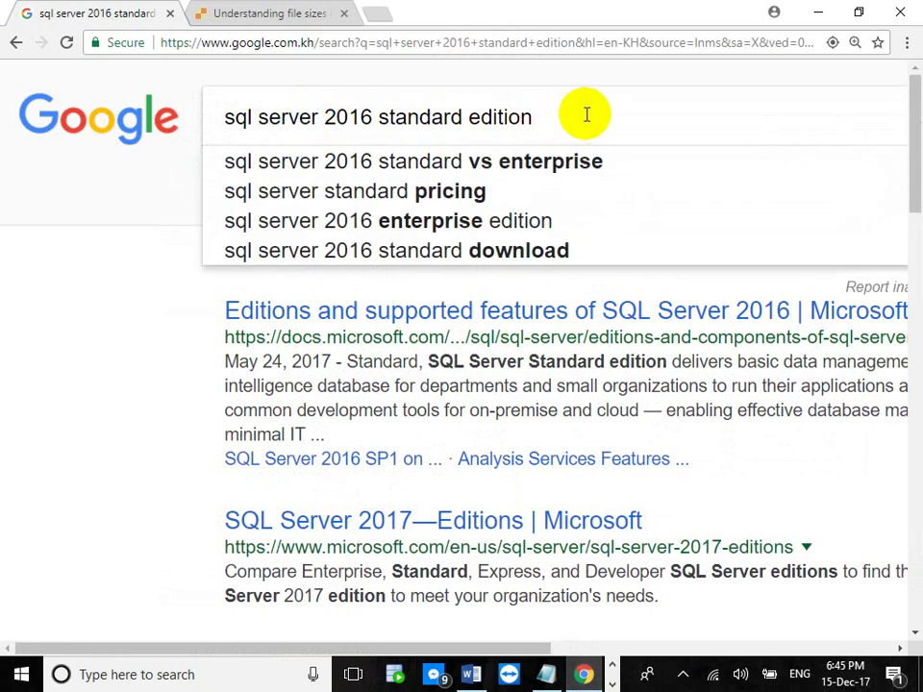
pyautogui.moveTo(588, 116); pyautogui.dragTo(100, 190)
pyautogui.click(58, 314)
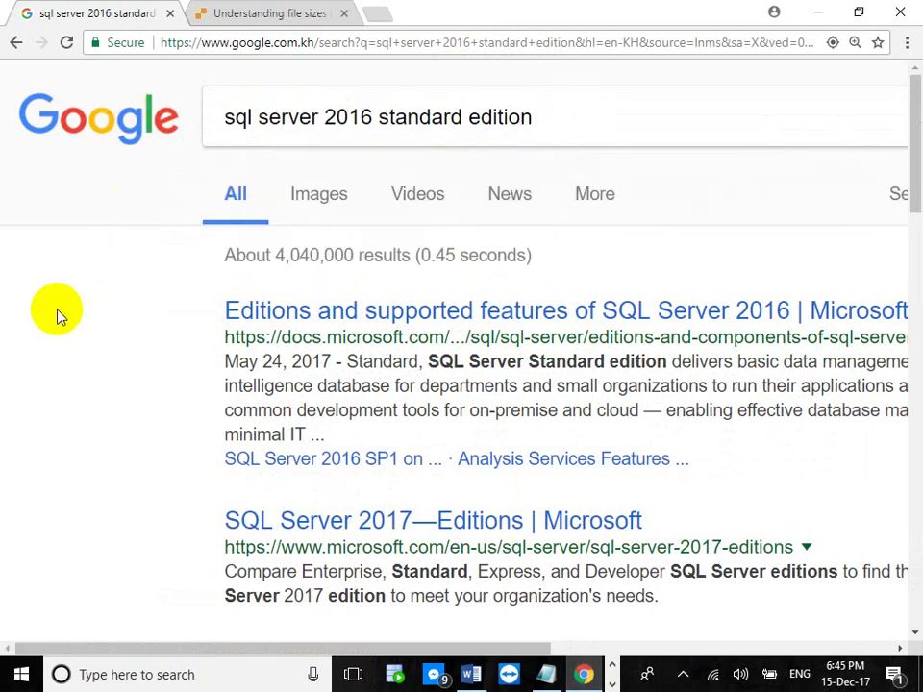
pyautogui.scroll(-5, 382, 378)
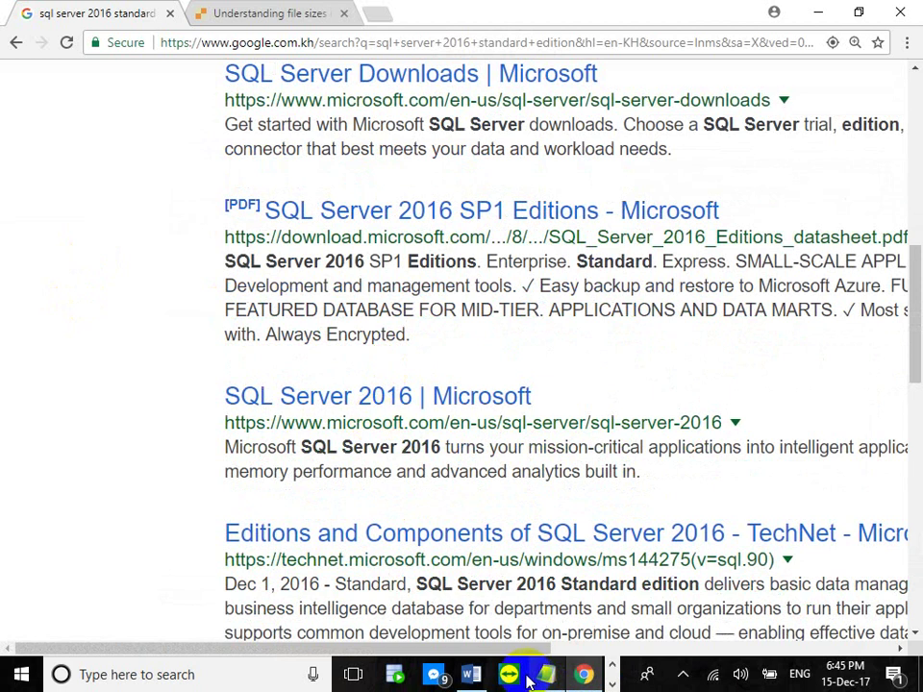
pyautogui.click(177, 675)
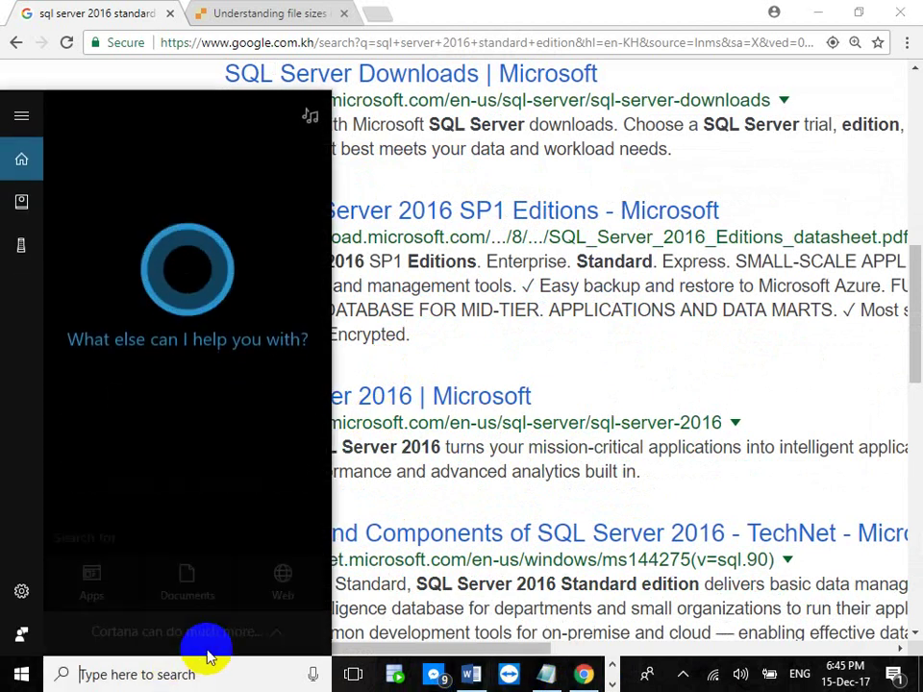
pyautogui.click(197, 675)
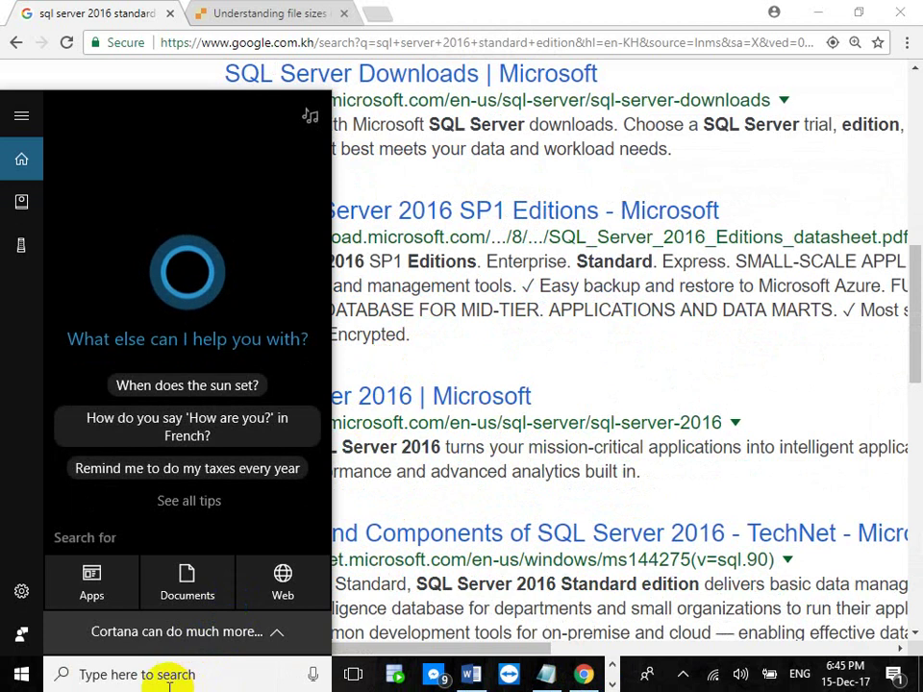
pyautogui.click(584, 678)
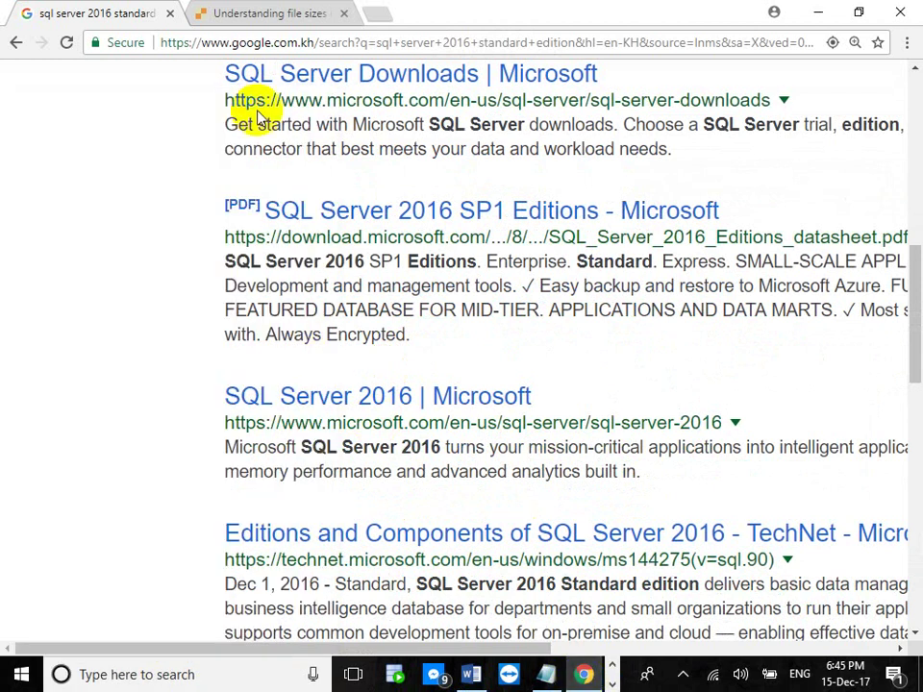
# Load youtube.com in the tab showing the "sql server 2016 standard edition" results.
pyautogui.click(238, 44)
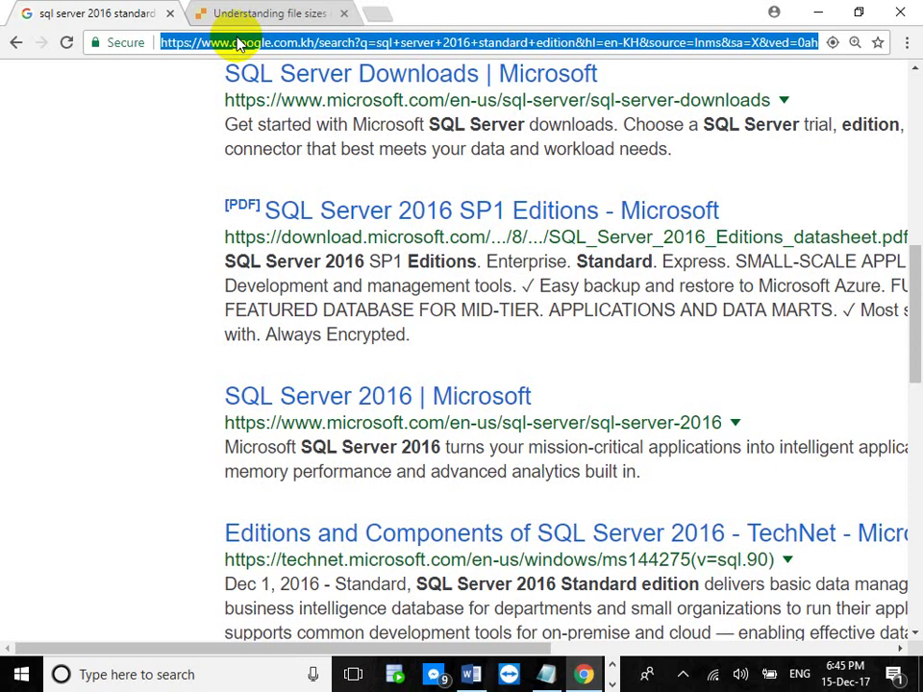
pyautogui.write('y')
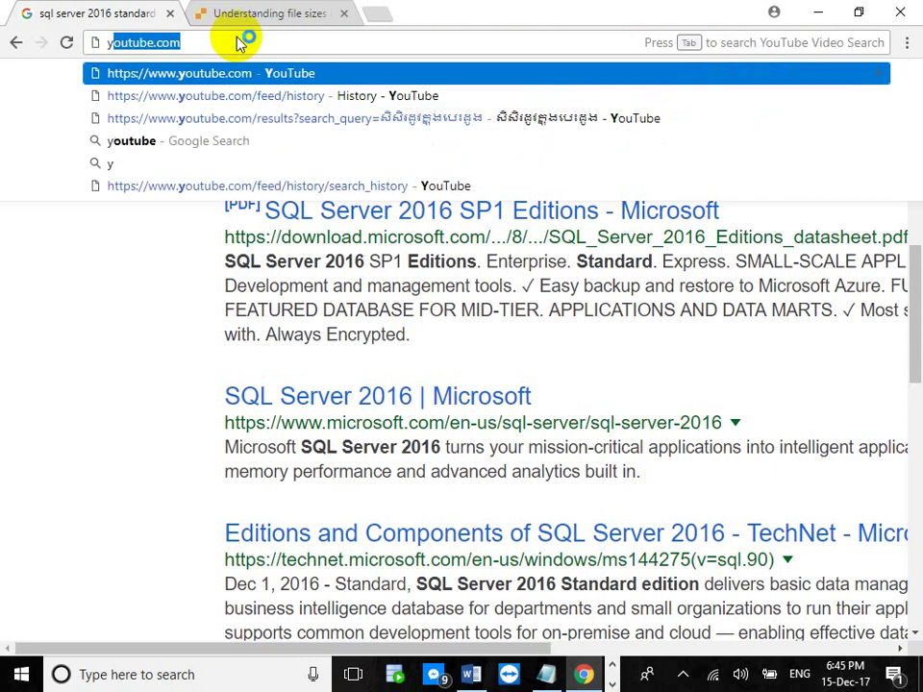
pyautogui.press('Return')
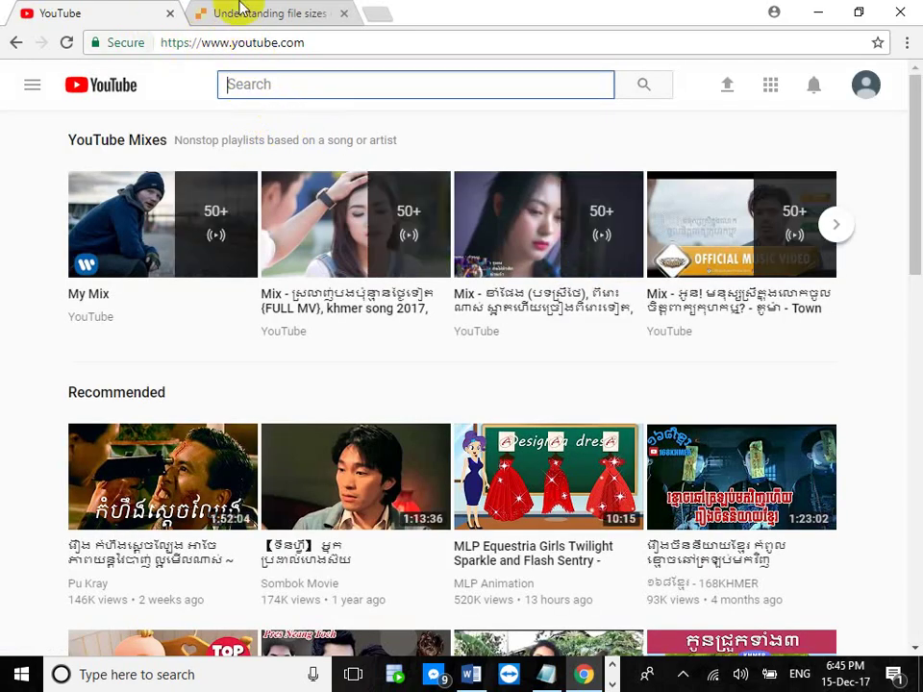
# Run a web search for "sql 2014 installation" in the tab with the file sizes article.
pyautogui.click(241, 8)
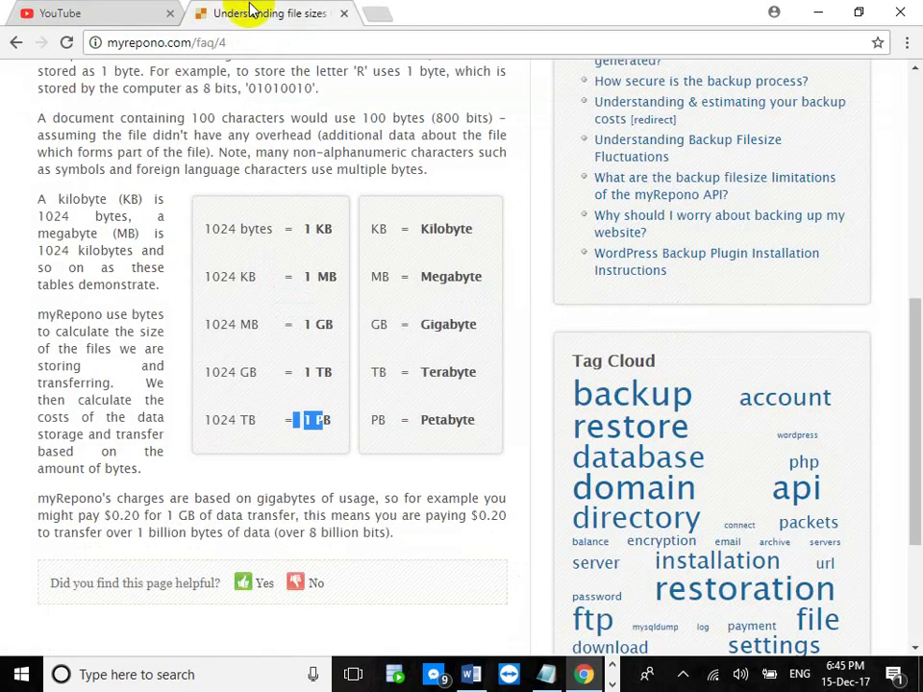
pyautogui.click(246, 39)
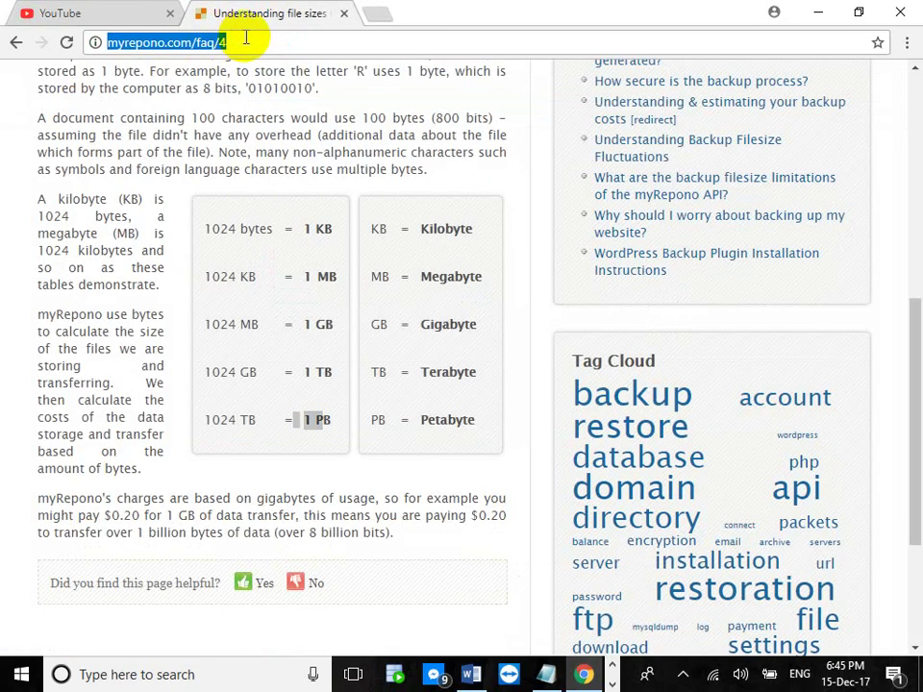
pyautogui.write('sql ')
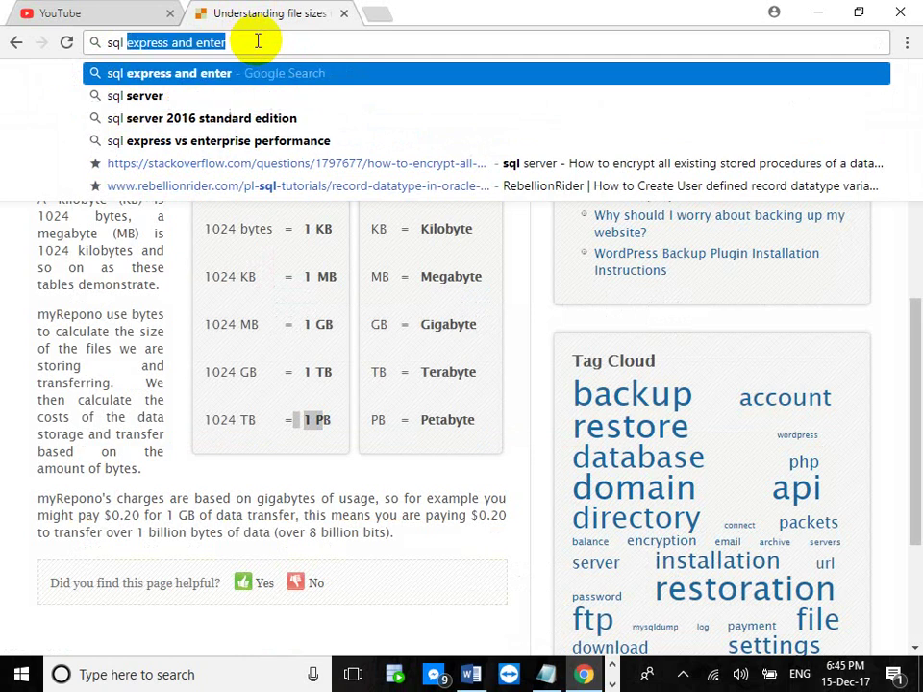
pyautogui.write('201')
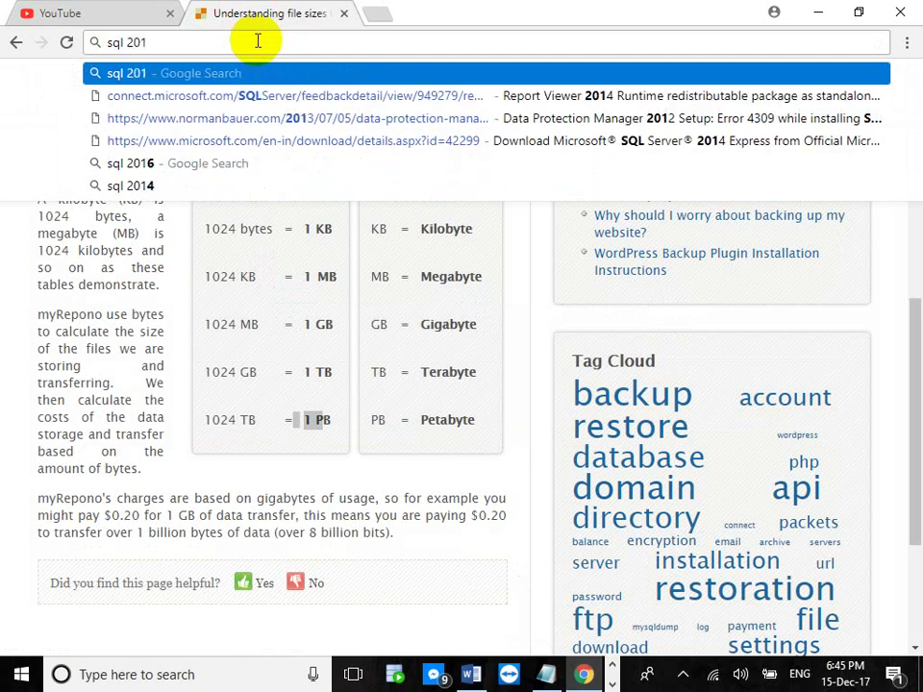
pyautogui.write('4 isnta')
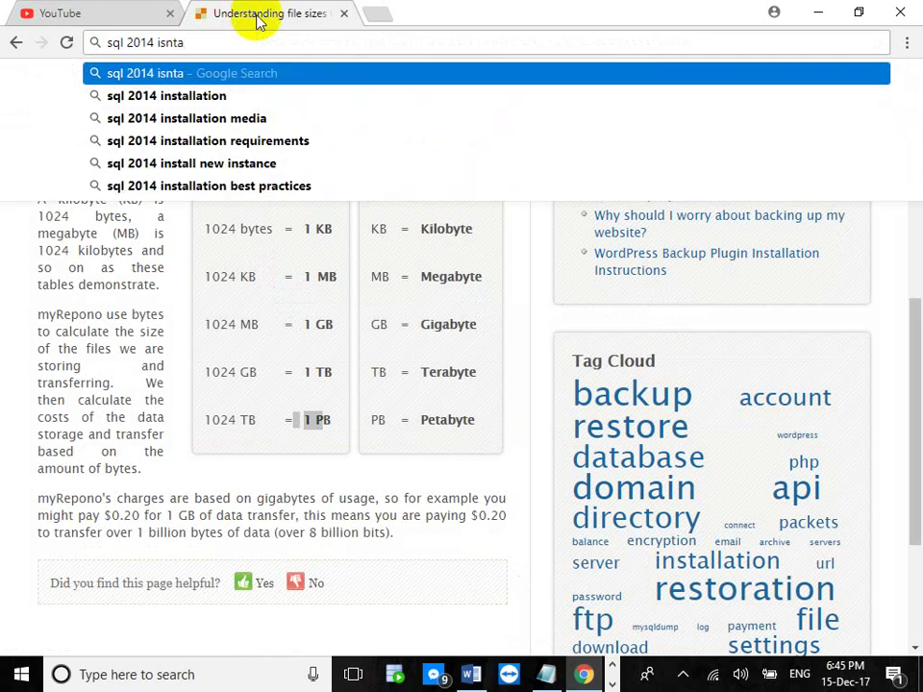
pyautogui.press('Down')
pyautogui.press('Return')
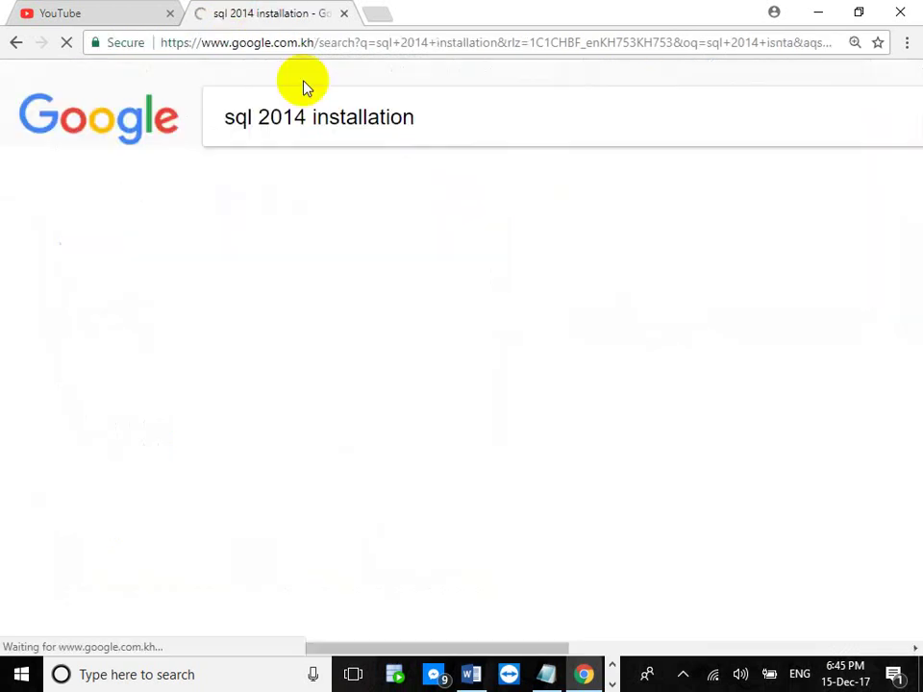
# Open the MyTechMantra image of the SQL Server 2014 Installation Center and examine its installation options enlarged.
pyautogui.click(850, 363)
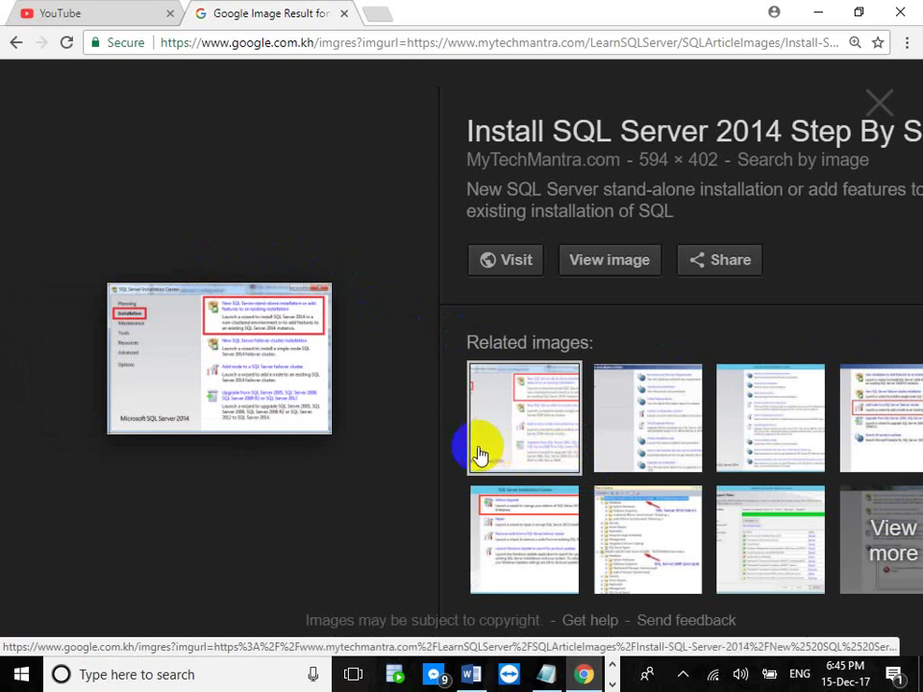
pyautogui.scroll(5, 148, 292)
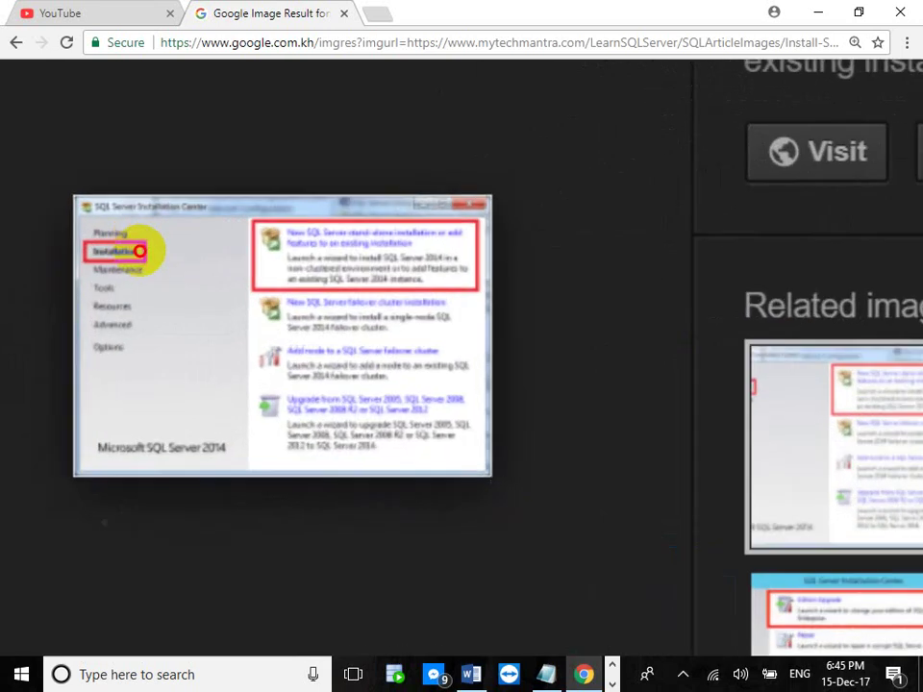
pyautogui.scroll(2, 140, 251)
pyautogui.moveTo(184, 560); pyautogui.dragTo(412, 494)
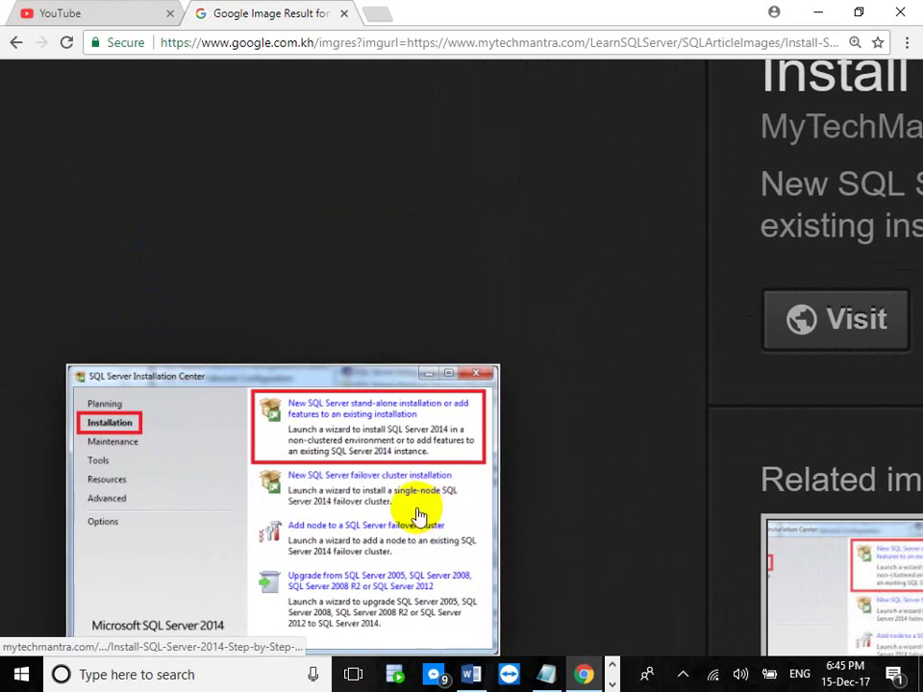
pyautogui.scroll(-3, 363, 406)
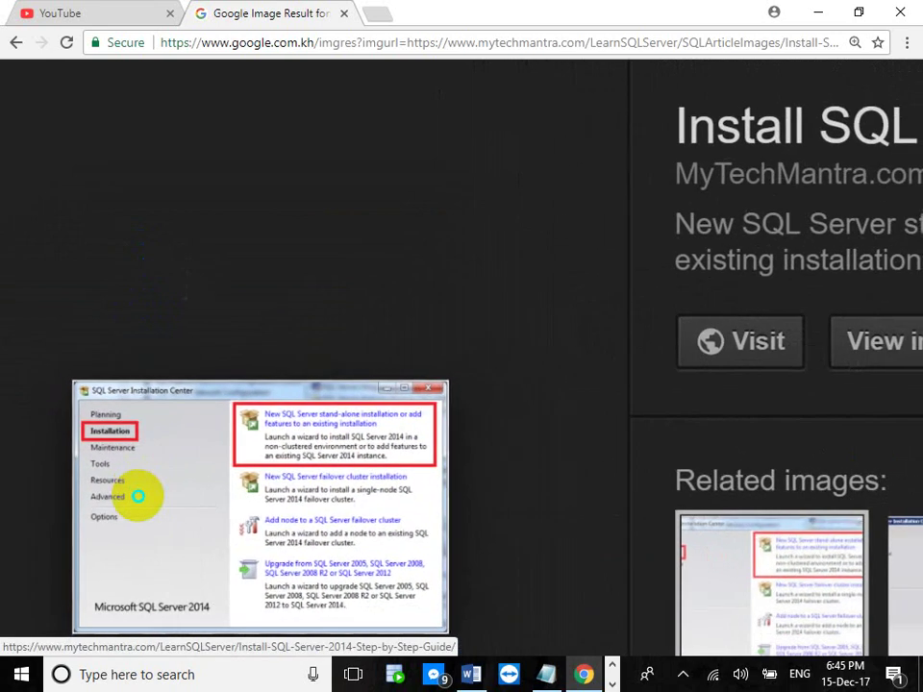
pyautogui.scroll(3, 136, 490)
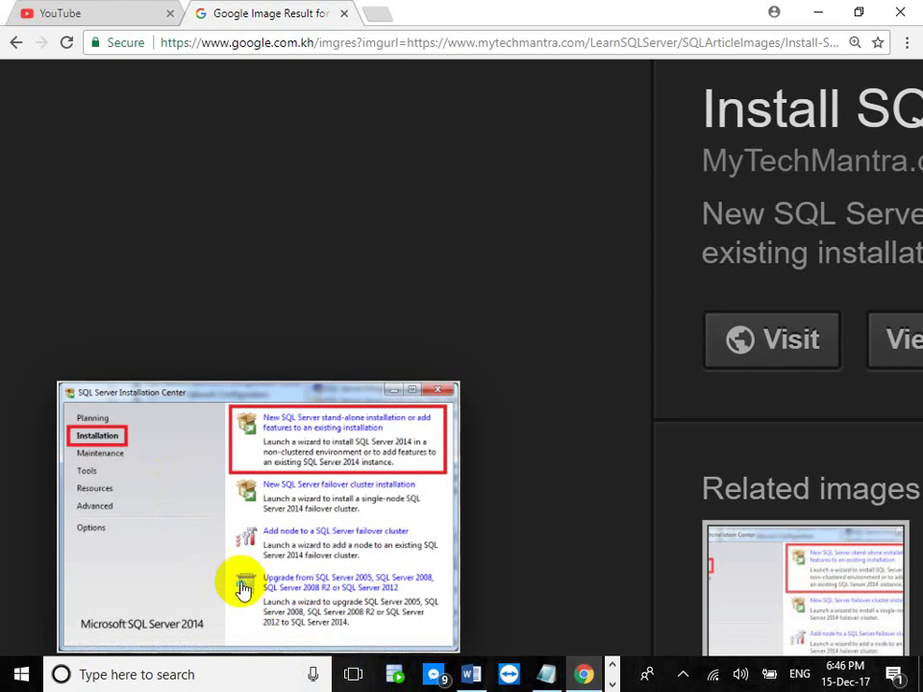
# Open and close File Explorer, and look over the Installation Center image and its related images again.
pyautogui.press('super+e')
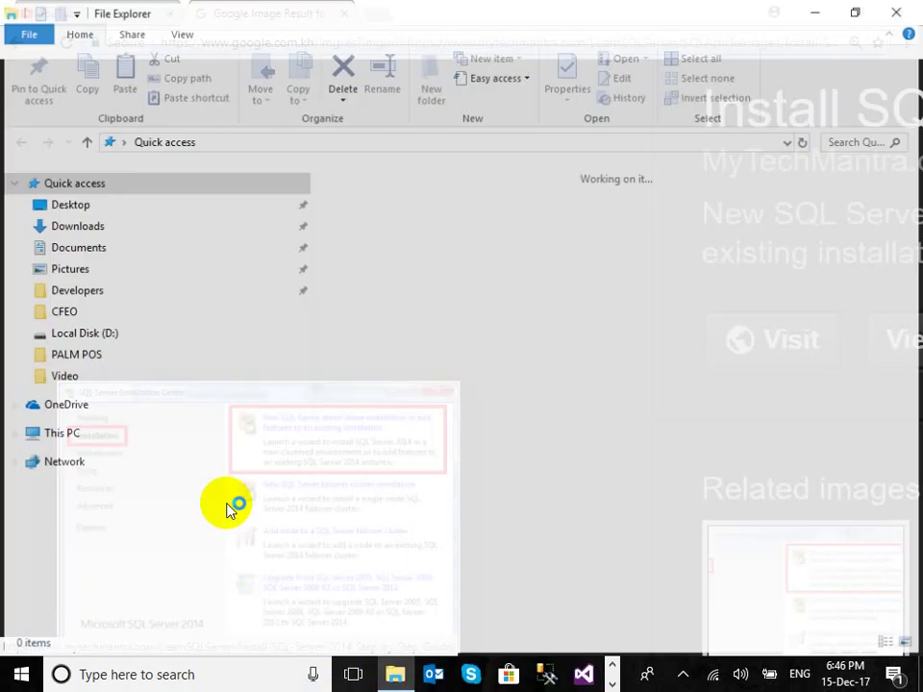
pyautogui.click(900, 8)
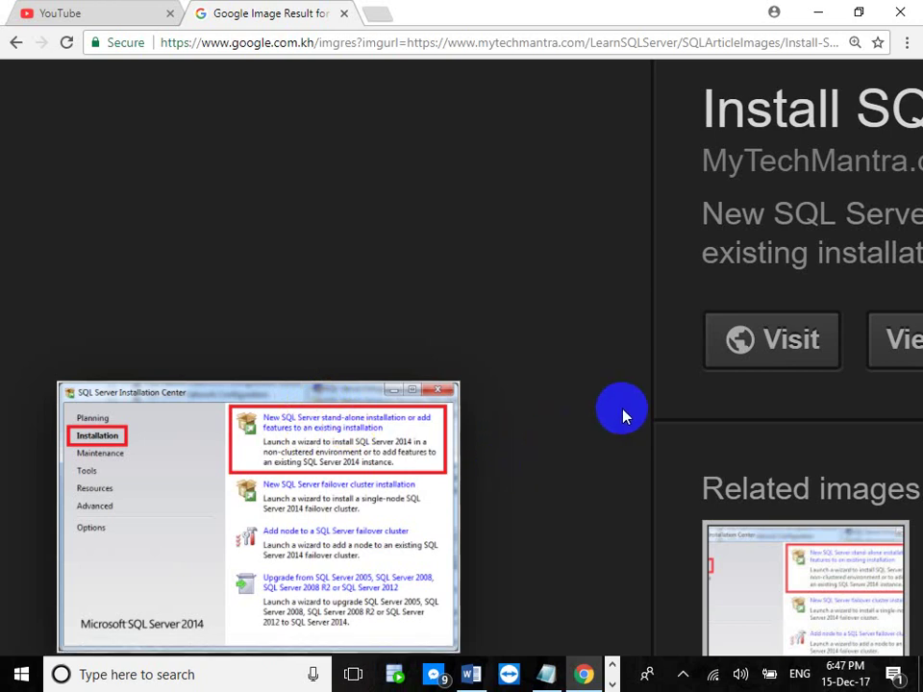
pyautogui.scroll(-3, 377, 366)
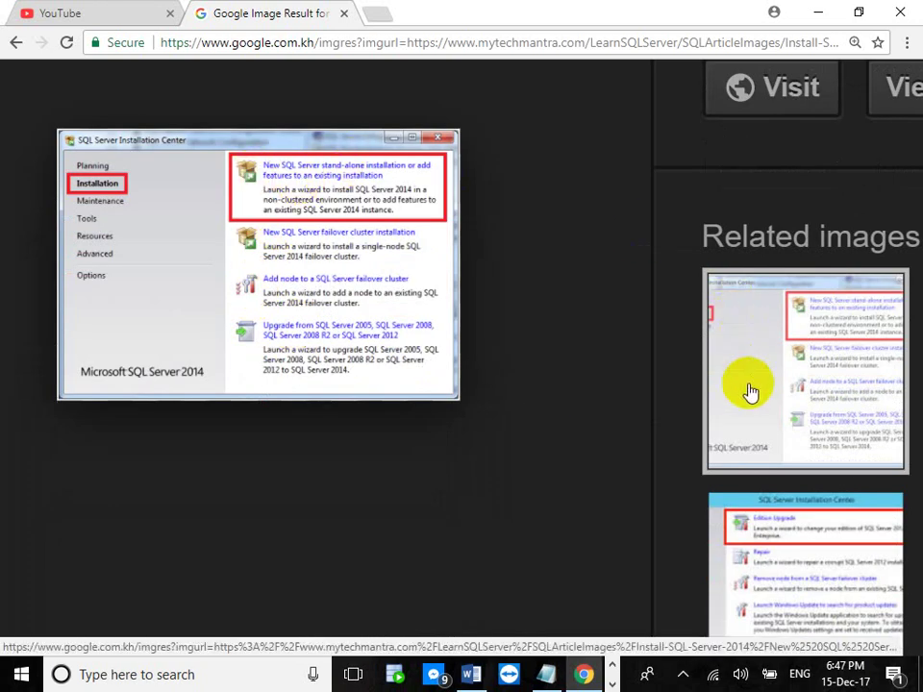
pyautogui.scroll(-2, 758, 402)
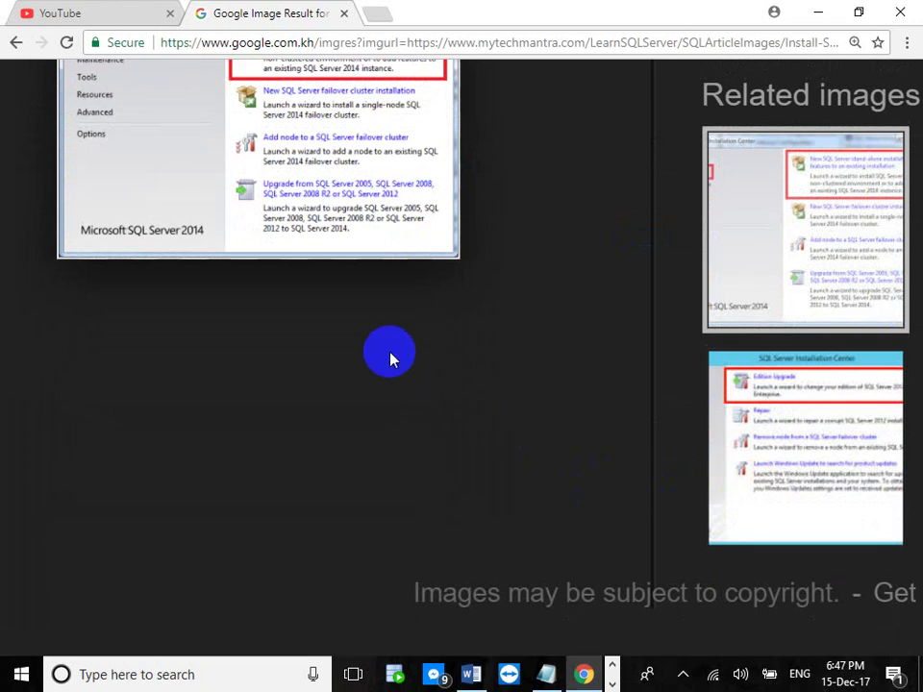
pyautogui.scroll(5, 291, 290)
pyautogui.scroll(-2, 216, 490)
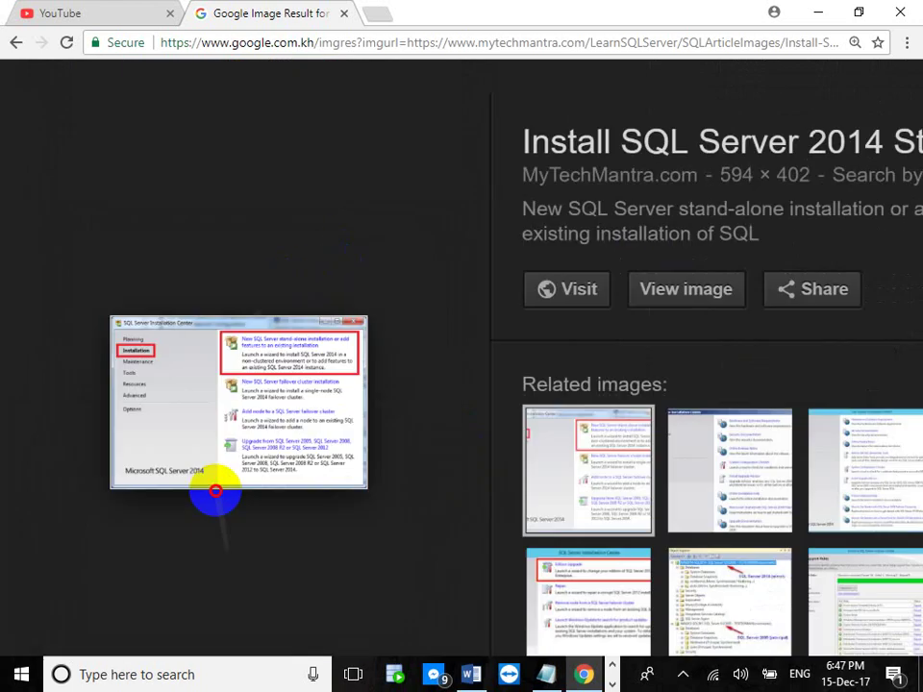
# Return to the "sql 2014 installation" results and open MyTechMantra's "Install SQL Server 2014 Step By Step Guide for DBAs" article.
pyautogui.click(16, 42)
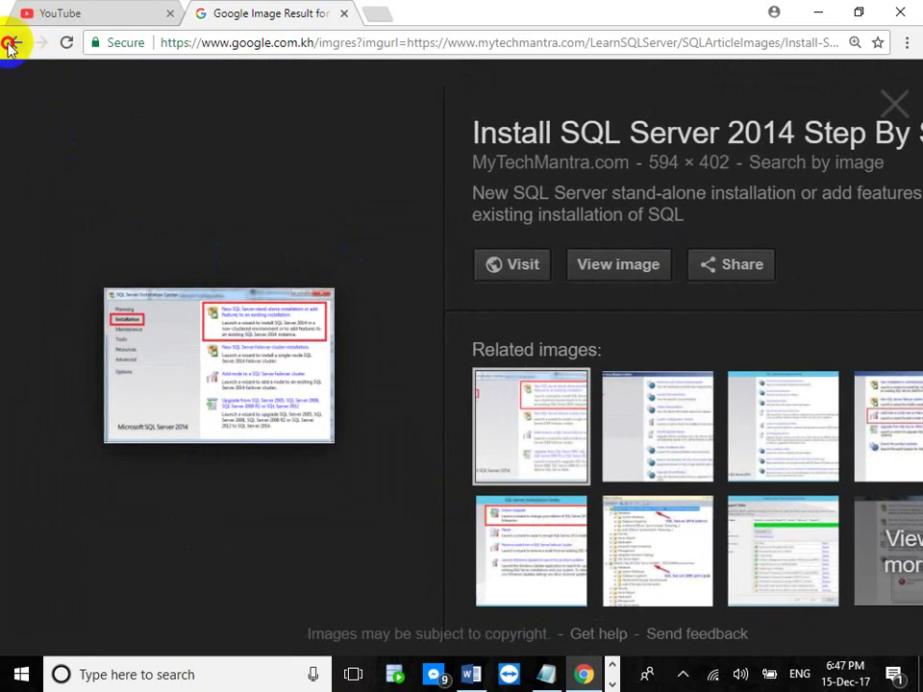
pyautogui.scroll(-2, 404, 412)
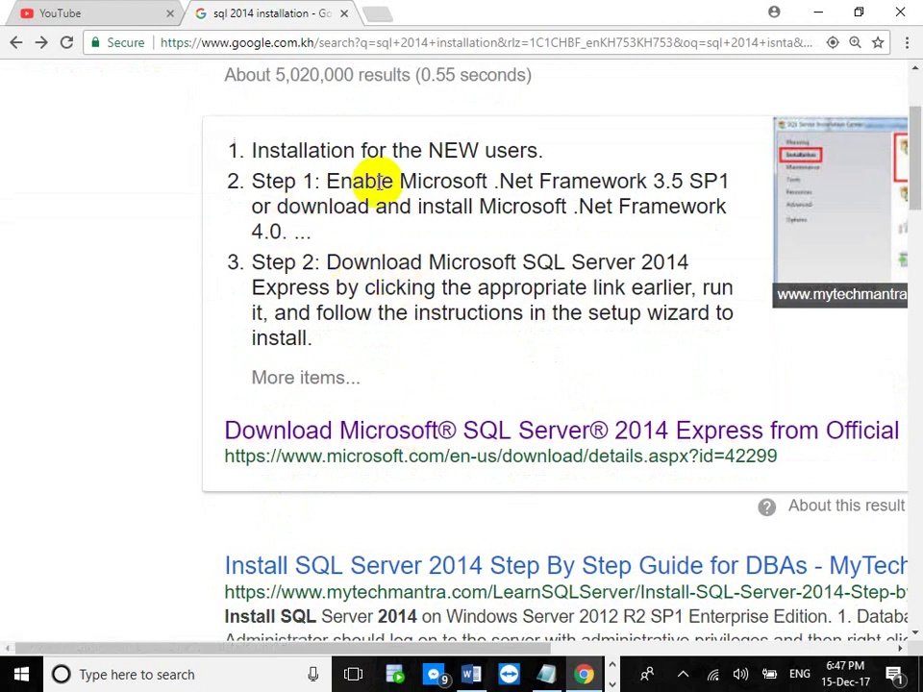
pyautogui.scroll(-3, 494, 308)
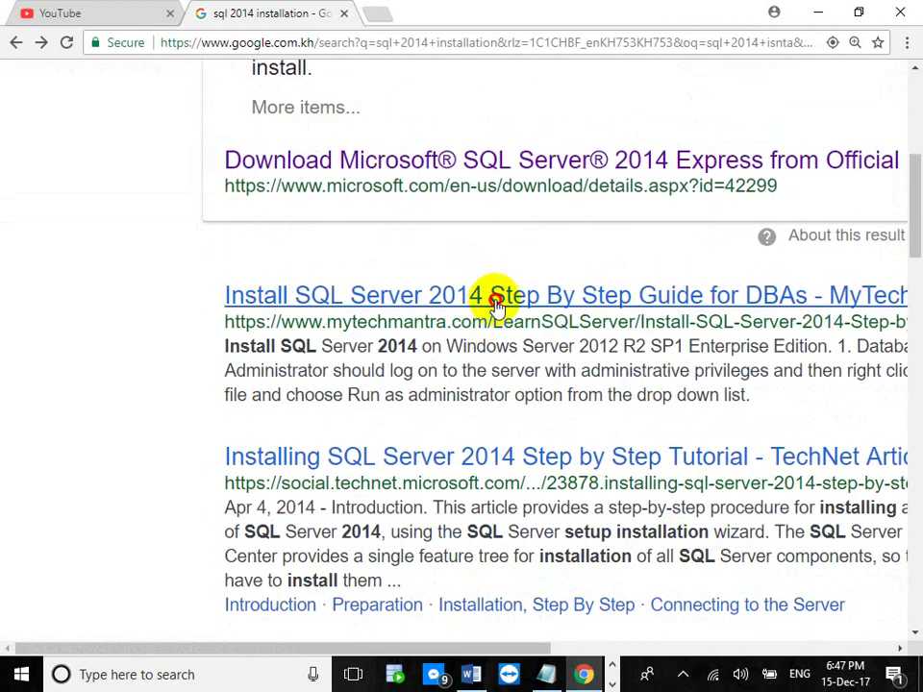
pyautogui.click(492, 299)
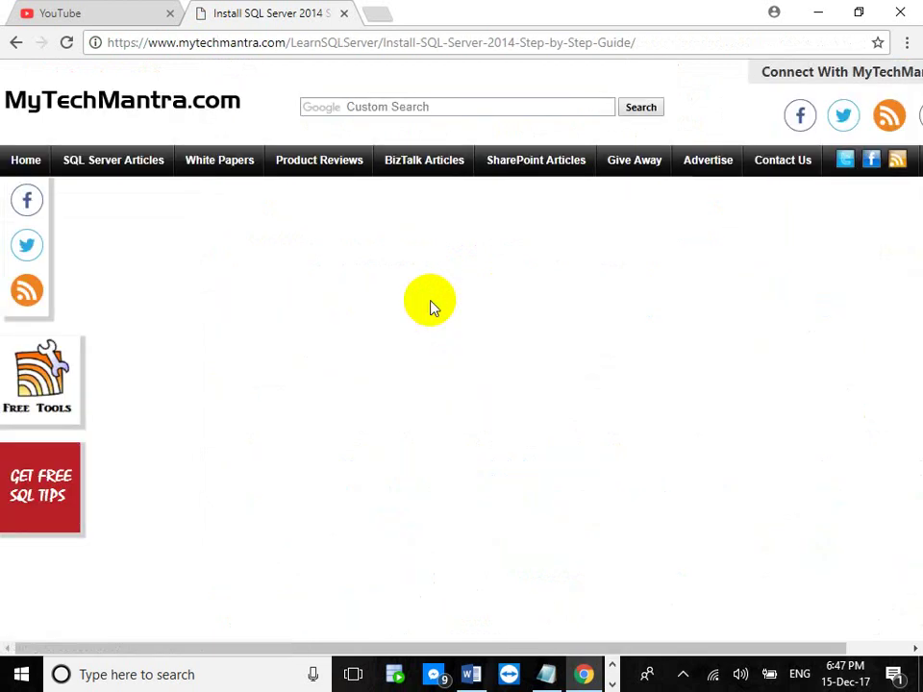
# Look through the guide's software prerequisites, Product Key page and stand-alone installation option in the SQL Server Installation Center.
pyautogui.scroll(-15, 505, 350)
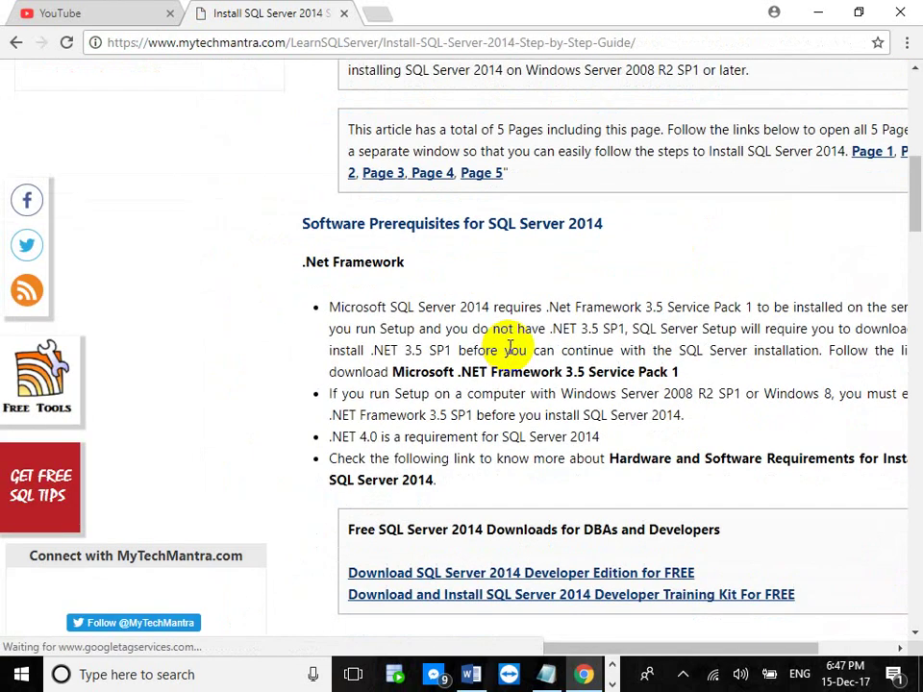
pyautogui.scroll(-2, 594, 387)
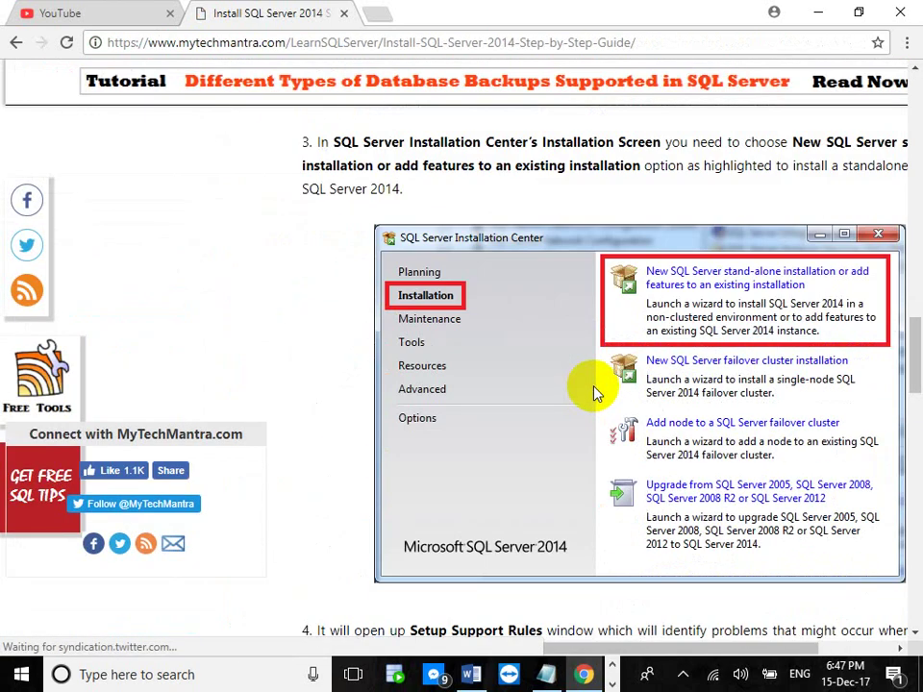
pyautogui.click(245, 237)
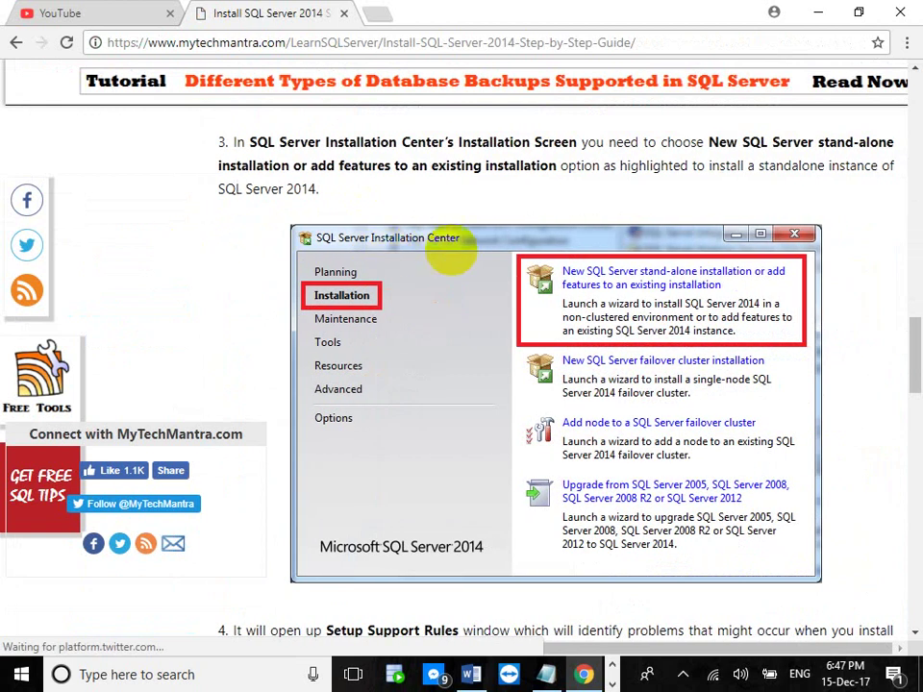
pyautogui.scroll(-7, 464, 261)
pyautogui.scroll(-6, 510, 258)
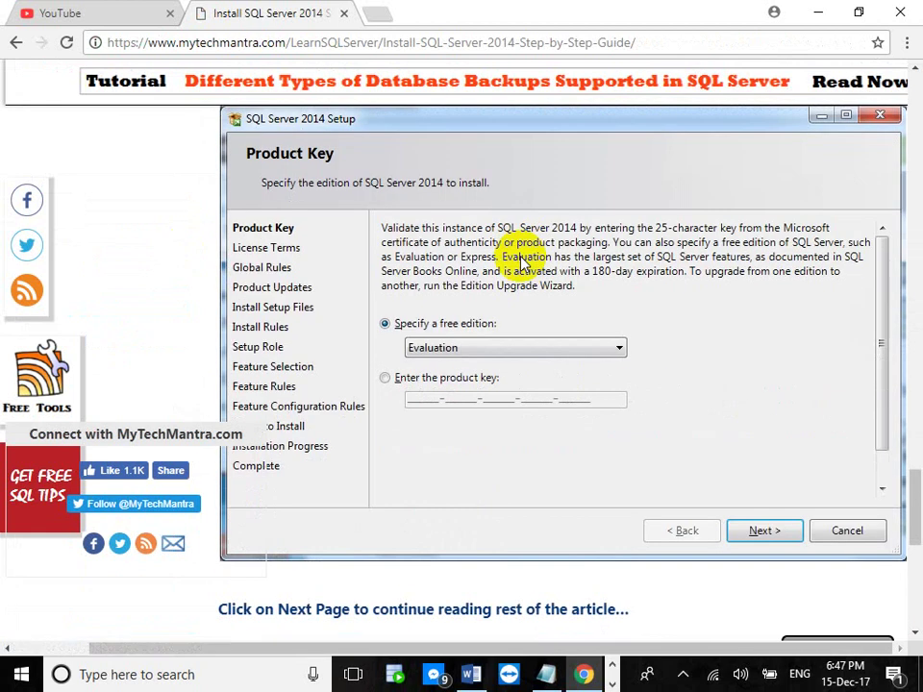
pyautogui.scroll(4, 519, 260)
pyautogui.scroll(7, 521, 260)
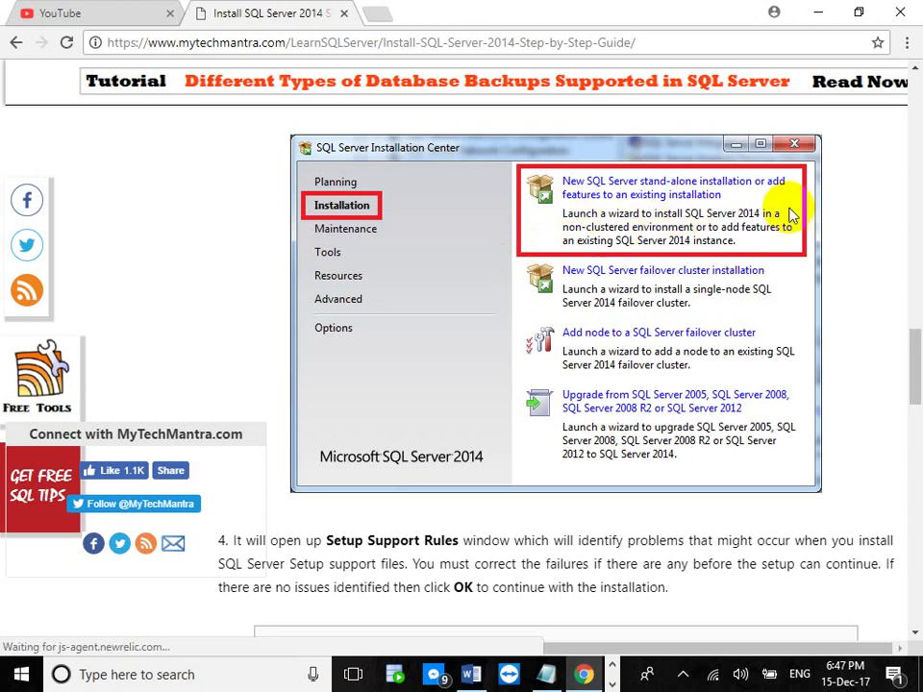
# Review the guide's Product Key edition choices and the end of the page, returning to the first installation steps.
pyautogui.scroll(-12, 673, 235)
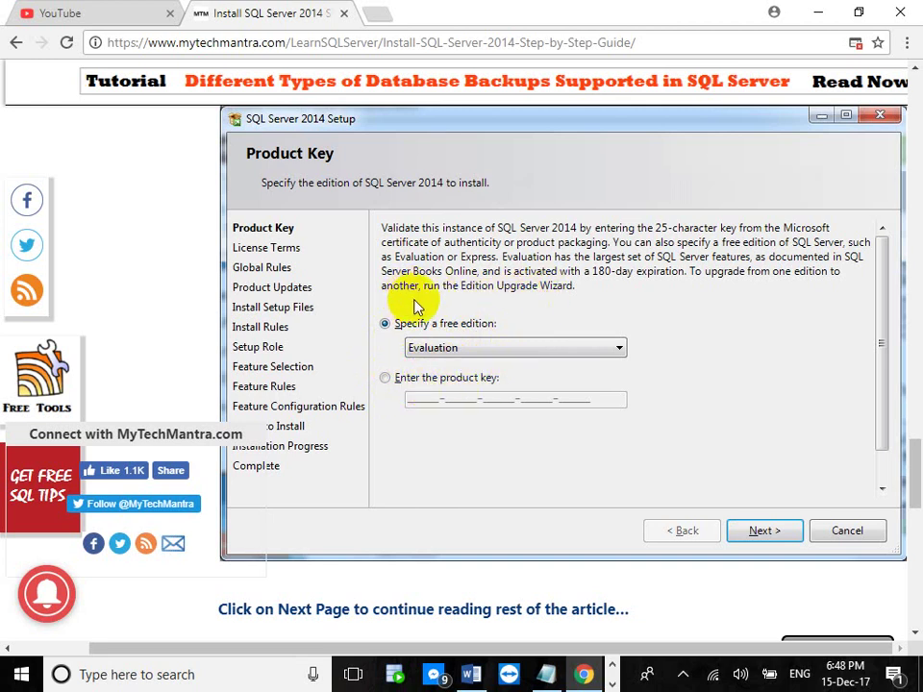
pyautogui.scroll(-1, 539, 325)
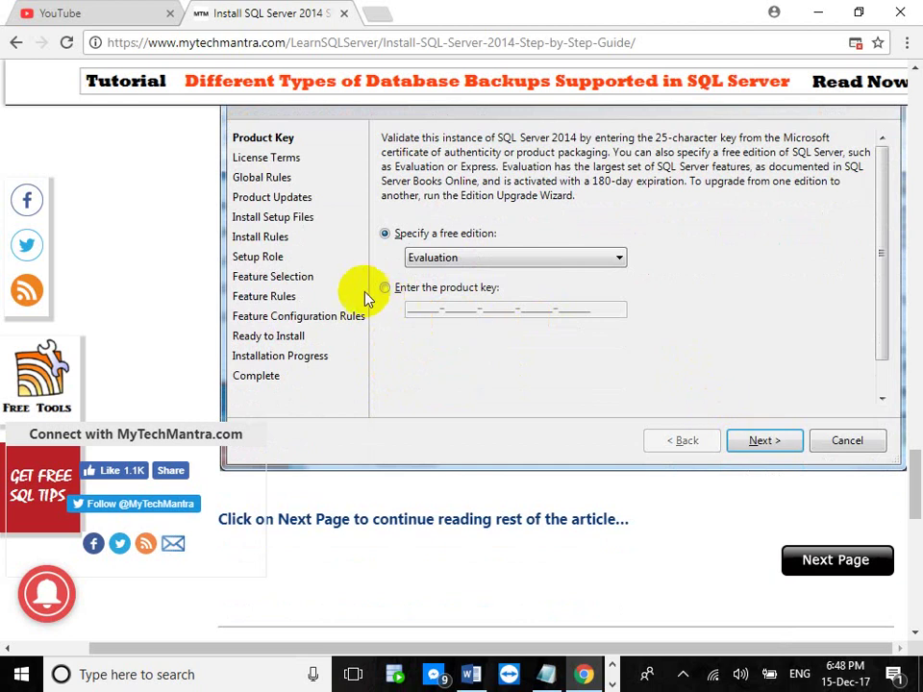
pyautogui.scroll(-9, 639, 394)
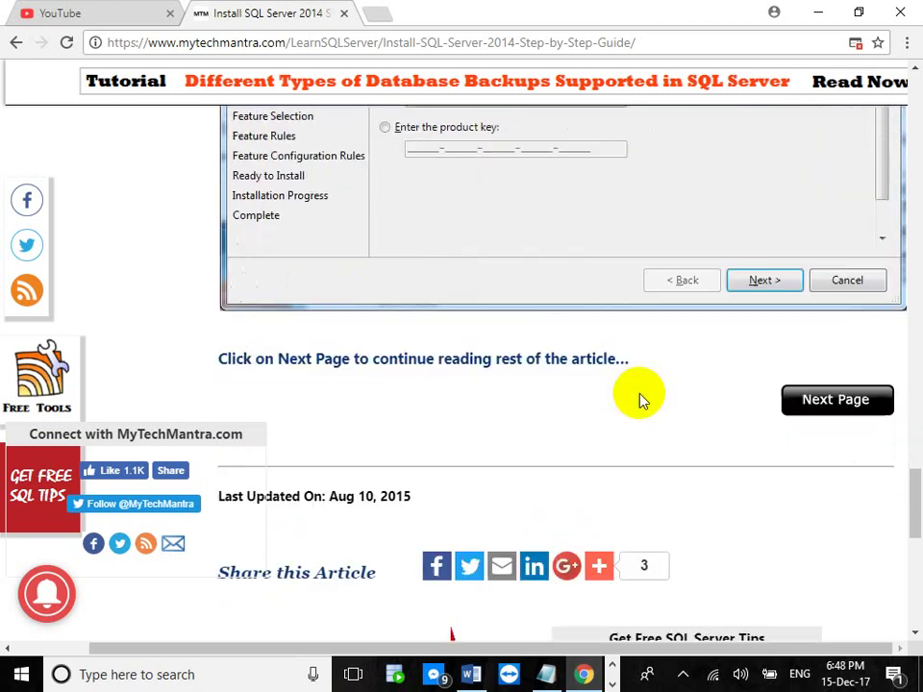
pyautogui.scroll(10, 616, 389)
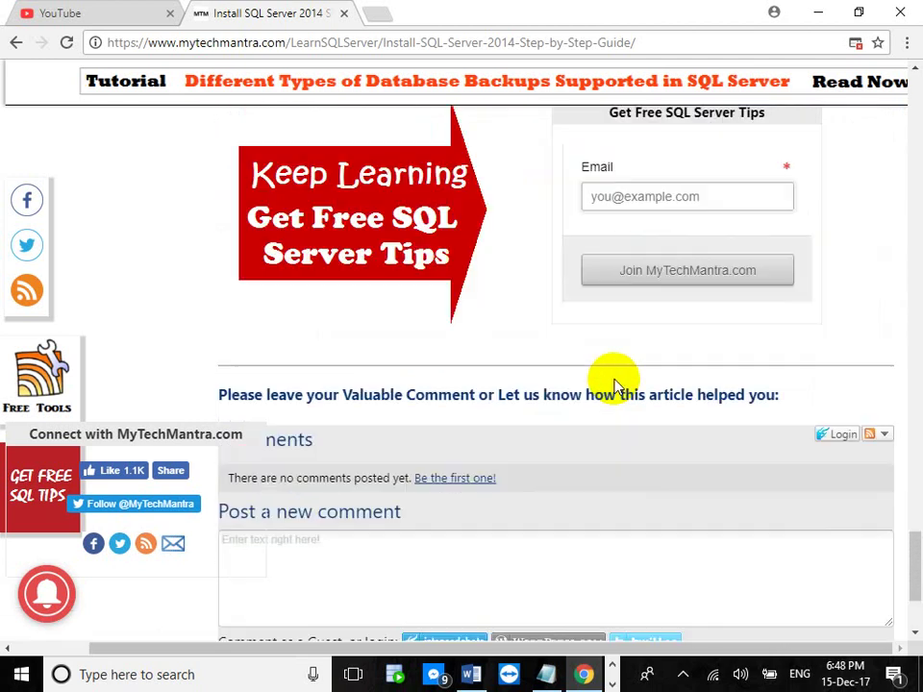
pyautogui.scroll(5, 616, 381)
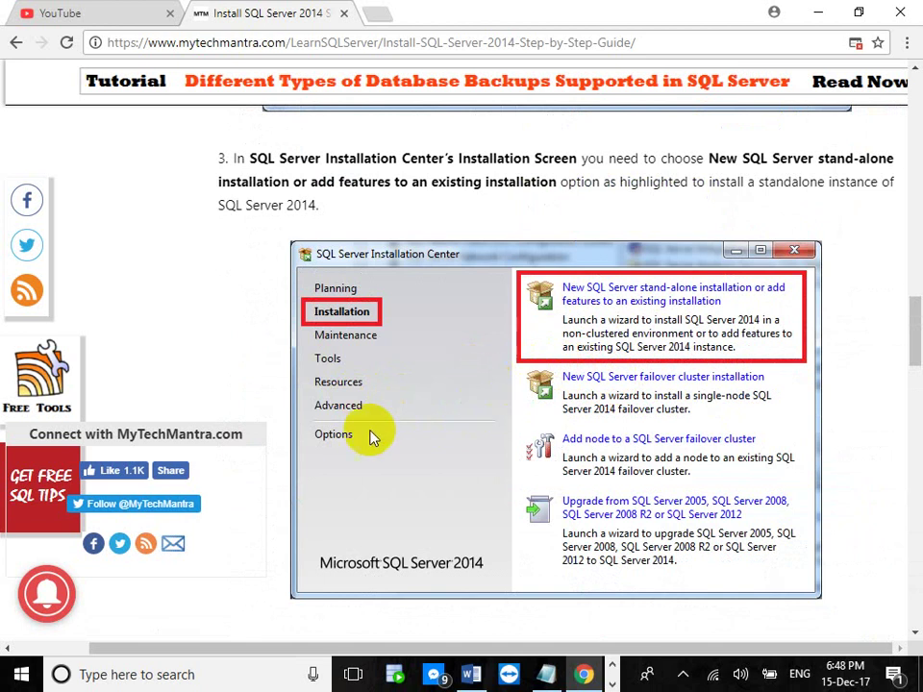
pyautogui.scroll(5, 433, 371)
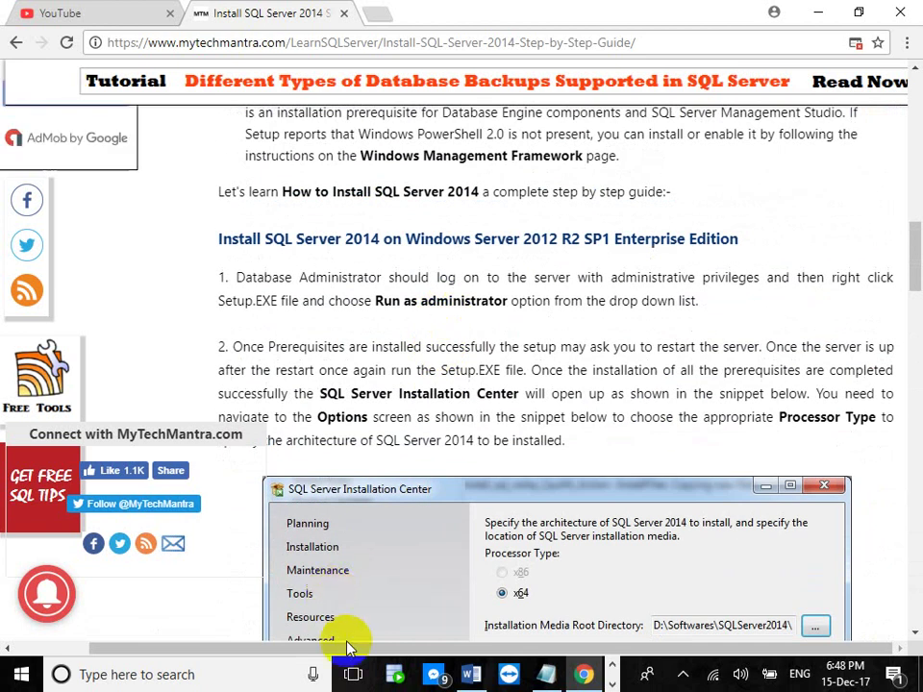
# Open File Explorer and go to the software folder on Local Disk (D:).
pyautogui.click(241, 681)
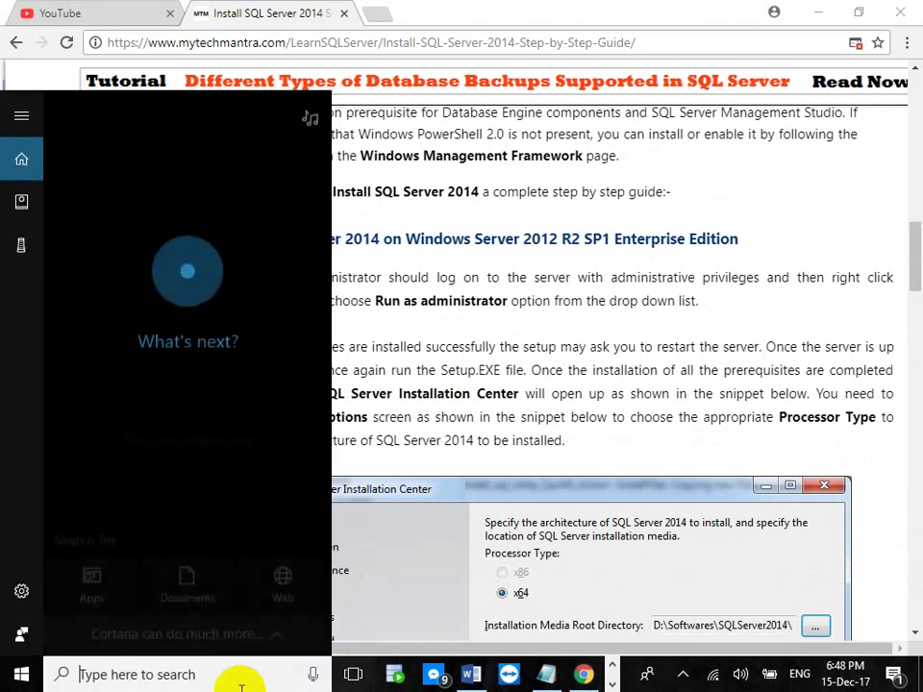
pyautogui.press('super')
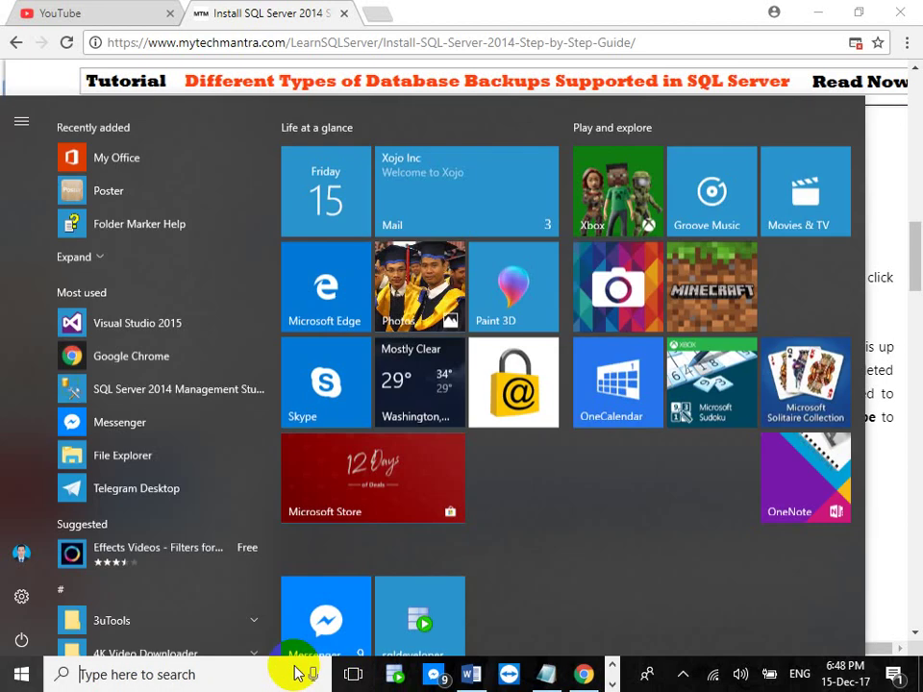
pyautogui.click(97, 674)
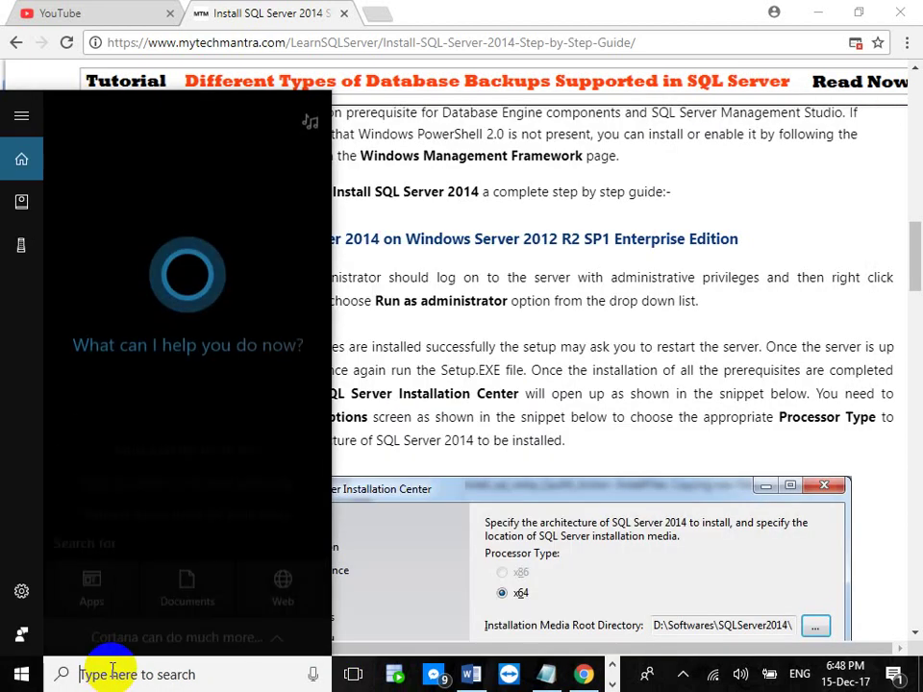
pyautogui.click(226, 590)
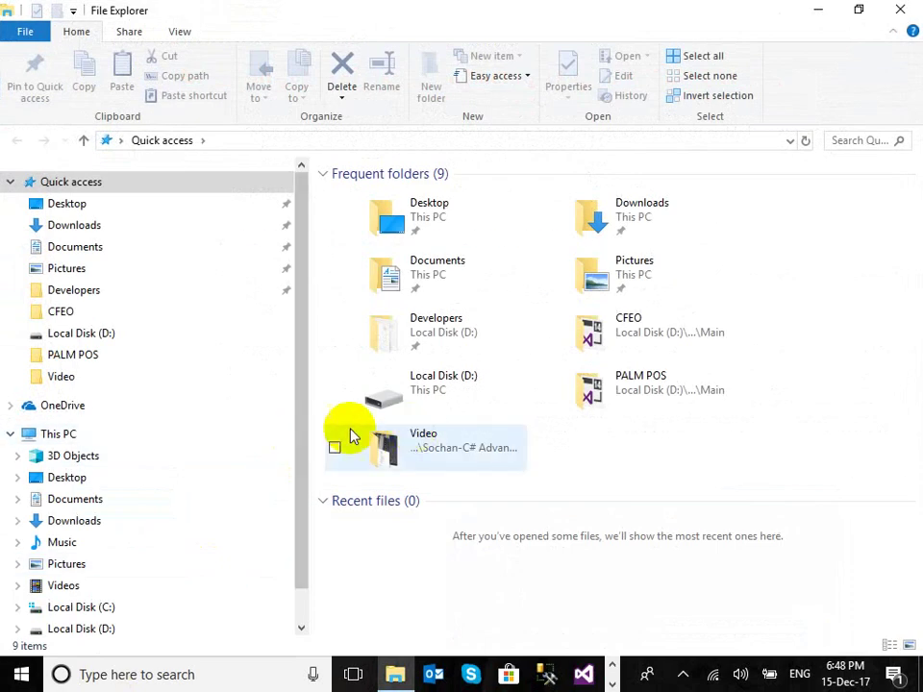
pyautogui.click(408, 384)
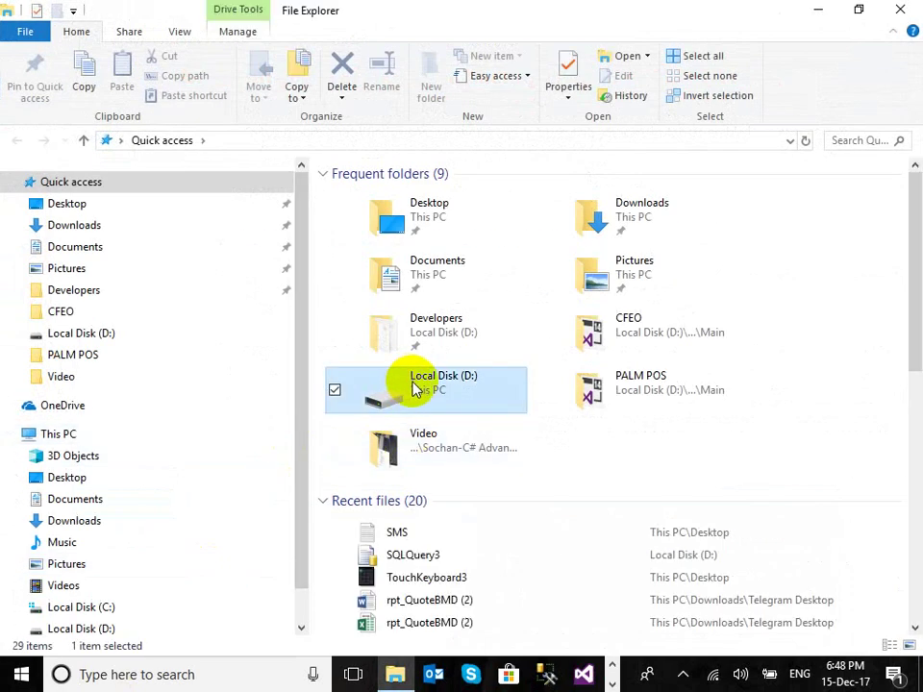
pyautogui.doubleClick(398, 389)
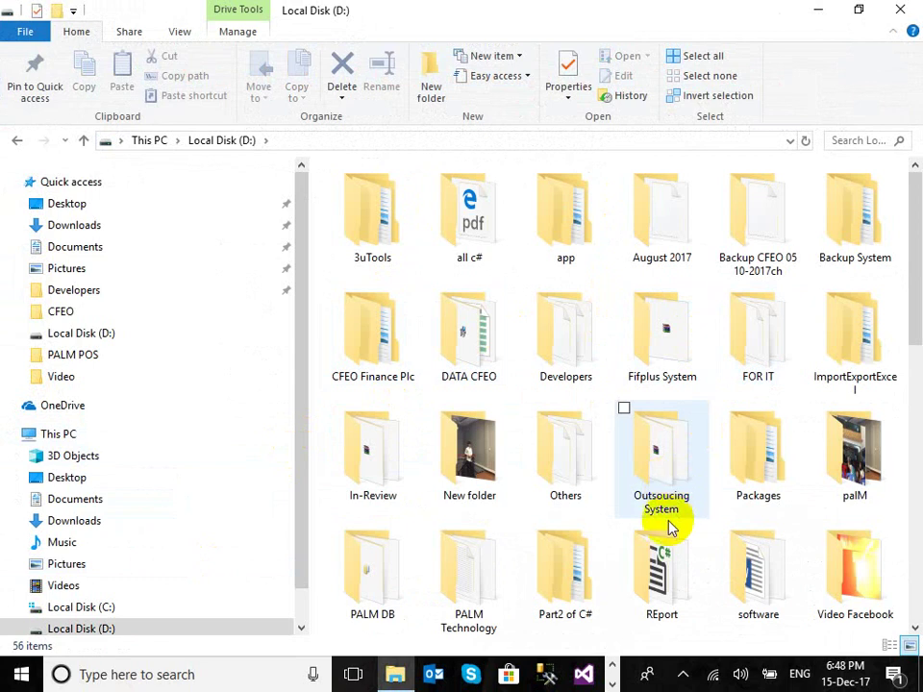
pyautogui.doubleClick(781, 594)
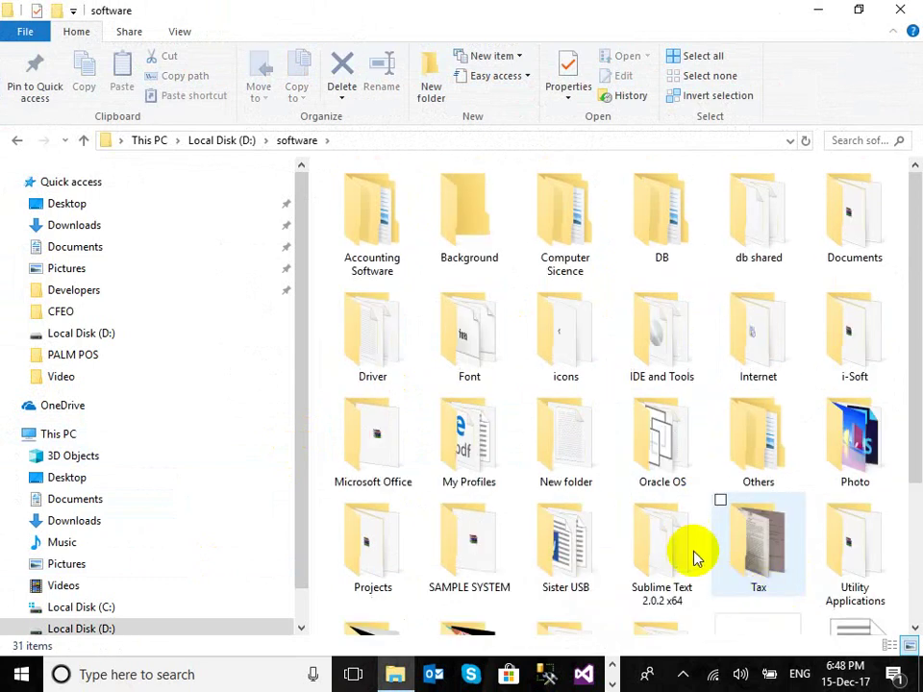
# Look through the subfolders and files of the software folder from beginning to end.
pyautogui.scroll(-3, 555, 423)
pyautogui.scroll(3, 674, 491)
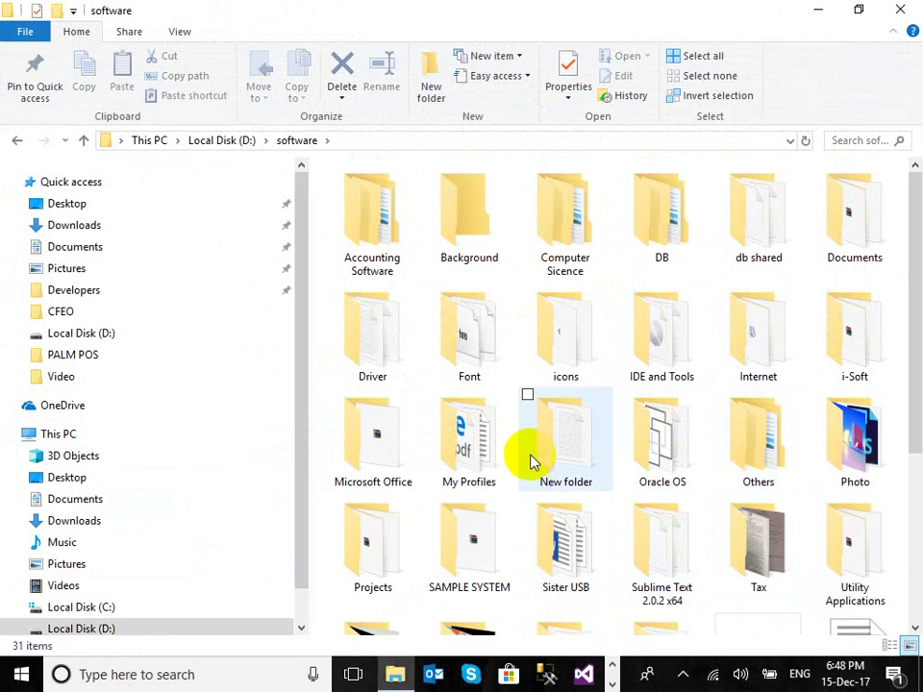
pyautogui.click(479, 444)
pyautogui.scroll(-3, 654, 548)
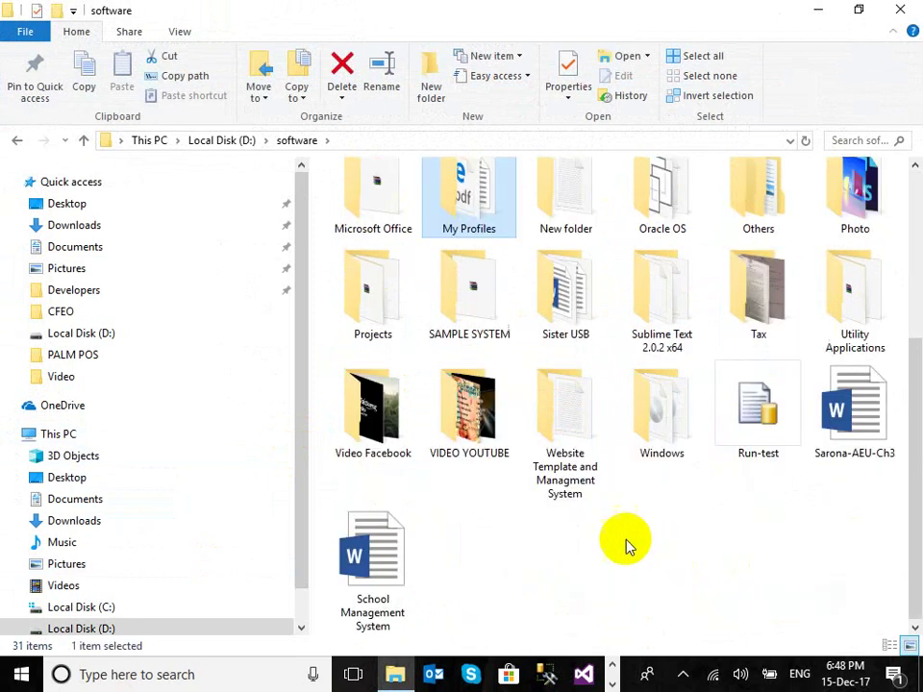
pyautogui.scroll(3, 664, 491)
pyautogui.moveTo(677, 489)
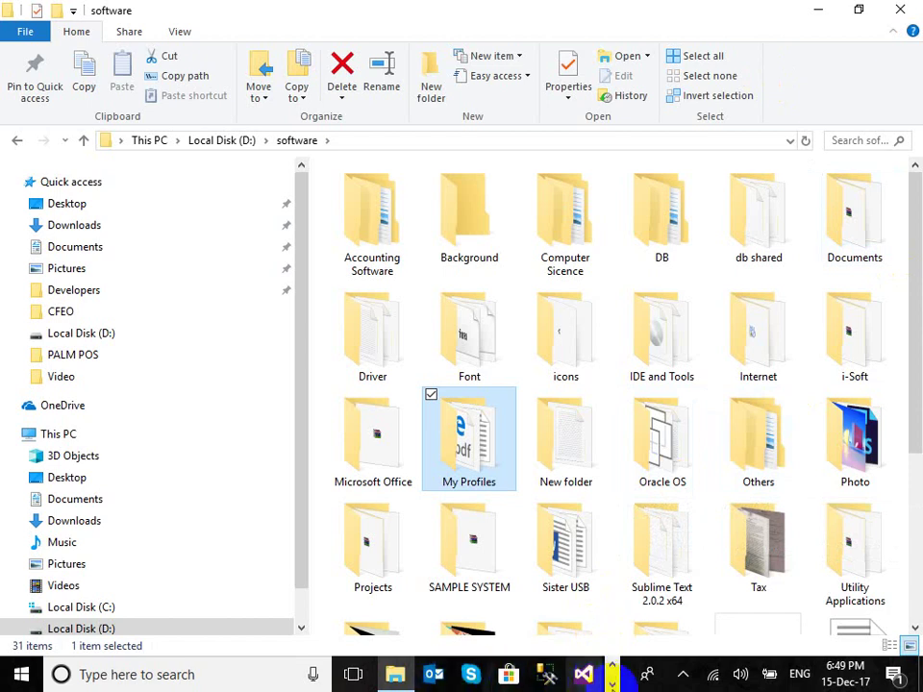
# Switch back to the MyTechMantra guide in Chrome and skim to the end of the page and back to the Product Key section.
pyautogui.click(580, 677)
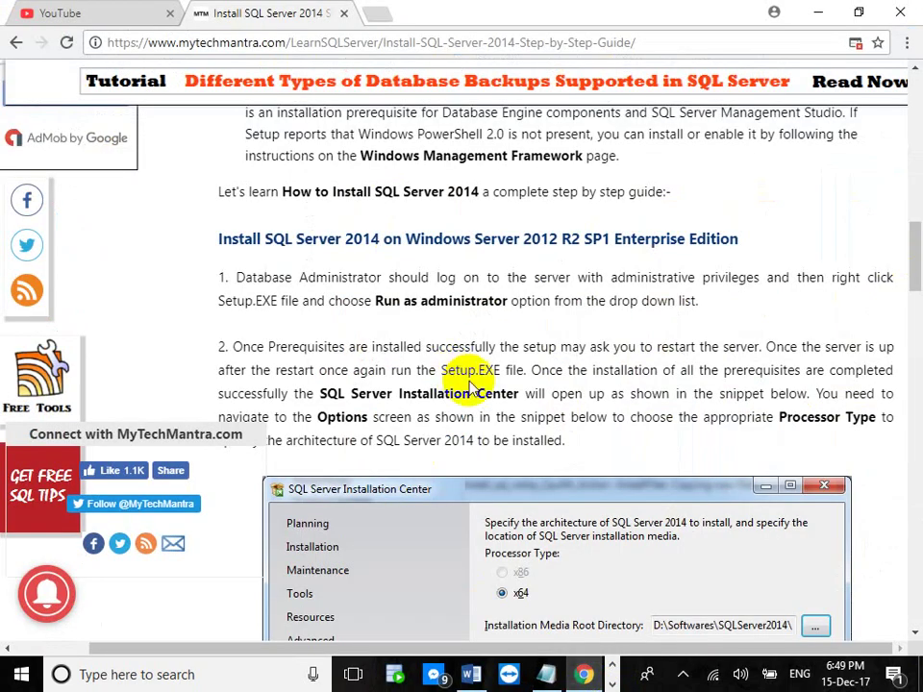
pyautogui.scroll(-20, 472, 386)
pyautogui.scroll(-6, 468, 419)
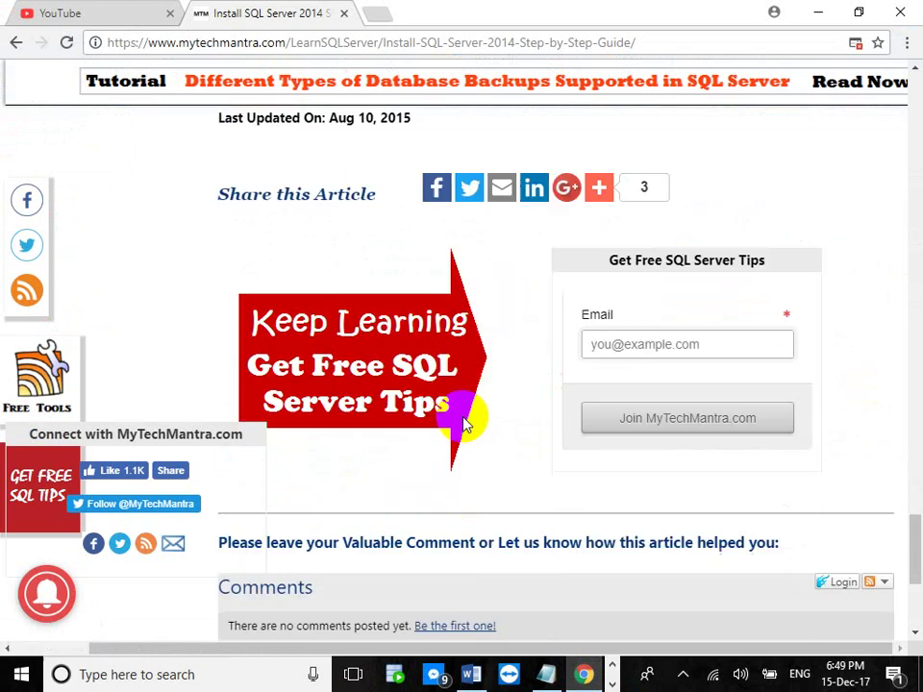
pyautogui.scroll(15, 465, 418)
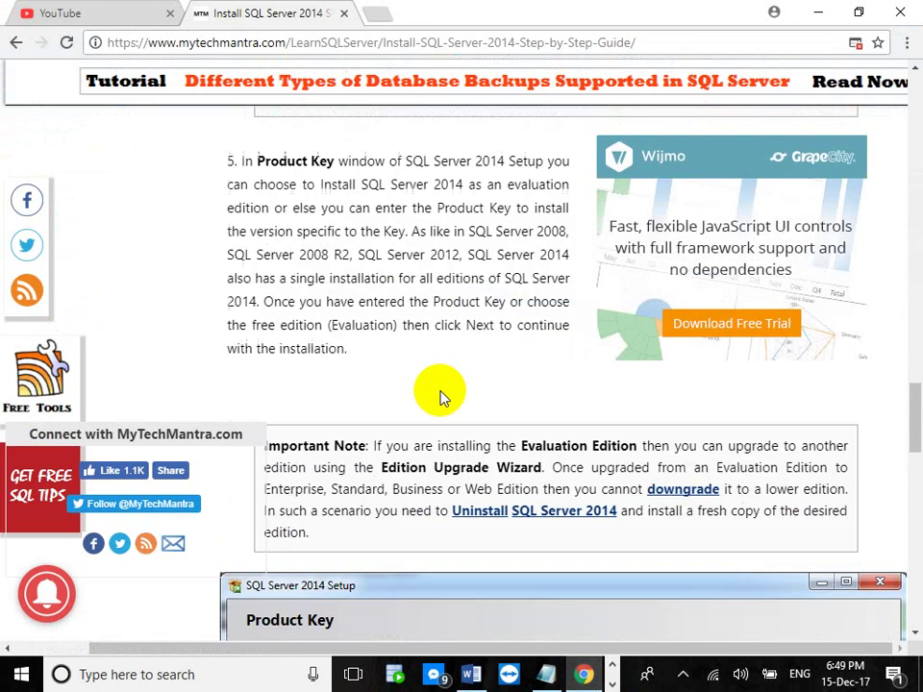
# Return to the "sql 2014 installation" results and open the YouTube video on installing SQL Server 2014 Express and Management Studio, trying it in full screen.
pyautogui.click(15, 42)
pyautogui.scroll(-1, 507, 532)
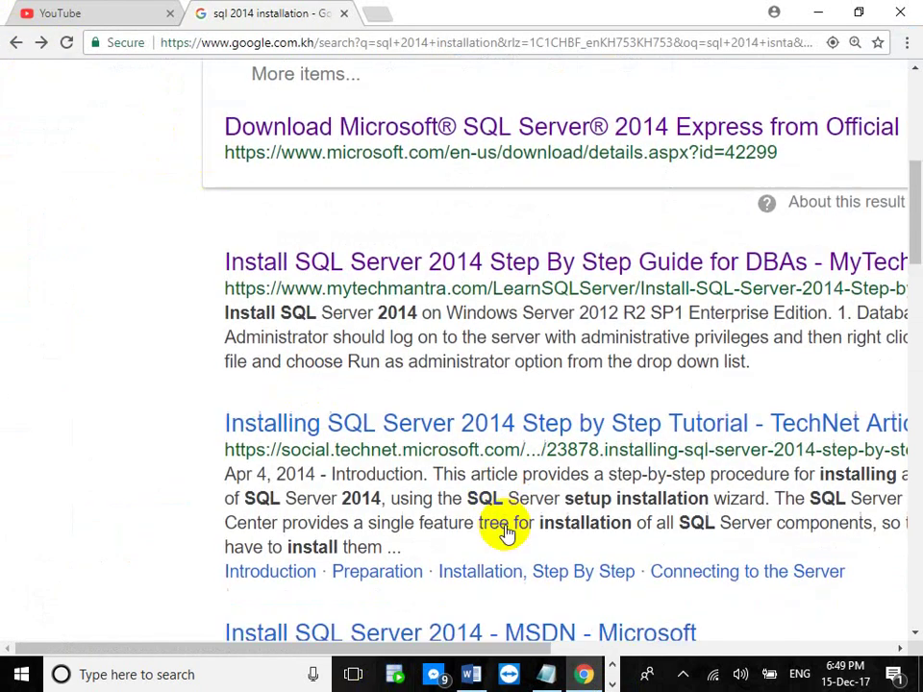
pyautogui.scroll(-8, 507, 531)
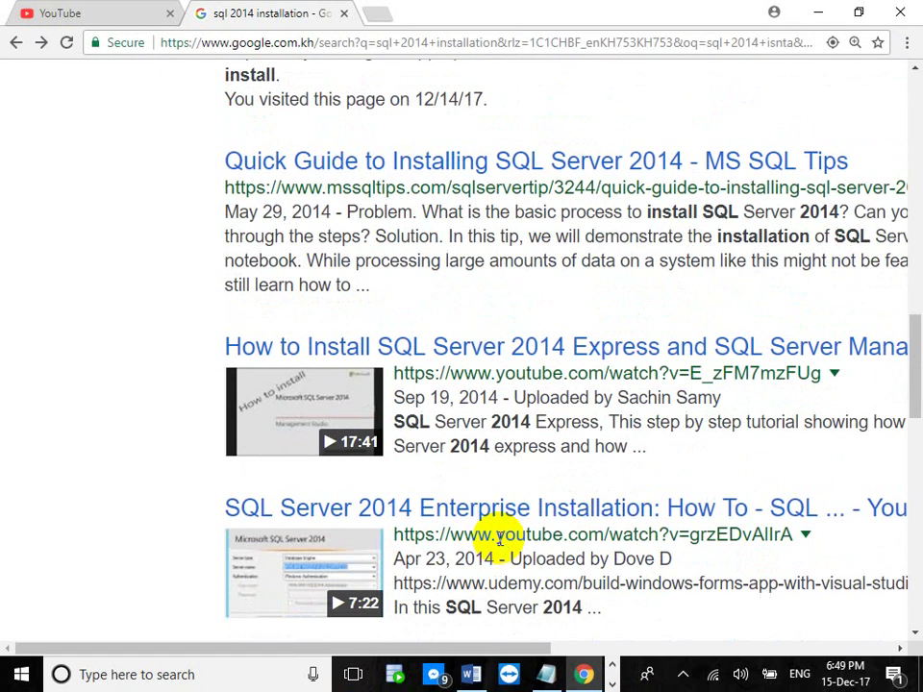
pyautogui.click(651, 349)
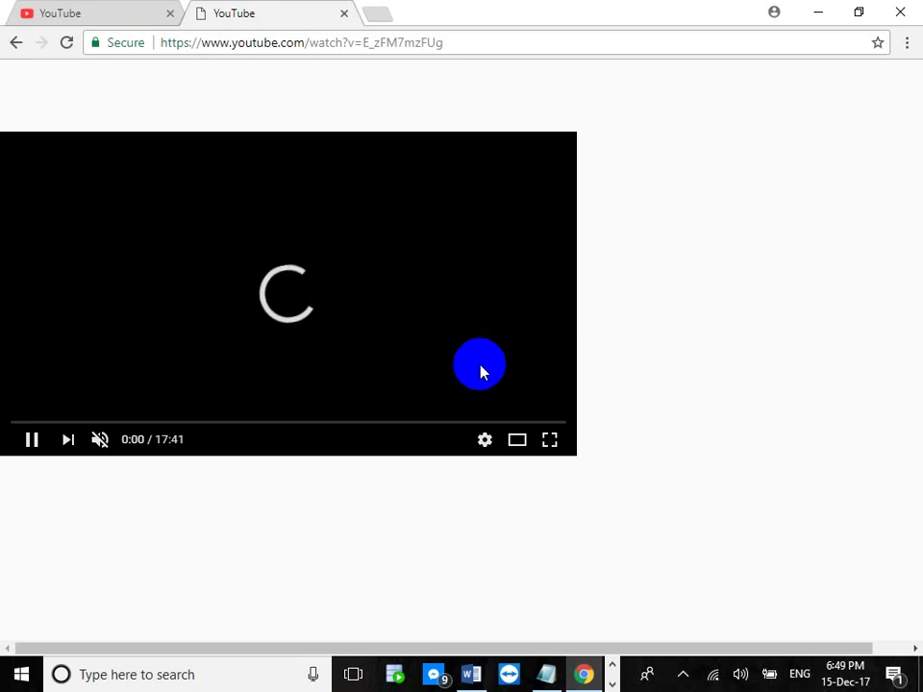
pyautogui.click(555, 442)
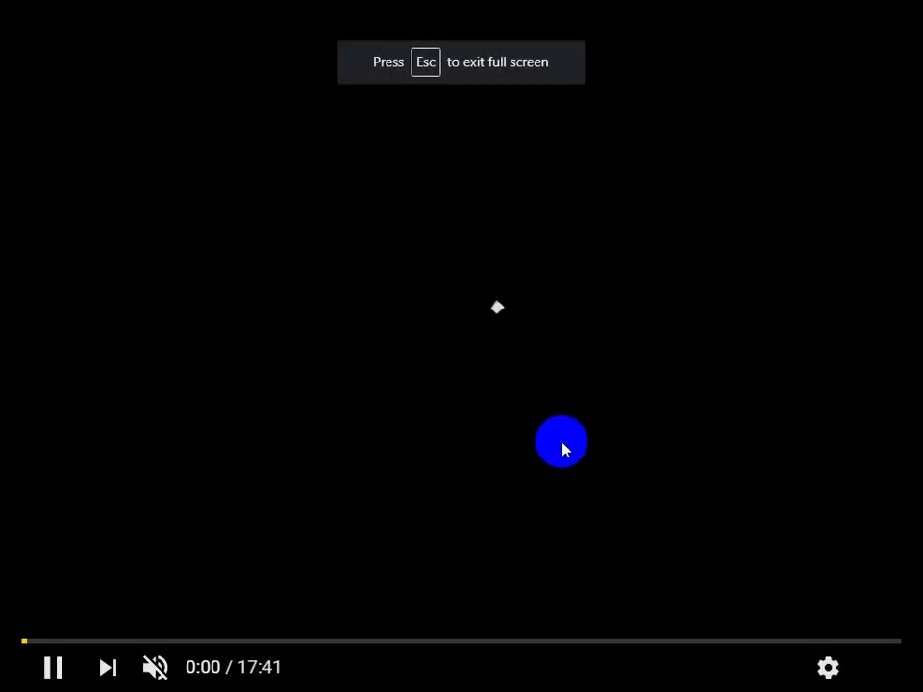
pyautogui.press('Escape')
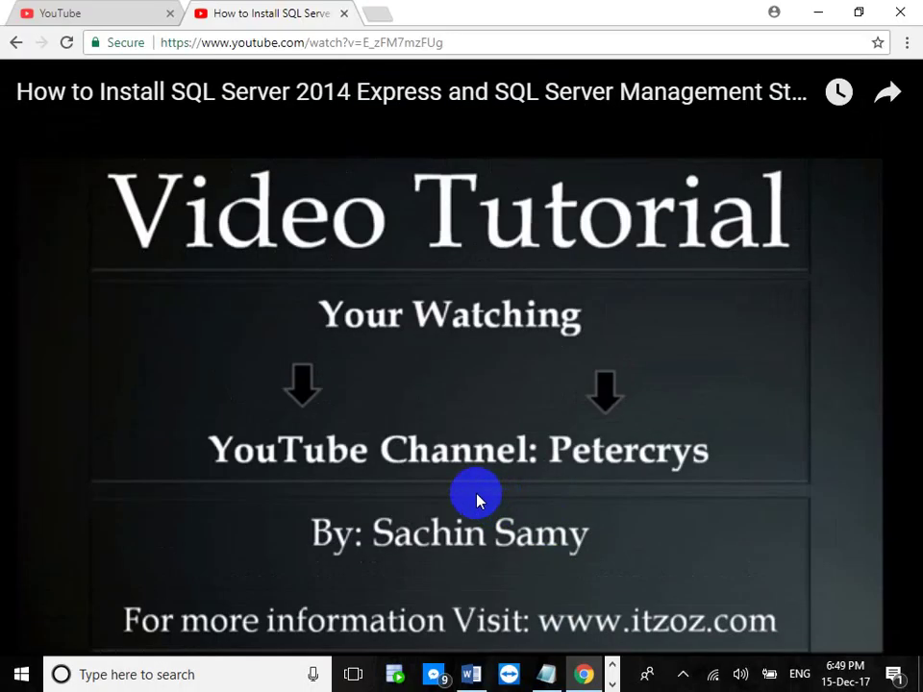
# Skip ahead in the SQL Server 2014 Express video to 2:55 and close the advertisement overlay.
pyautogui.moveTo(5, 429); pyautogui.dragTo(52, 427)
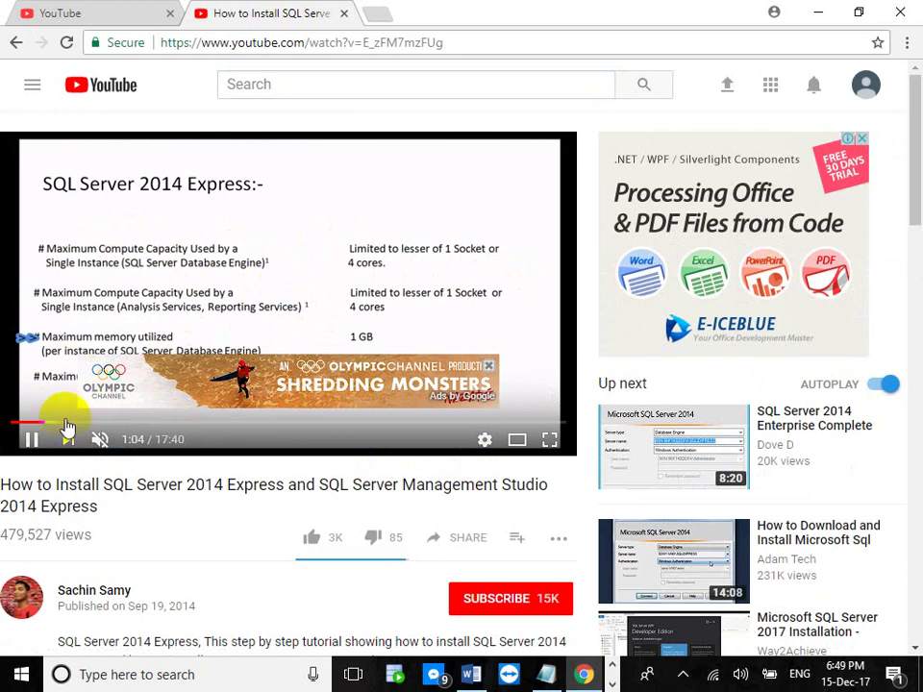
pyautogui.click(61, 422)
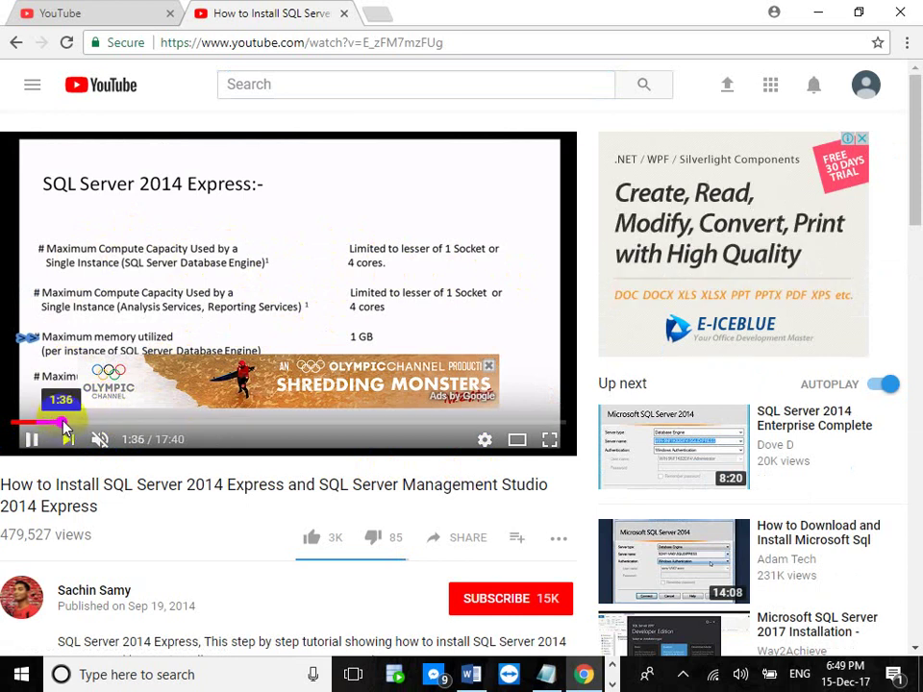
pyautogui.click(103, 423)
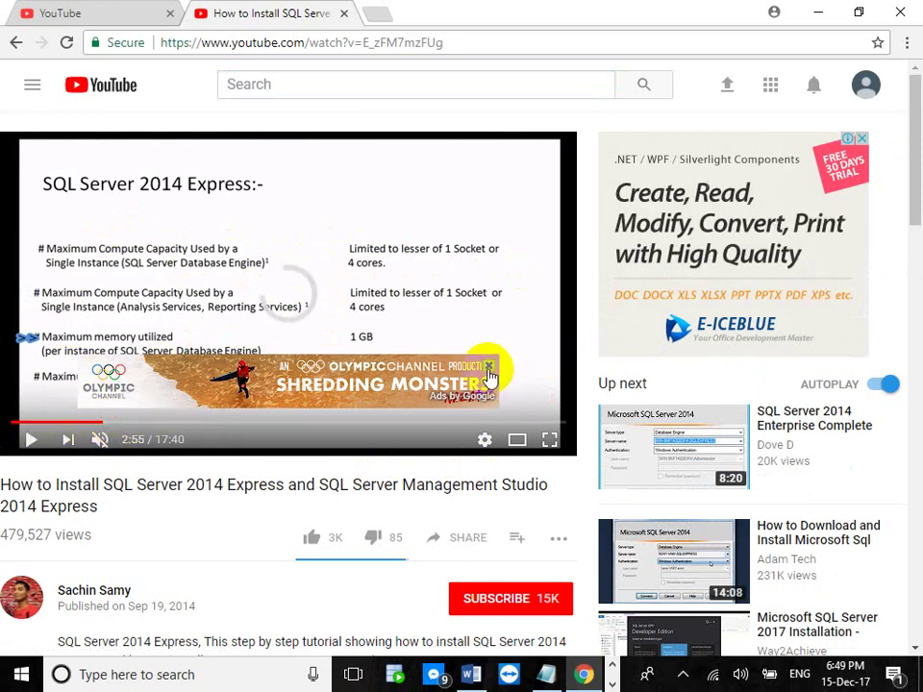
pyautogui.click(489, 368)
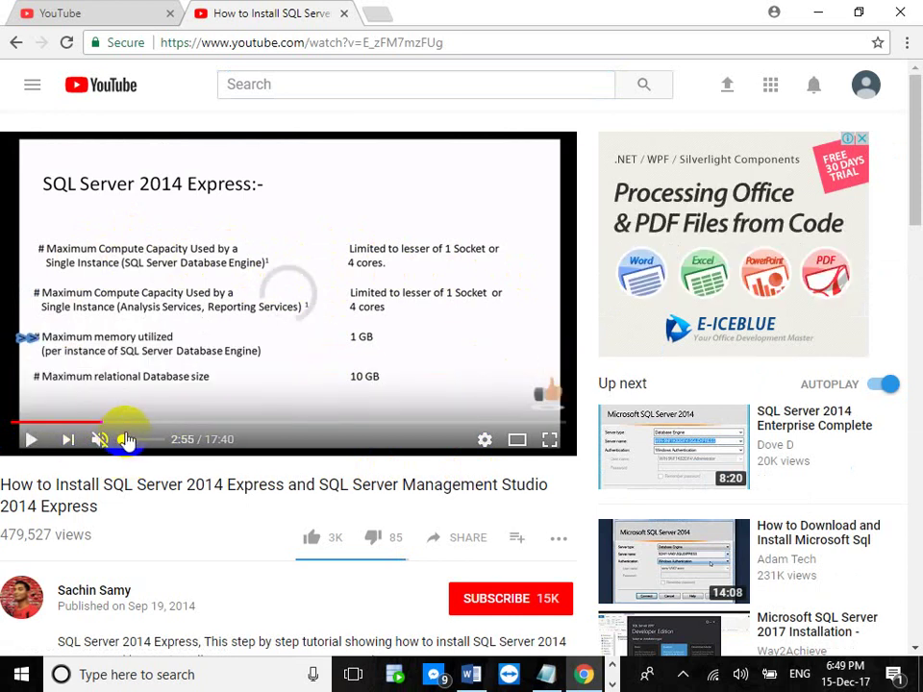
# Skip further through the Express video in stages, to 3:43, 4:51 and 5:47.
pyautogui.click(125, 424)
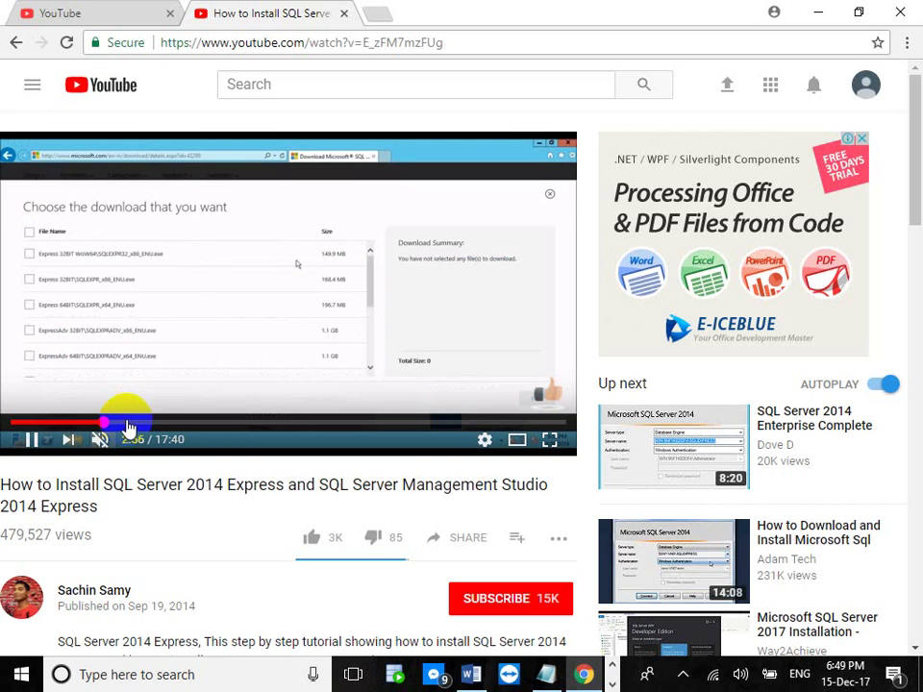
pyautogui.click(129, 424)
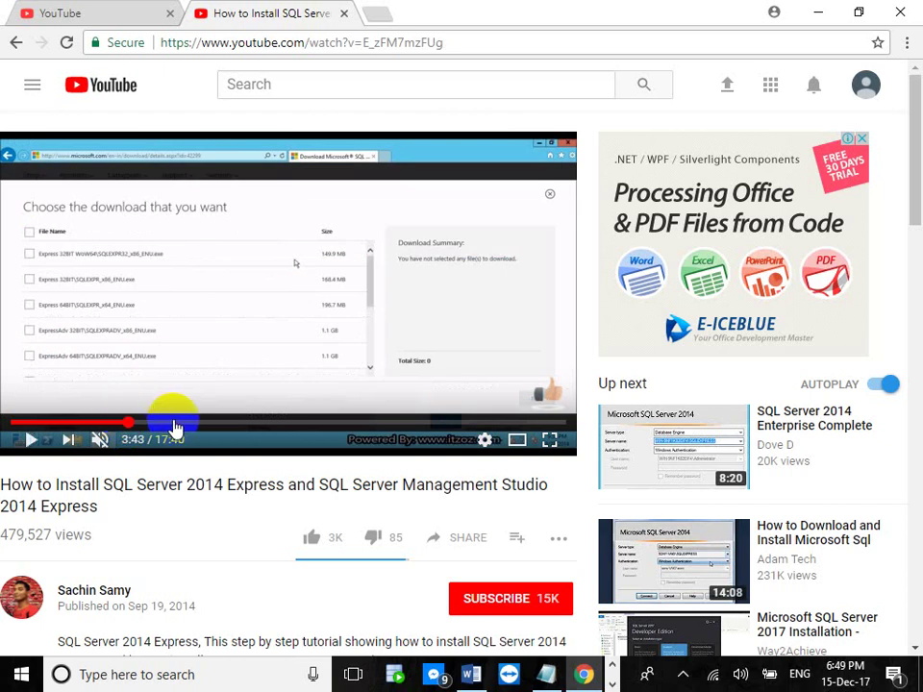
pyautogui.click(165, 424)
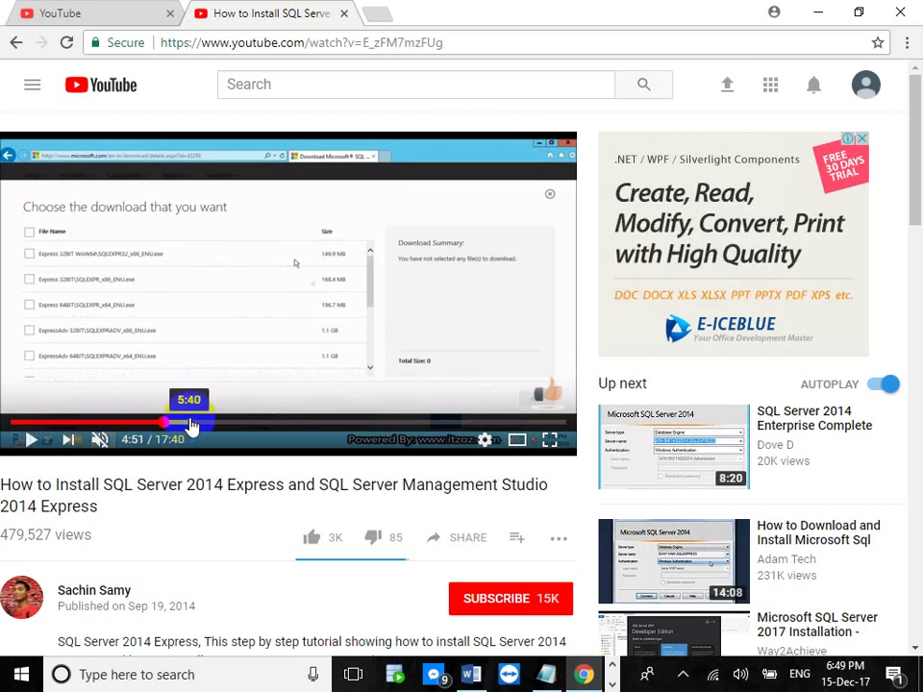
pyautogui.click(191, 426)
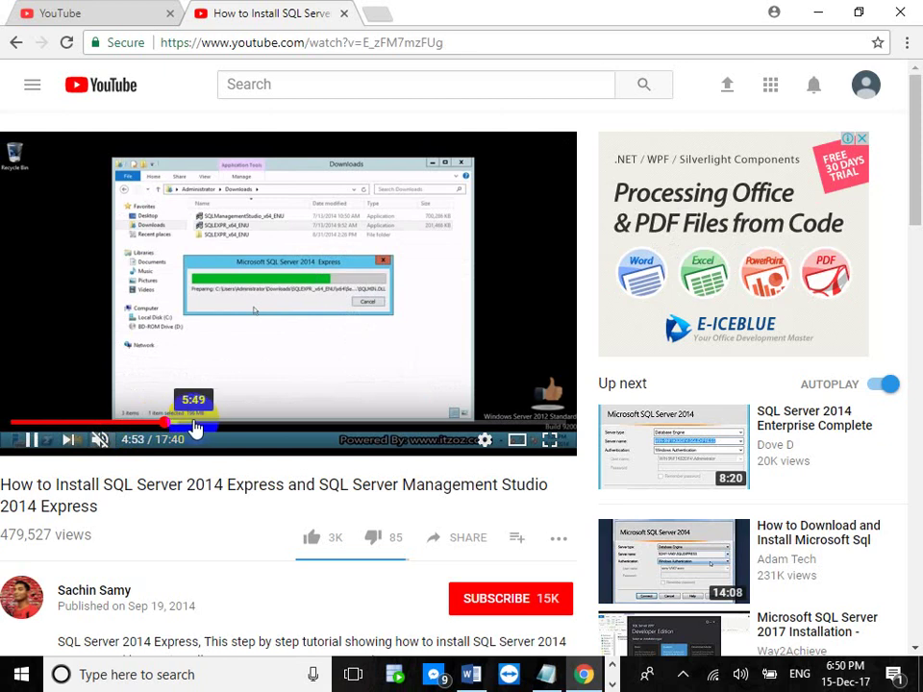
pyautogui.click(193, 426)
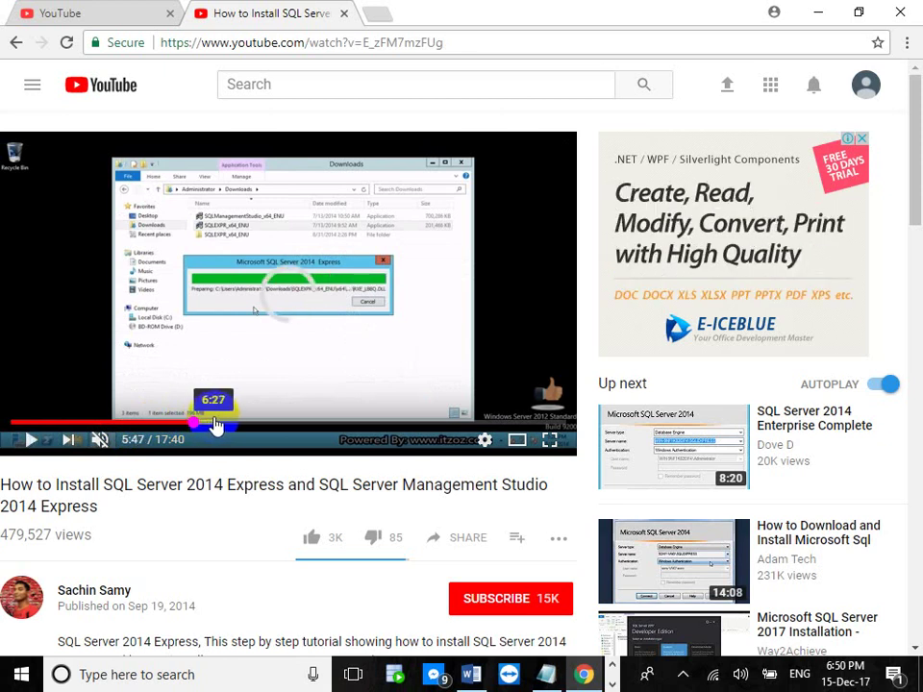
# Watch the video's Feature Selection stage of SQL Server 2014 Setup in full screen, and leave full screen.
pyautogui.click(549, 440)
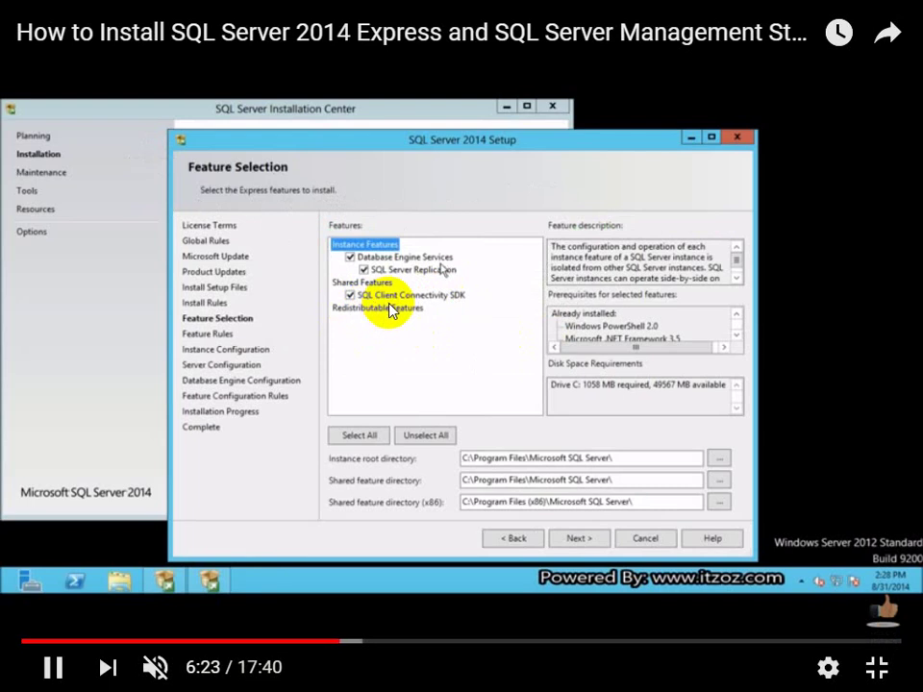
pyautogui.press('Down')
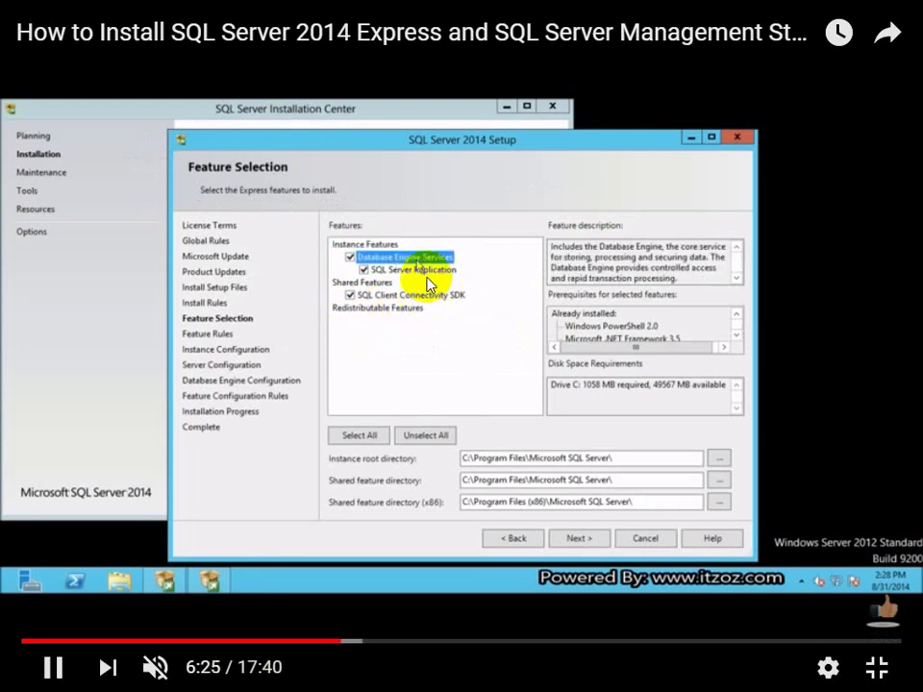
pyautogui.click(877, 667)
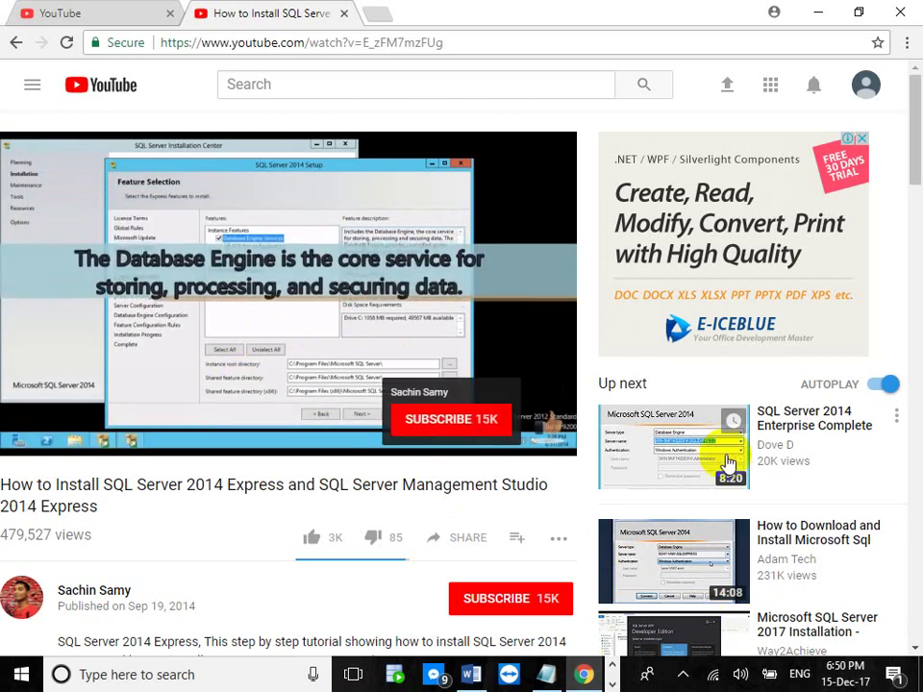
# Open the suggested "SQL Server 2014 Enterprise Complete Installation" video and skip ahead to about 1:34.
pyautogui.click(707, 454)
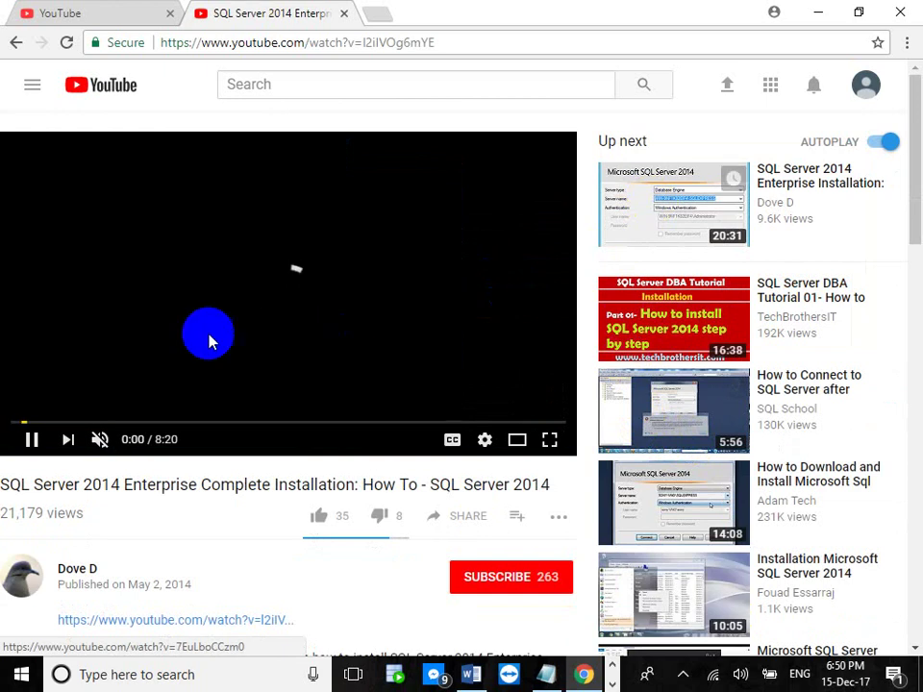
pyautogui.click(60, 423)
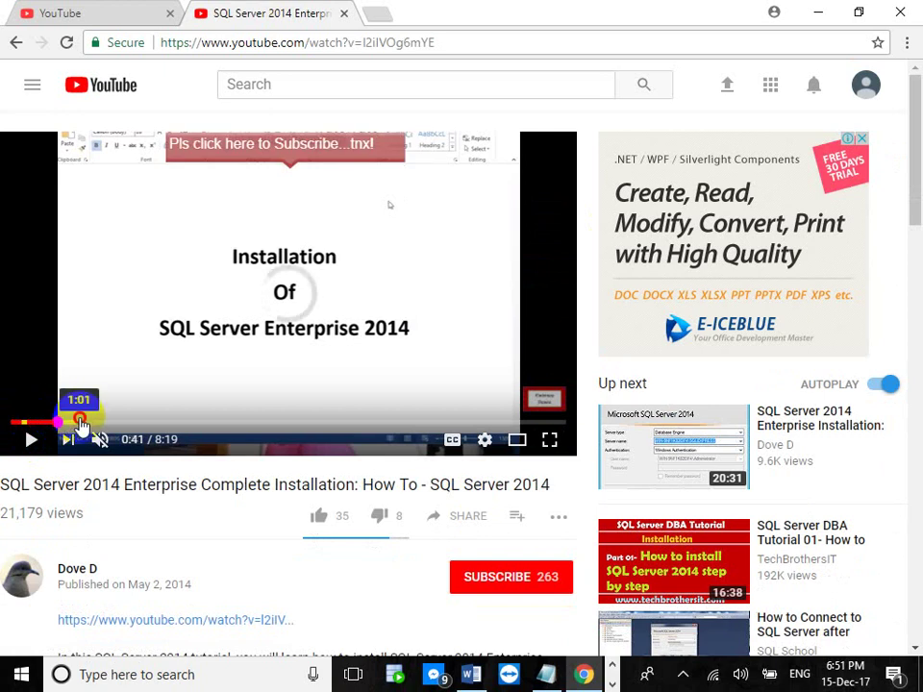
pyautogui.moveTo(81, 423); pyautogui.dragTo(116, 424)
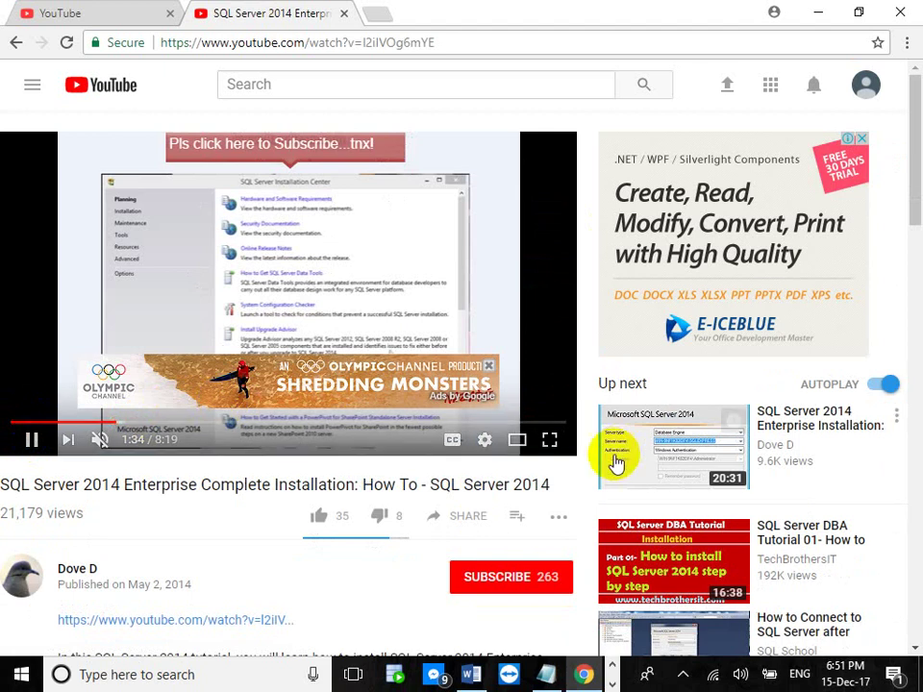
# Show the Enterprise installation video in full screen and skip ahead to about 1:54.
pyautogui.click(550, 440)
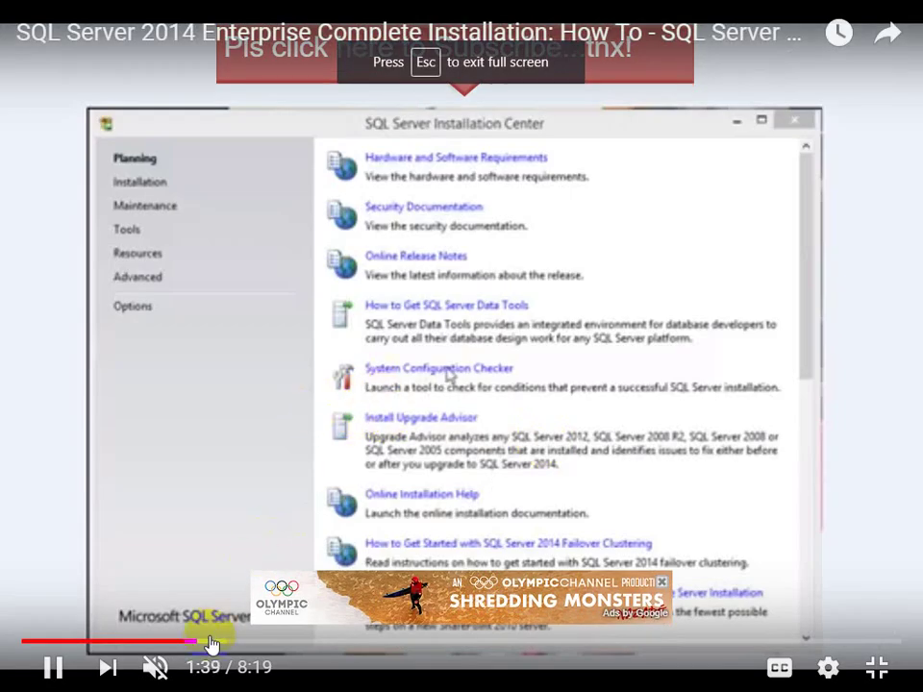
pyautogui.click(208, 642)
pyautogui.click(223, 643)
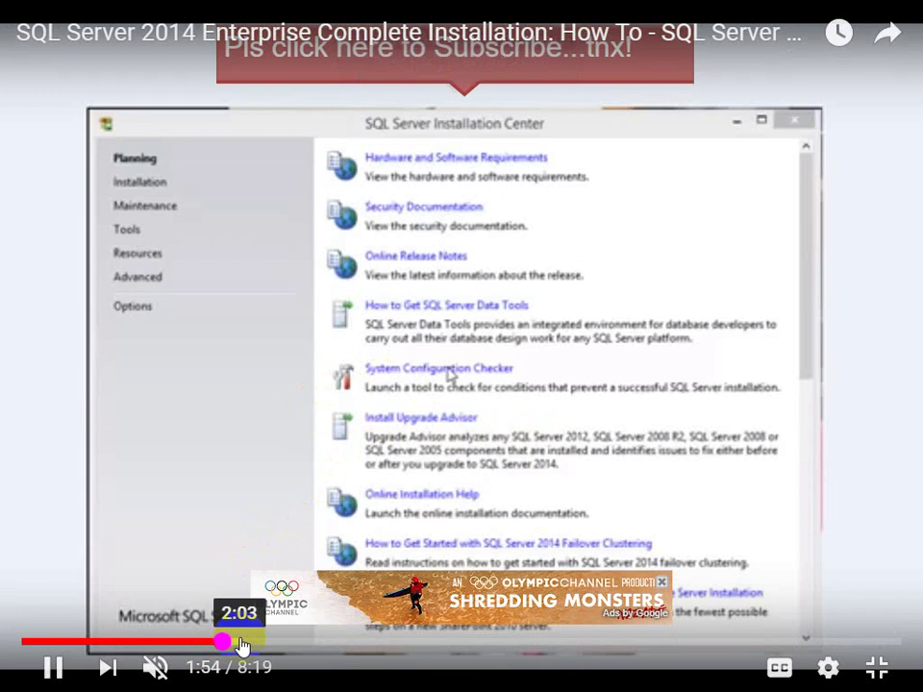
# Skip the Enterprise installation video ahead to about 2:04, leave full screen and minimize the browser.
pyautogui.click(240, 644)
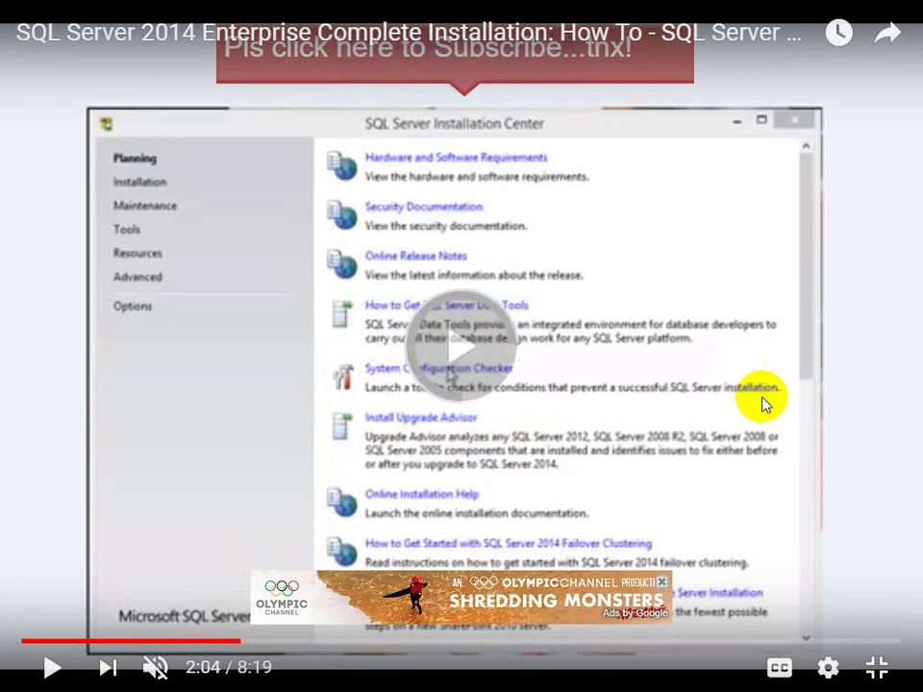
pyautogui.click(883, 660)
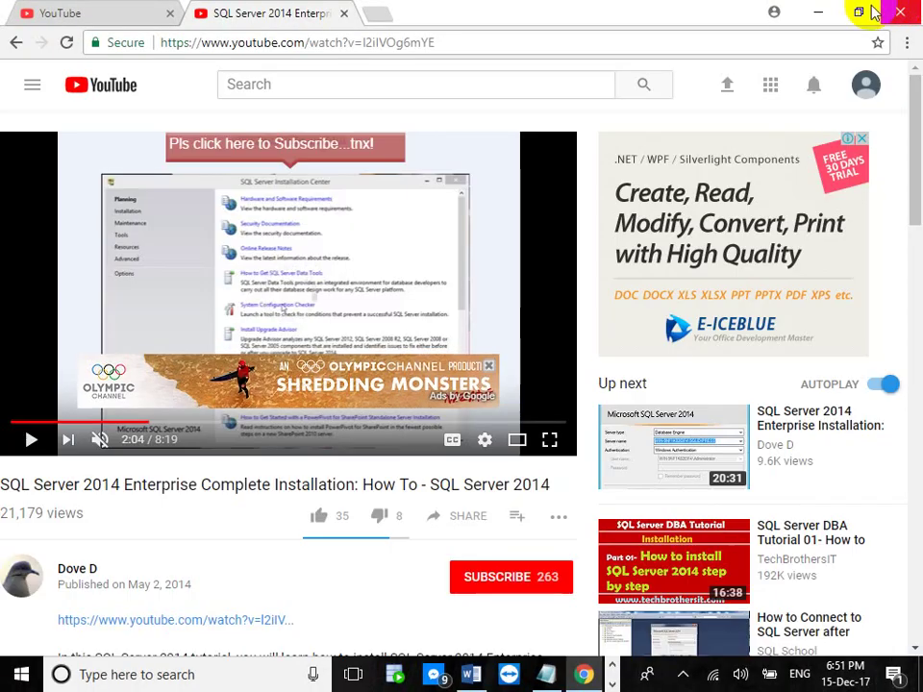
pyautogui.click(825, 12)
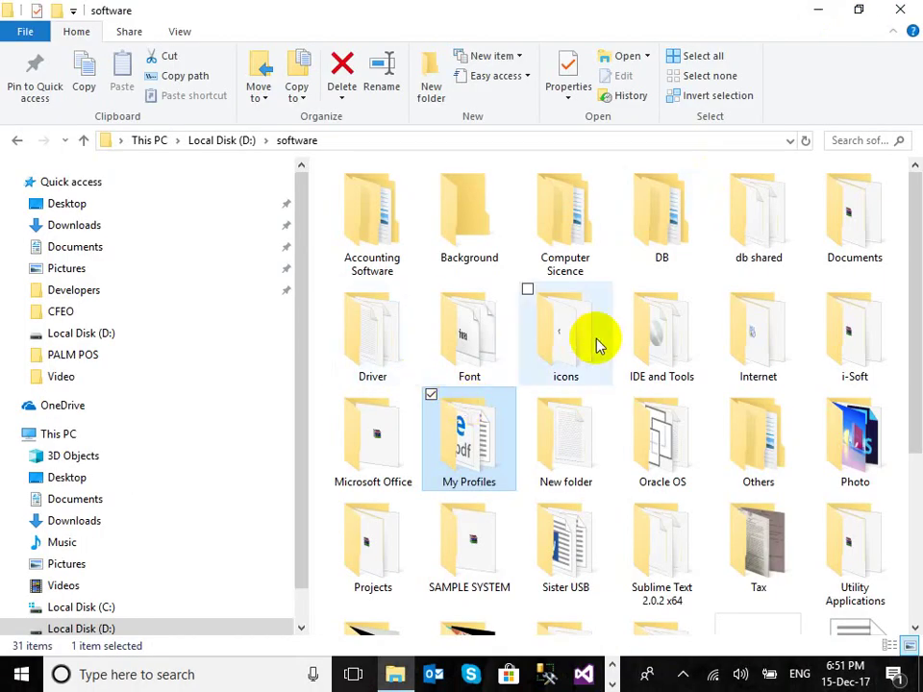
# Look through the software folder on drive D: for the SQL Server installation files.
pyautogui.scroll(-3, 616, 416)
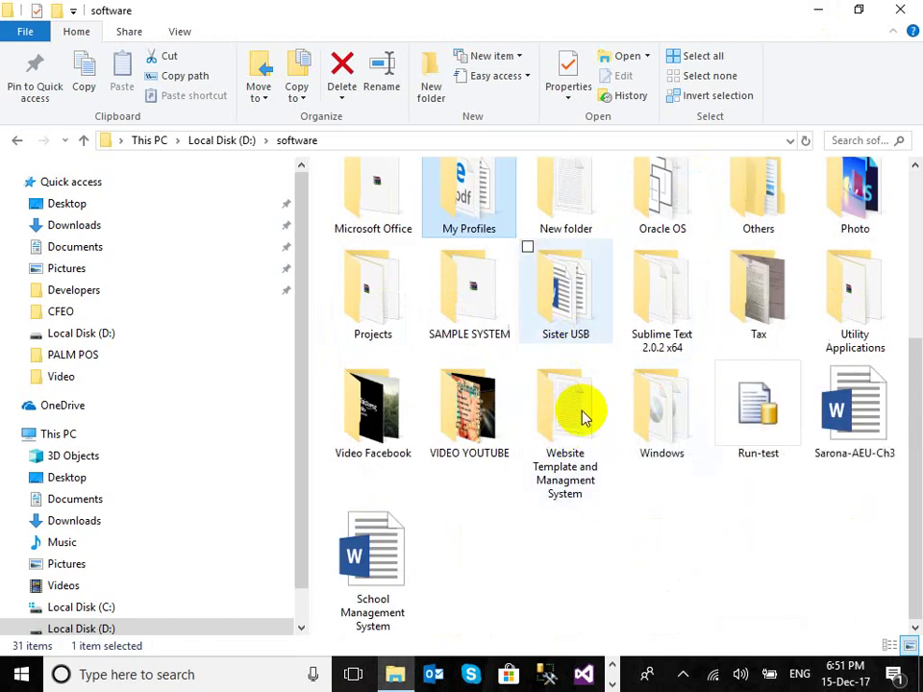
pyautogui.scroll(3, 592, 443)
pyautogui.scroll(-3, 837, 510)
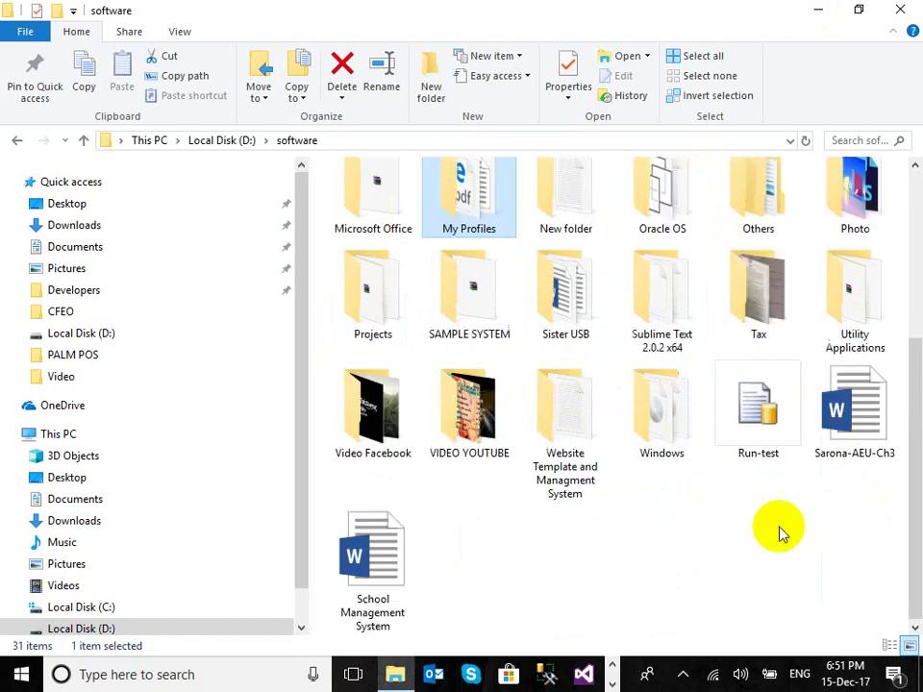
pyautogui.click(565, 317)
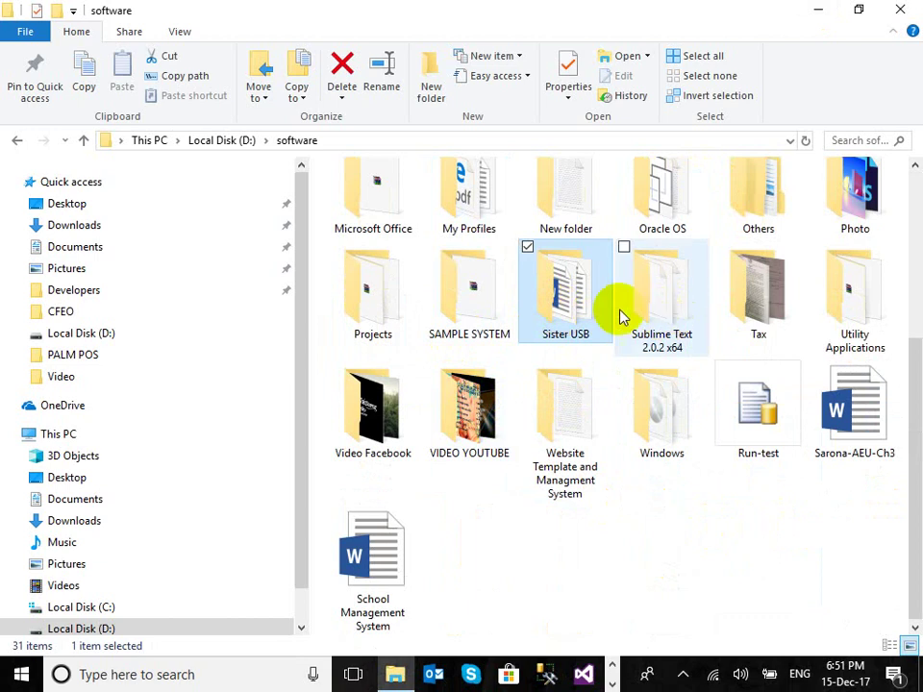
pyautogui.press('s')
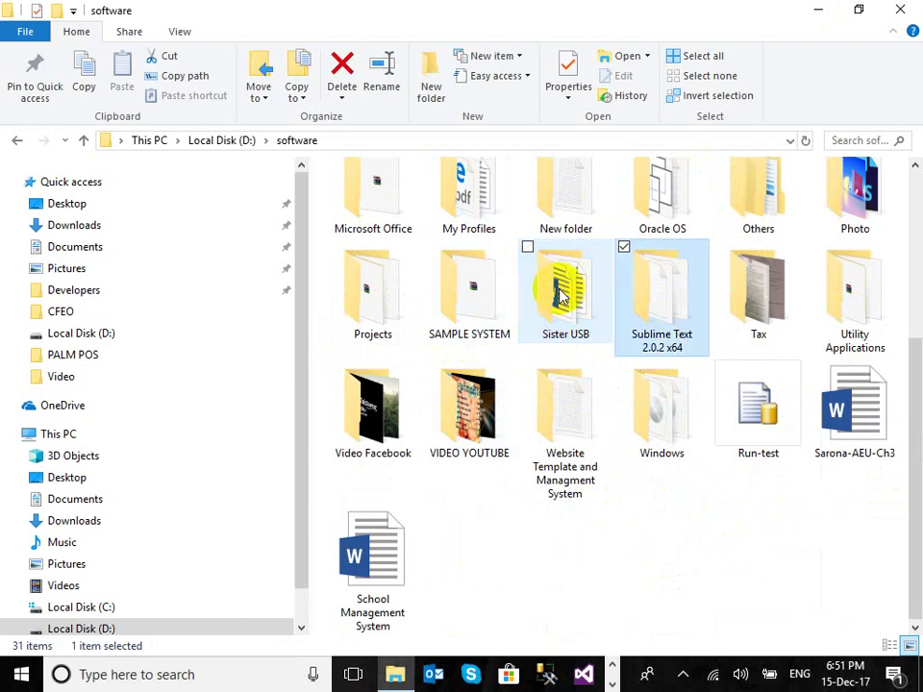
pyautogui.press('s')
pyautogui.press('s')
pyautogui.press('s')
pyautogui.press('s')
pyautogui.press('s')
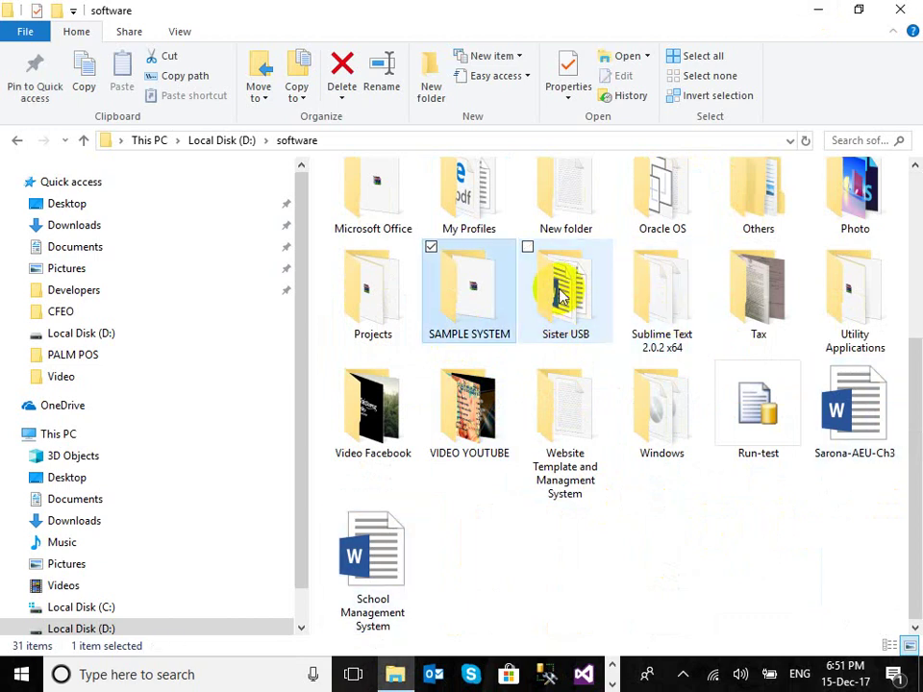
pyautogui.scroll(3, 551, 414)
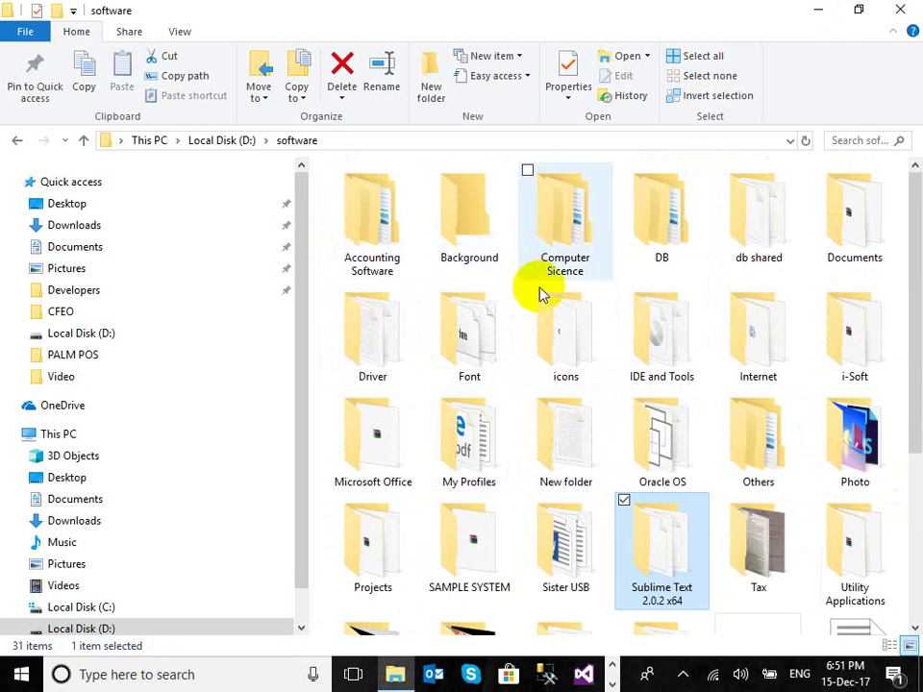
# Mount the SQL Server 2014 Enterprise Edition disc image from the DB folder and run its setup program.
pyautogui.click(652, 236)
pyautogui.doubleClick(652, 236)
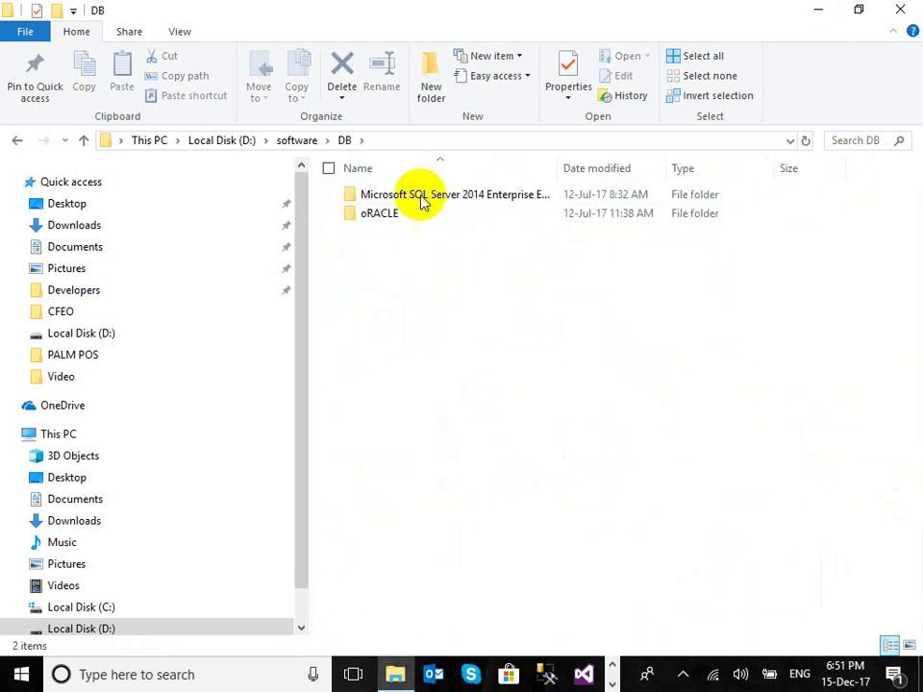
pyautogui.doubleClick(419, 196)
pyautogui.doubleClick(412, 198)
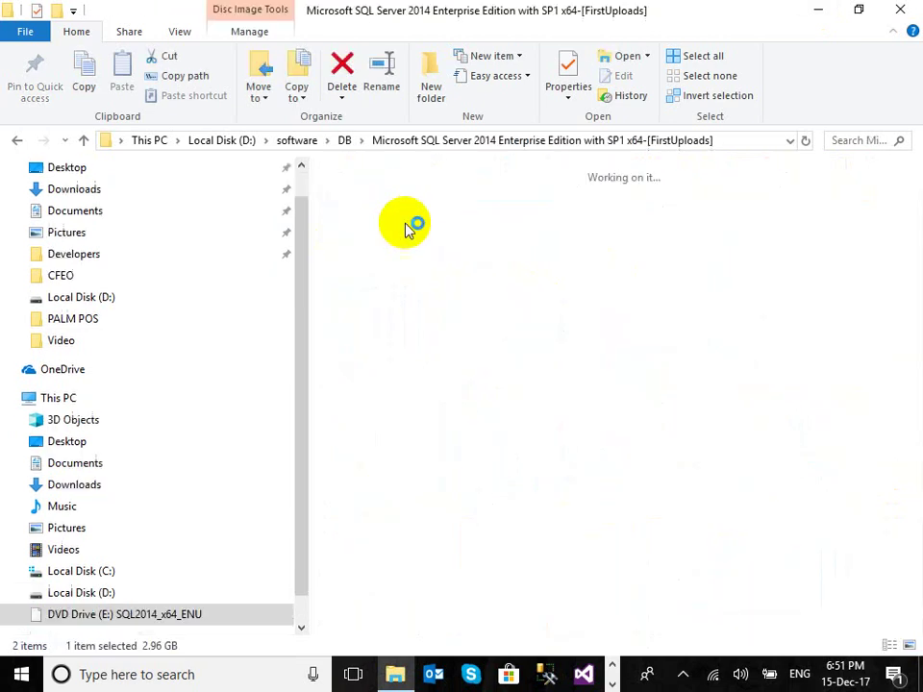
pyautogui.click(373, 343)
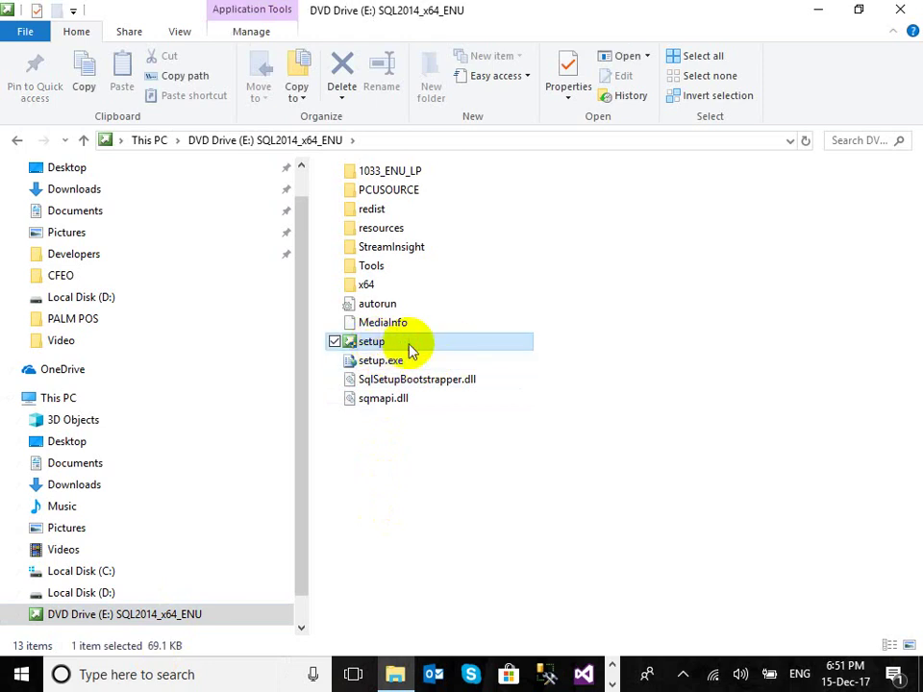
pyautogui.doubleClick(408, 342)
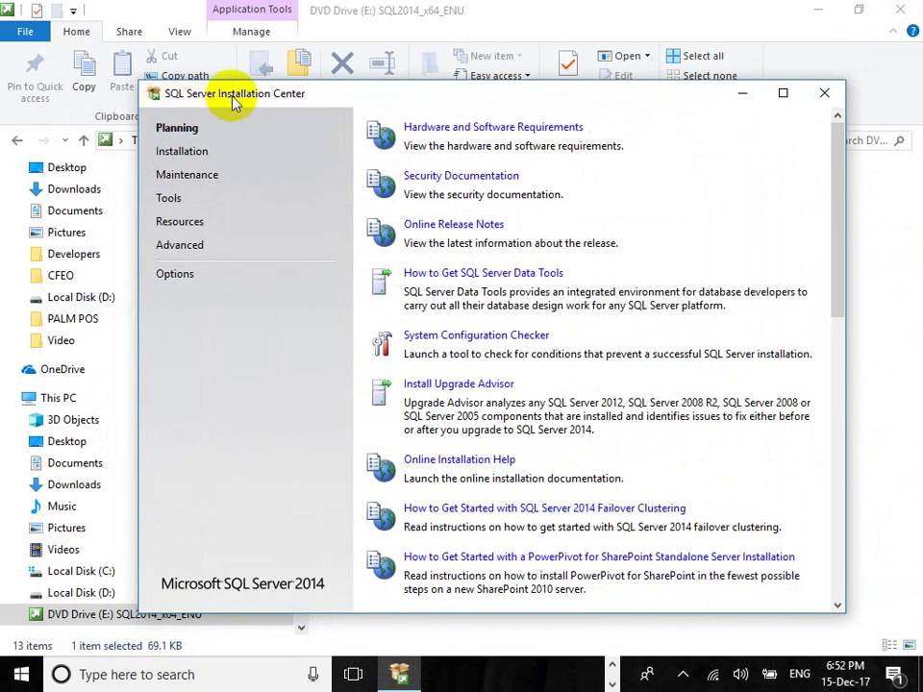
# Start a new SQL Server stand-alone installation from the SQL Server Installation Center.
pyautogui.moveTo(233, 99); pyautogui.dragTo(229, 87)
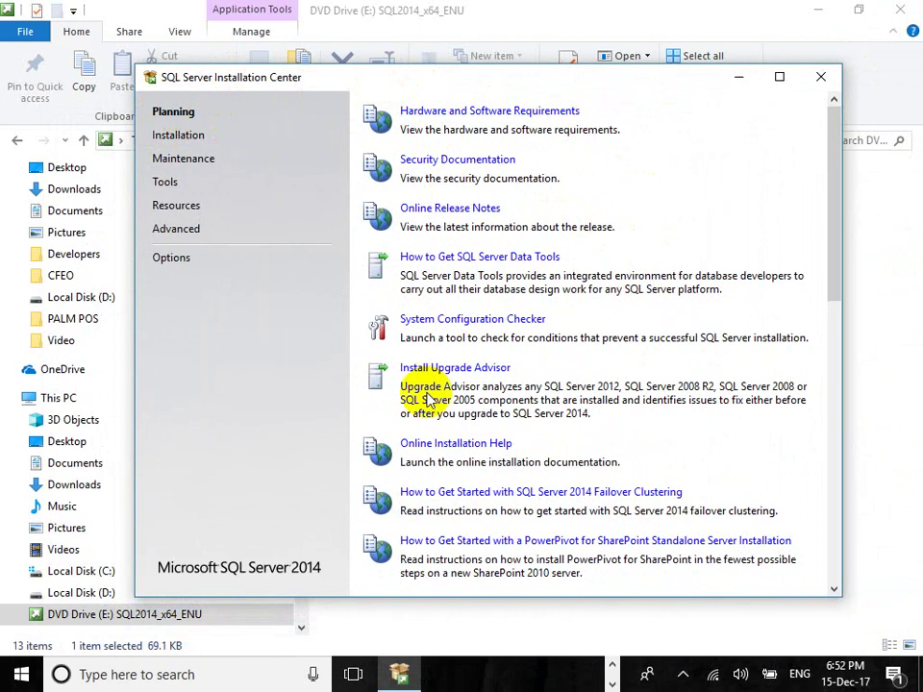
pyautogui.click(173, 145)
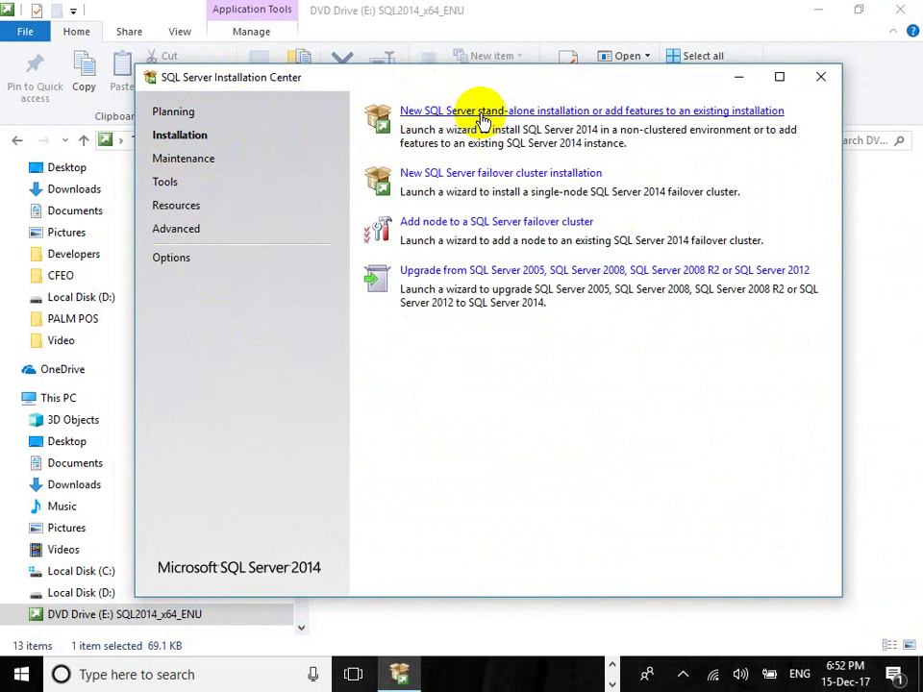
pyautogui.click(481, 121)
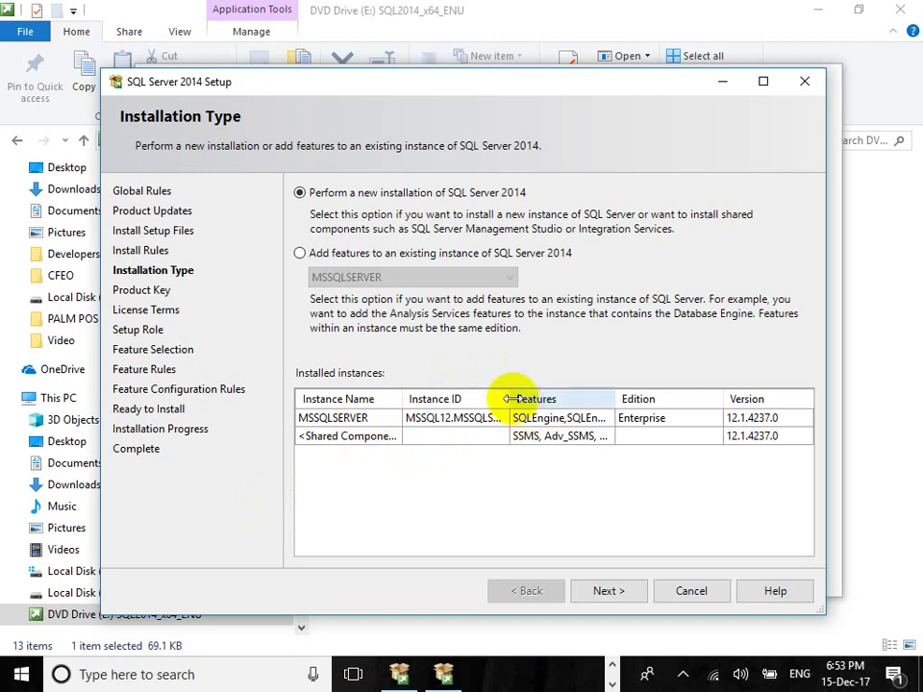
# Widen the Instance ID column of the installed instances and continue with performing a new installation of SQL Server 2014.
pyautogui.moveTo(510, 398); pyautogui.dragTo(569, 400)
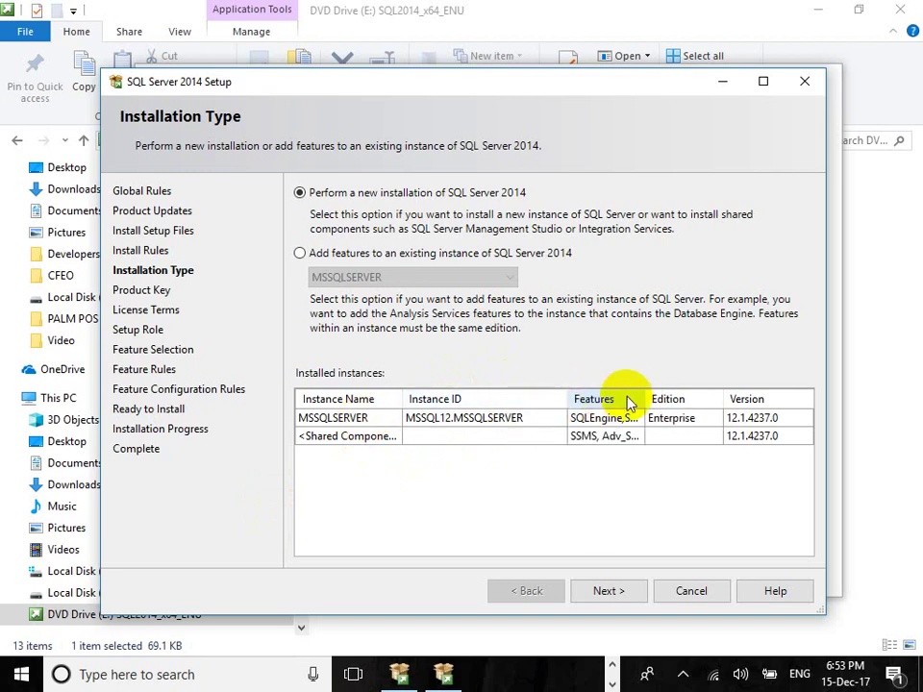
pyautogui.moveTo(644, 393)
pyautogui.mouseDown()
pyautogui.moveTo(712, 400)
pyautogui.moveTo(637, 402)
pyautogui.mouseUp()
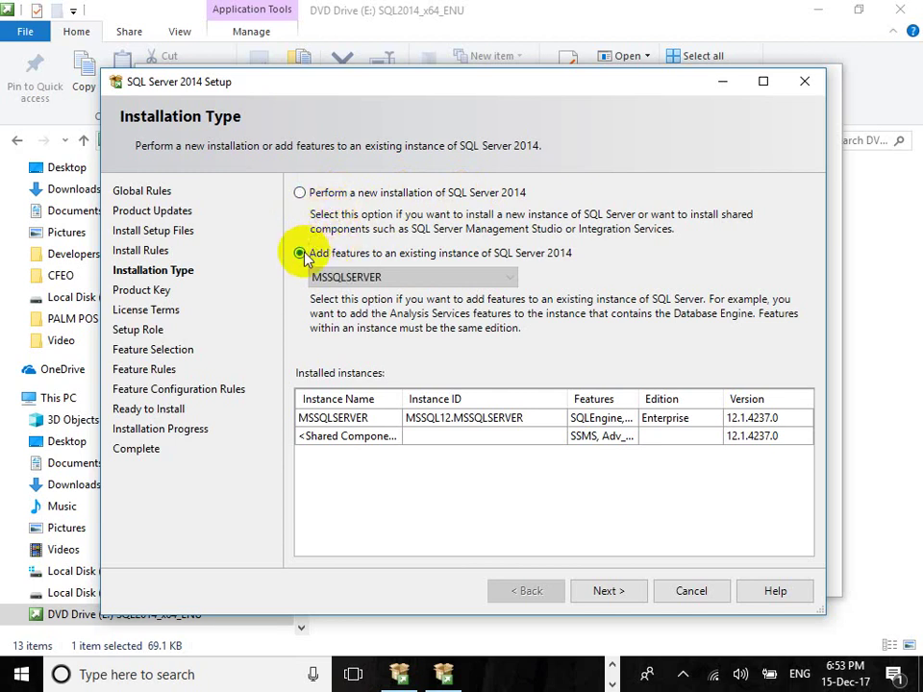
pyautogui.click(300, 254)
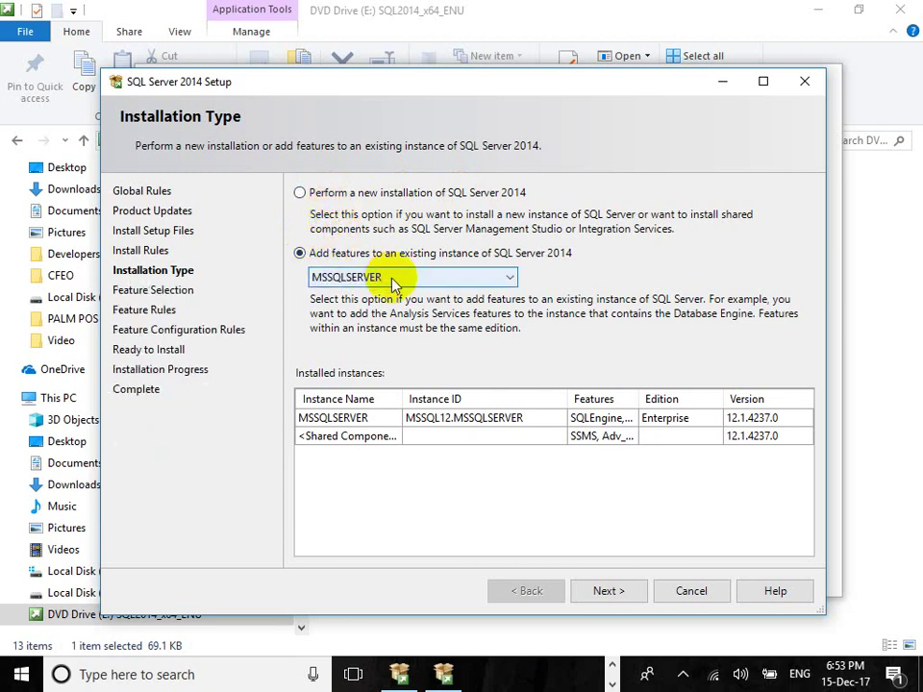
pyautogui.click(313, 195)
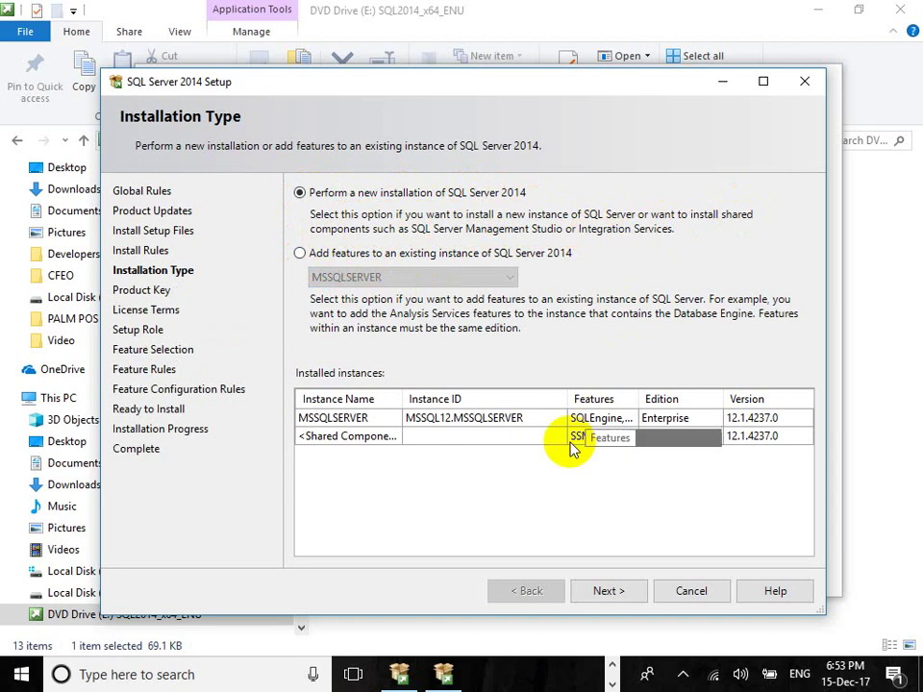
pyautogui.click(622, 583)
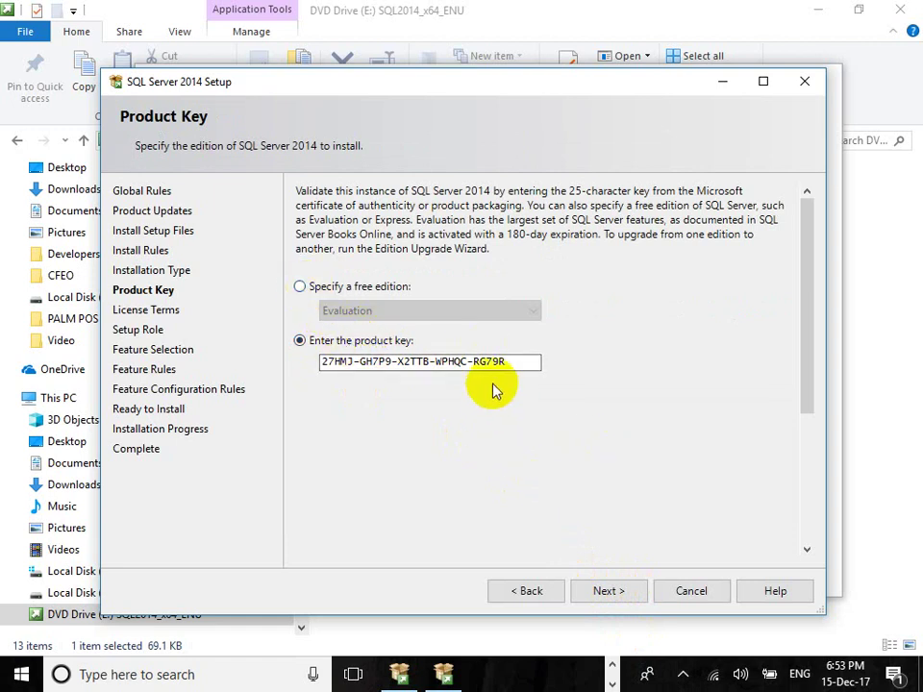
# Continue past the prefilled product key, accept the license terms and proceed with the SQL Server Feature Installation role.
pyautogui.click(616, 596)
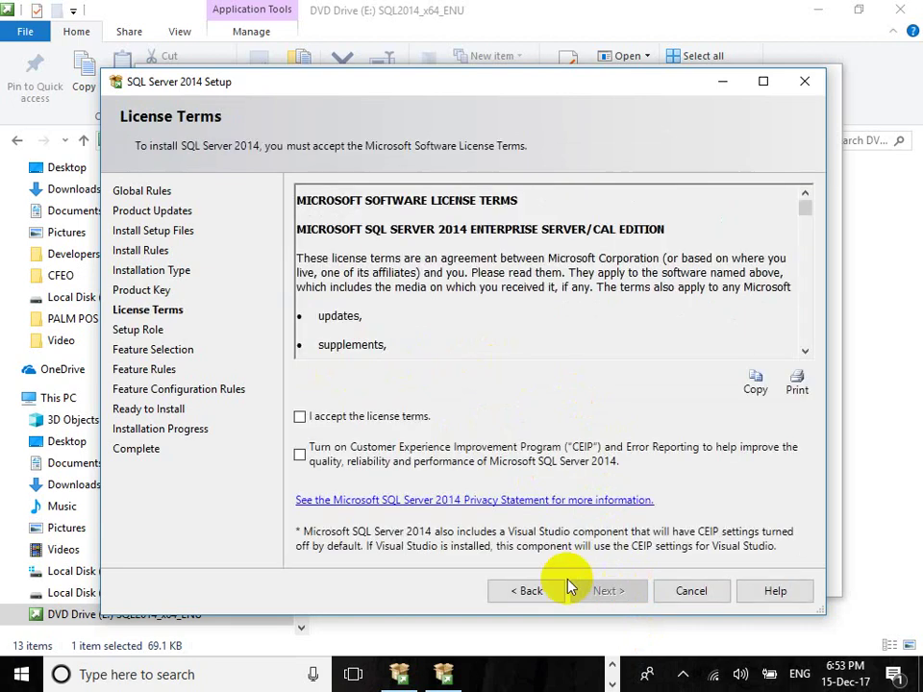
pyautogui.click(321, 418)
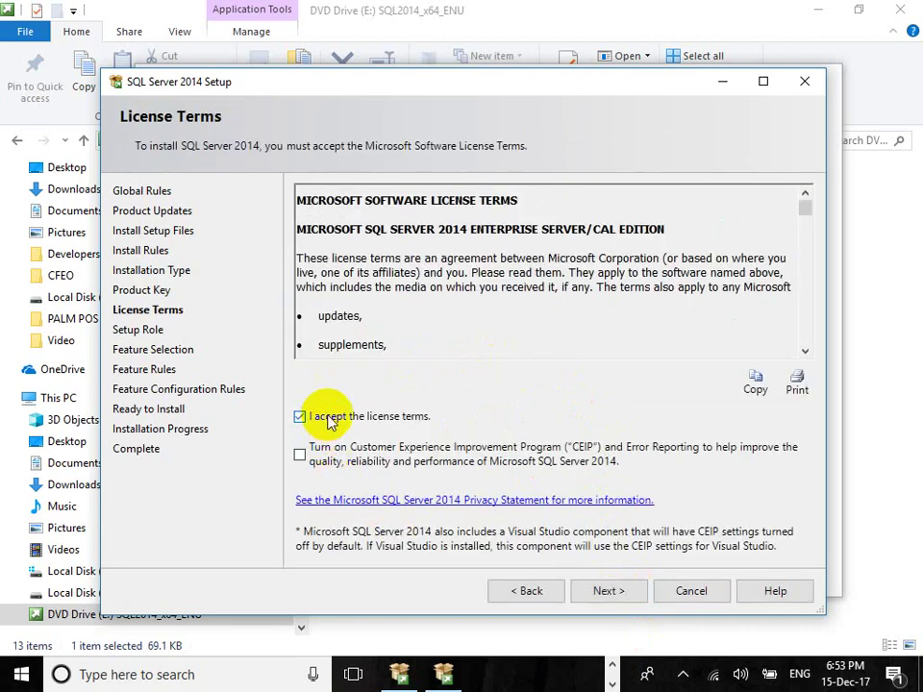
pyautogui.click(636, 594)
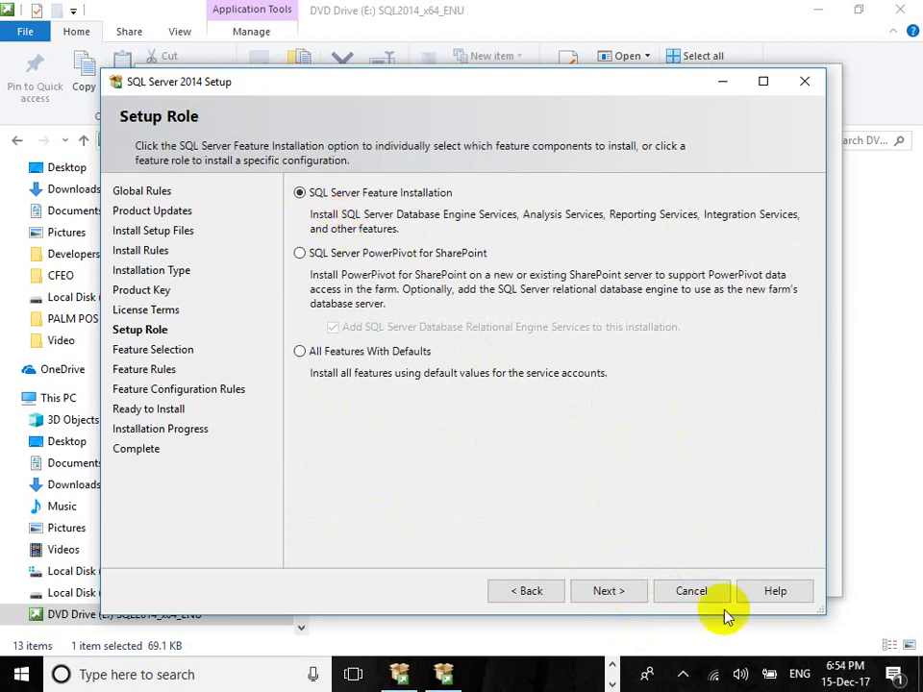
pyautogui.click(620, 592)
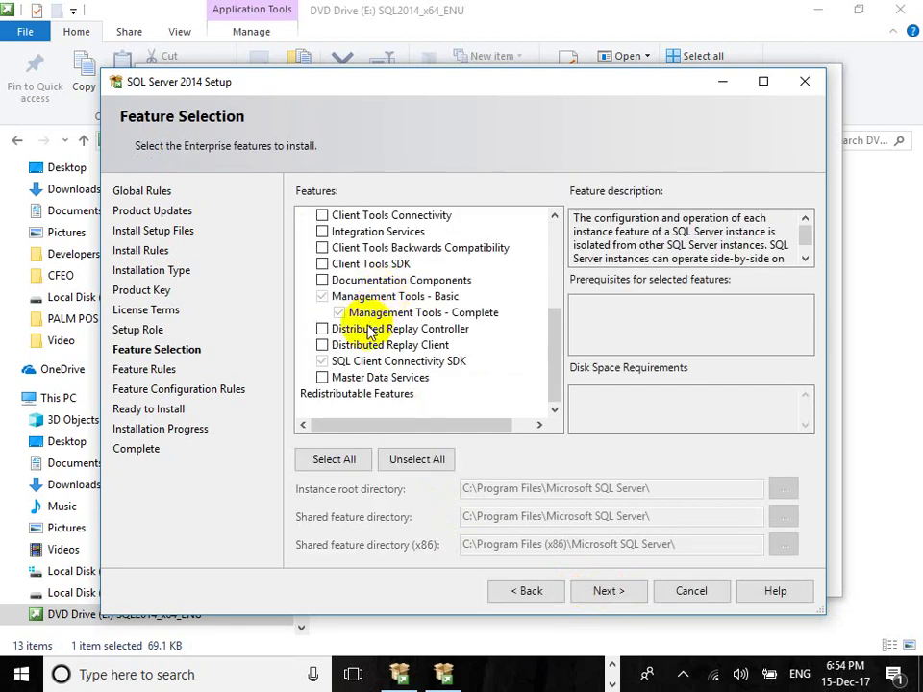
# Include Database Engine Services from the instance features in the installation.
pyautogui.scroll(-4, 380, 327)
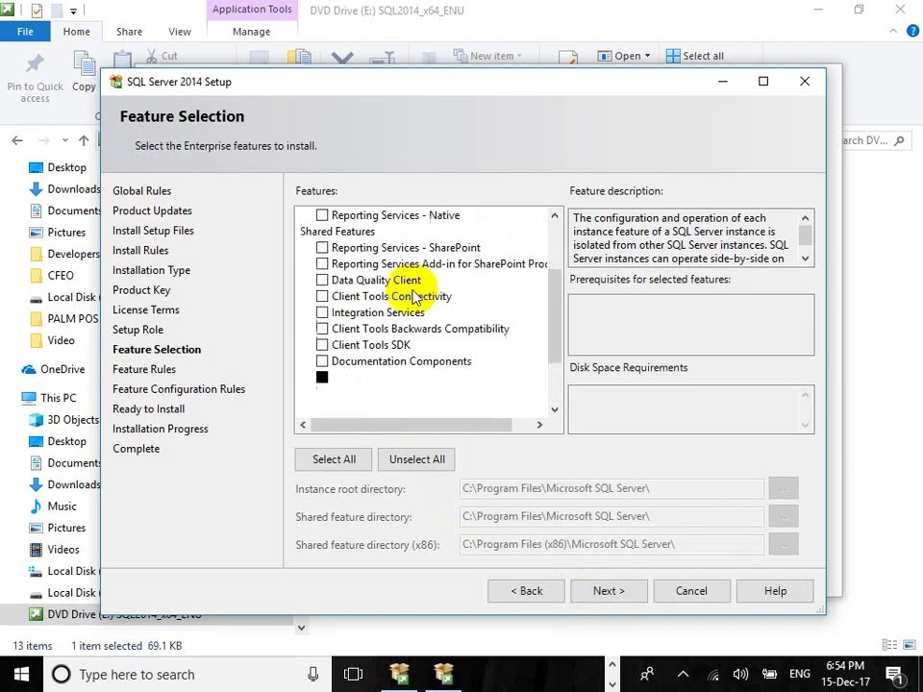
pyautogui.scroll(4, 394, 337)
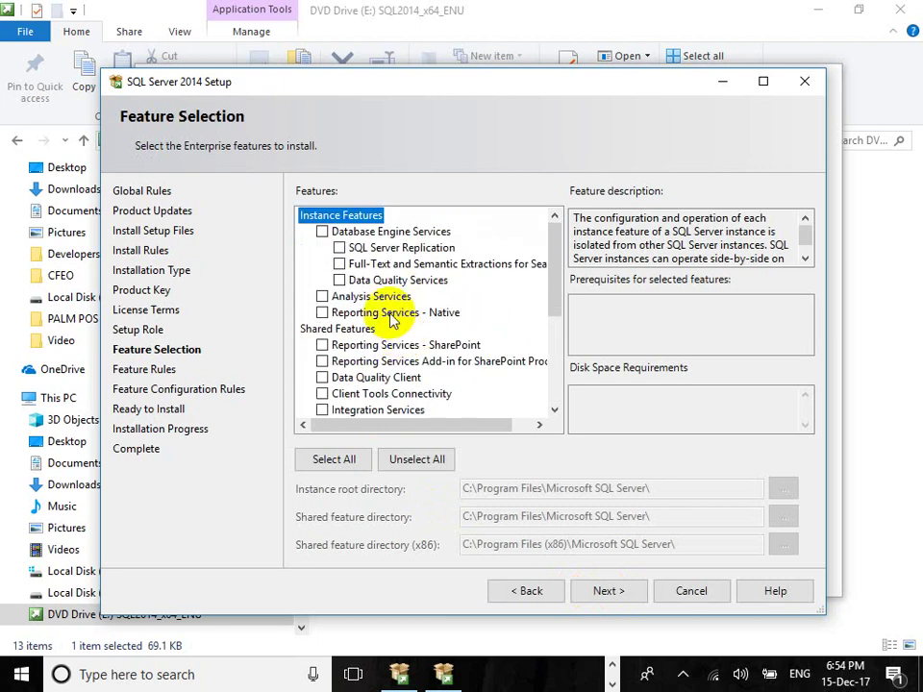
pyautogui.click(322, 232)
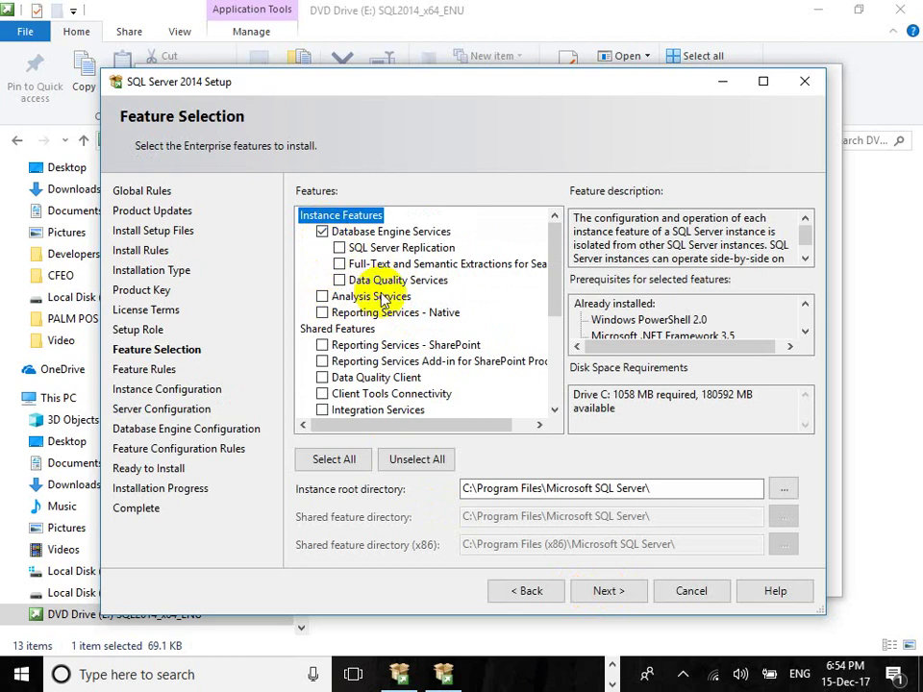
# Examine the instance and shared features, especially Management Tools - Basic and Complete, and show the description of Management Tools - Basic.
pyautogui.scroll(-1, 357, 351)
pyautogui.scroll(-2, 357, 351)
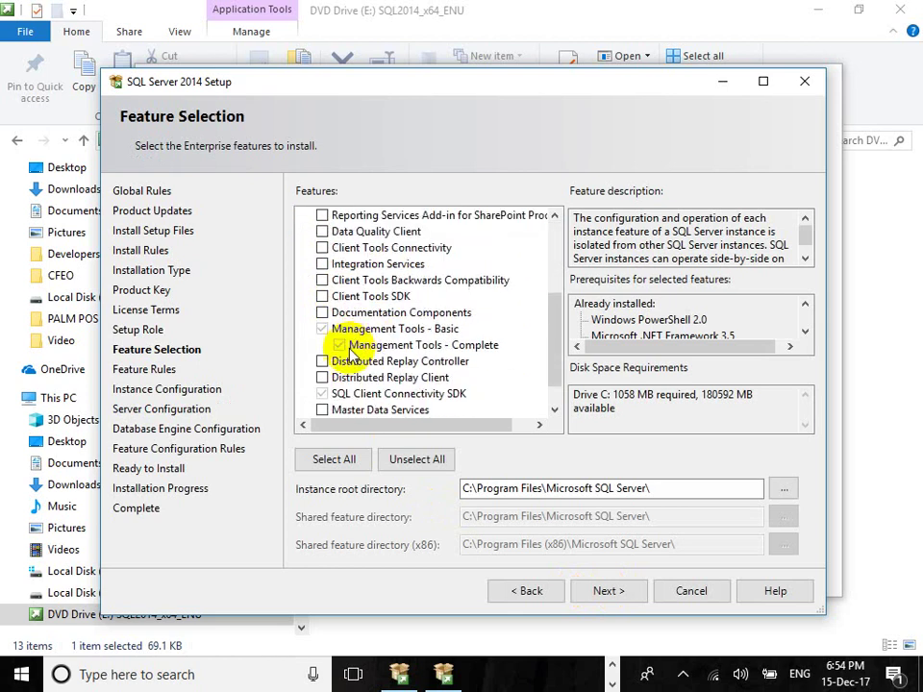
pyautogui.click(323, 329)
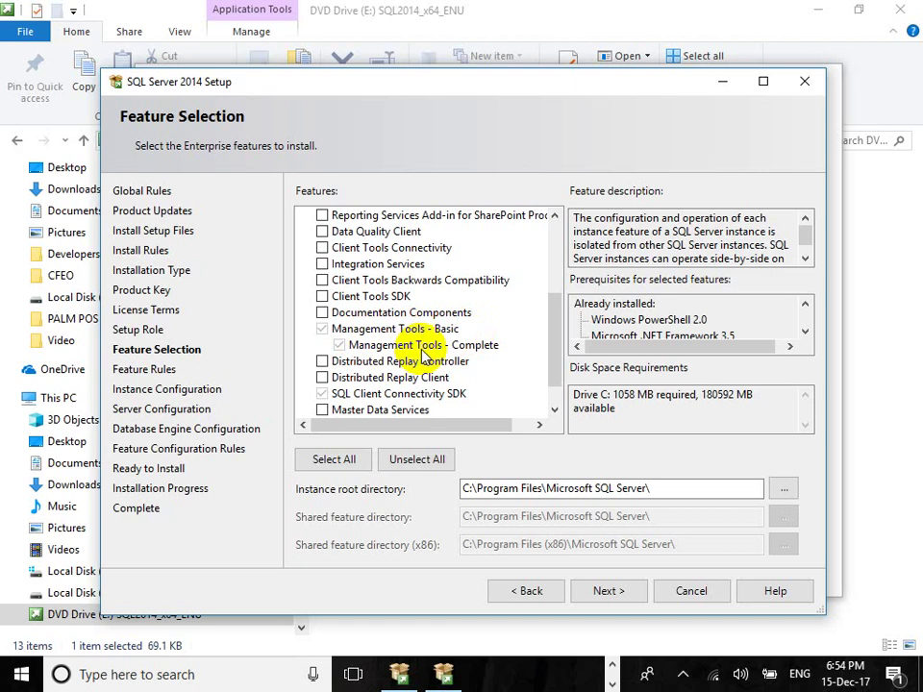
pyautogui.scroll(3, 396, 362)
pyautogui.scroll(-4, 453, 314)
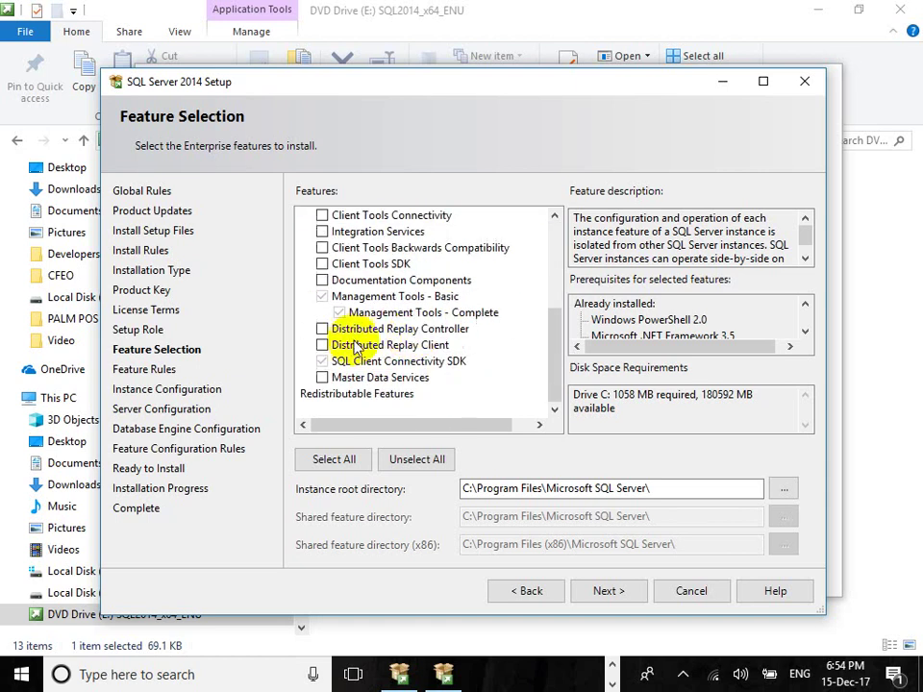
pyautogui.scroll(2, 424, 317)
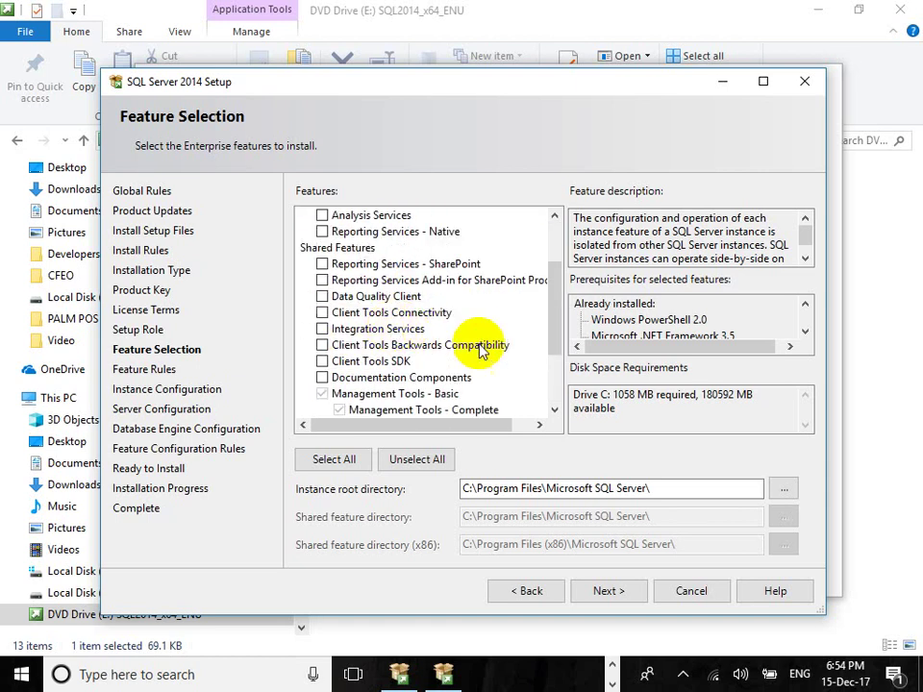
pyautogui.scroll(2, 404, 313)
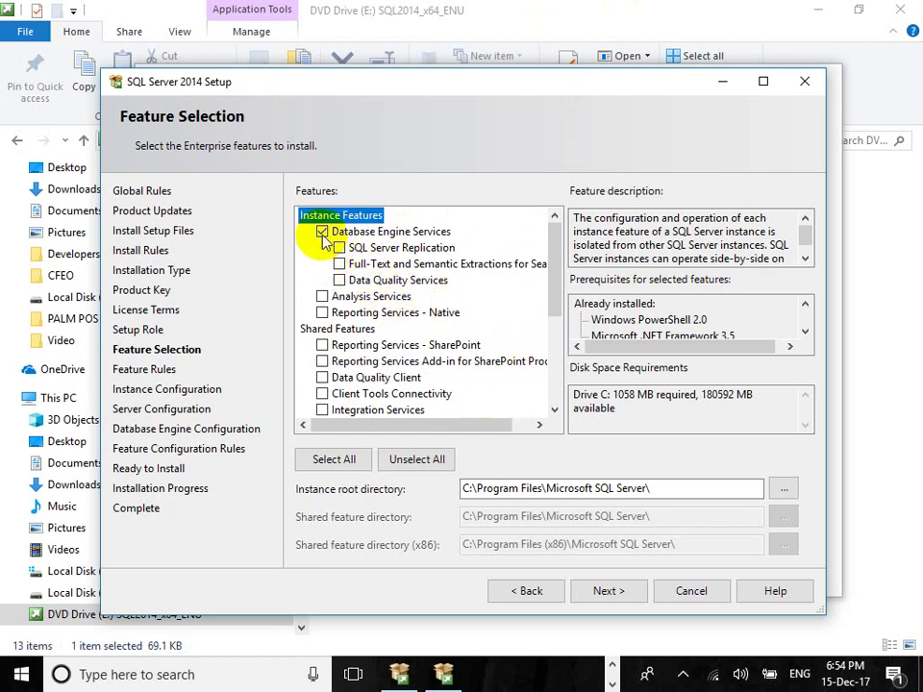
pyautogui.scroll(-4, 427, 341)
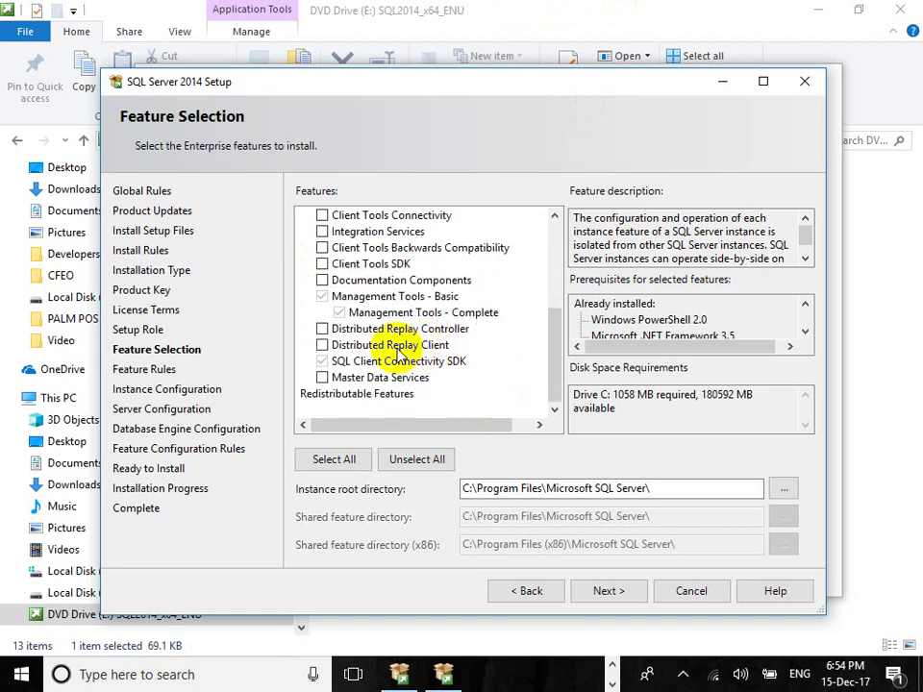
pyautogui.click(342, 298)
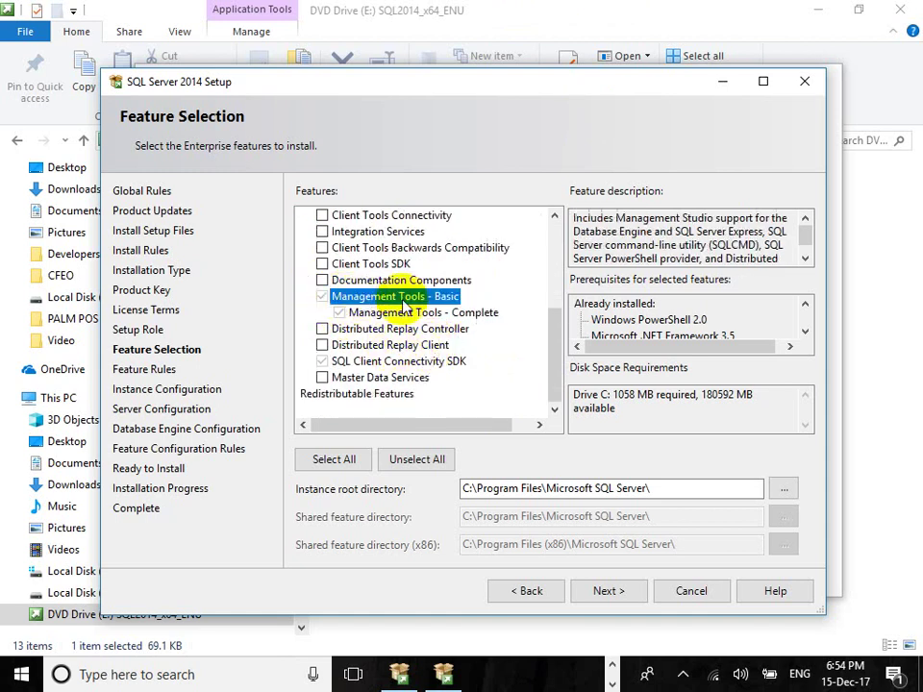
# Show the feature descriptions of Management Tools - Complete and Database Engine Services.
pyautogui.click(363, 314)
pyautogui.scroll(4, 421, 341)
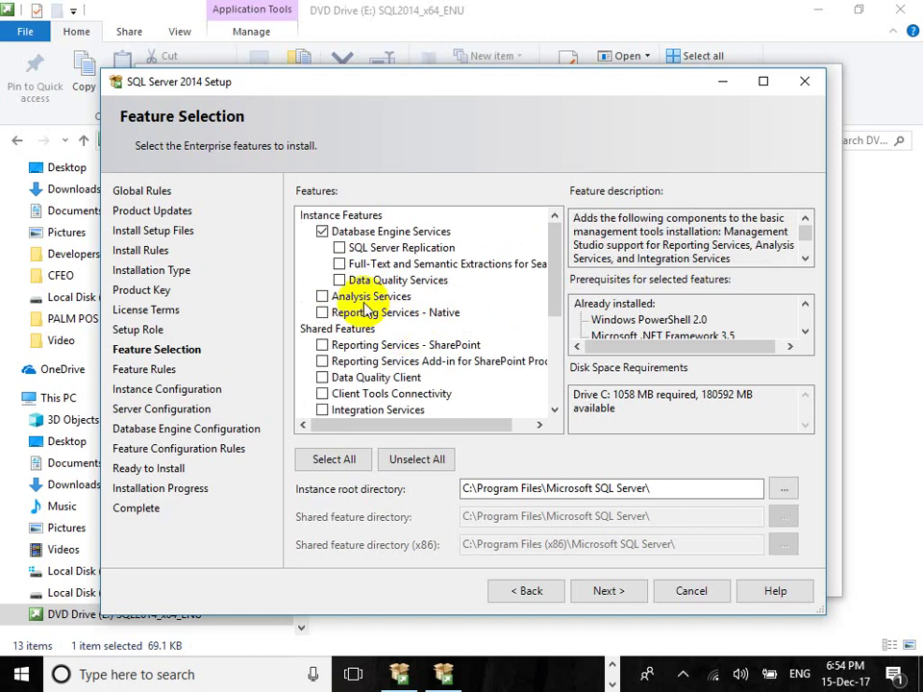
pyautogui.click(365, 233)
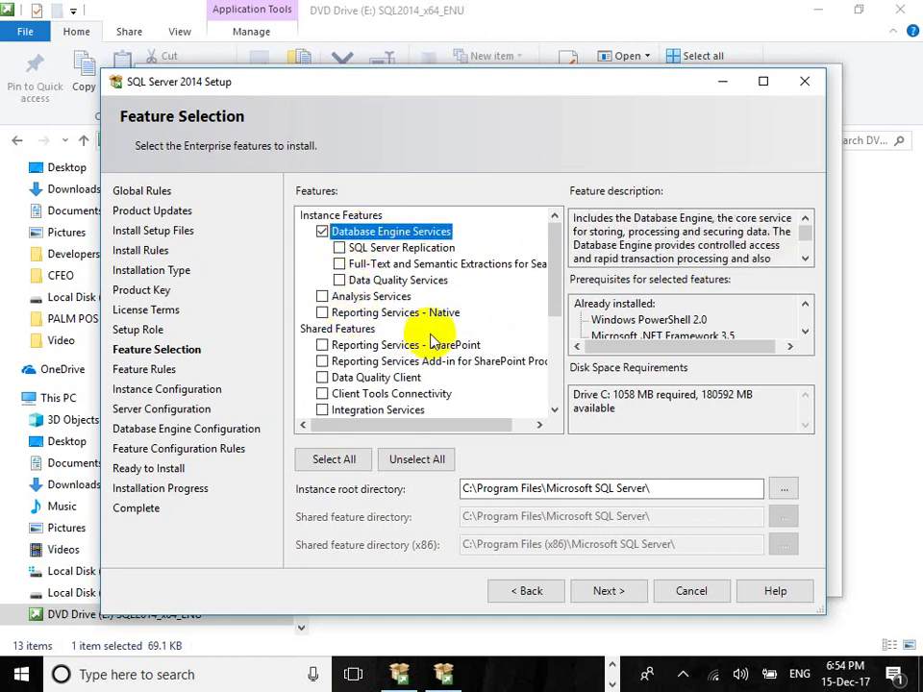
# Continue the setup with the selected features and choose Default instance in the instance configuration.
pyautogui.click(615, 591)
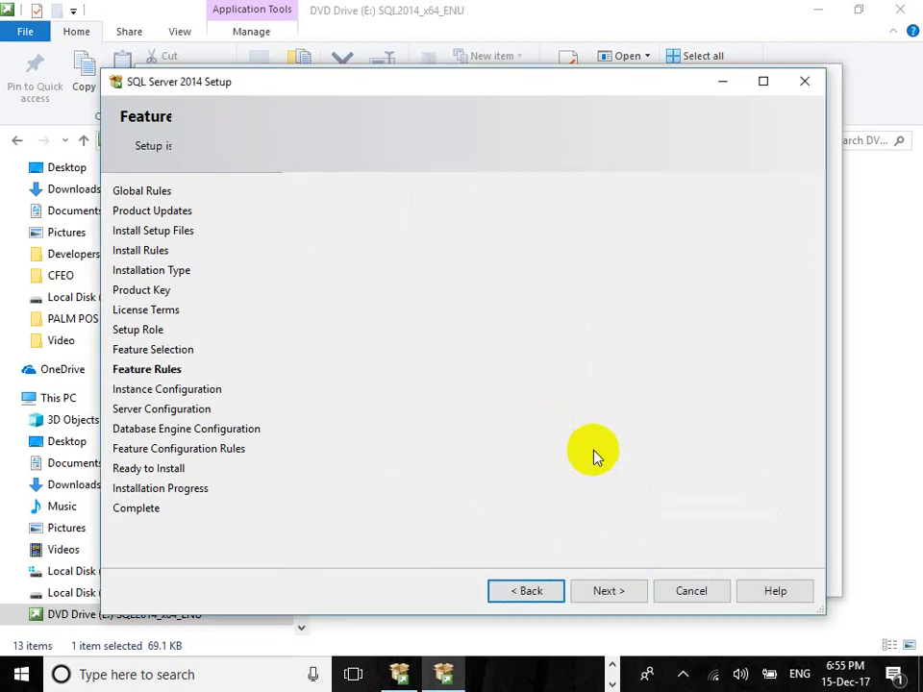
pyautogui.click(342, 194)
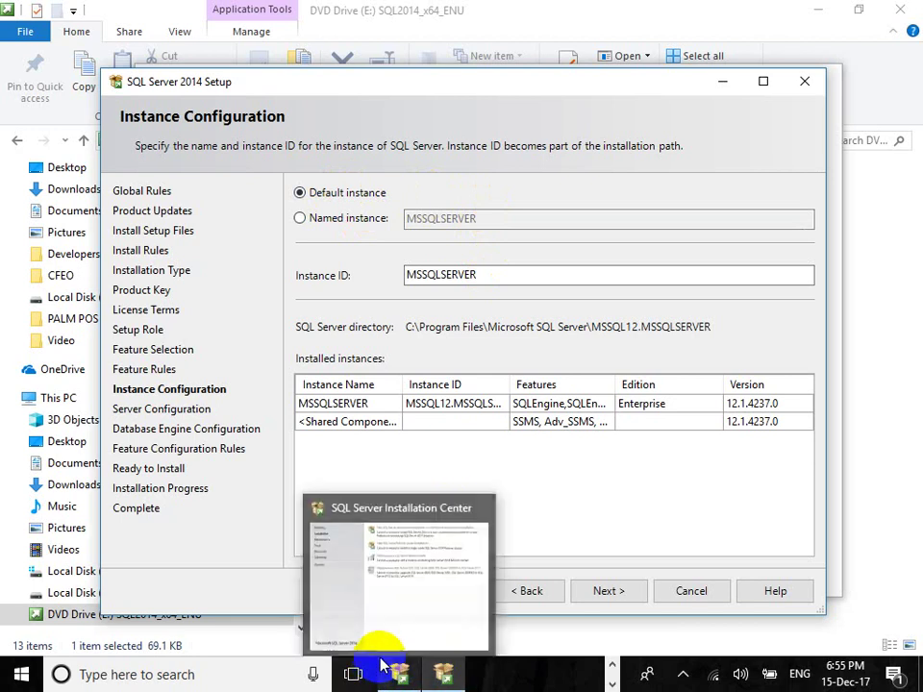
# Open SQL Server Management Studio and set the connection to server type Database Engine with server name ".".
pyautogui.press('super')
pyautogui.write('sql')
pyautogui.press('Escape')
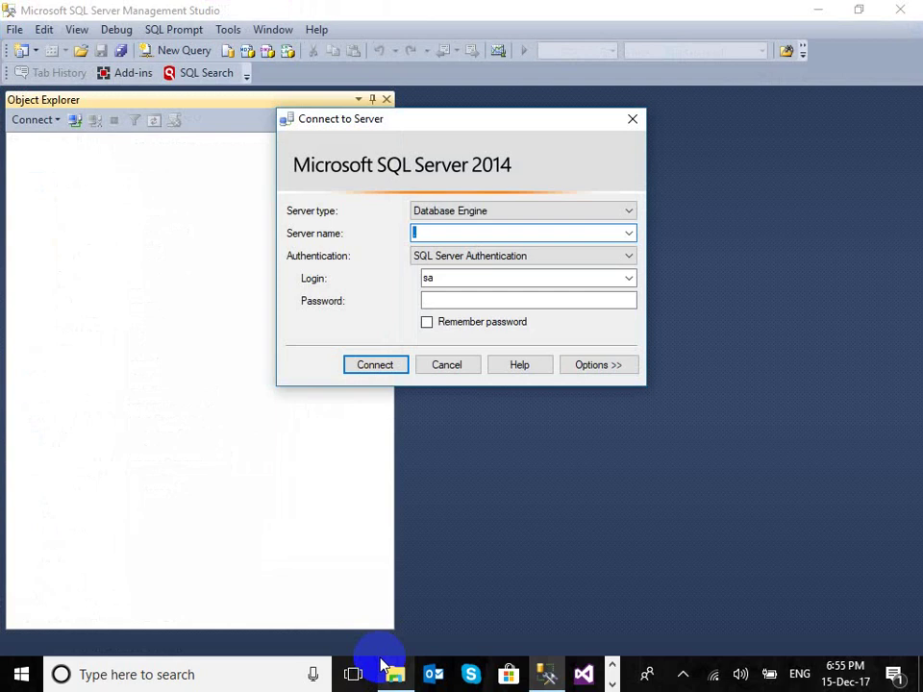
pyautogui.write('.')
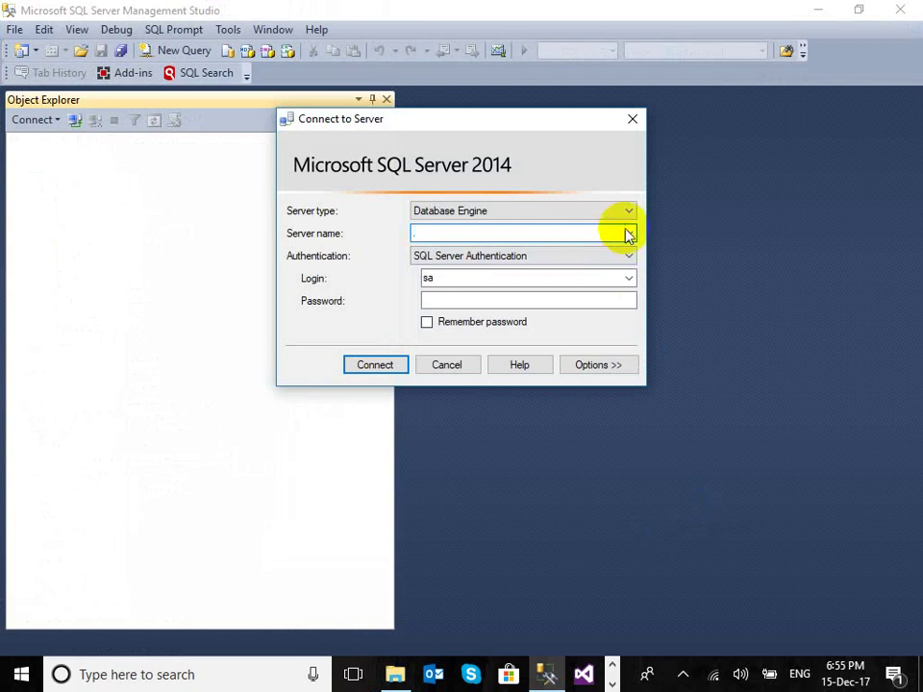
pyautogui.click(629, 234)
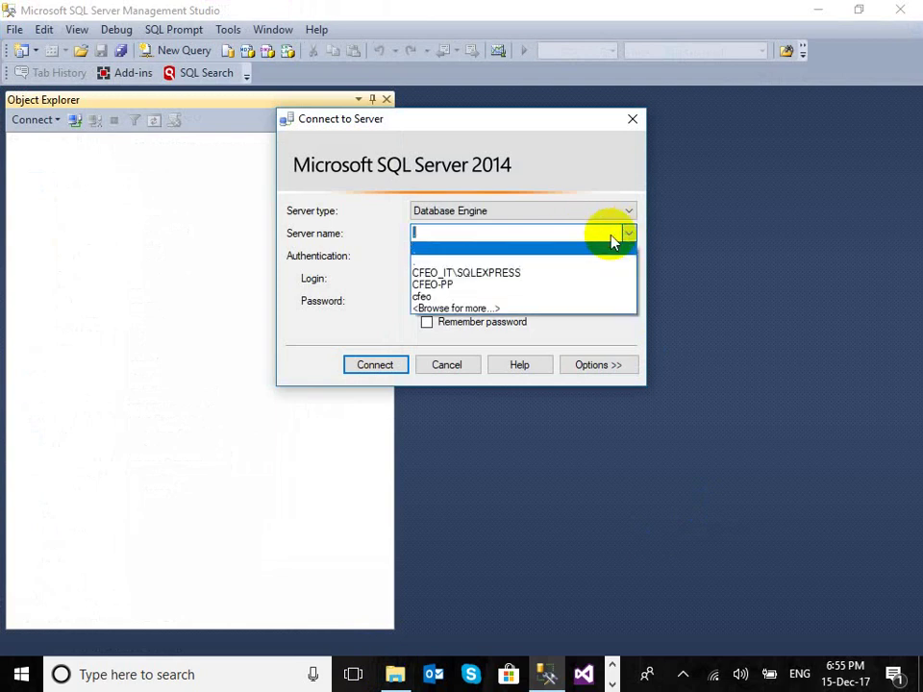
pyautogui.click(459, 231)
pyautogui.click(492, 210)
pyautogui.click(486, 227)
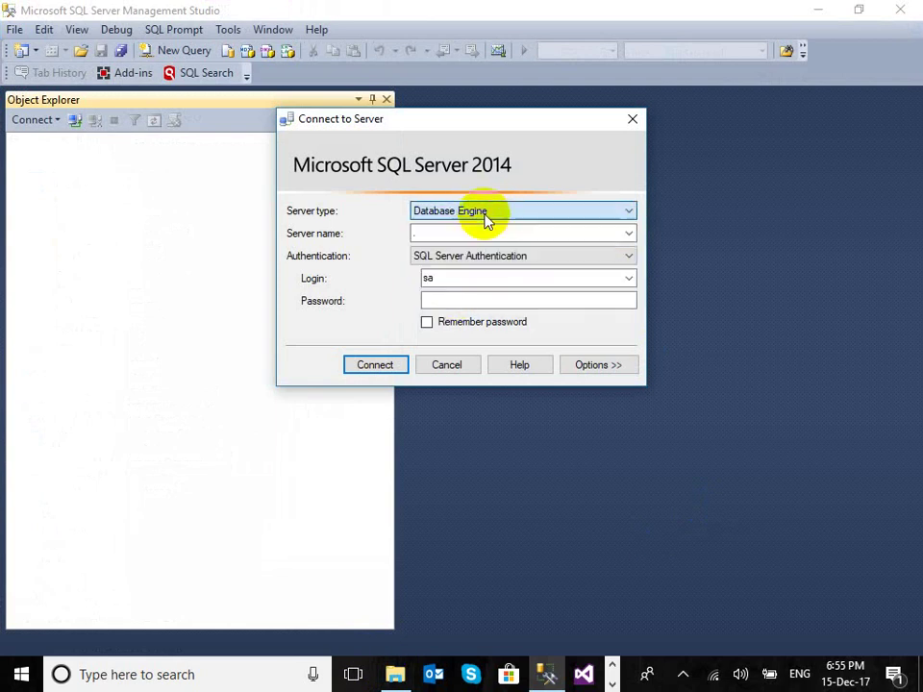
# Set the authentication of the server connection to Windows Authentication.
pyautogui.click(497, 256)
pyautogui.click(473, 270)
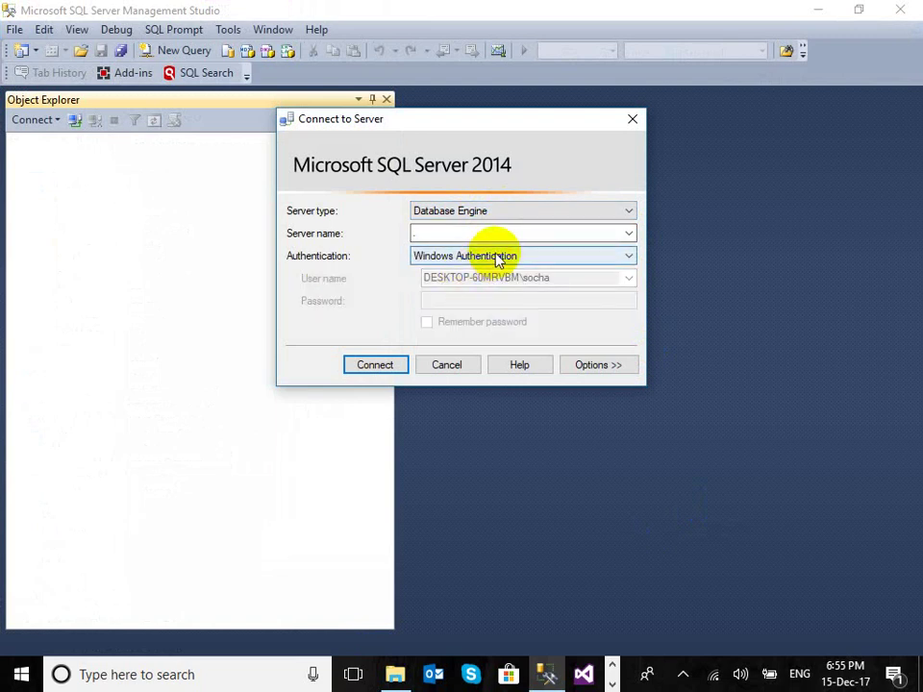
pyautogui.click(497, 255)
pyautogui.click(501, 256)
pyautogui.click(536, 230)
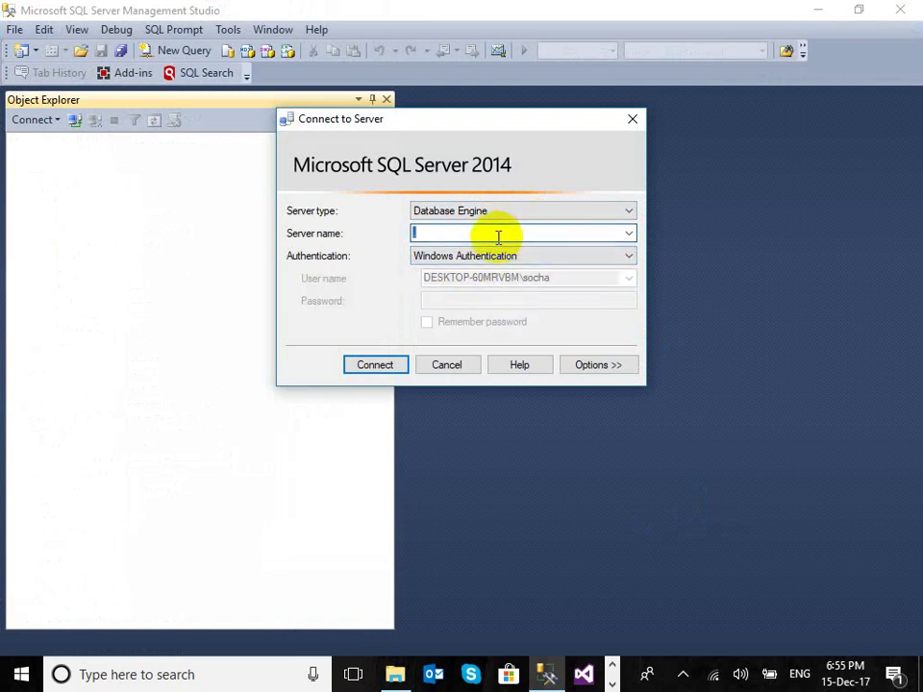
# Replace the server name with the computer name Desktop-60mrvbm.
pyautogui.click(464, 233)
pyautogui.write('De')
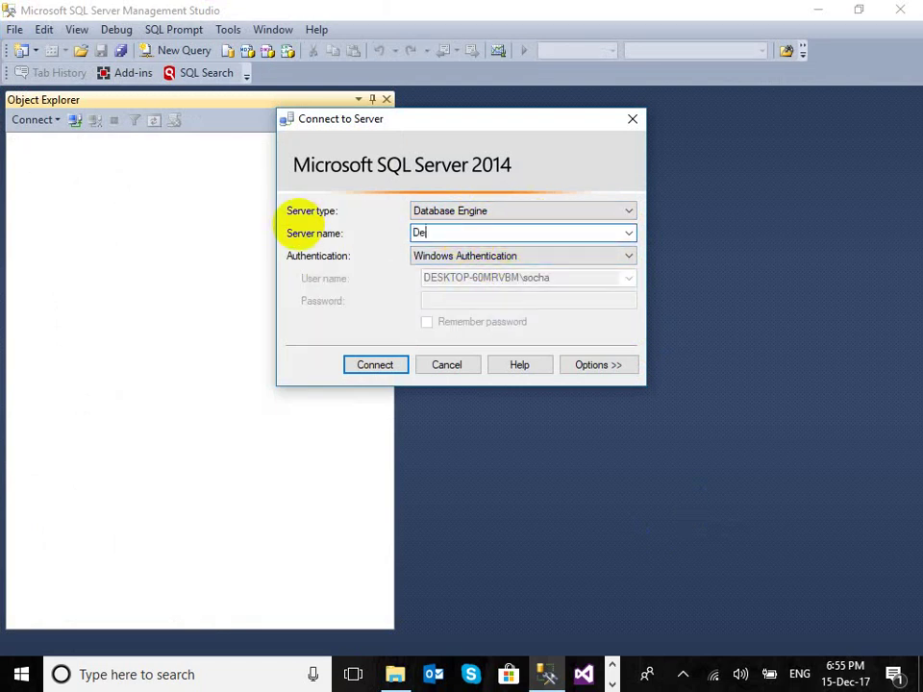
pyautogui.write('sc')
pyautogui.write('k')
pyautogui.write('t')
pyautogui.write('op-60mrvb,\\')
pyautogui.write('m')
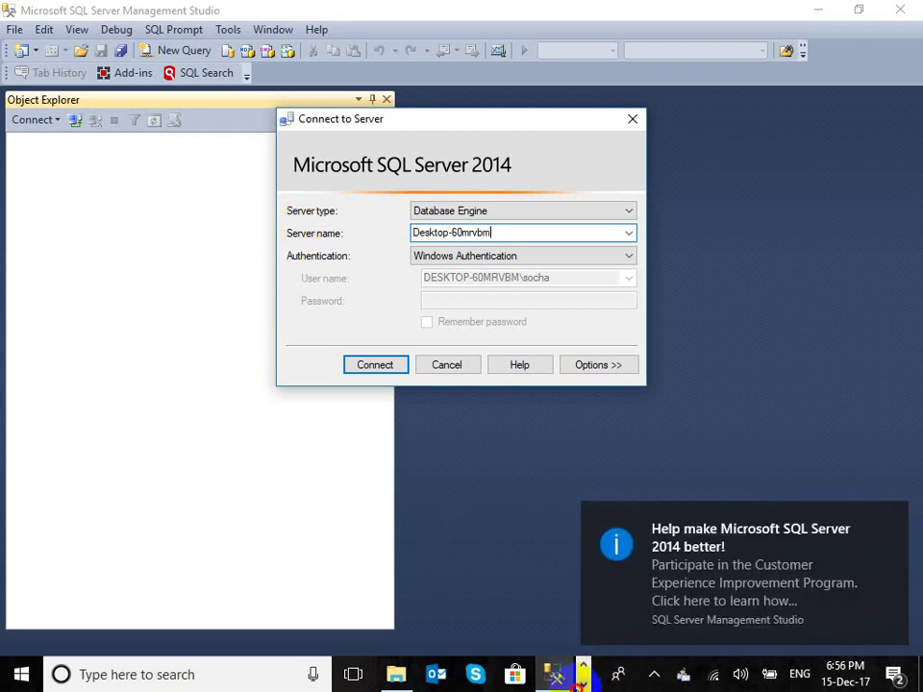
# Switch back to the SQL Server 2014 Setup and choose a named instance called sql14.
pyautogui.click(583, 684)
pyautogui.click(585, 685)
pyautogui.click(532, 675)
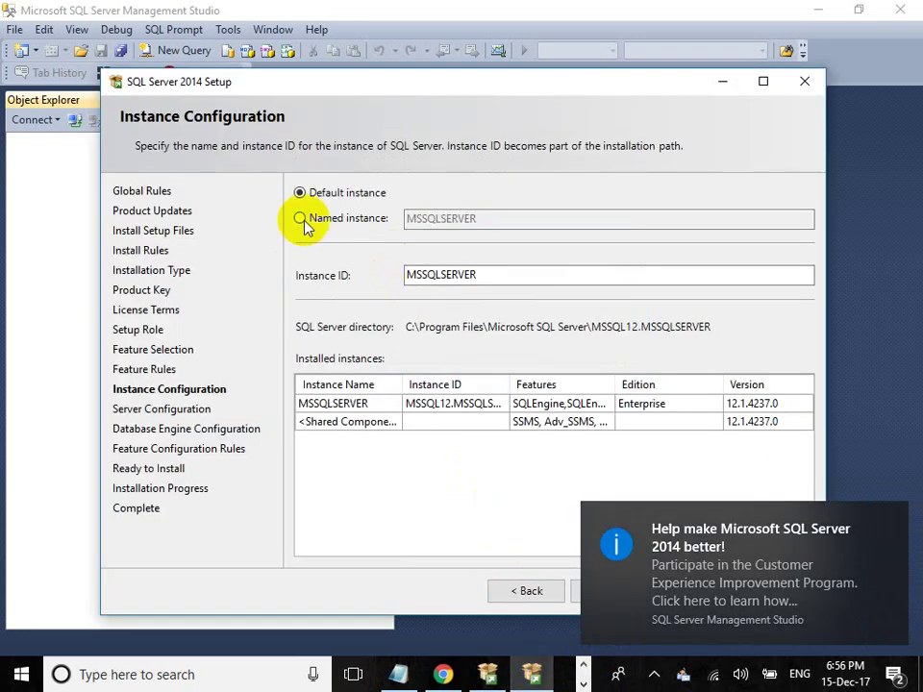
pyautogui.click(352, 221)
pyautogui.click(432, 219)
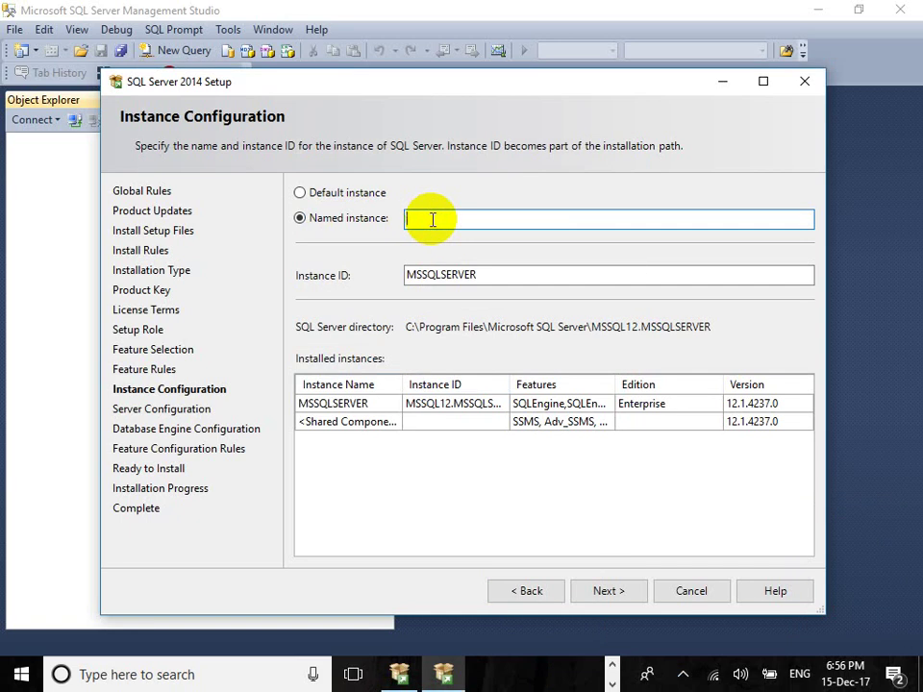
pyautogui.write('sql14')
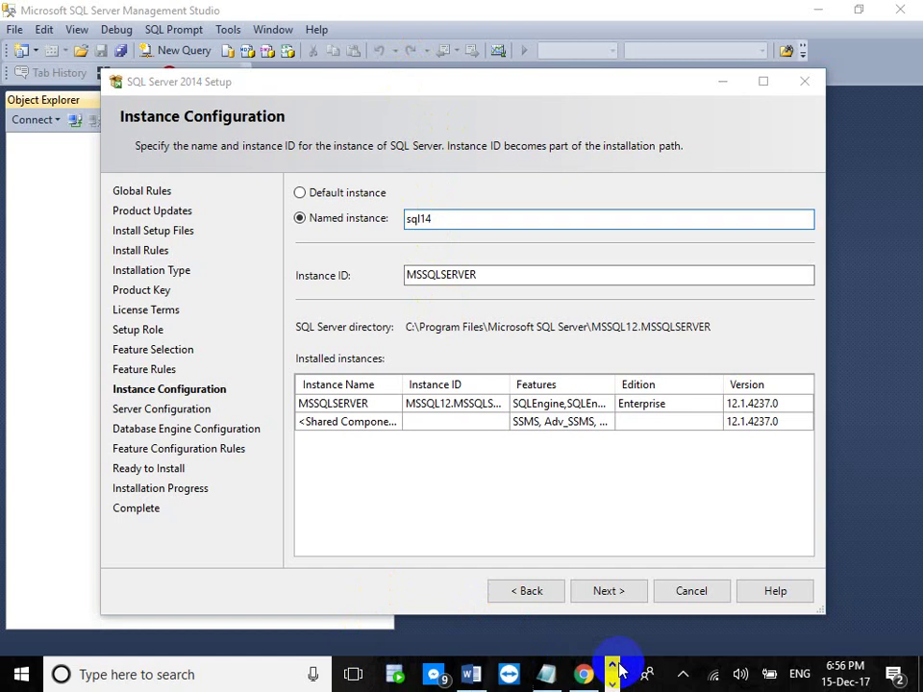
# Open another SQL Server Management Studio window and enter ComputerName\InstanceName as the server name.
pyautogui.click(123, 675)
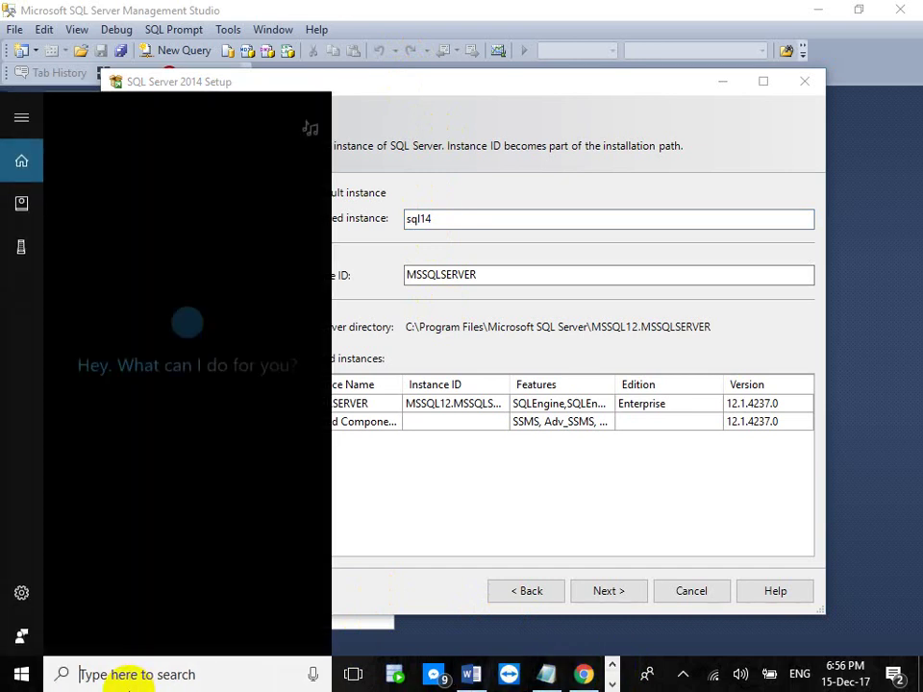
pyautogui.write('sql')
pyautogui.click(851, 495)
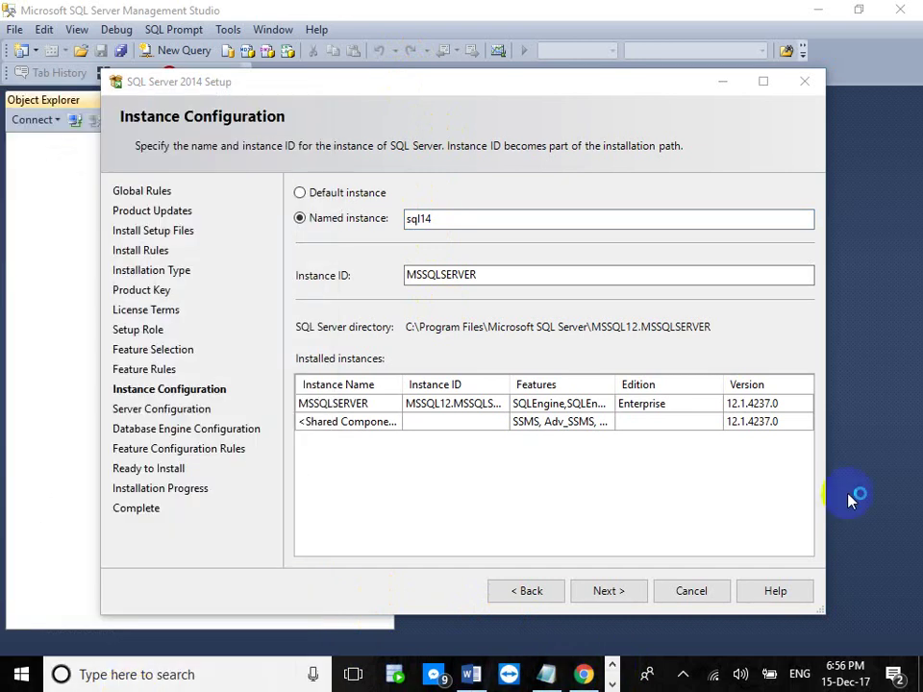
pyautogui.click(611, 665)
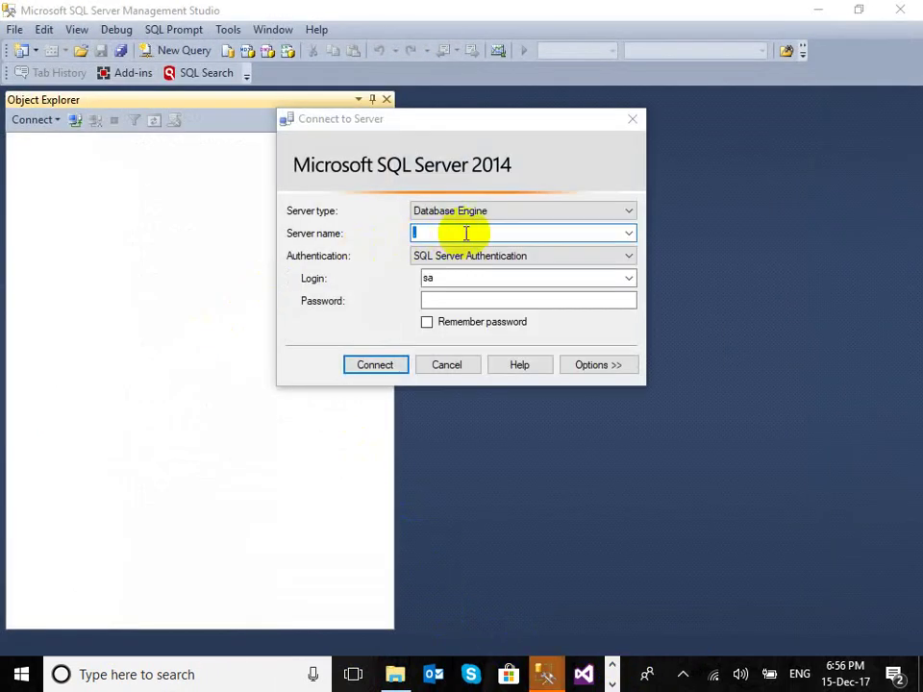
pyautogui.press('BackSpace')
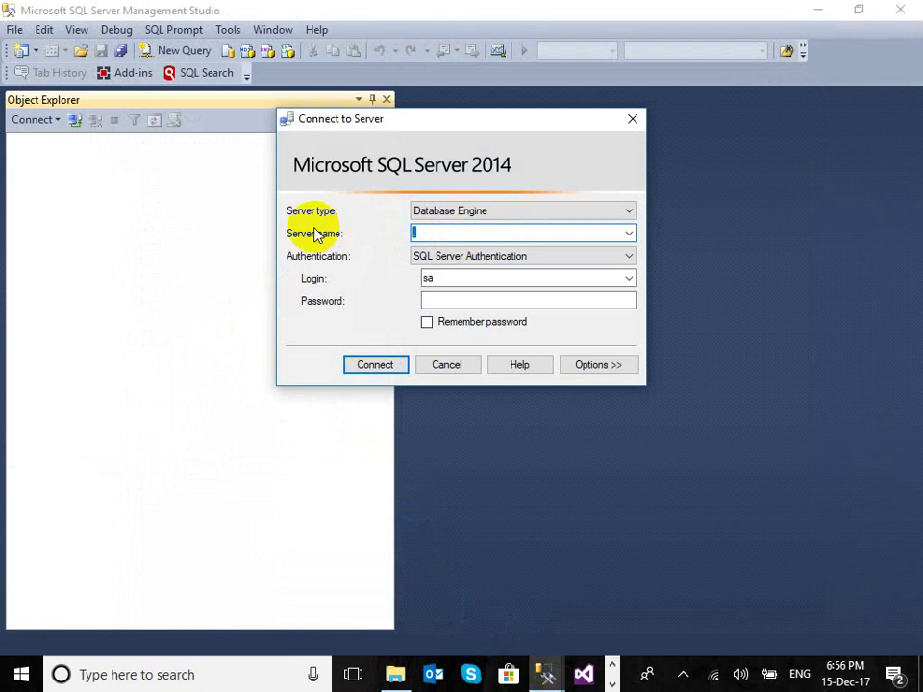
pyautogui.write('ComputerName\\InstanceName')
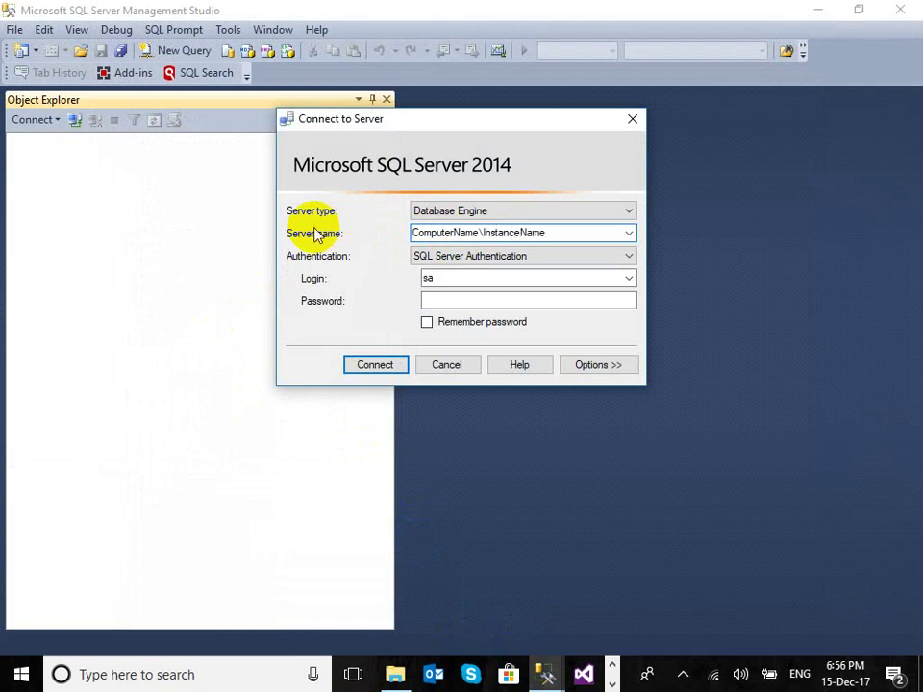
# Switch to the SQL Server 2014 Setup to view the named instance in the instance configuration.
pyautogui.click(544, 674)
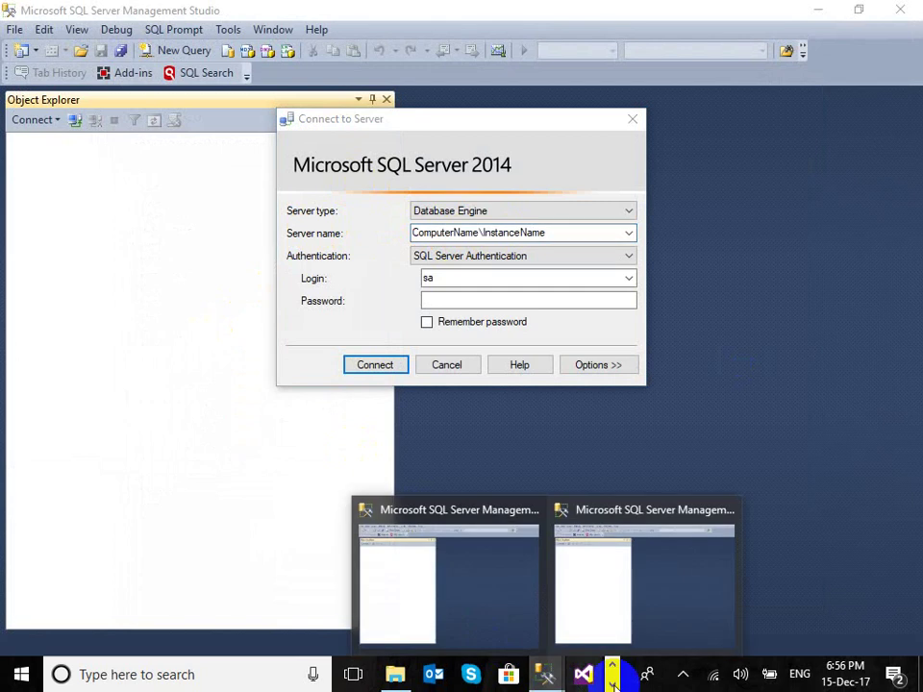
pyautogui.click(612, 684)
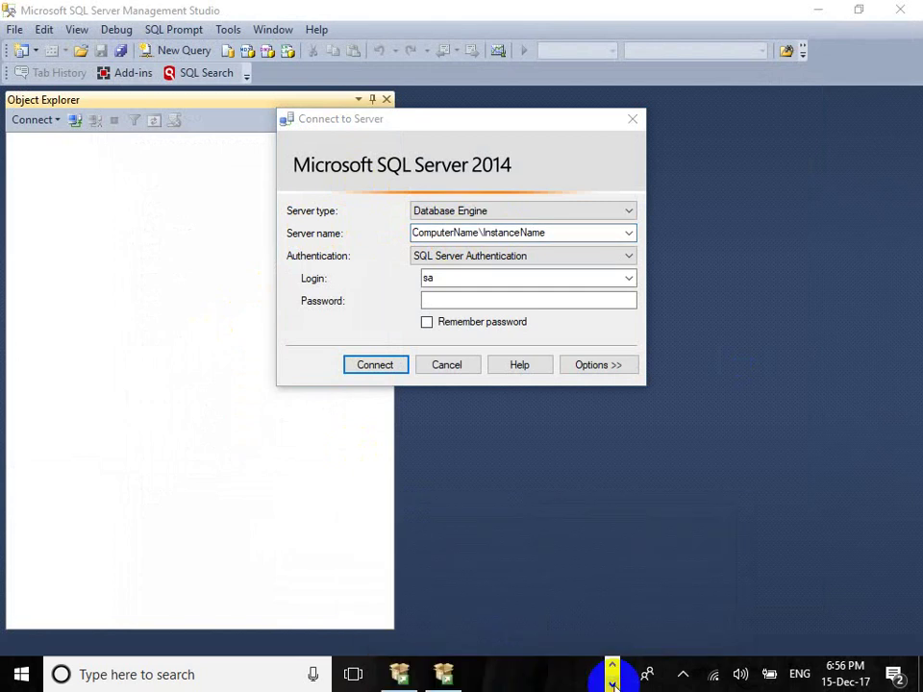
pyautogui.click(461, 680)
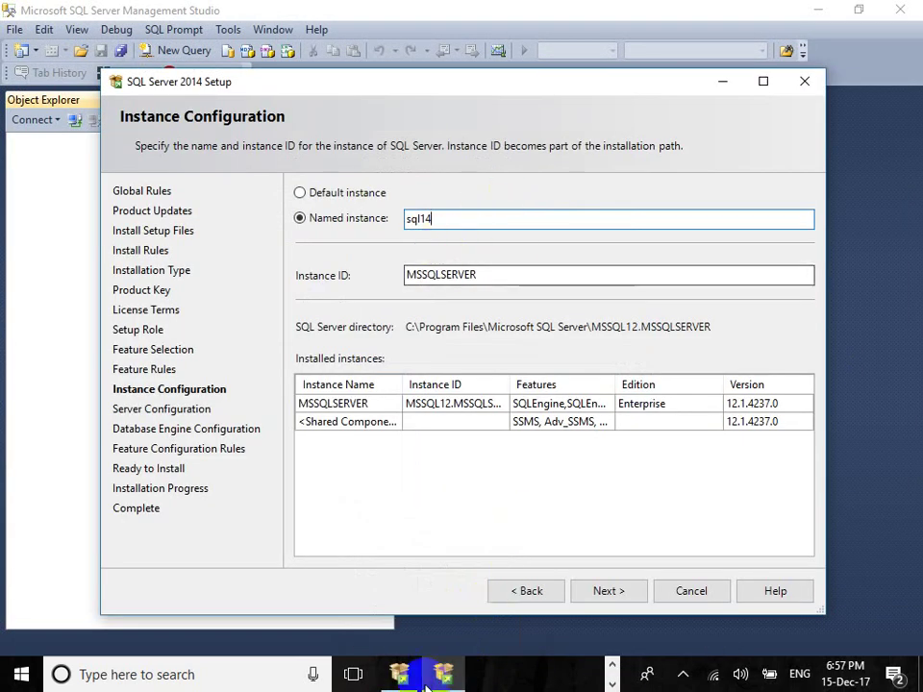
# Return to the second Management Studio window and replace InstanceName in the server name with sql14.
pyautogui.click(612, 664)
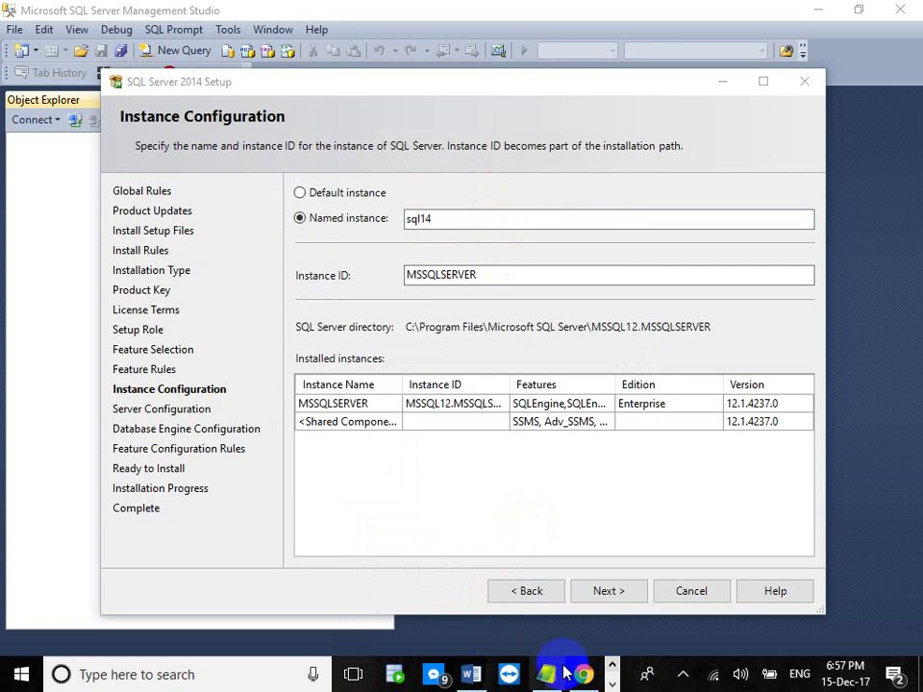
pyautogui.click(612, 683)
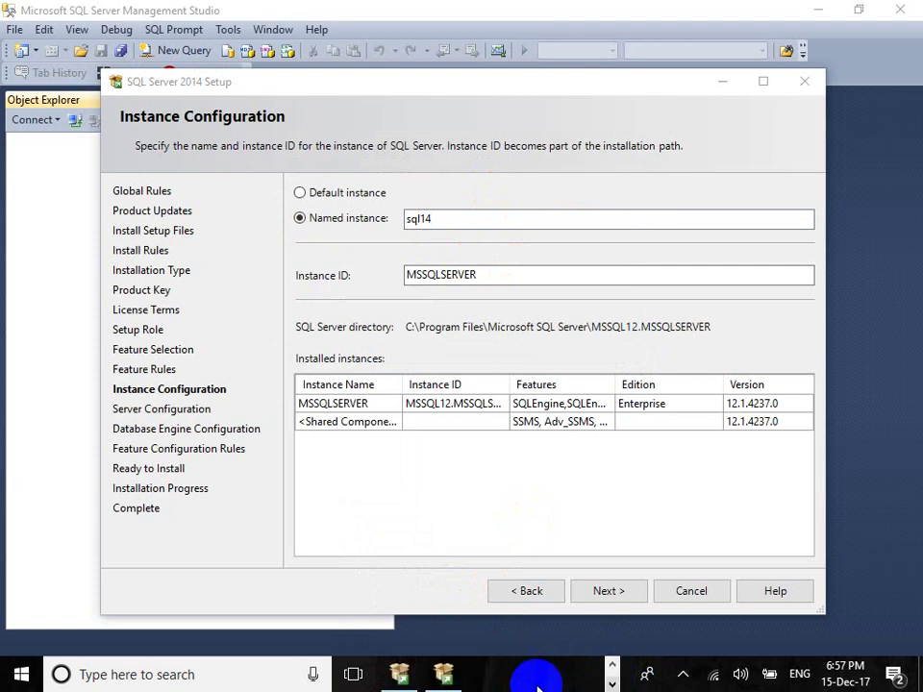
pyautogui.click(611, 664)
pyautogui.moveTo(550, 681)
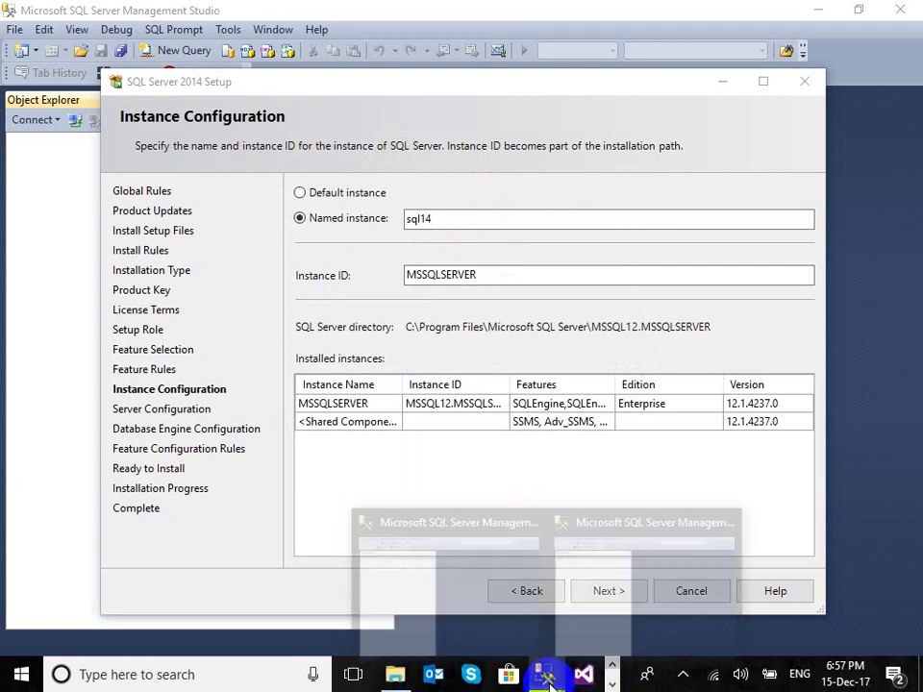
pyautogui.click(604, 585)
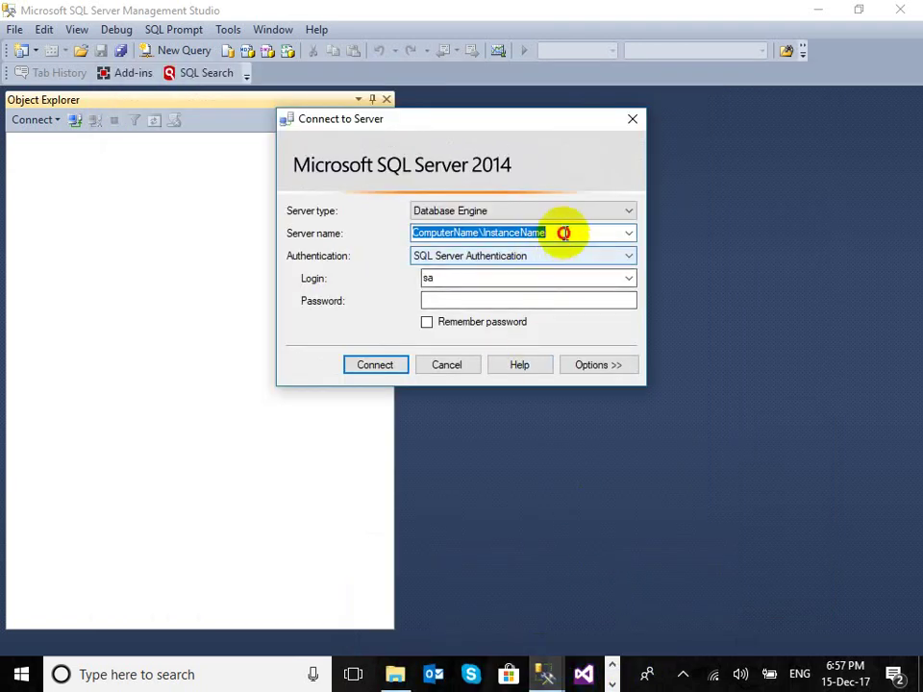
pyautogui.moveTo(563, 233); pyautogui.dragTo(484, 233)
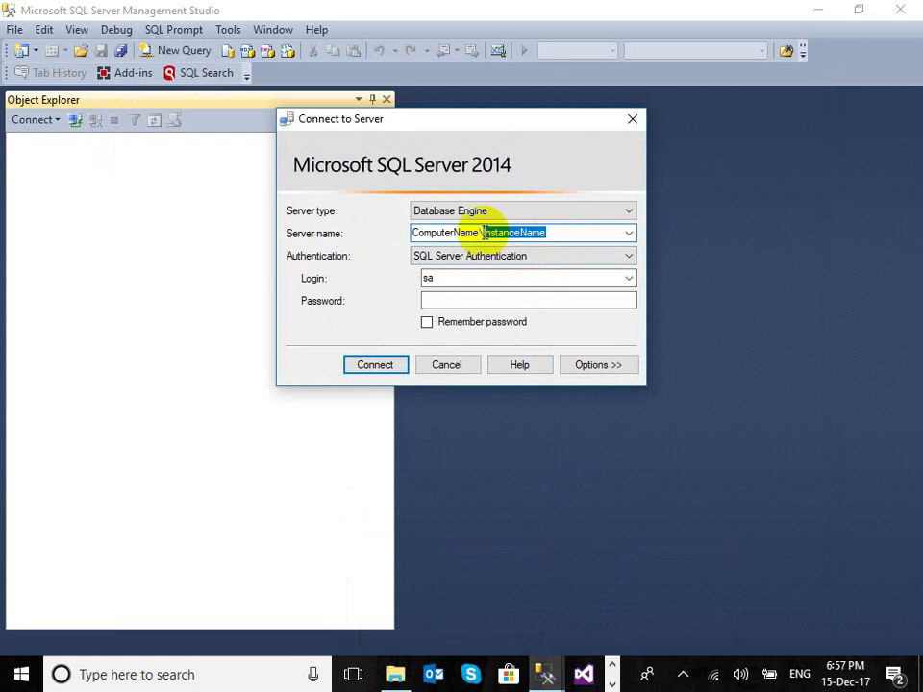
pyautogui.write('s')
pyautogui.write('4')
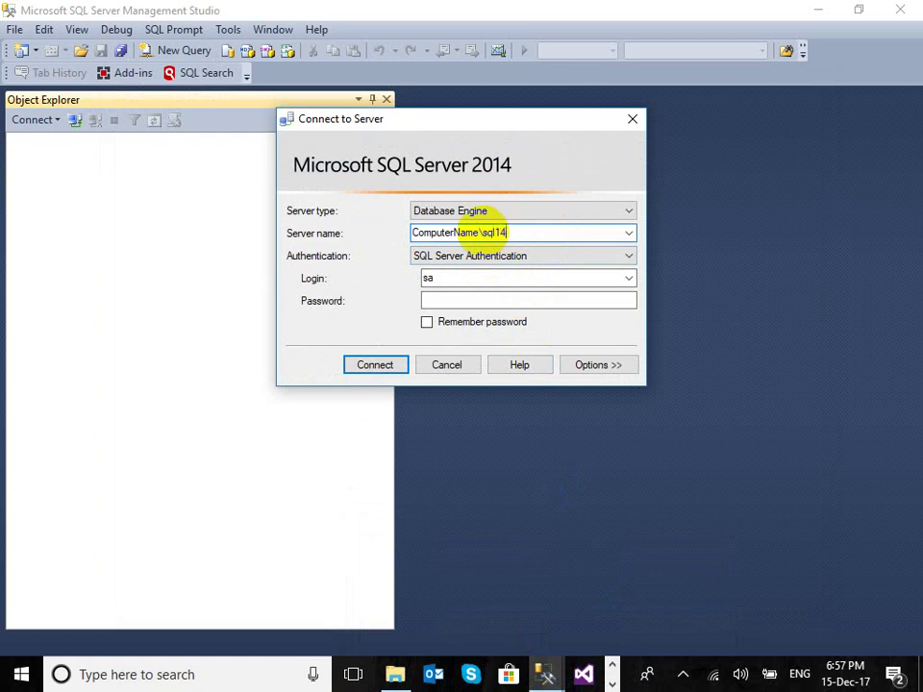
# Replace ComputerName with a period so the server name reads .\sql14, and highlight the whole name.
pyautogui.doubleClick(453, 232)
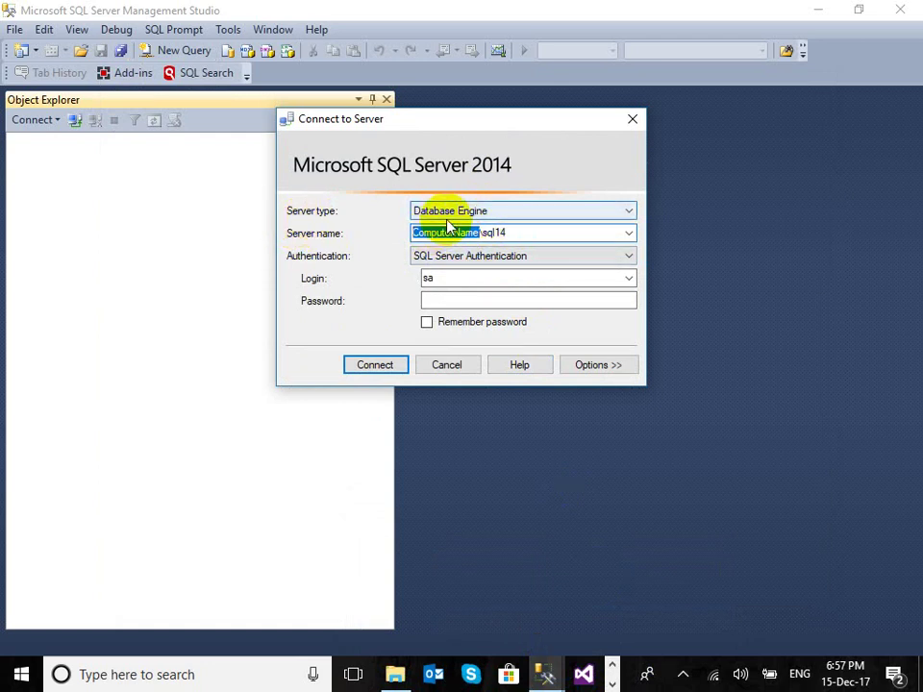
pyautogui.press('BackSpace')
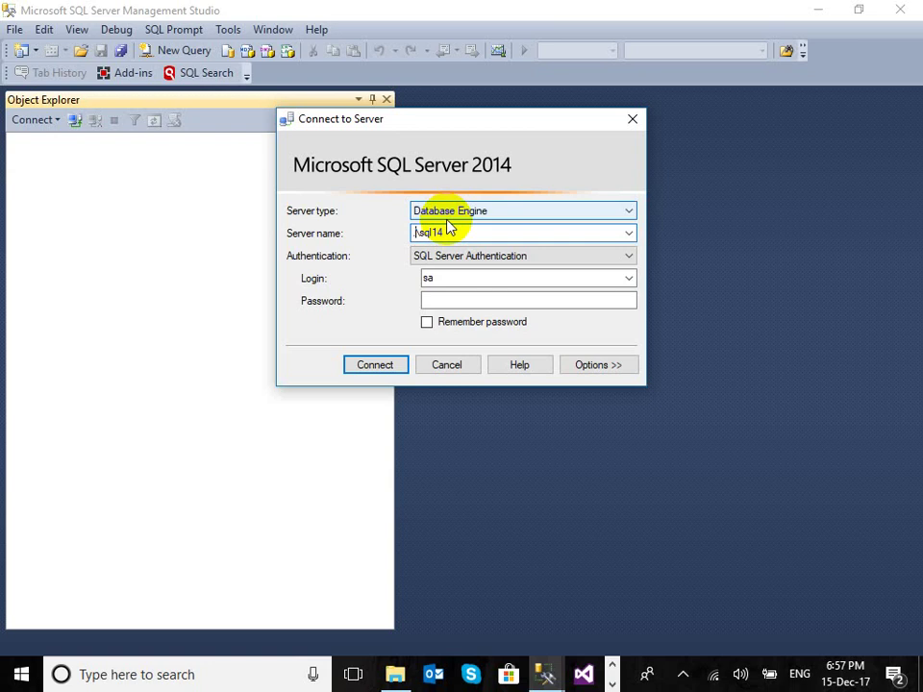
pyautogui.moveTo(449, 229); pyautogui.dragTo(256, 227)
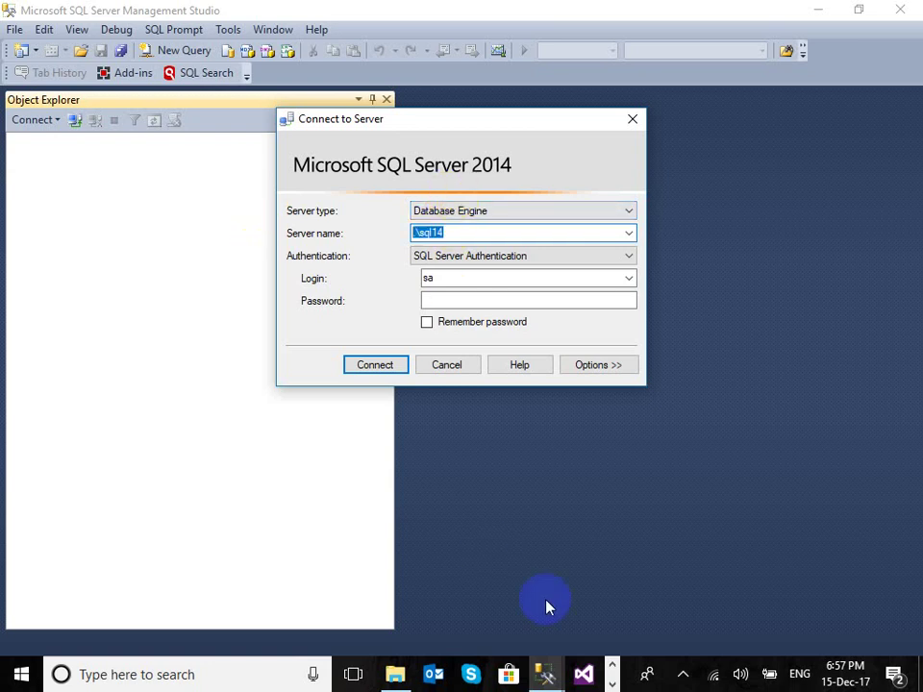
# Switch back to the SQL Server 2014 Setup and choose Default instance instead of the named instance.
pyautogui.click(612, 685)
pyautogui.click(612, 685)
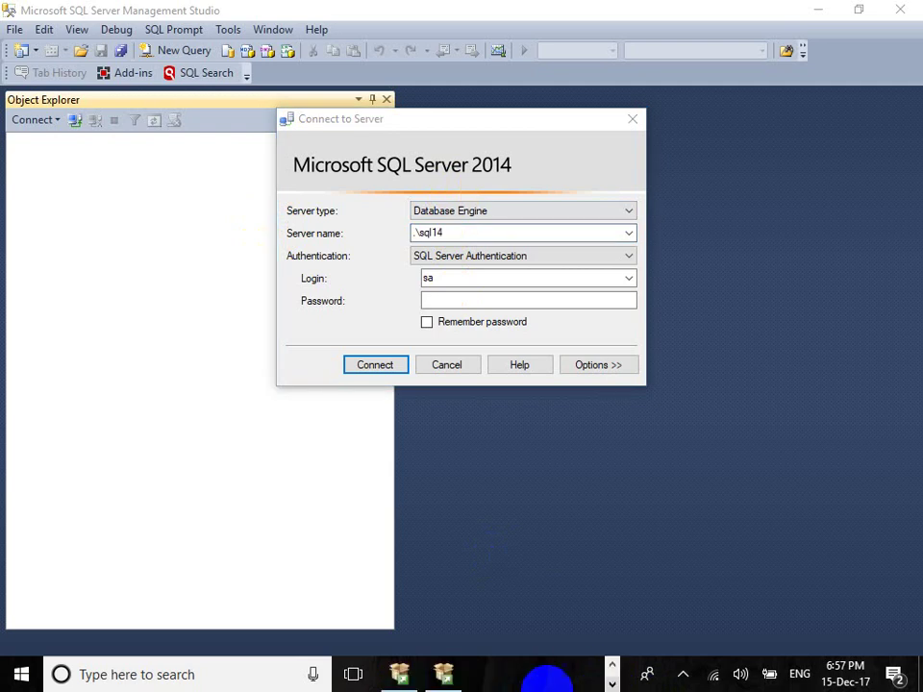
pyautogui.click(444, 673)
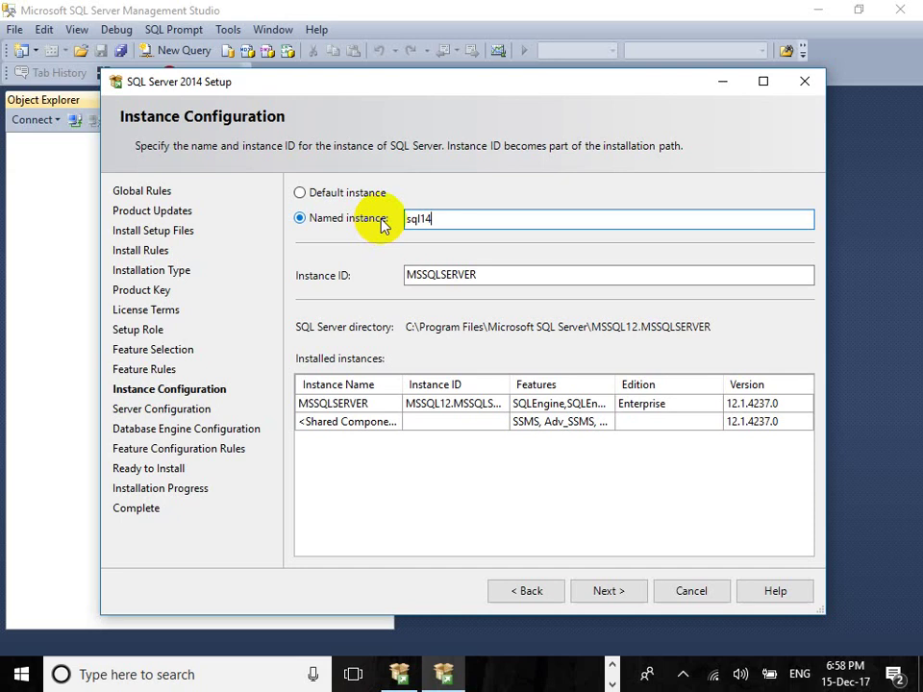
pyautogui.click(331, 192)
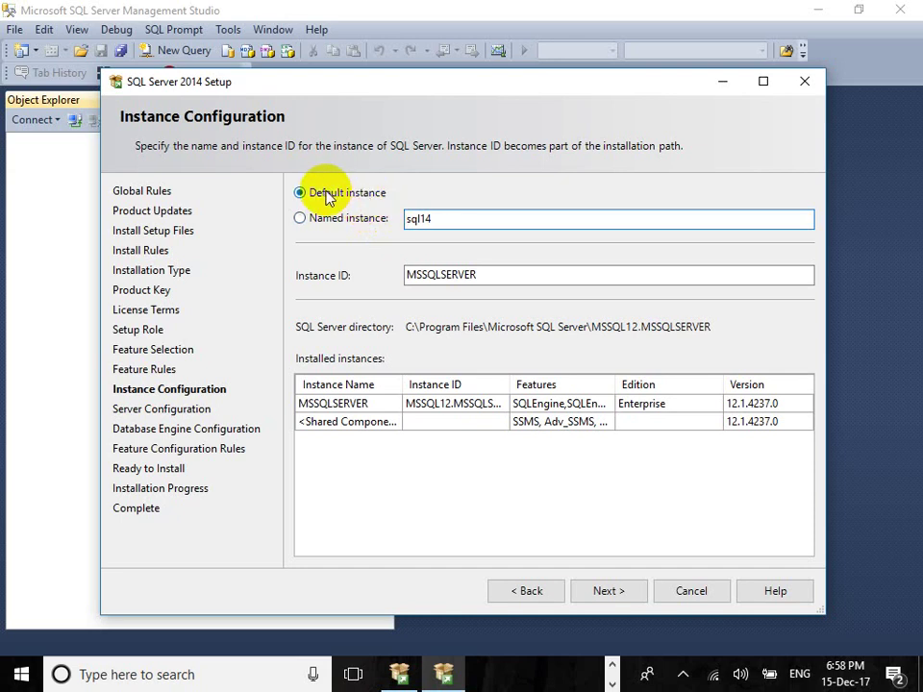
# Choose Named instance, name it sql14, and continue to the Server Configuration page.
pyautogui.click(309, 218)
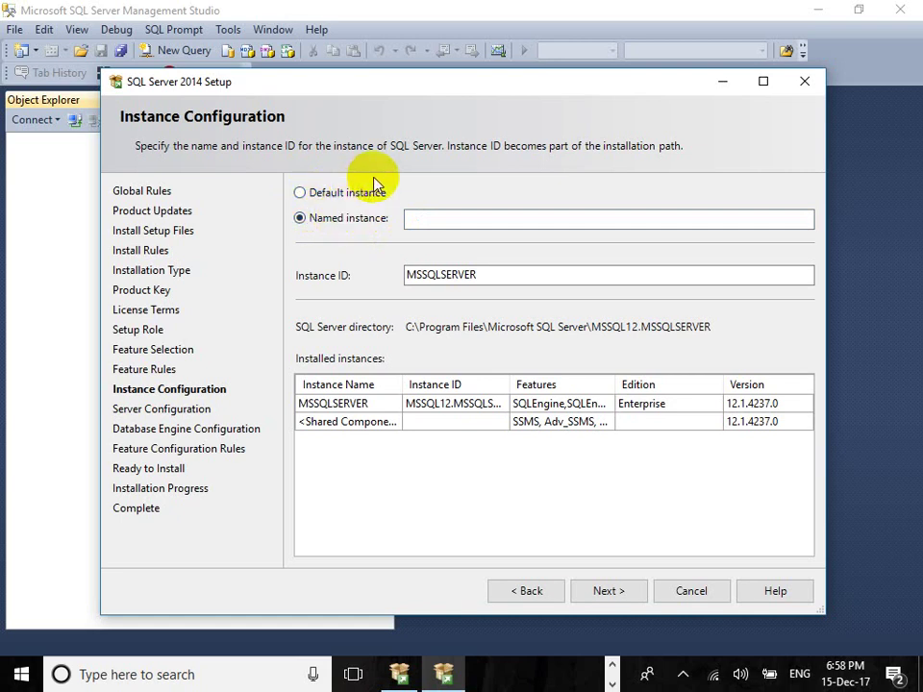
pyautogui.click(453, 221)
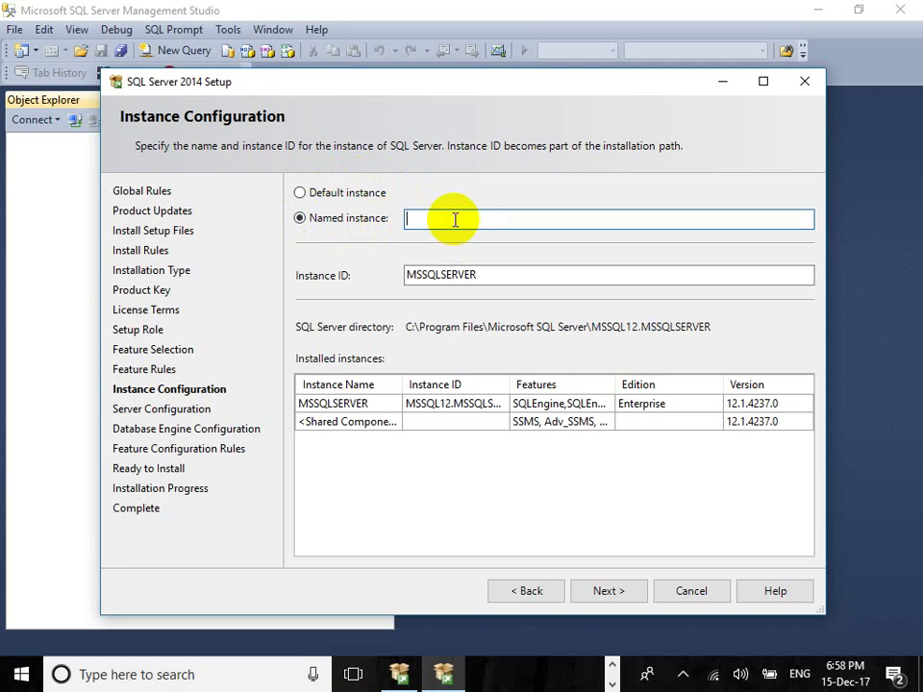
pyautogui.write('sql14')
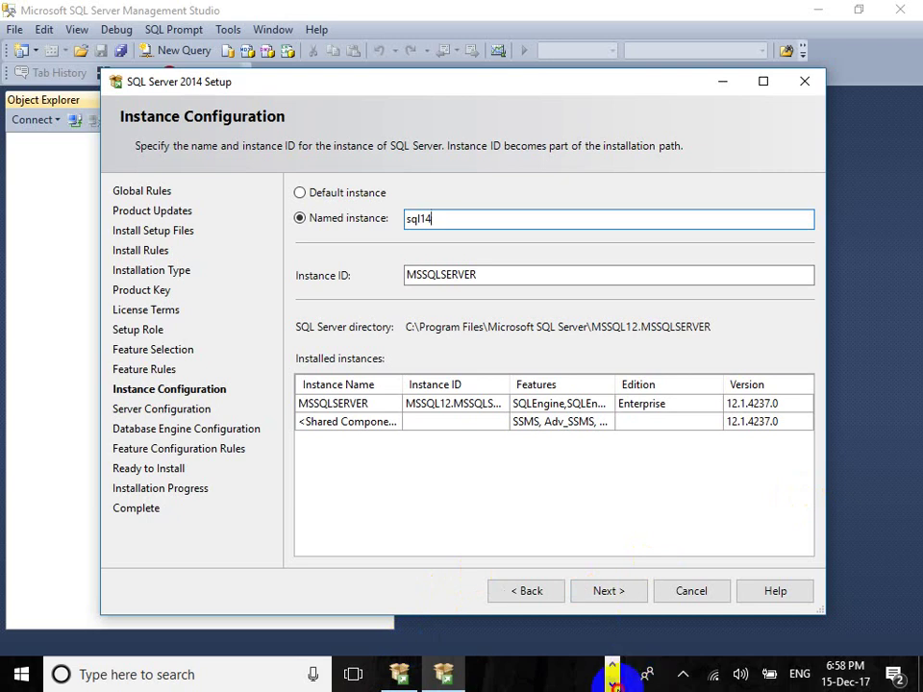
pyautogui.click(612, 681)
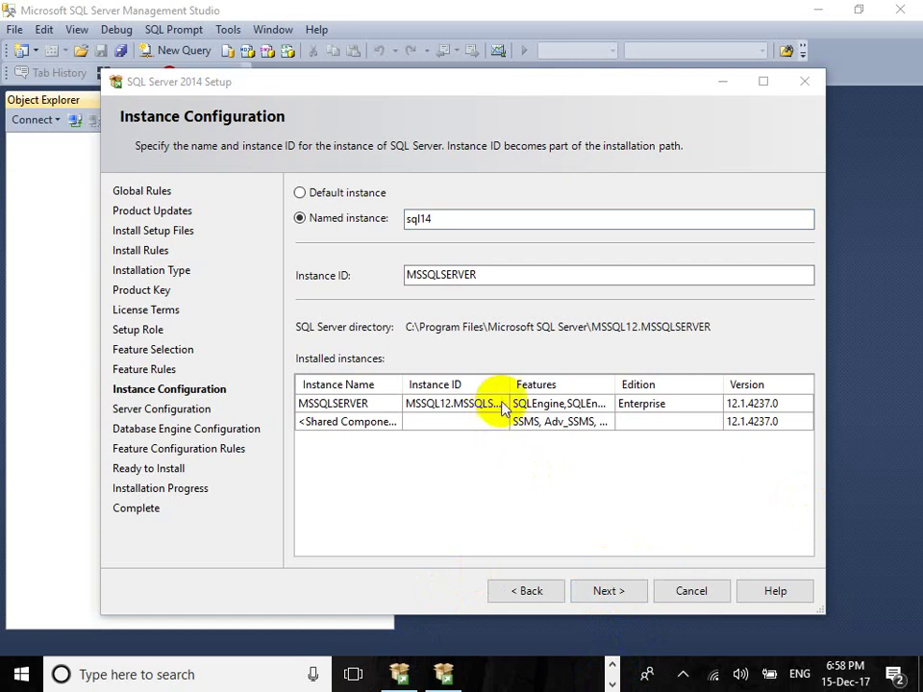
pyautogui.click(609, 592)
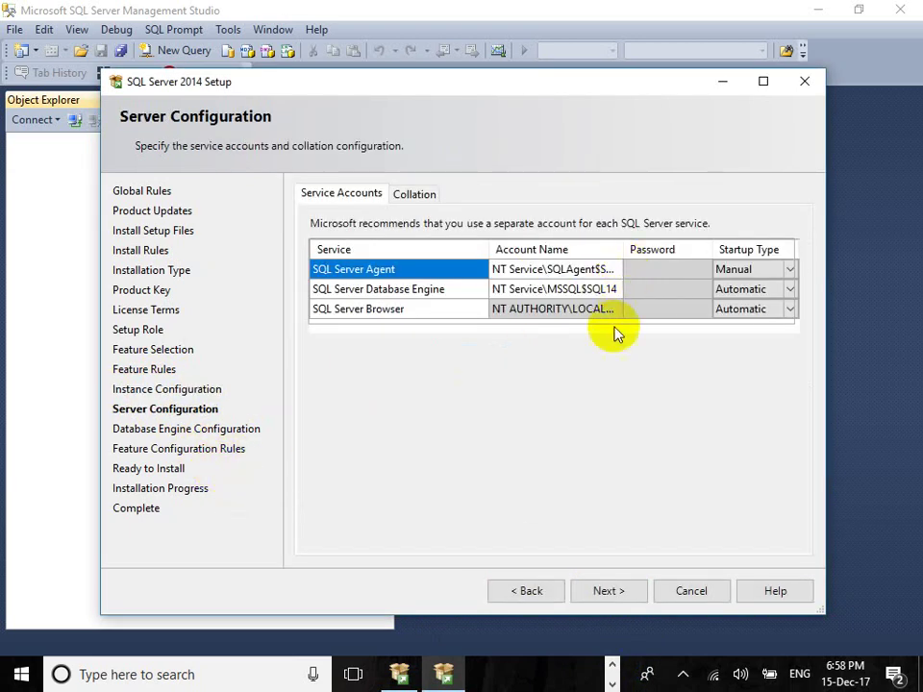
# Go back to the Server Configuration page and inspect the account names for SQL Server Agent and SQL Server Database Engine.
pyautogui.click(608, 592)
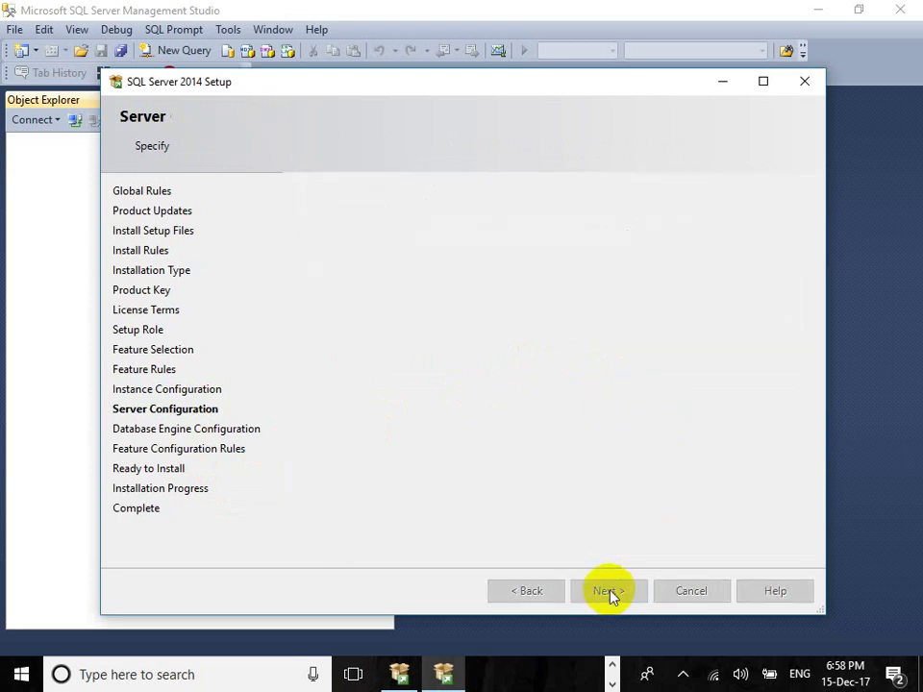
pyautogui.click(532, 592)
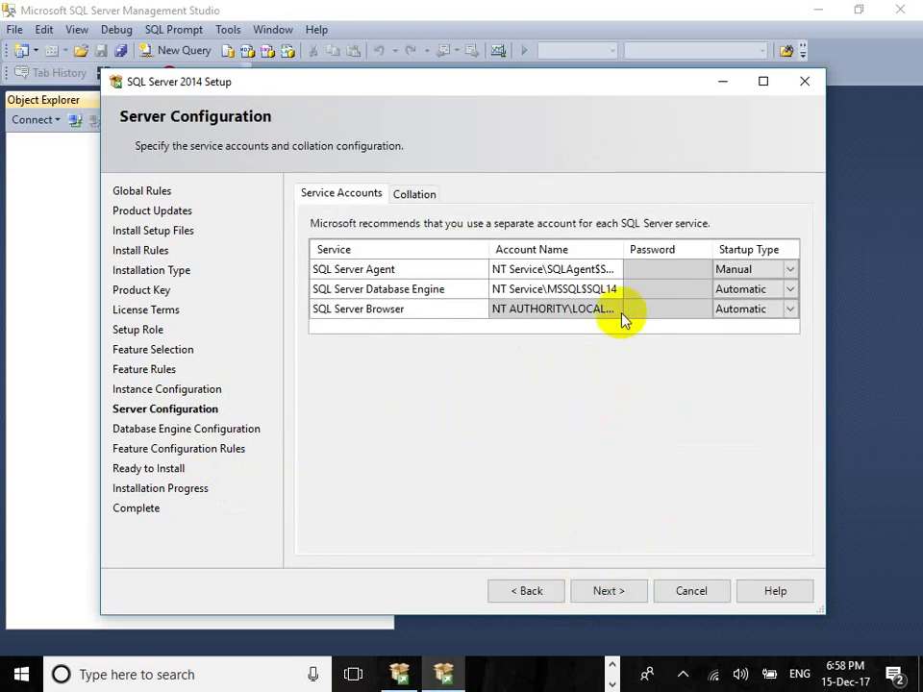
pyautogui.click(613, 271)
pyautogui.click(613, 268)
pyautogui.click(613, 268)
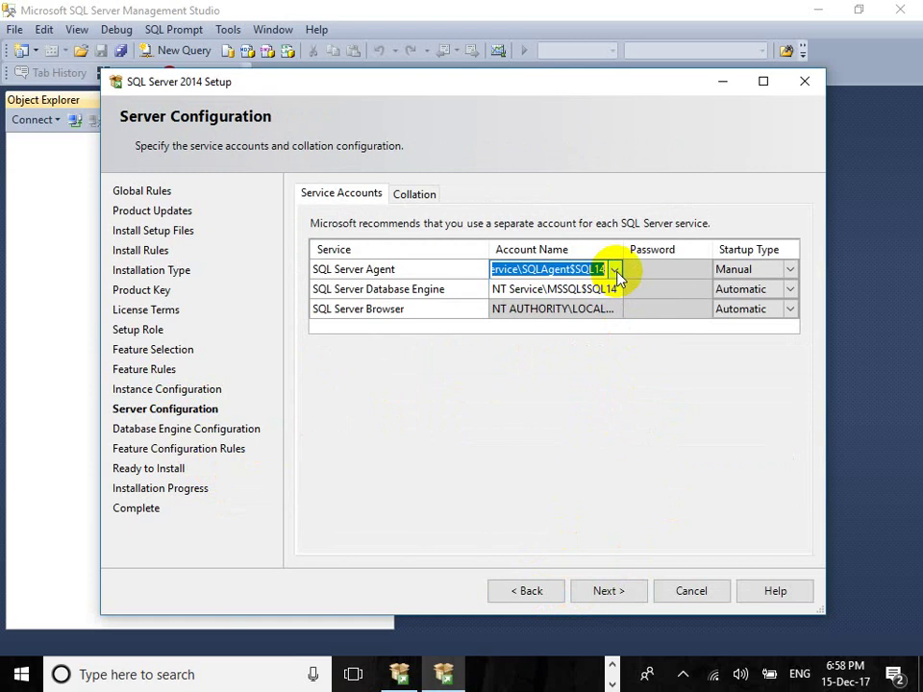
pyautogui.click(615, 289)
pyautogui.click(615, 289)
# Review the startup type options available for the SQL Server Agent service.
pyautogui.click(765, 270)
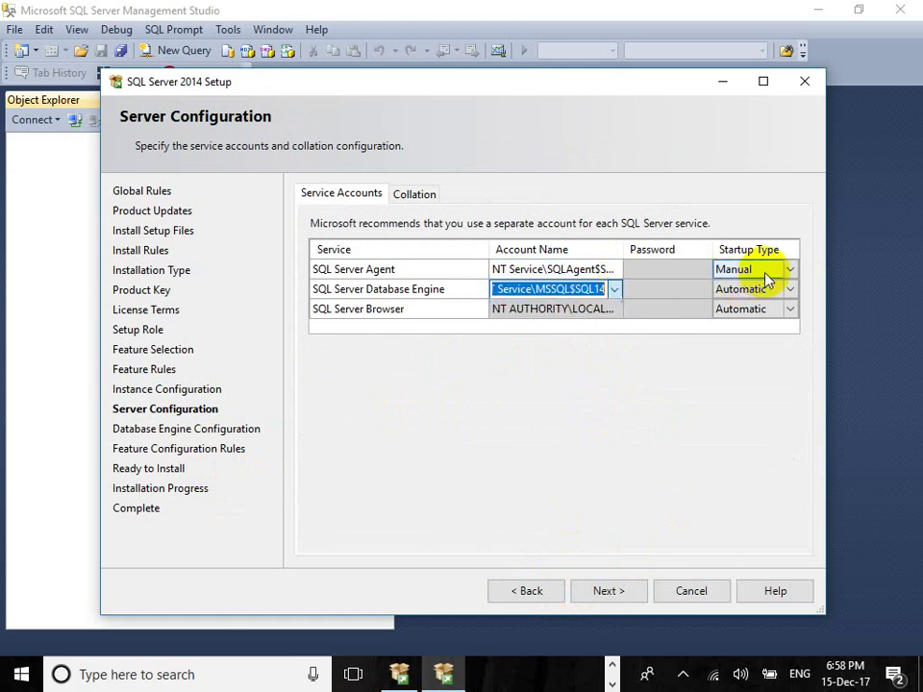
pyautogui.click(767, 278)
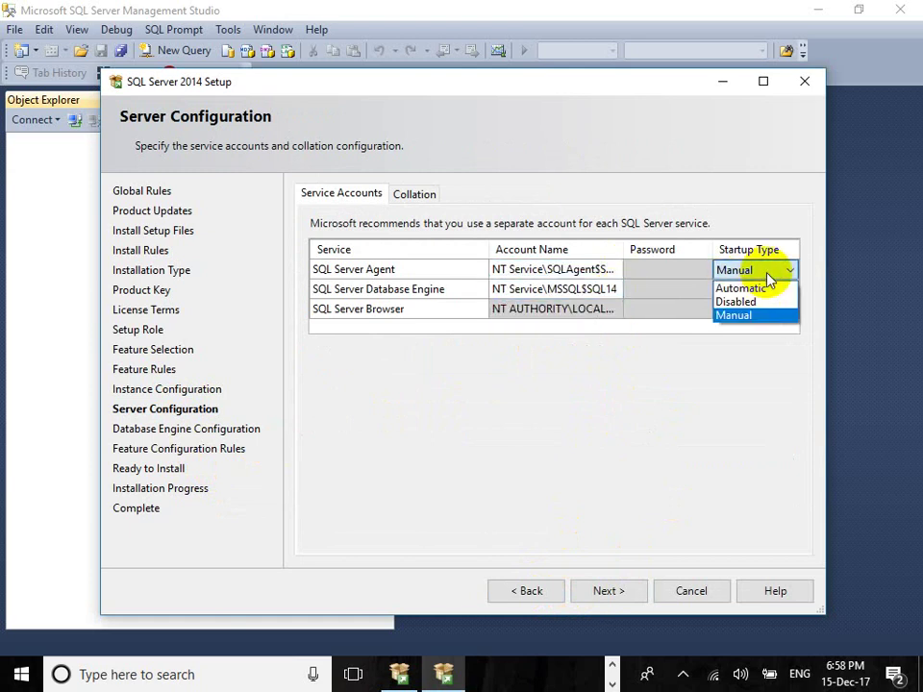
pyautogui.click(768, 278)
pyautogui.click(768, 278)
pyautogui.click(767, 278)
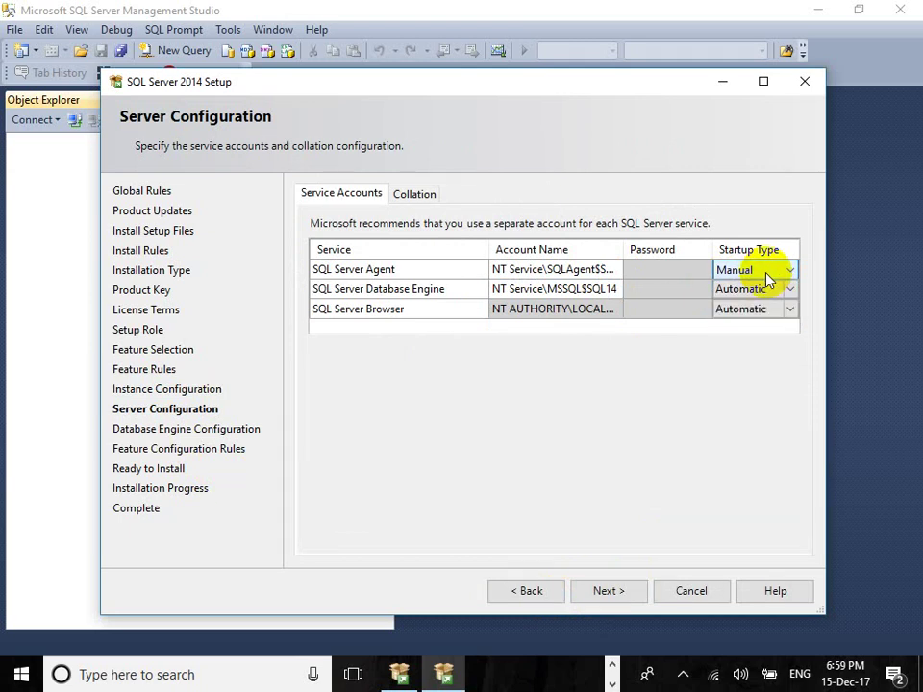
pyautogui.click(768, 278)
pyautogui.click(768, 278)
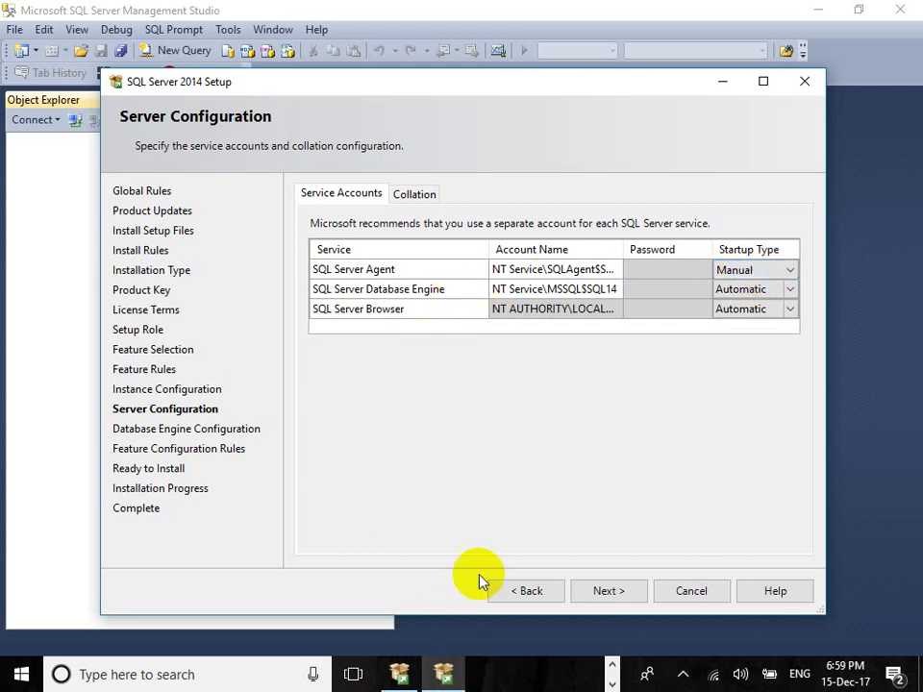
# Review the startup type options available for the SQL Server Database Engine service.
pyautogui.click(390, 289)
pyautogui.click(731, 288)
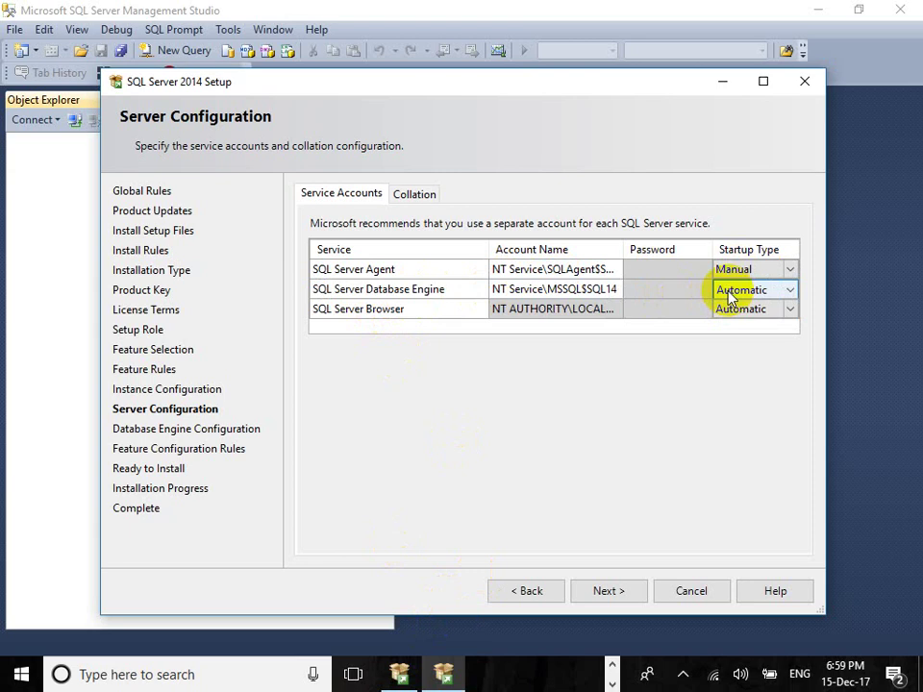
pyautogui.click(753, 272)
pyautogui.click(756, 291)
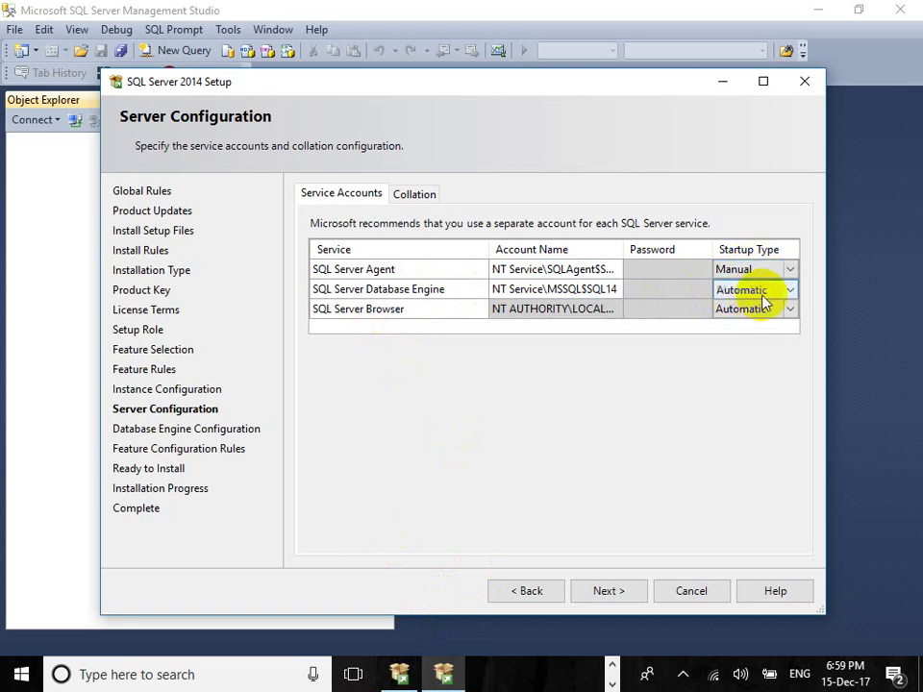
pyautogui.click(754, 291)
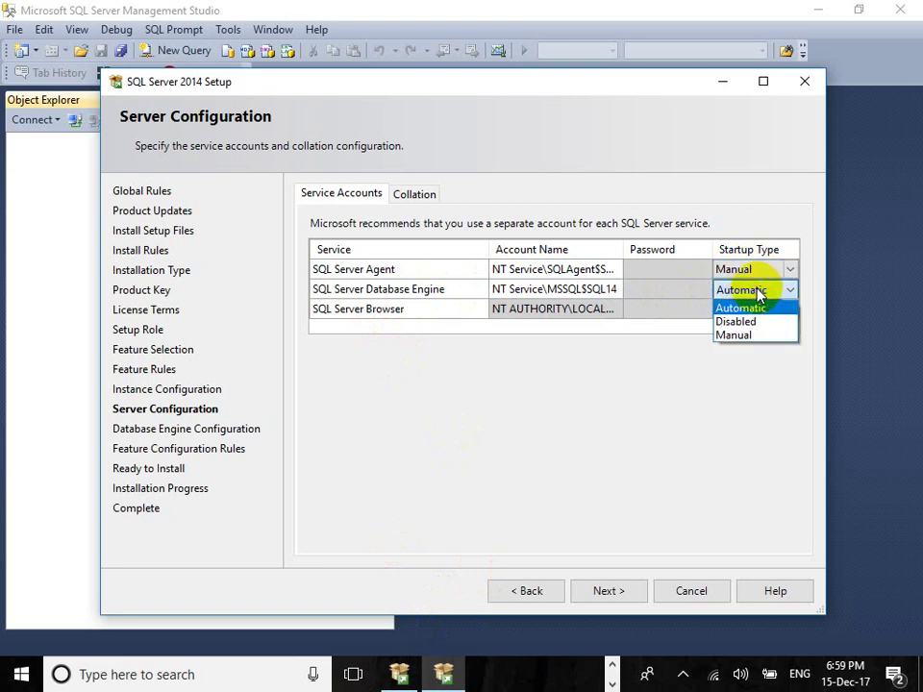
pyautogui.click(756, 292)
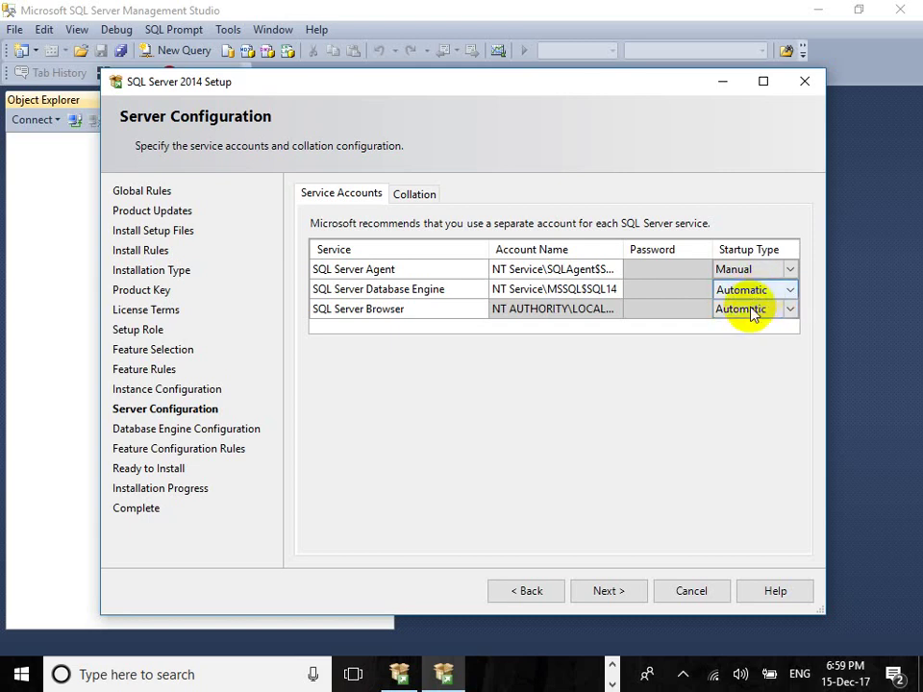
# Keep Automatic as the SQL Server Database Engine startup type and continue to the Database Engine Configuration page.
pyautogui.click(742, 303)
pyautogui.click(739, 304)
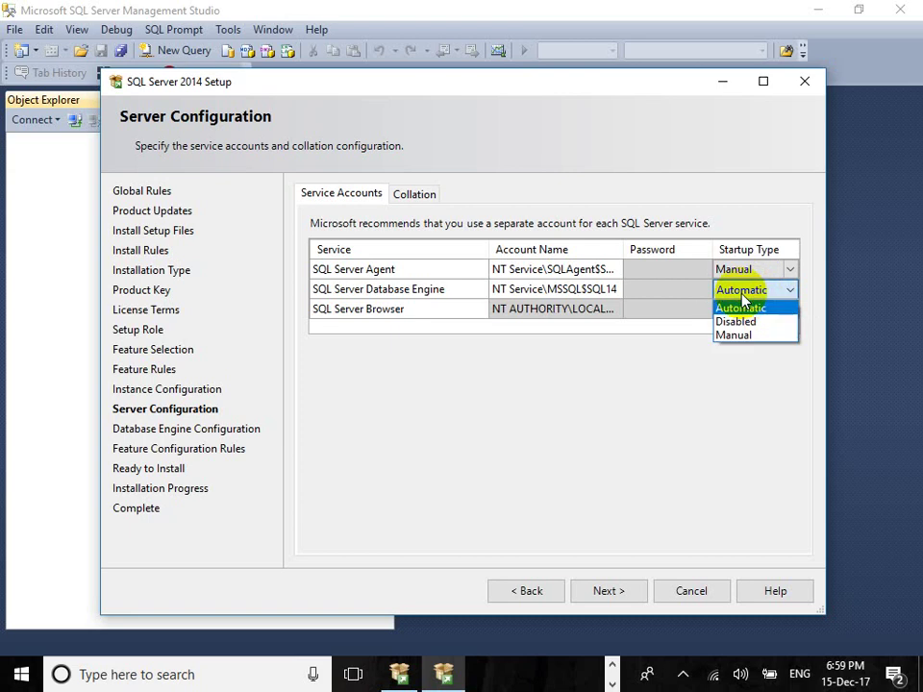
pyautogui.click(739, 306)
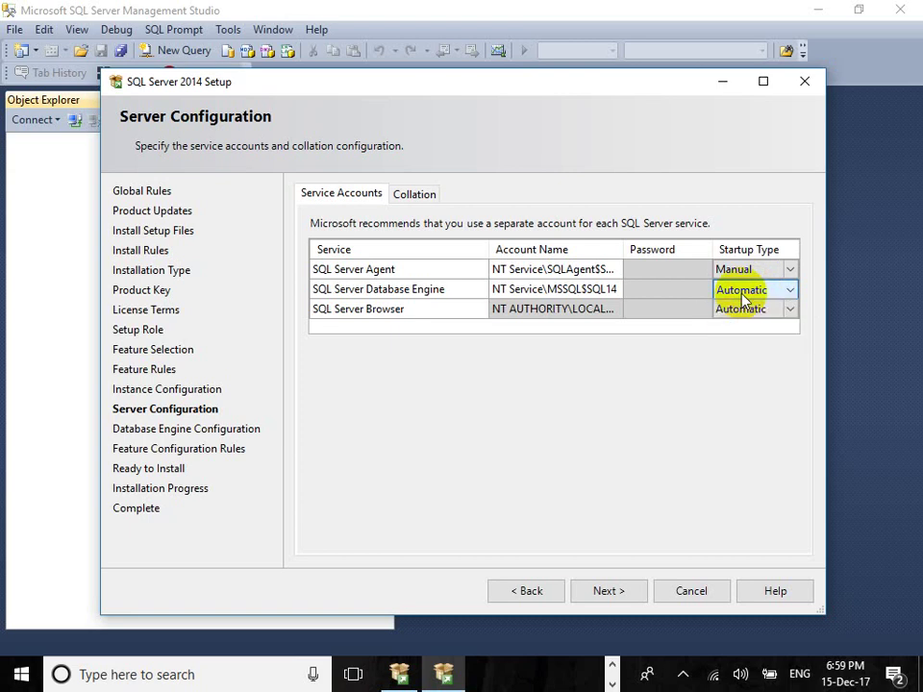
pyautogui.click(746, 308)
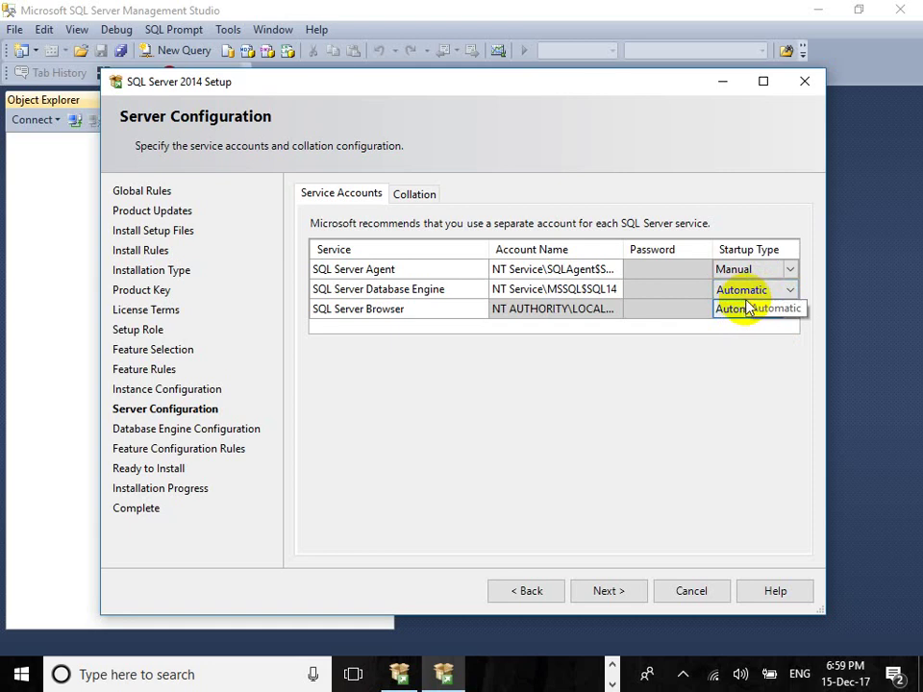
pyautogui.click(749, 306)
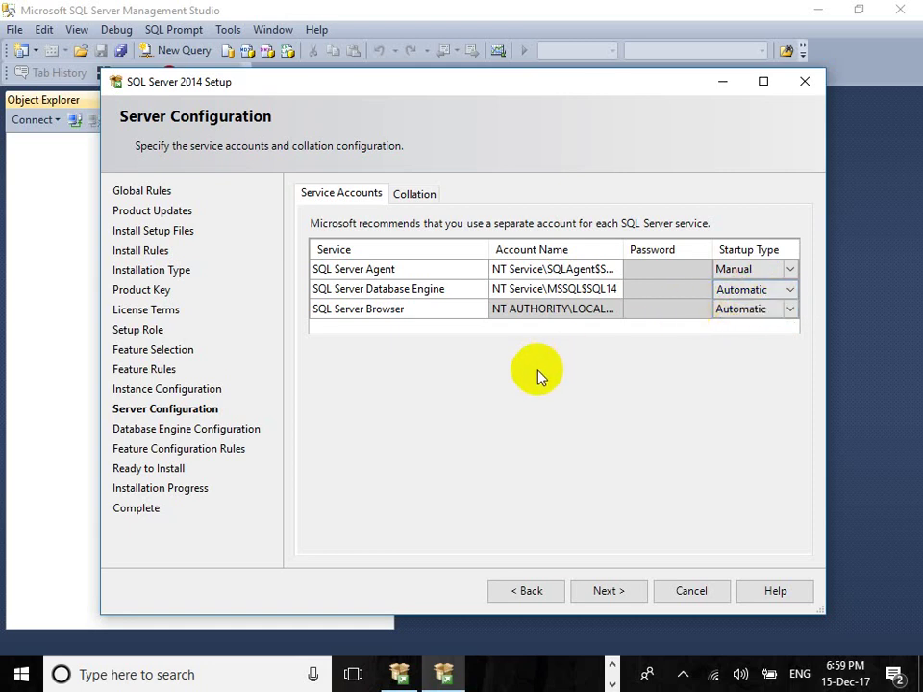
pyautogui.click(739, 288)
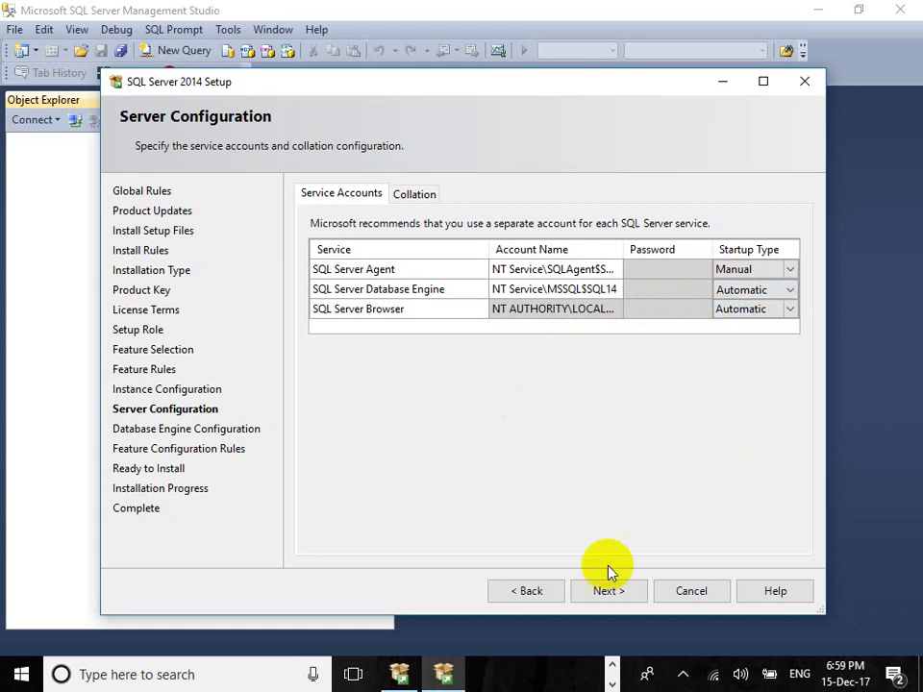
pyautogui.click(603, 592)
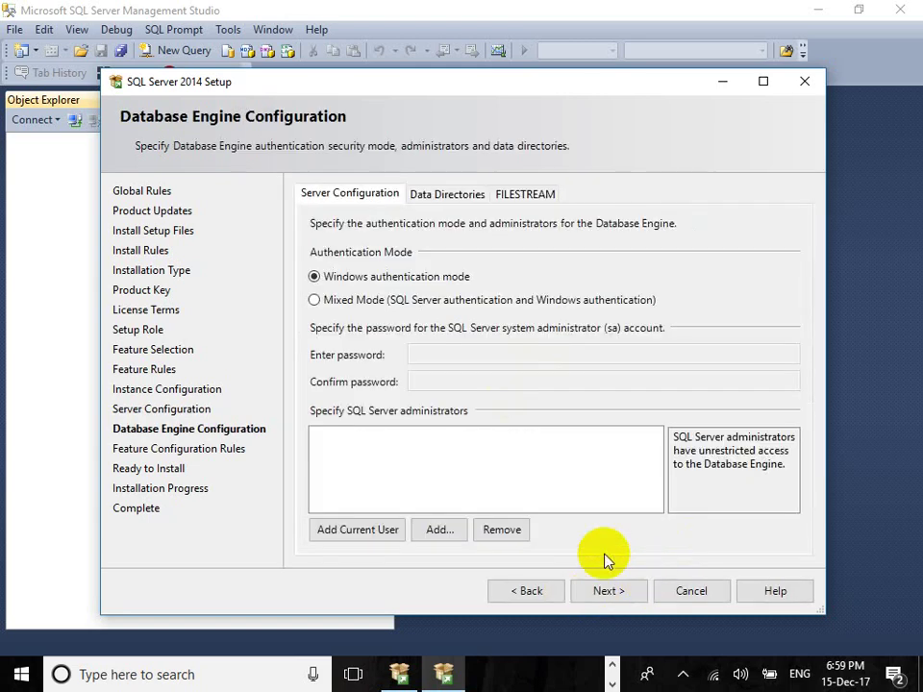
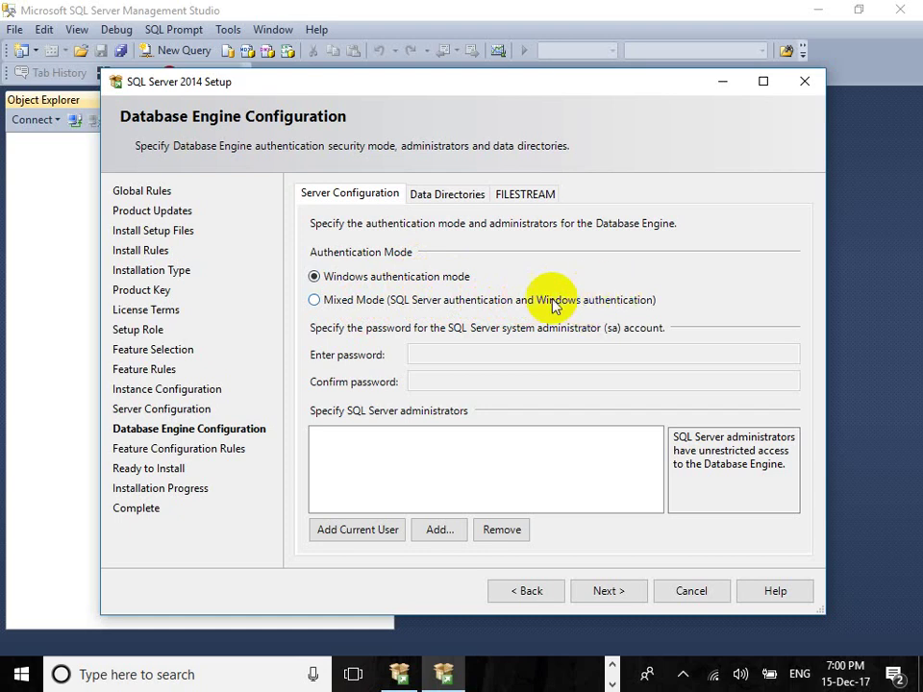
# Switch to the second Management Studio window showing the Connect to Server dialog.
pyautogui.click(613, 670)
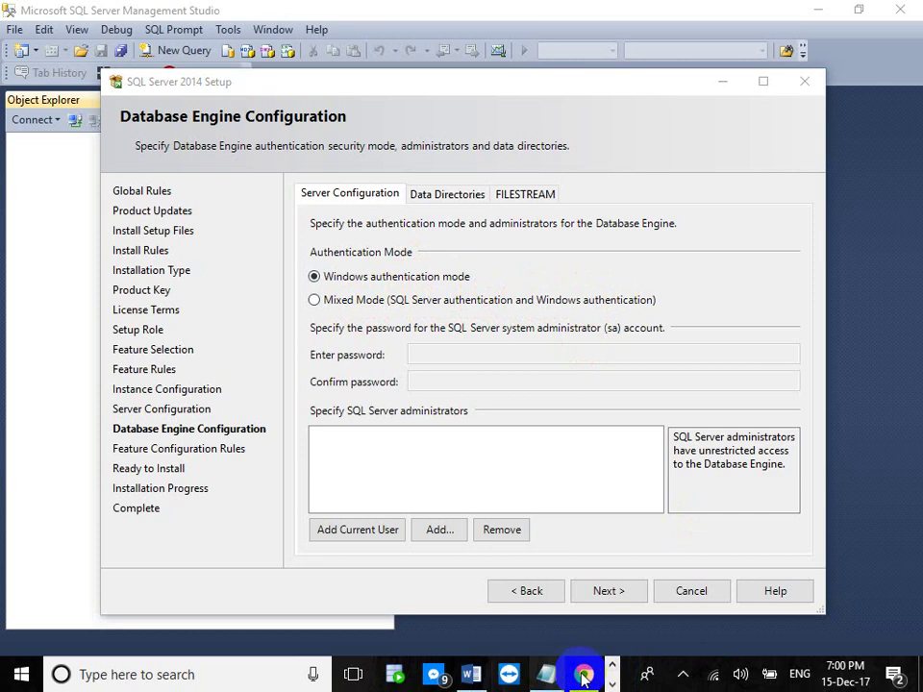
pyautogui.click(616, 665)
pyautogui.moveTo(547, 672)
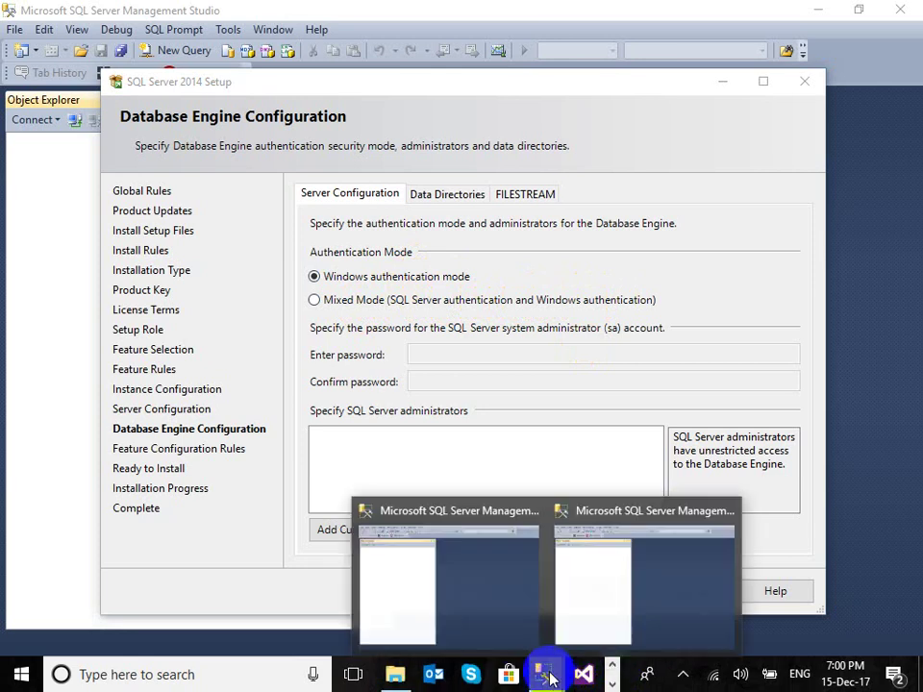
pyautogui.click(609, 600)
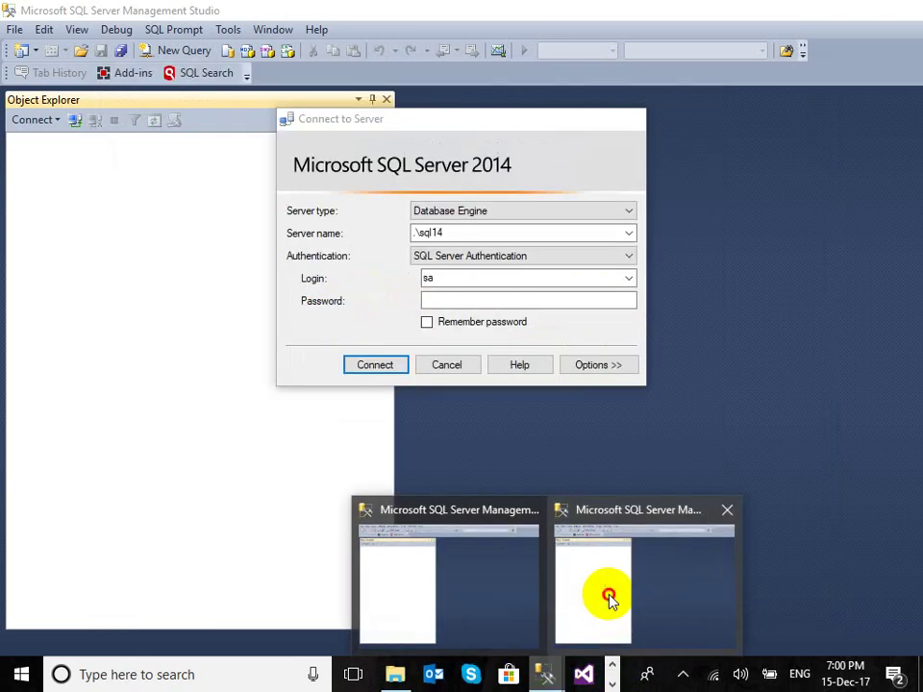
# Replace the server name with a period, choose Windows Authentication, and connect to the database engine.
pyautogui.click(476, 252)
pyautogui.click(496, 236)
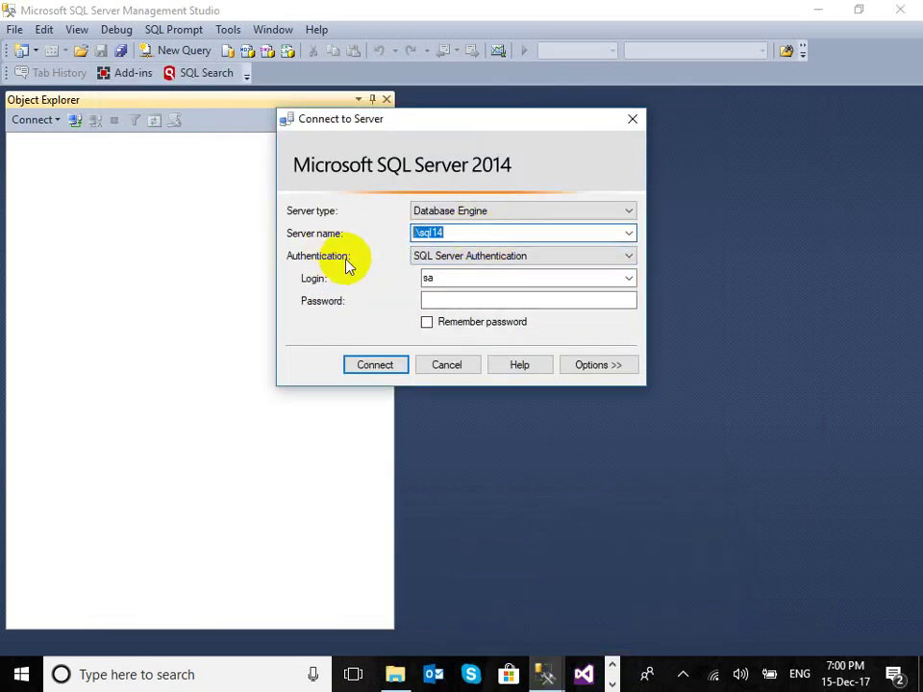
pyautogui.press('Delete')
pyautogui.click(521, 256)
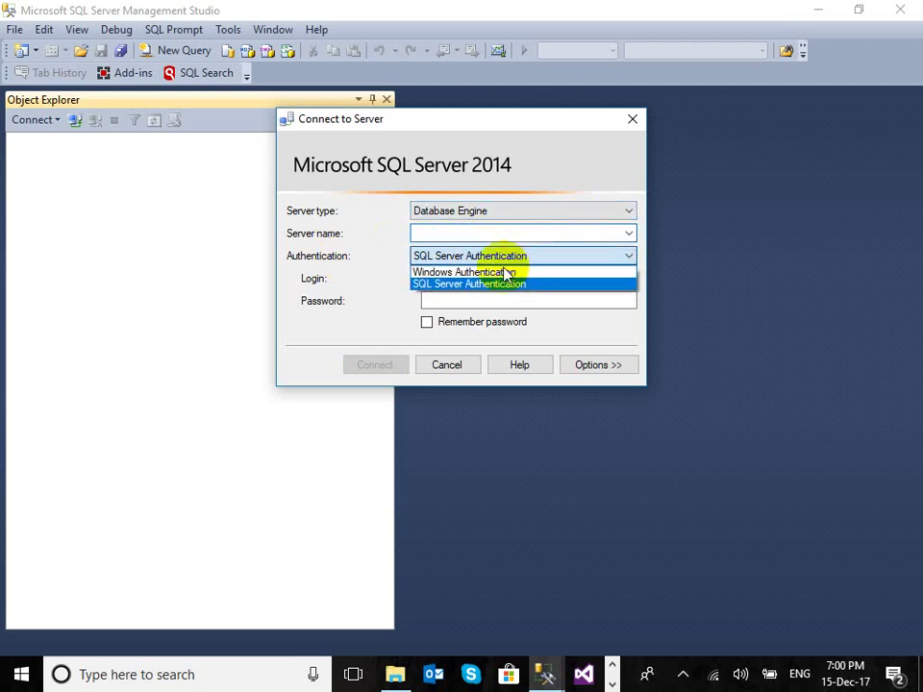
pyautogui.click(505, 271)
pyautogui.click(484, 229)
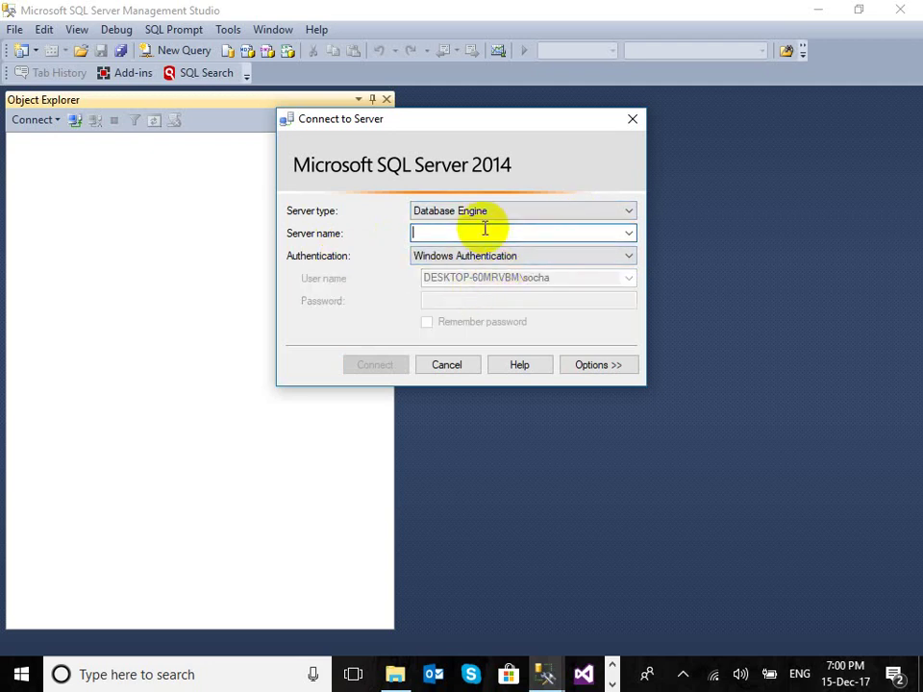
pyautogui.write('.')
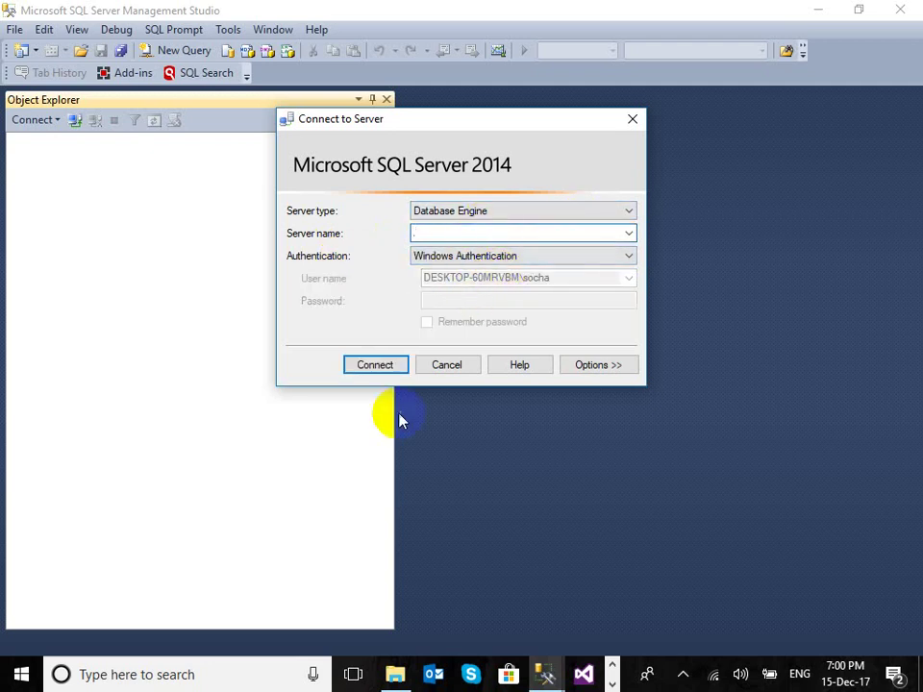
pyautogui.click(376, 365)
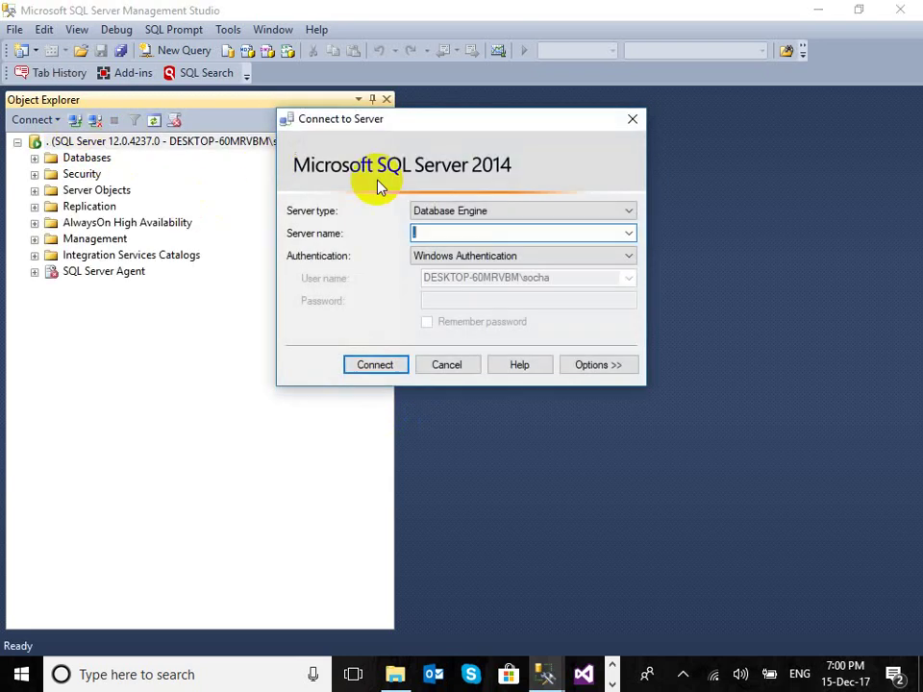
# Connect to the local database engine using SQL Server Authentication with the sa login and its password.
pyautogui.click(443, 264)
pyautogui.click(424, 285)
pyautogui.click(467, 300)
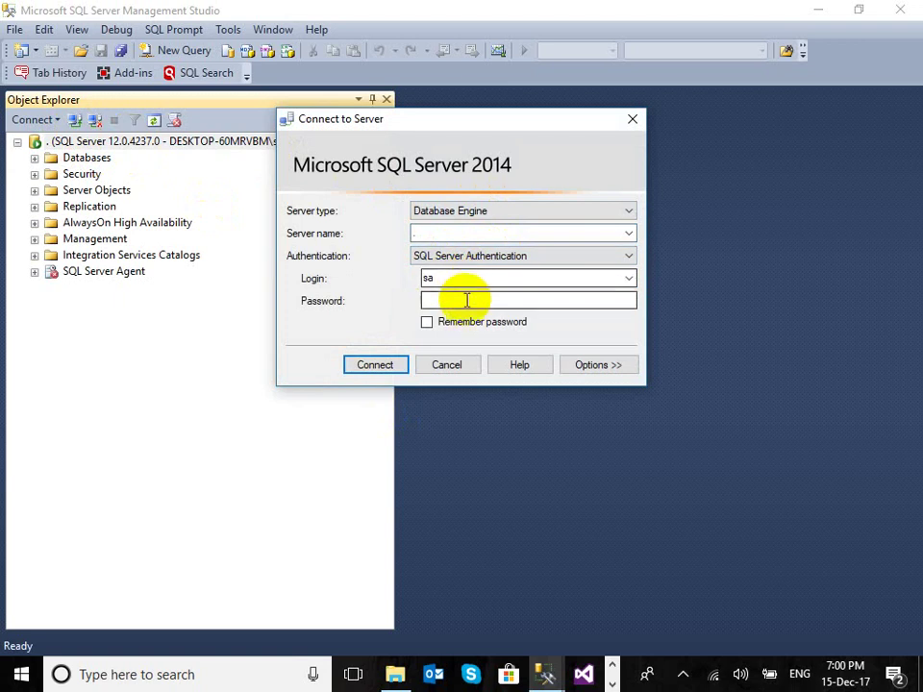
pyautogui.click(516, 258)
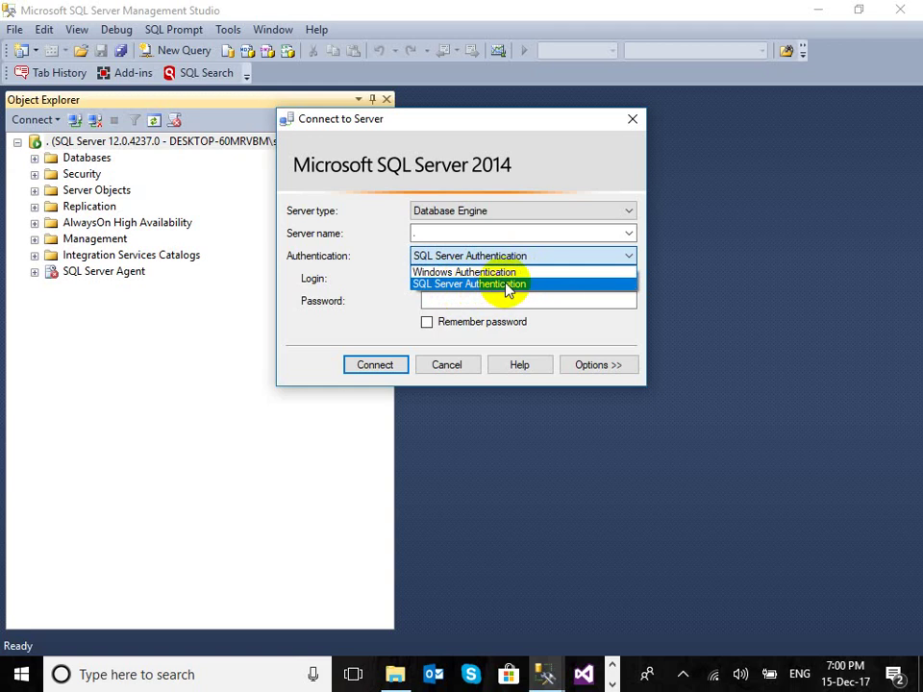
pyautogui.click(377, 254)
pyautogui.click(454, 300)
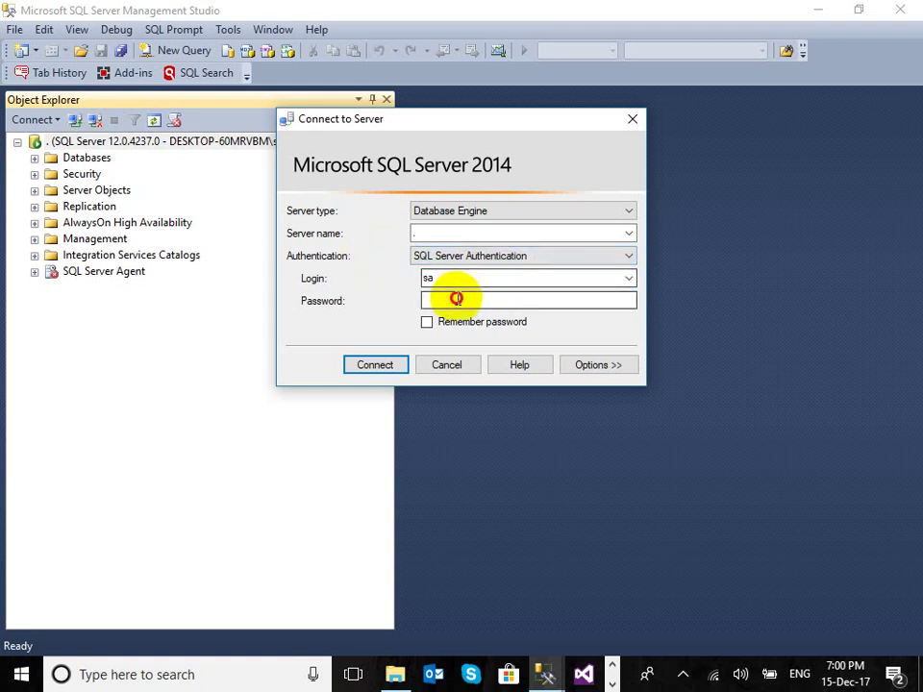
pyautogui.write('1')
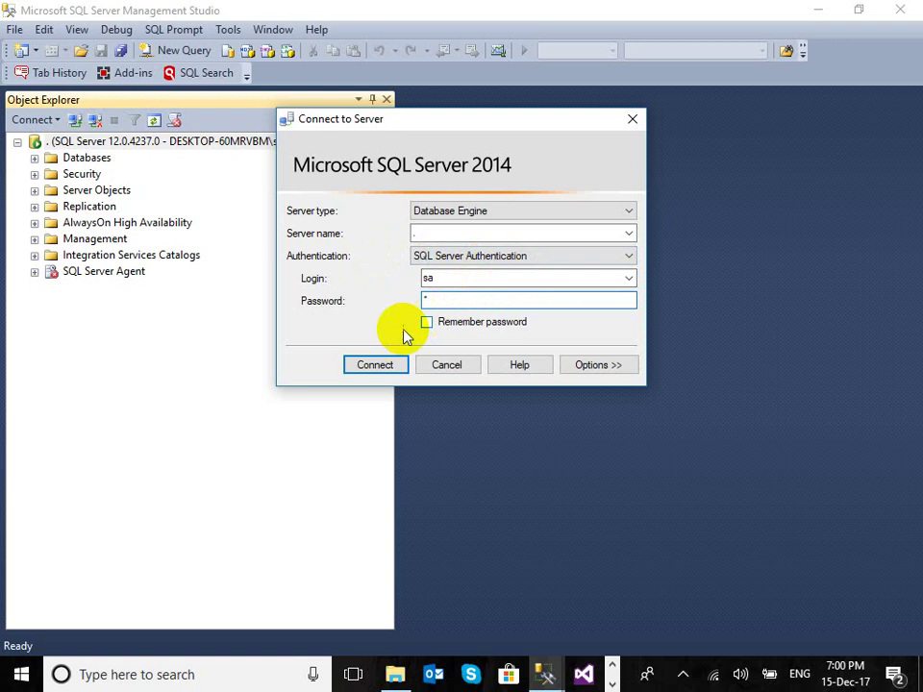
pyautogui.click(381, 365)
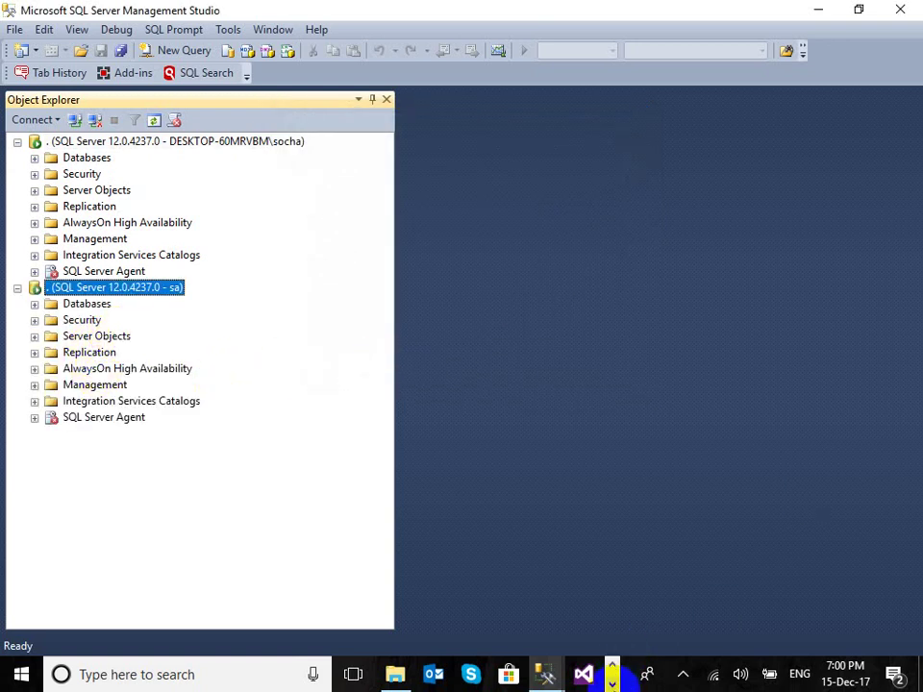
# Switch to SQL Server 2014 Setup, choose Mixed Mode authentication, and enter and confirm the sa account password.
pyautogui.click(611, 665)
pyautogui.click(612, 664)
pyautogui.click(446, 677)
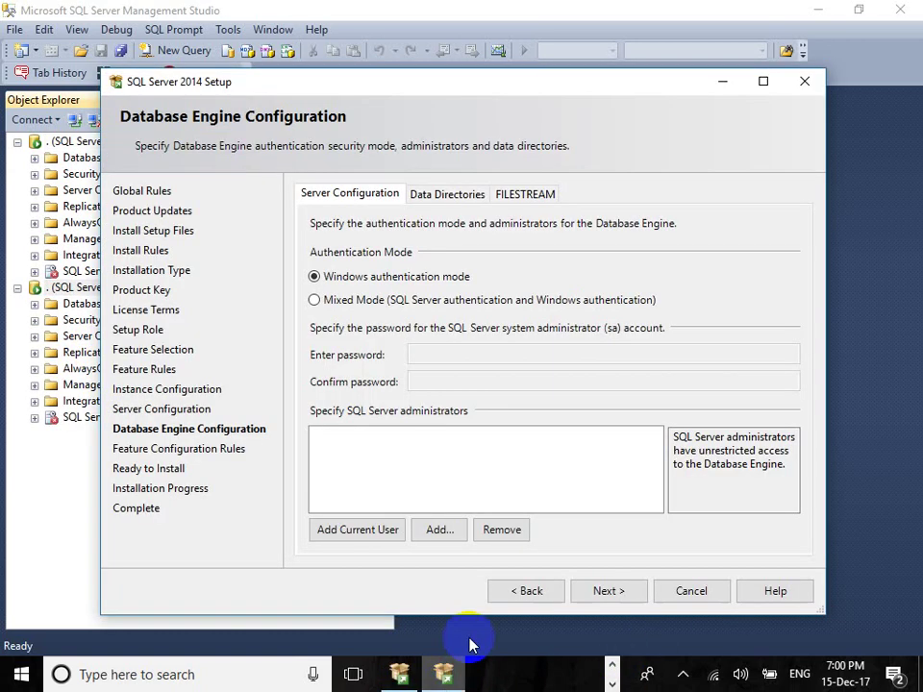
pyautogui.click(314, 300)
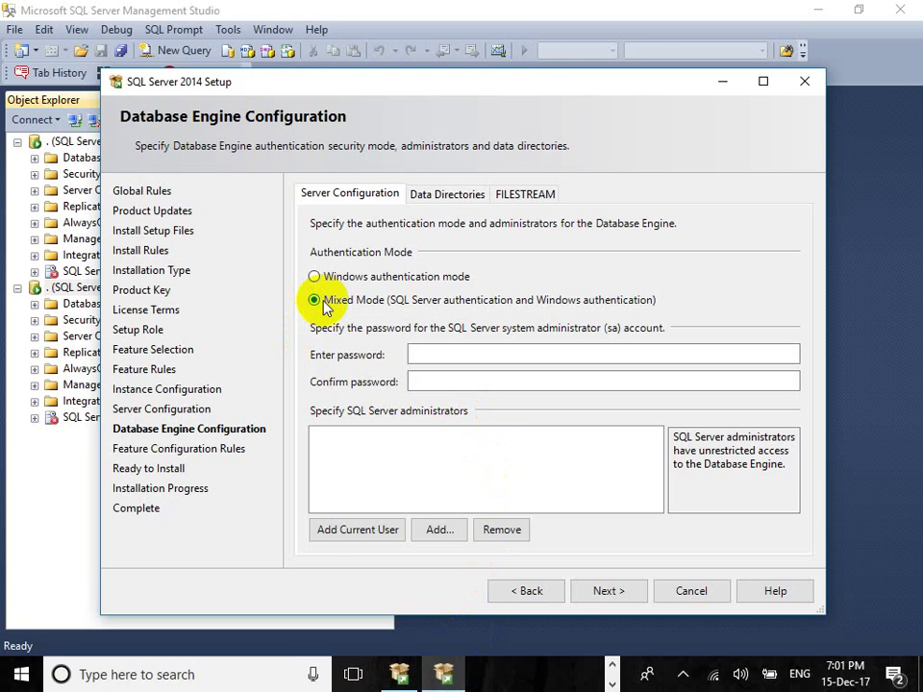
pyautogui.click(428, 356)
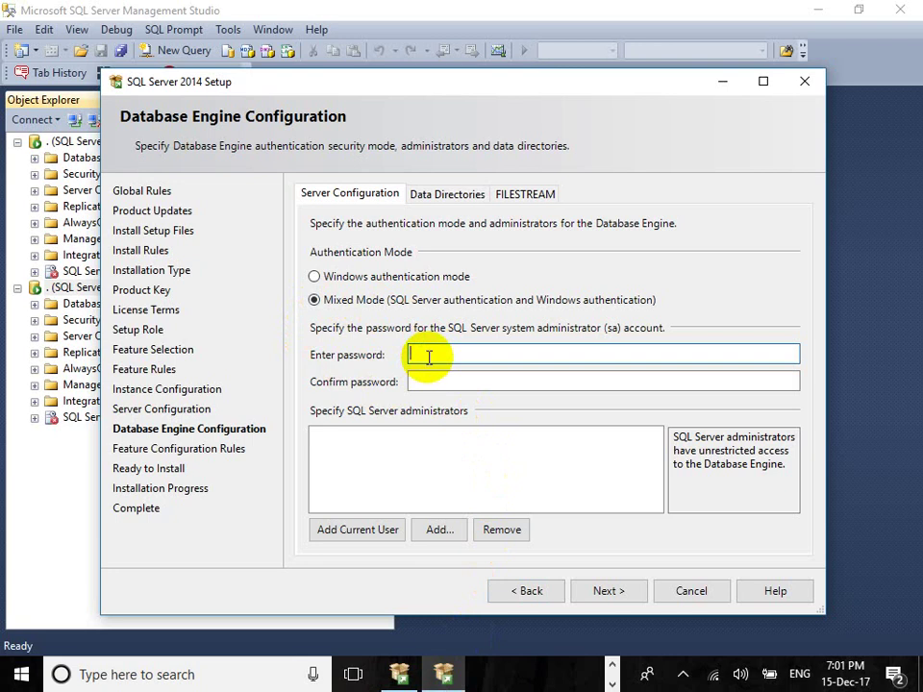
pyautogui.write('1')
pyautogui.click(422, 376)
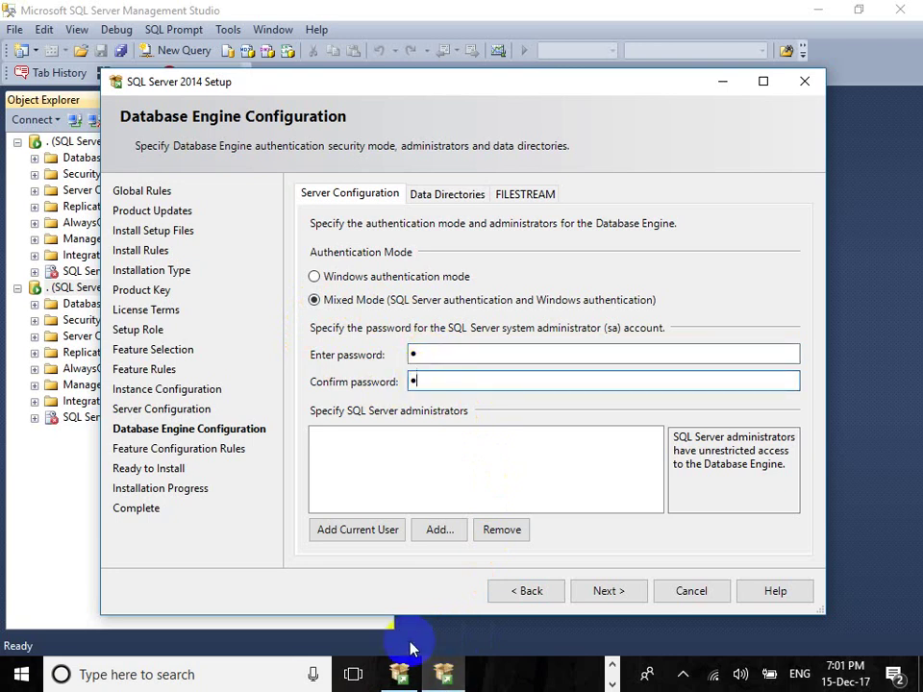
# Switch to Management Studio and examine the users in the MFI database's security folder under the sa connection.
pyautogui.click(613, 665)
pyautogui.moveTo(541, 671)
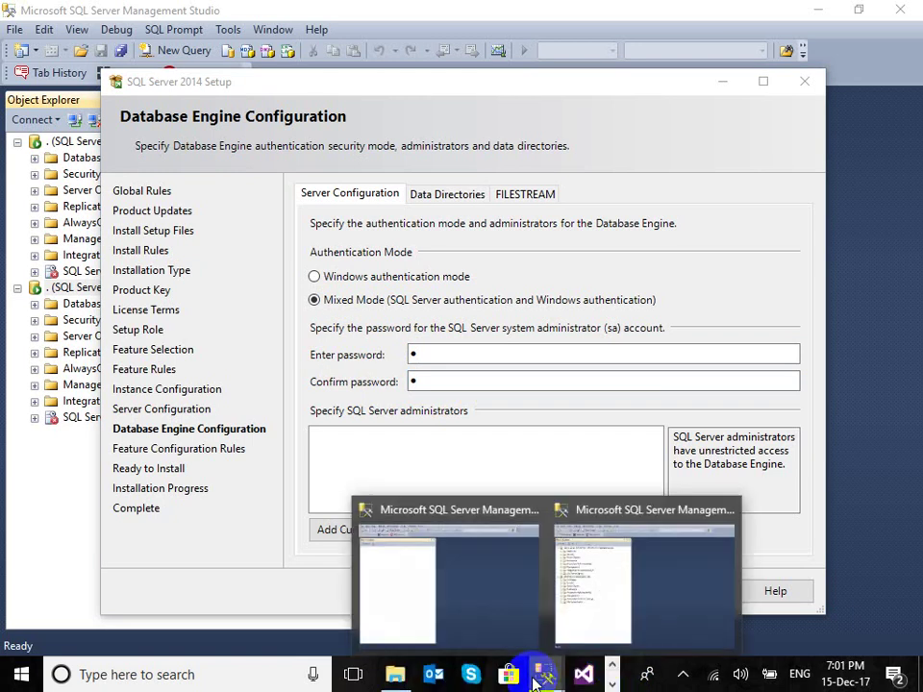
pyautogui.click(557, 591)
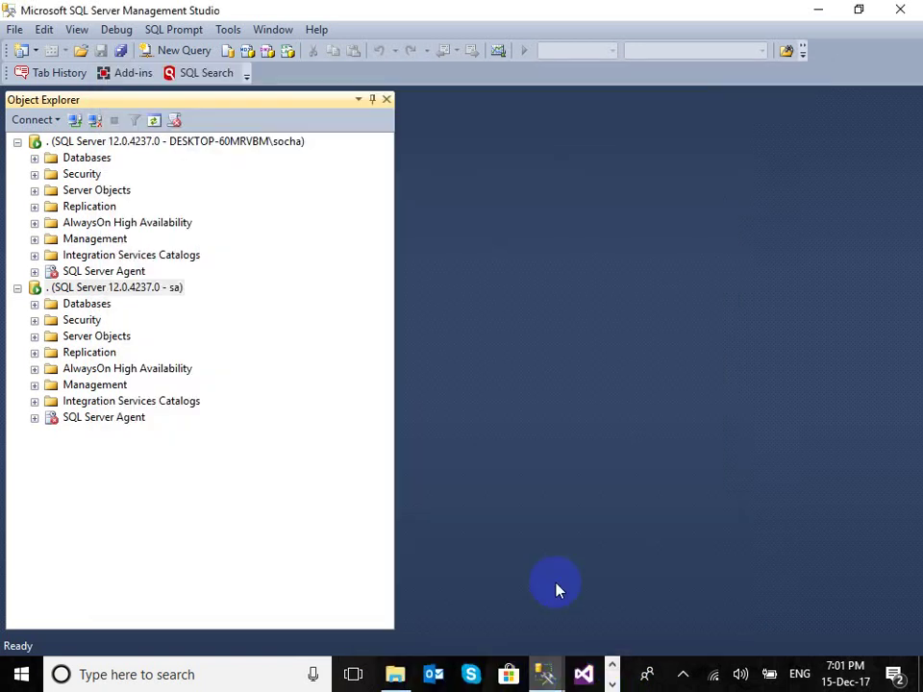
pyautogui.click(34, 304)
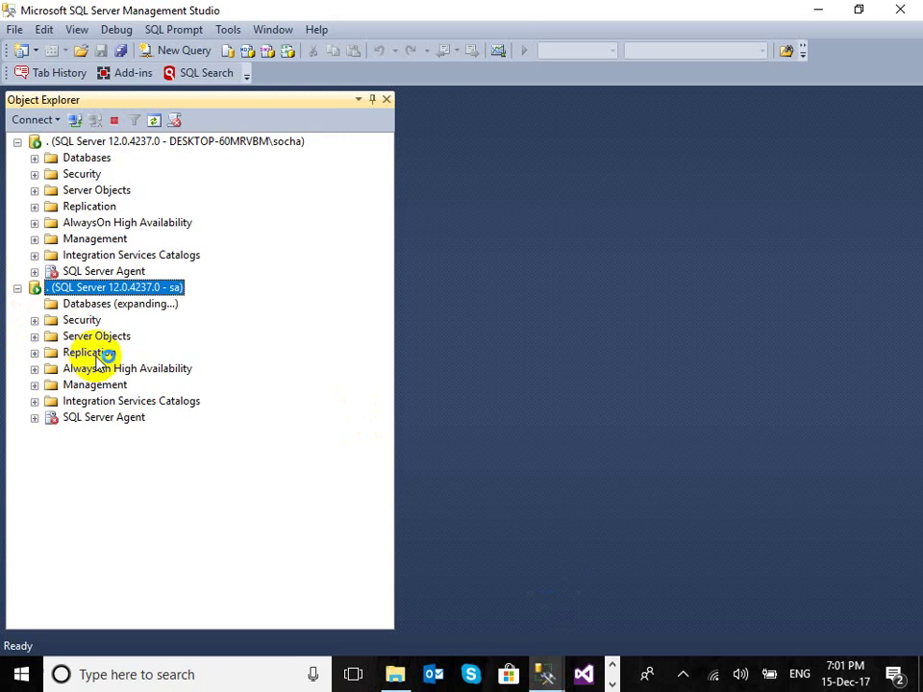
pyautogui.scroll(-3, 101, 414)
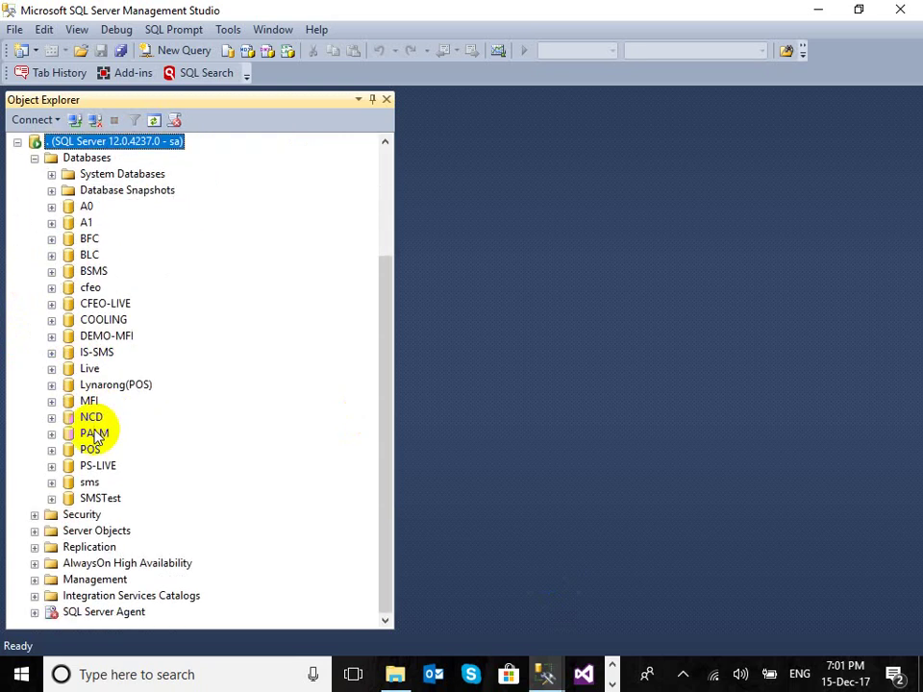
pyautogui.click(46, 404)
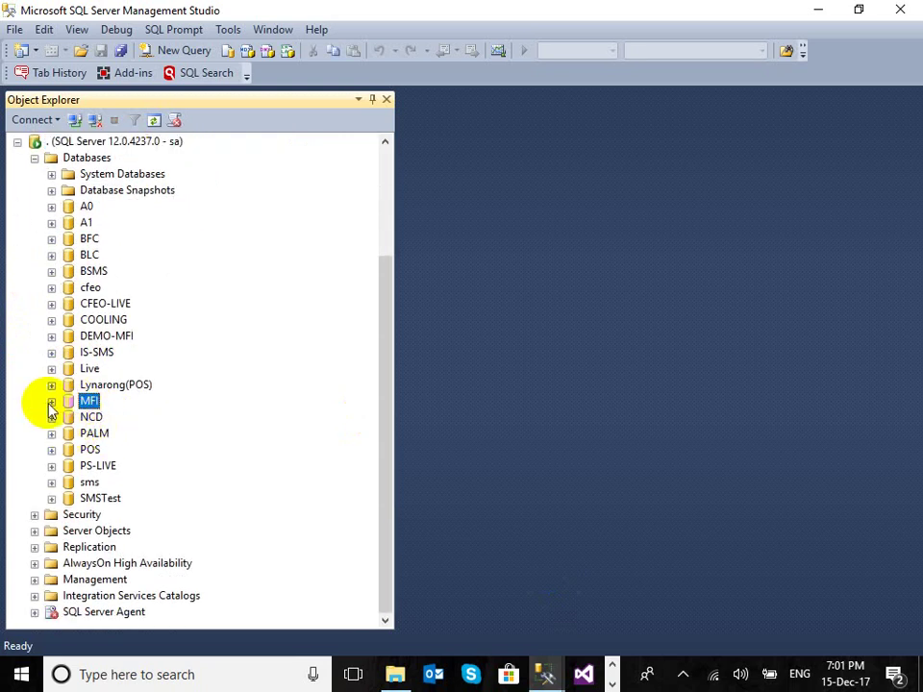
pyautogui.click(51, 402)
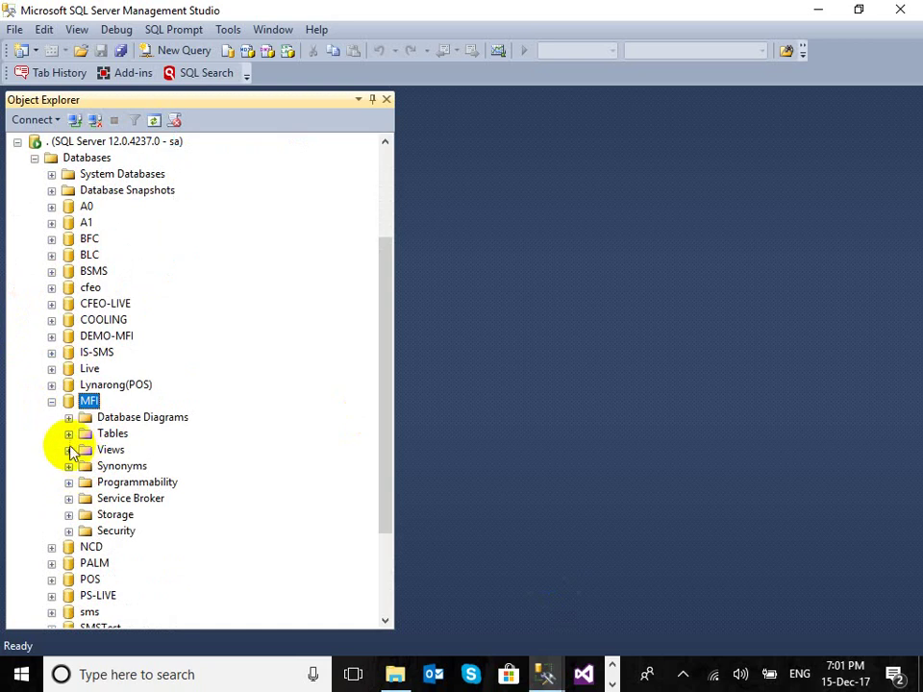
pyautogui.click(69, 531)
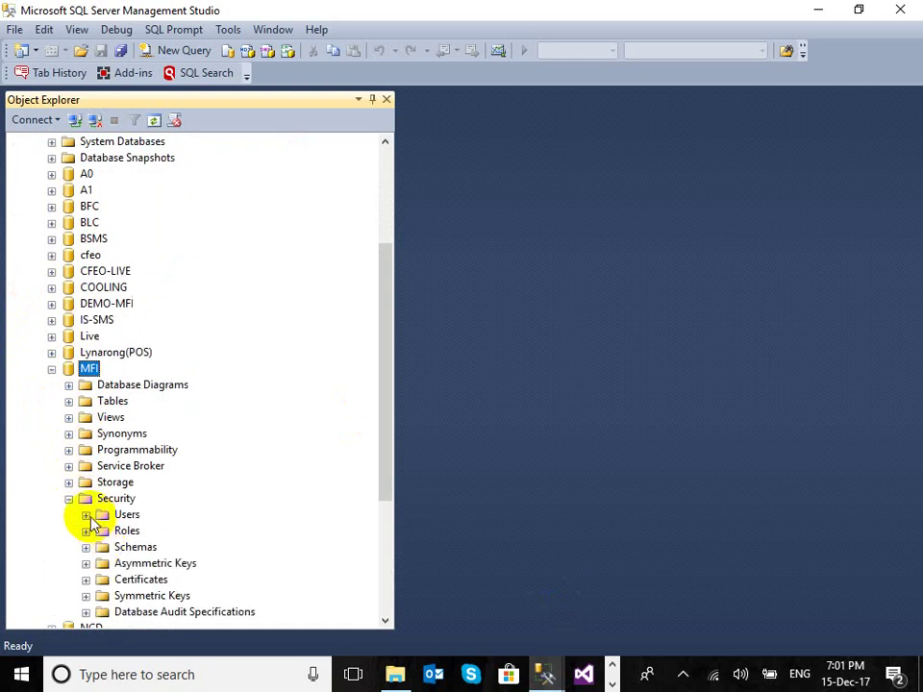
pyautogui.click(86, 516)
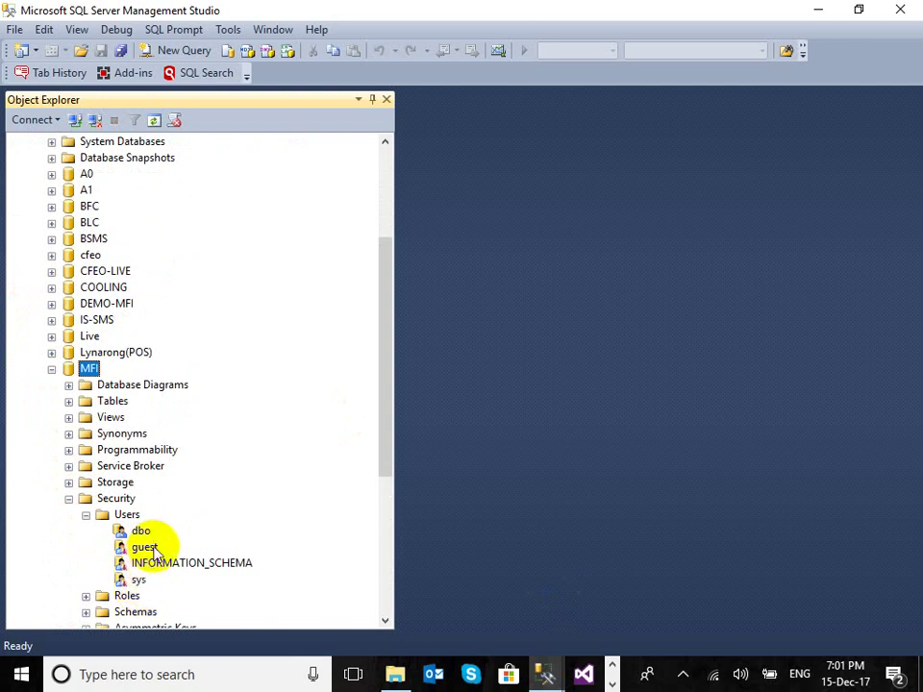
pyautogui.click(85, 515)
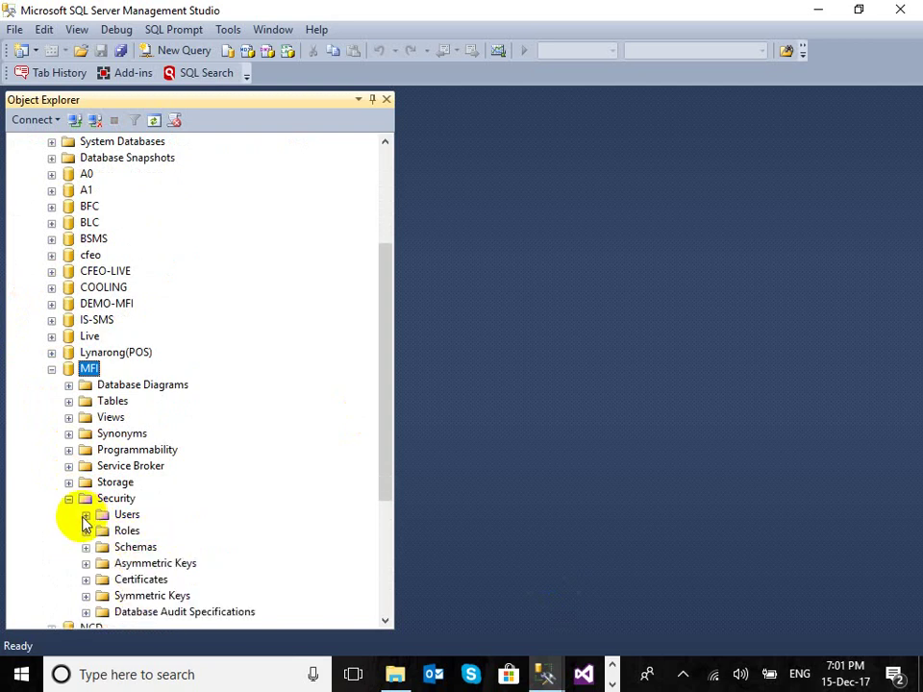
# Examine the server-level logins, including sa, in the server's own Security folder.
pyautogui.scroll(-4, 106, 524)
pyautogui.scroll(-1, 115, 519)
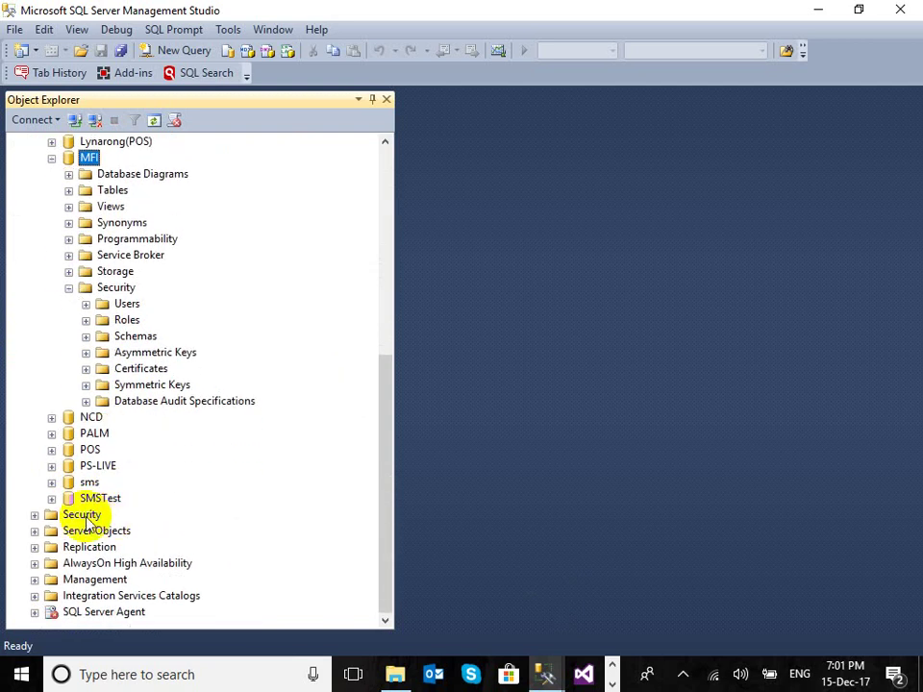
pyautogui.click(34, 514)
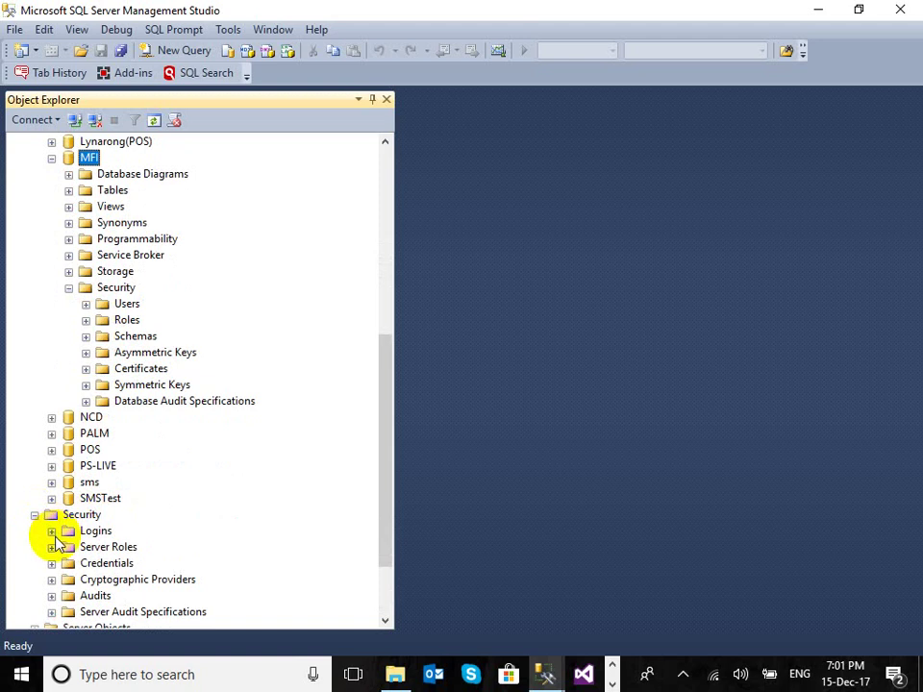
pyautogui.click(52, 532)
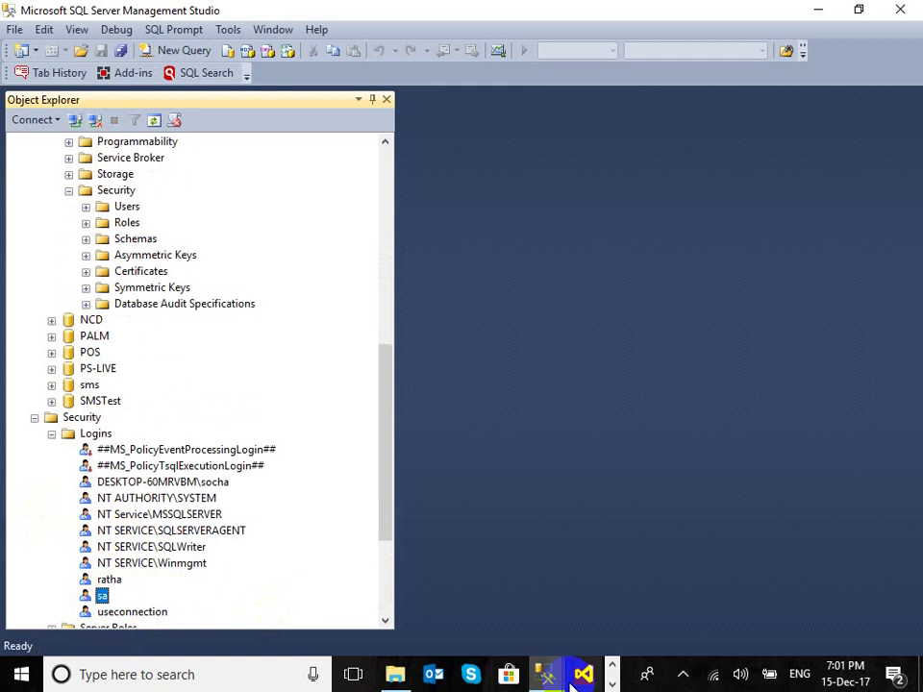
# Switch back to the SQL Server 2014 Setup window showing the Database Engine Configuration page.
pyautogui.click(611, 678)
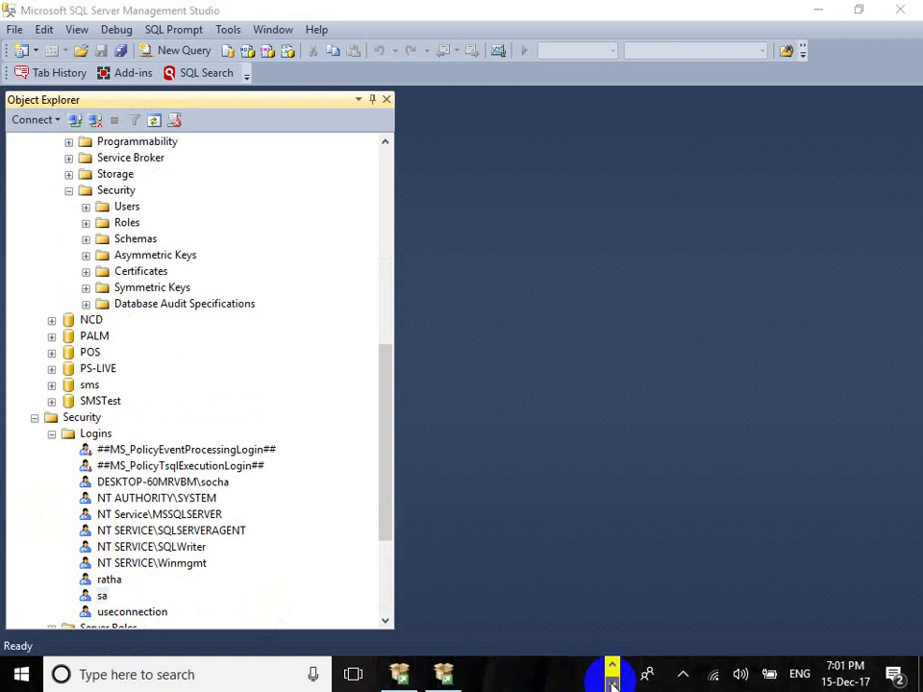
pyautogui.click(613, 676)
pyautogui.click(613, 673)
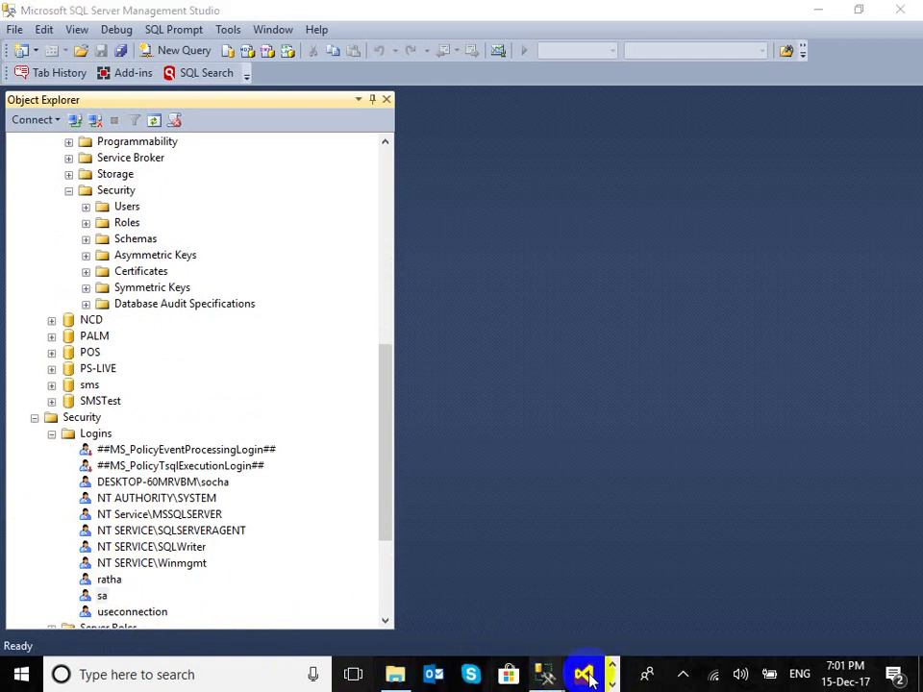
pyautogui.click(612, 681)
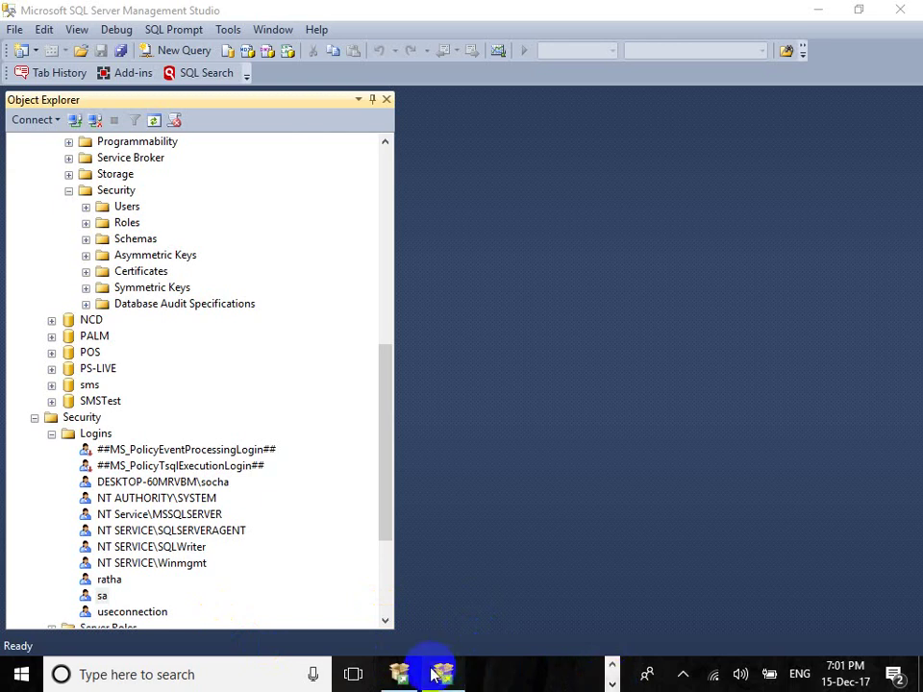
pyautogui.click(438, 674)
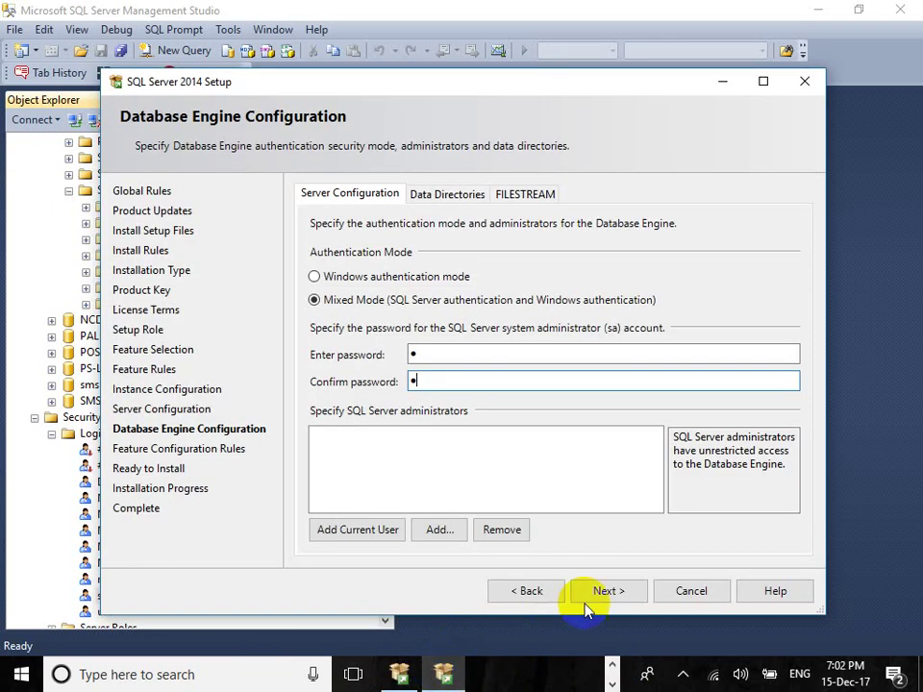
# Add the current user as a SQL Server administrator and replace the sa password in both the password and confirmation fields.
pyautogui.click(474, 358)
pyautogui.doubleClick(474, 360)
pyautogui.doubleClick(415, 386)
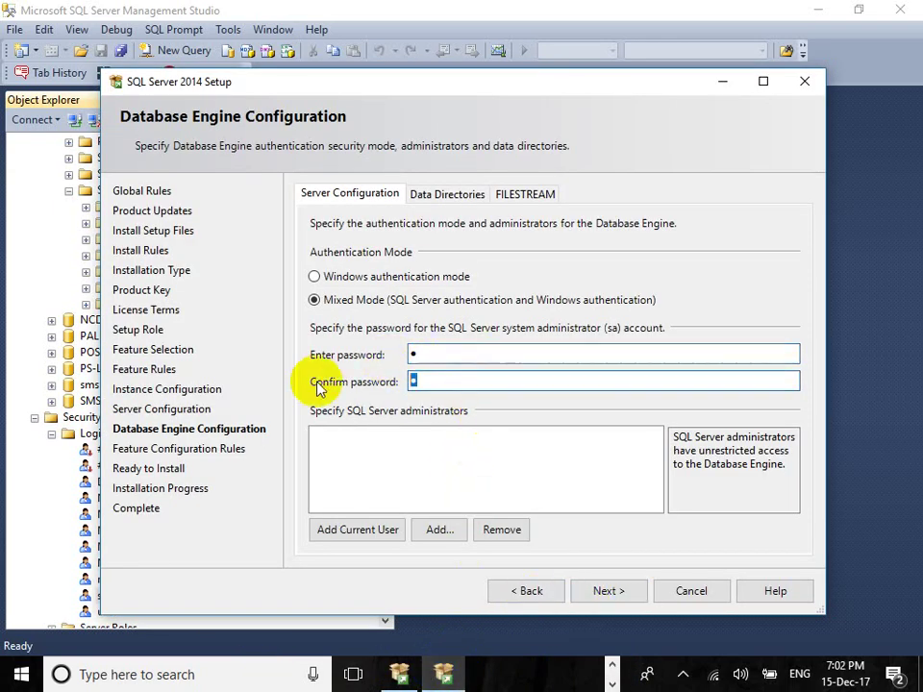
pyautogui.doubleClick(465, 352)
pyautogui.doubleClick(437, 380)
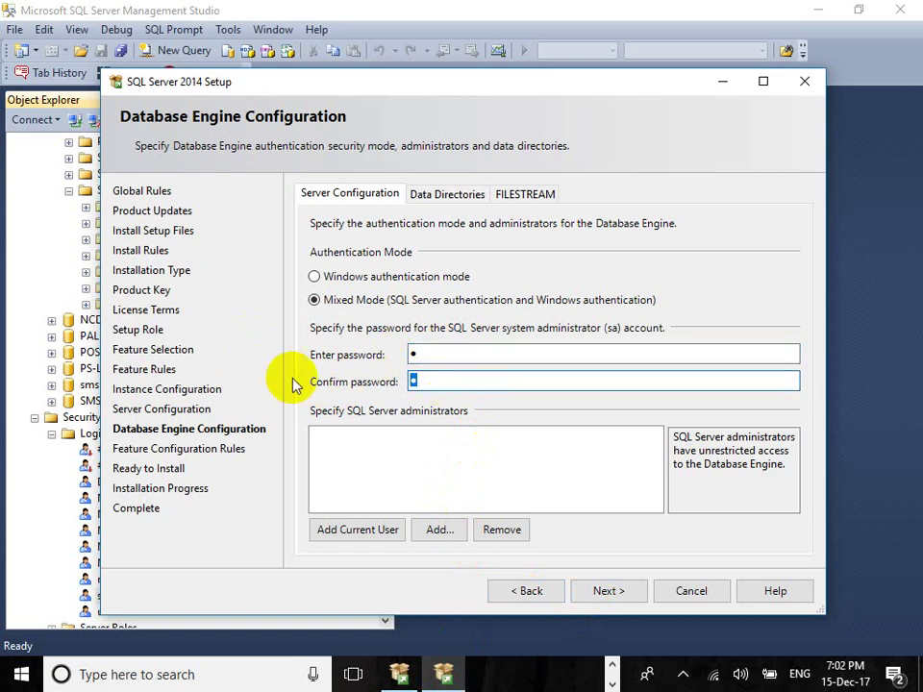
pyautogui.click(414, 353)
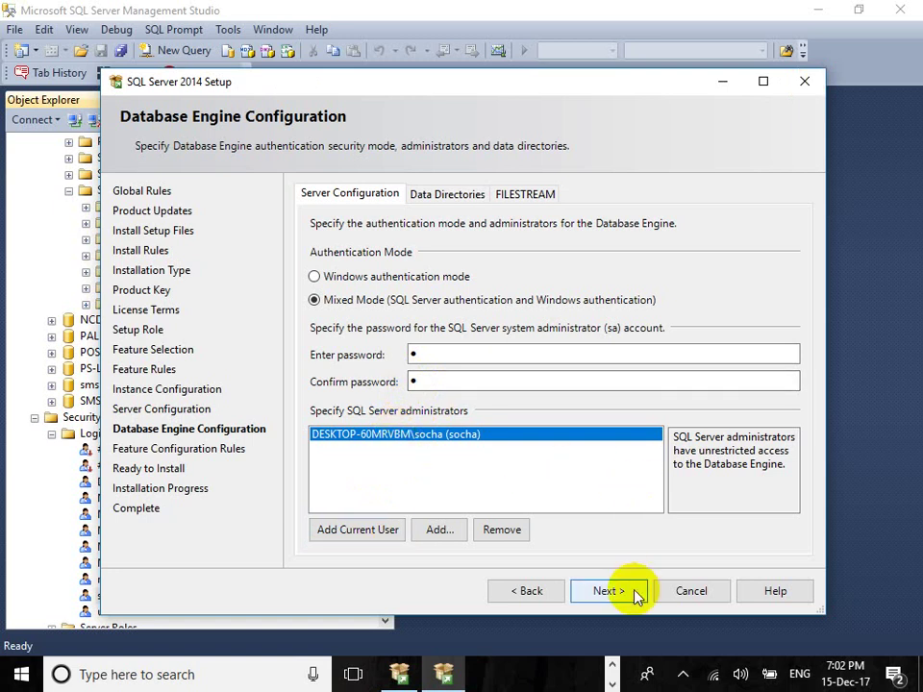
pyautogui.moveTo(447, 355); pyautogui.dragTo(319, 355)
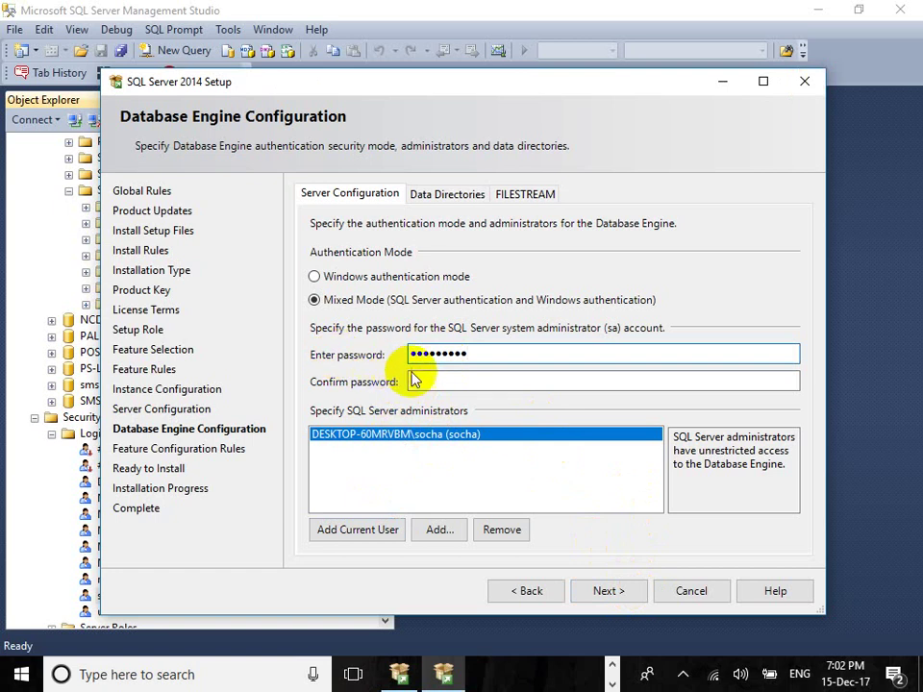
pyautogui.moveTo(415, 382); pyautogui.dragTo(176, 417)
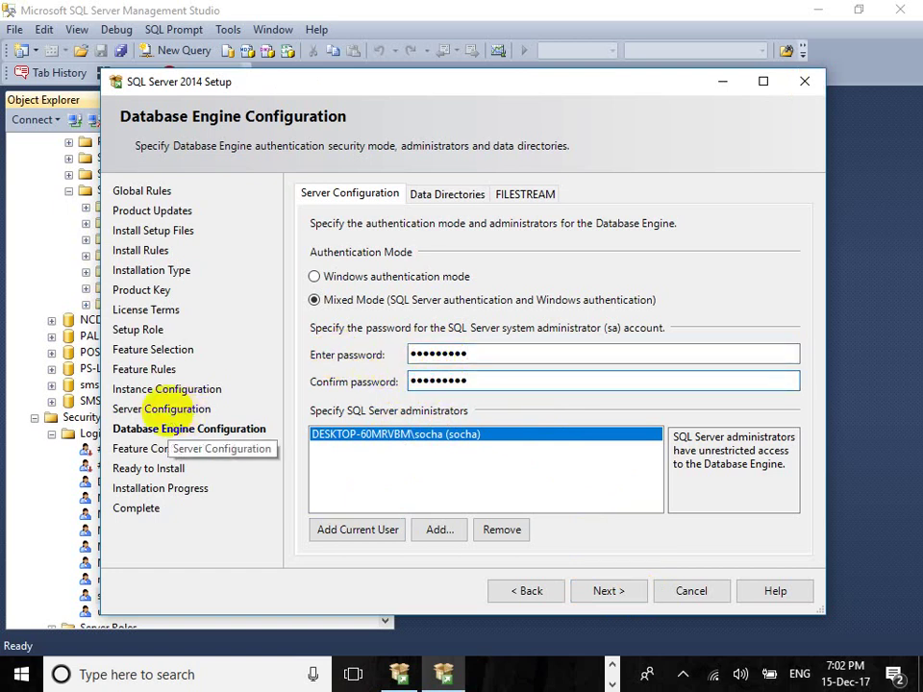
# Start adding another SQL Server administrator, search for all local users and groups, and widen the Name column of the results.
pyautogui.click(440, 532)
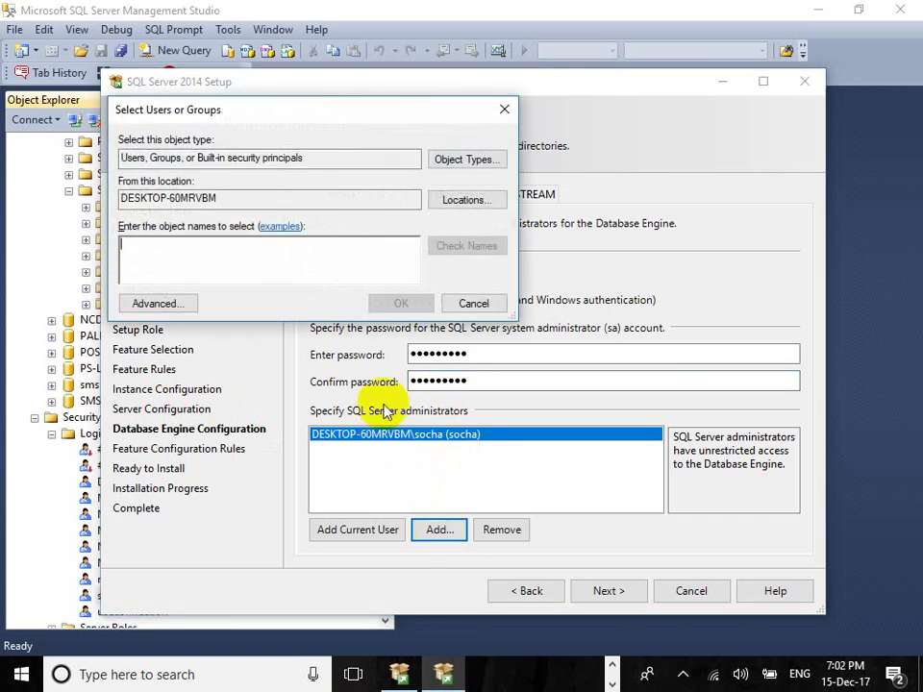
pyautogui.click(176, 305)
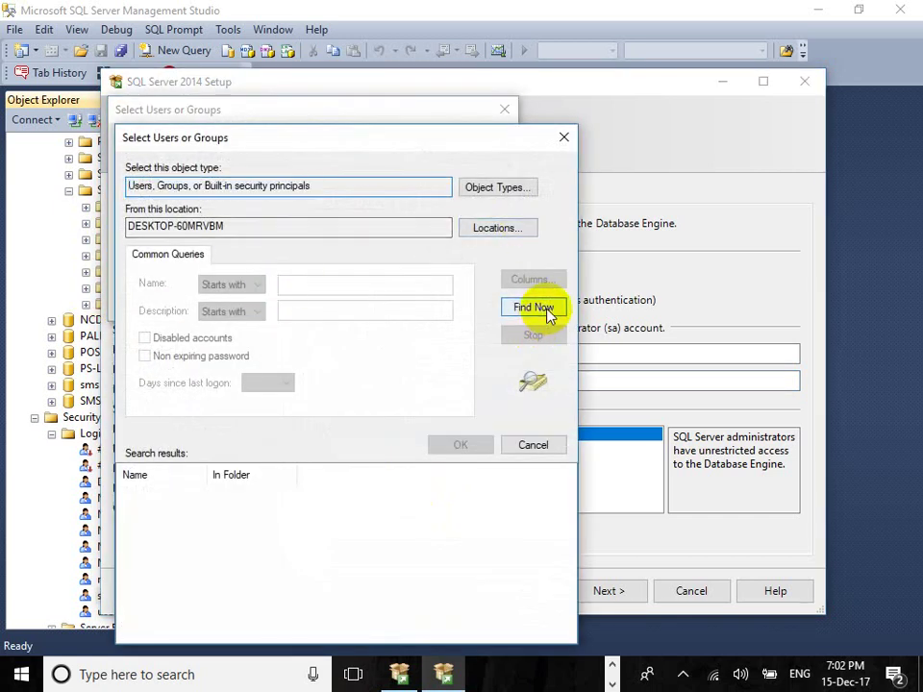
pyautogui.click(546, 310)
pyautogui.scroll(-1, 195, 510)
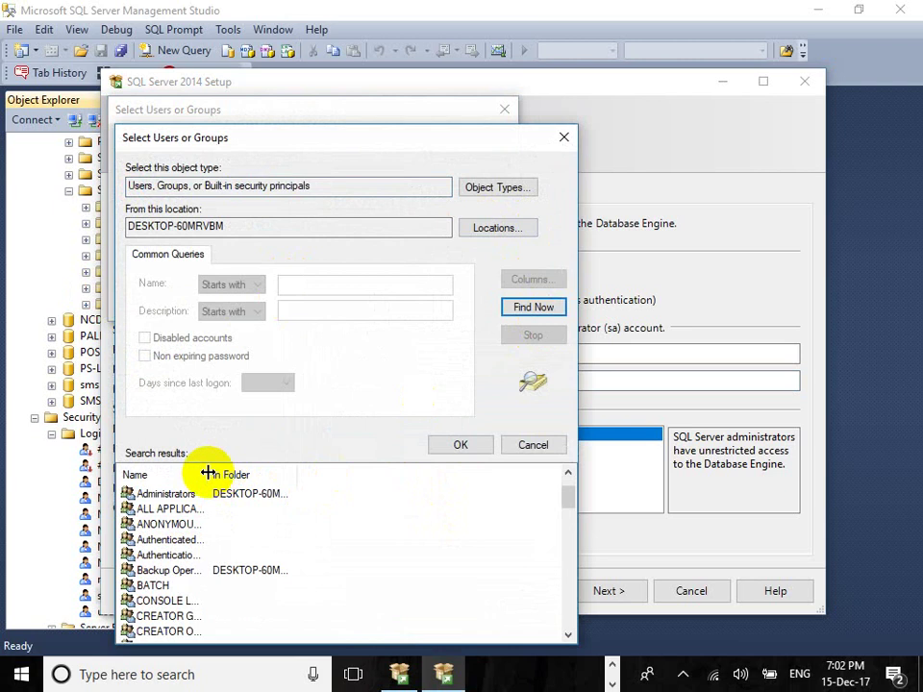
pyautogui.moveTo(207, 473); pyautogui.dragTo(344, 474)
# Examine the found users, groups and built-in security principals, including the Administrator account and the Administrators group.
pyautogui.click(175, 522)
pyautogui.scroll(-4, 211, 544)
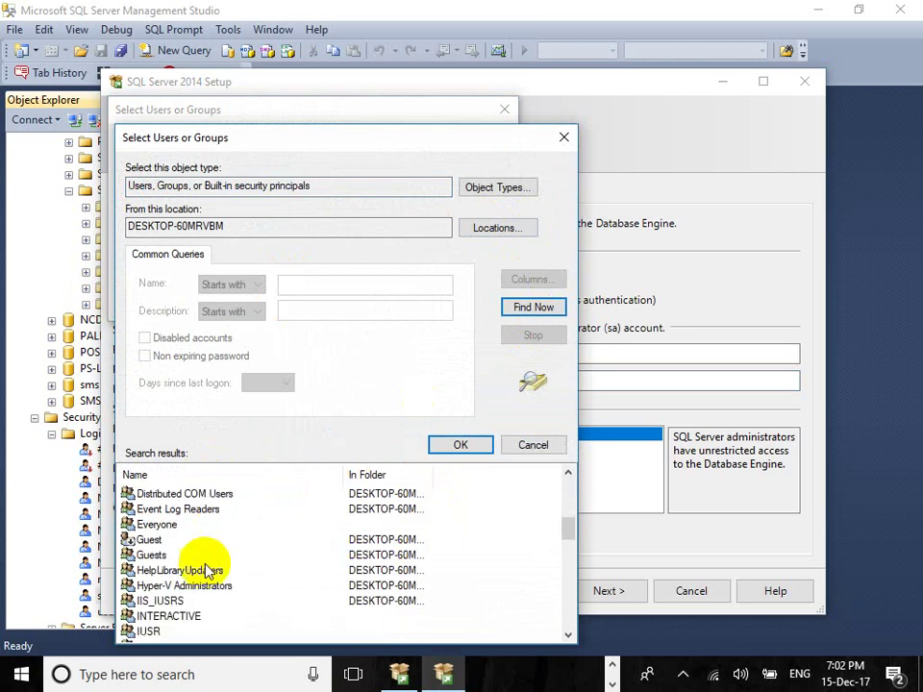
pyautogui.scroll(-9, 192, 610)
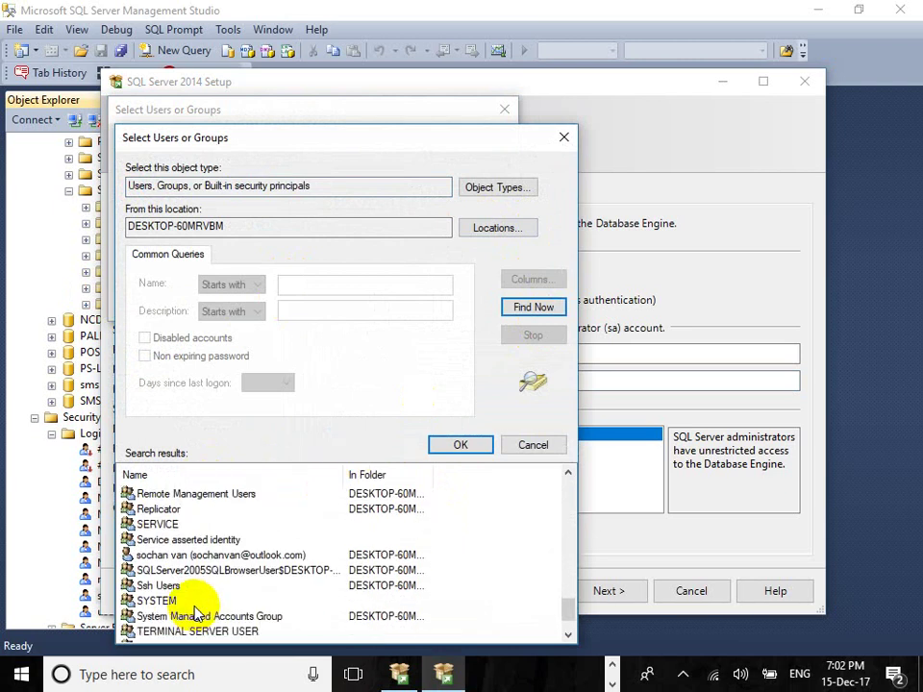
pyautogui.scroll(14, 202, 611)
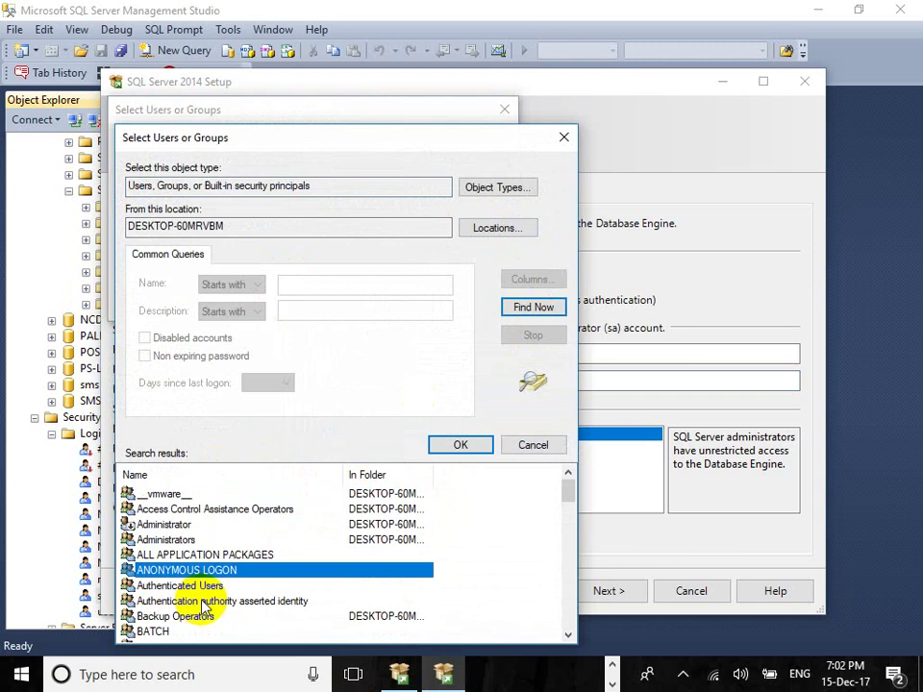
pyautogui.click(186, 495)
pyautogui.click(157, 526)
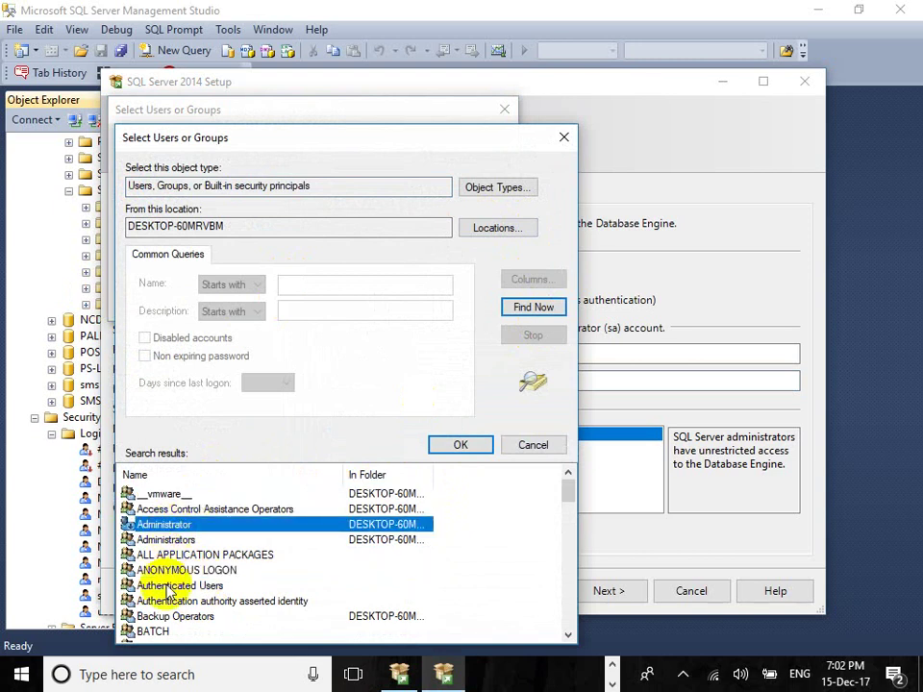
pyautogui.click(144, 586)
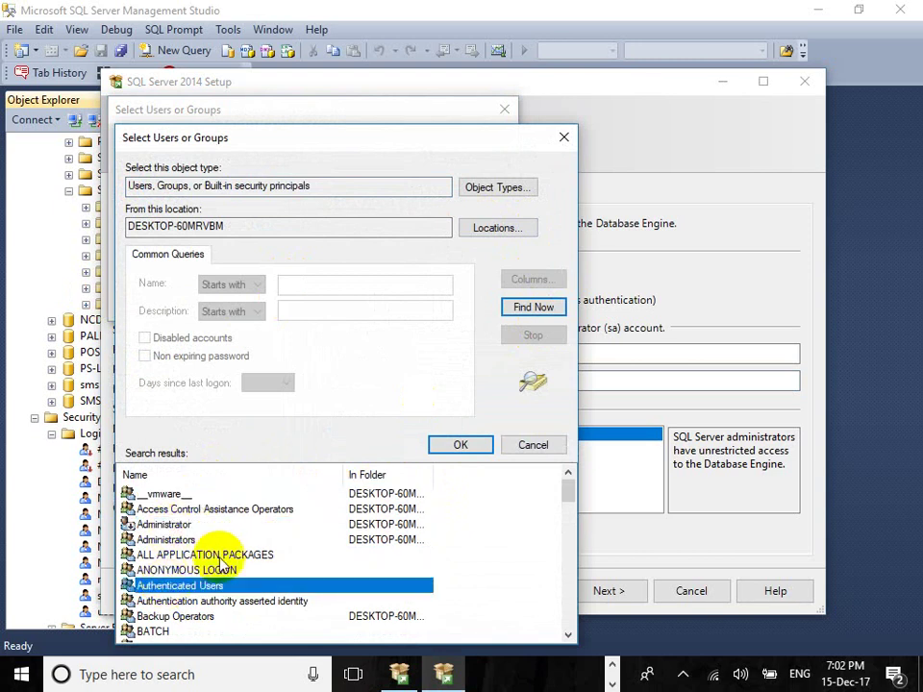
pyautogui.click(173, 541)
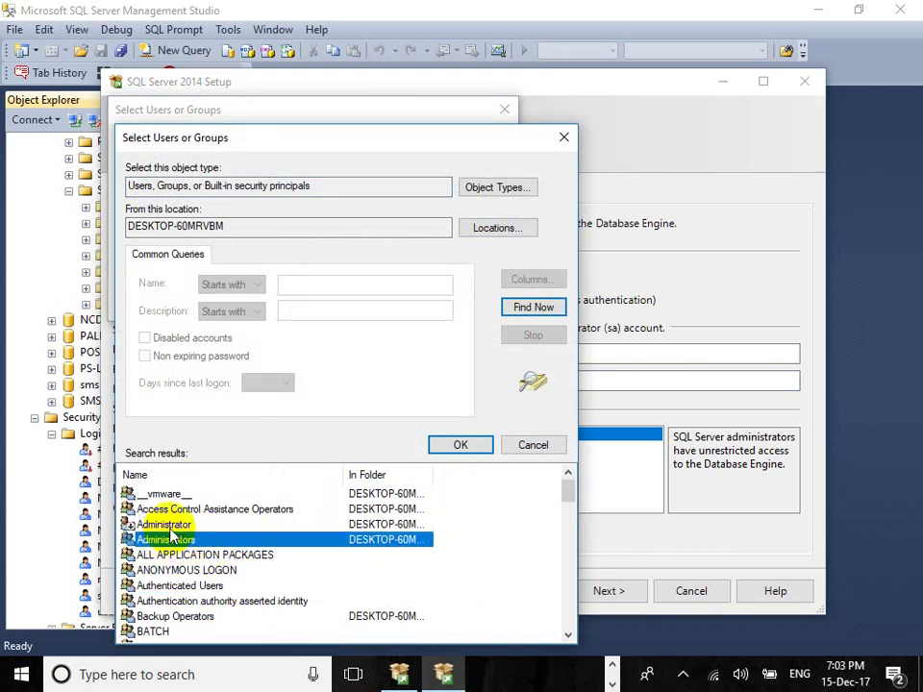
pyautogui.click(183, 526)
pyautogui.click(190, 496)
pyautogui.click(159, 540)
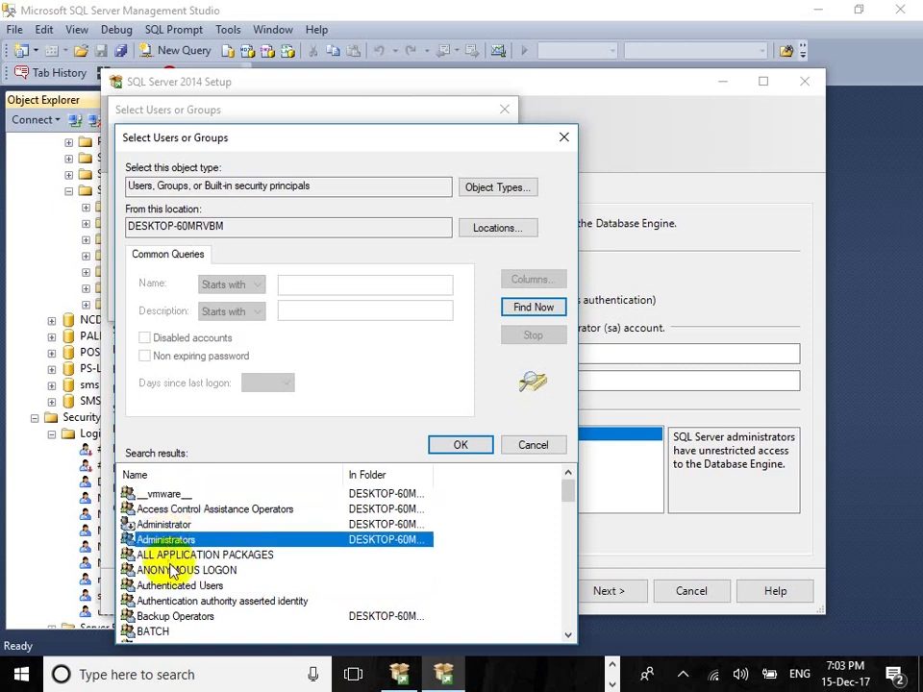
pyautogui.scroll(-4, 164, 543)
pyautogui.scroll(-2, 173, 574)
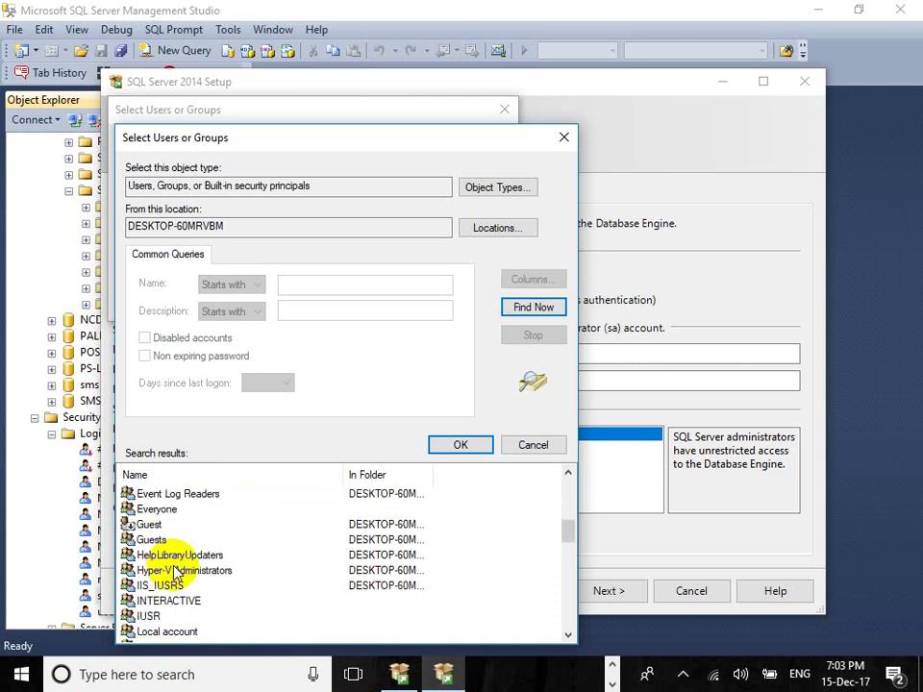
pyautogui.scroll(-9, 174, 569)
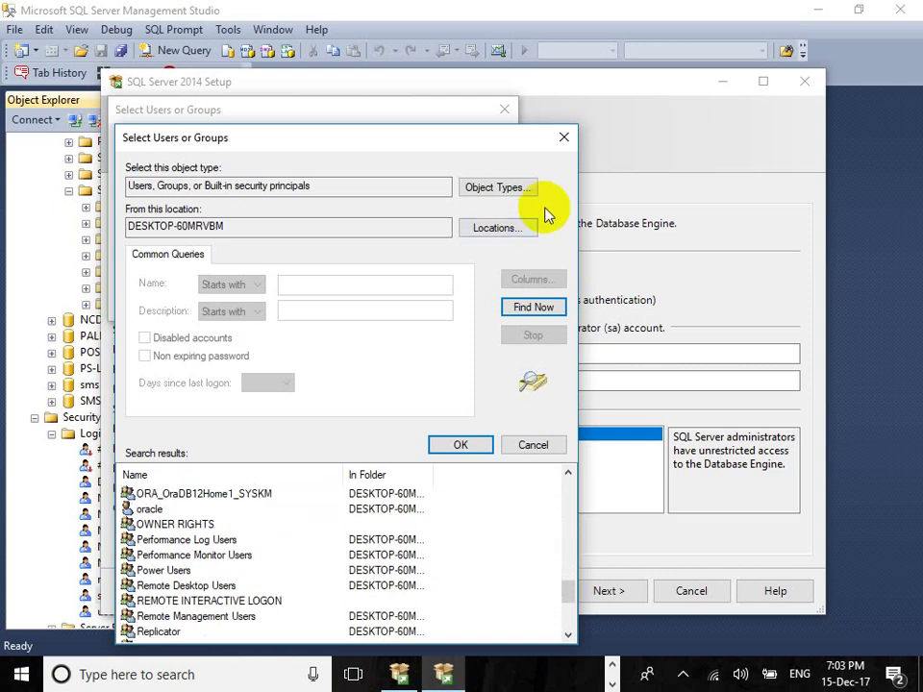
pyautogui.scroll(-4, 192, 586)
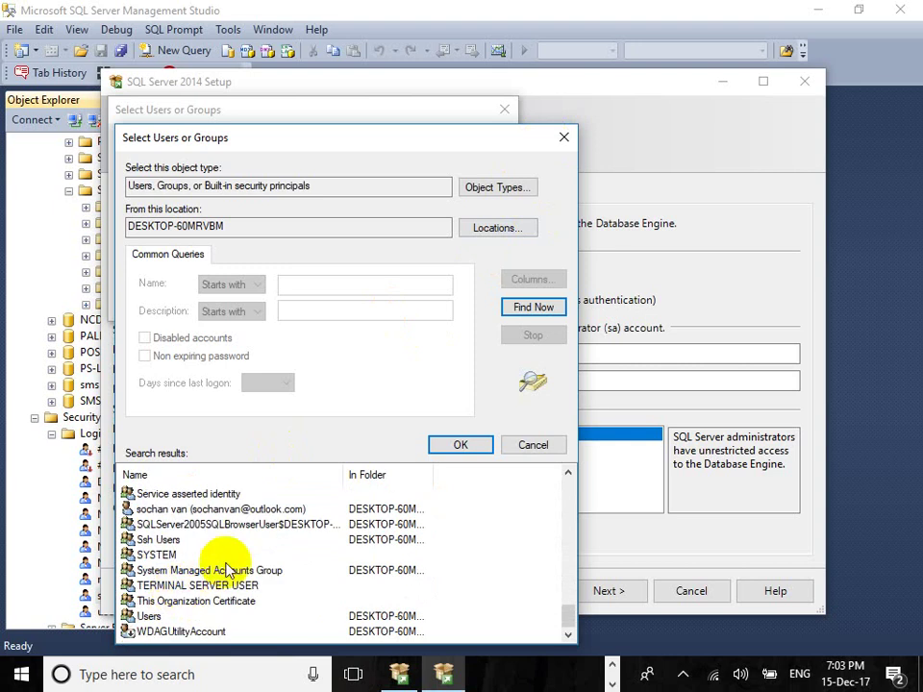
pyautogui.click(385, 510)
pyautogui.click(457, 525)
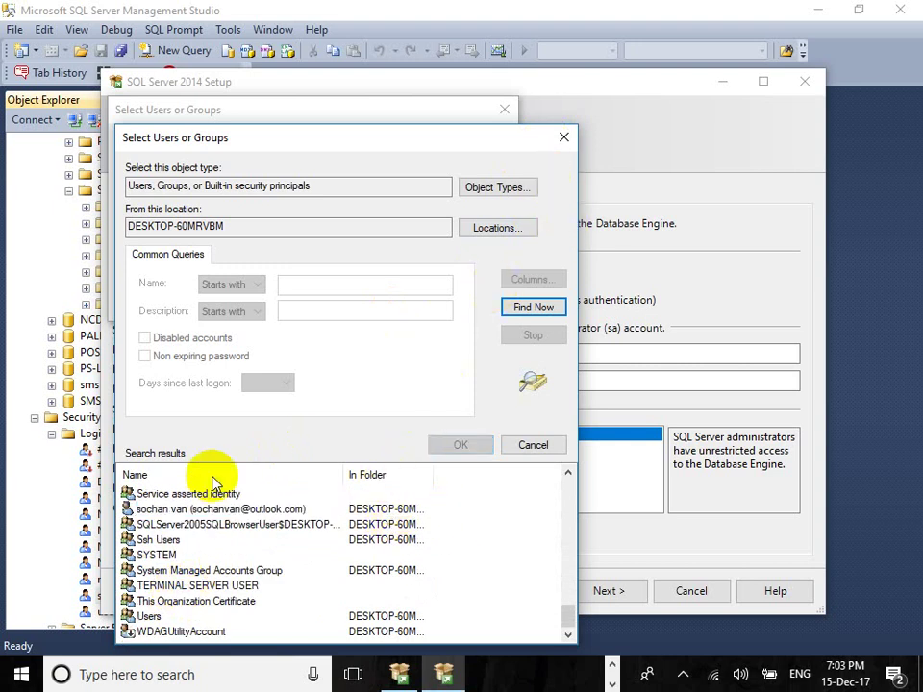
pyautogui.click(146, 540)
pyautogui.scroll(5, 158, 562)
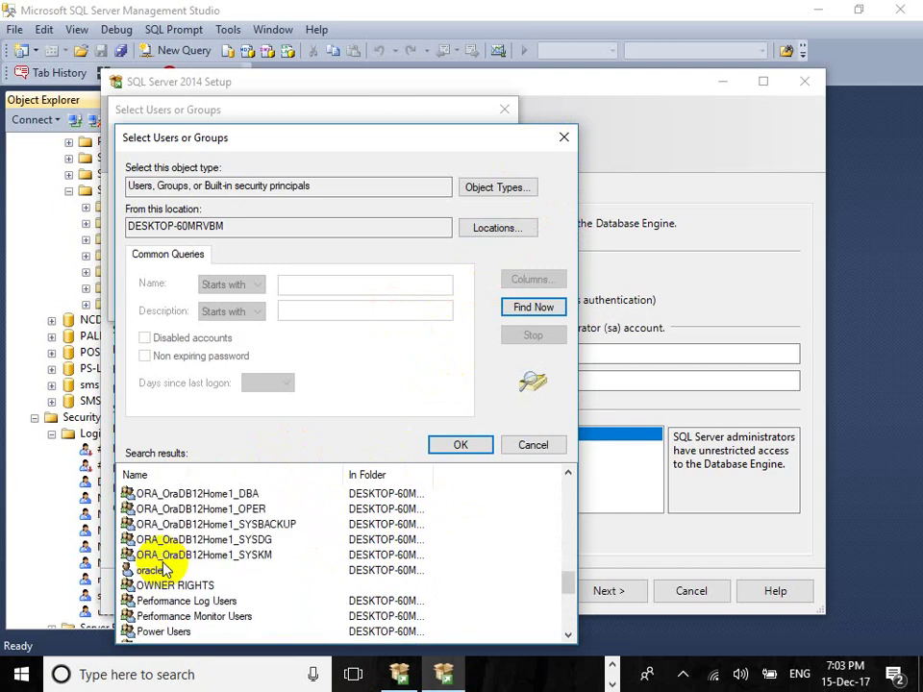
pyautogui.scroll(4, 163, 570)
pyautogui.scroll(10, 173, 568)
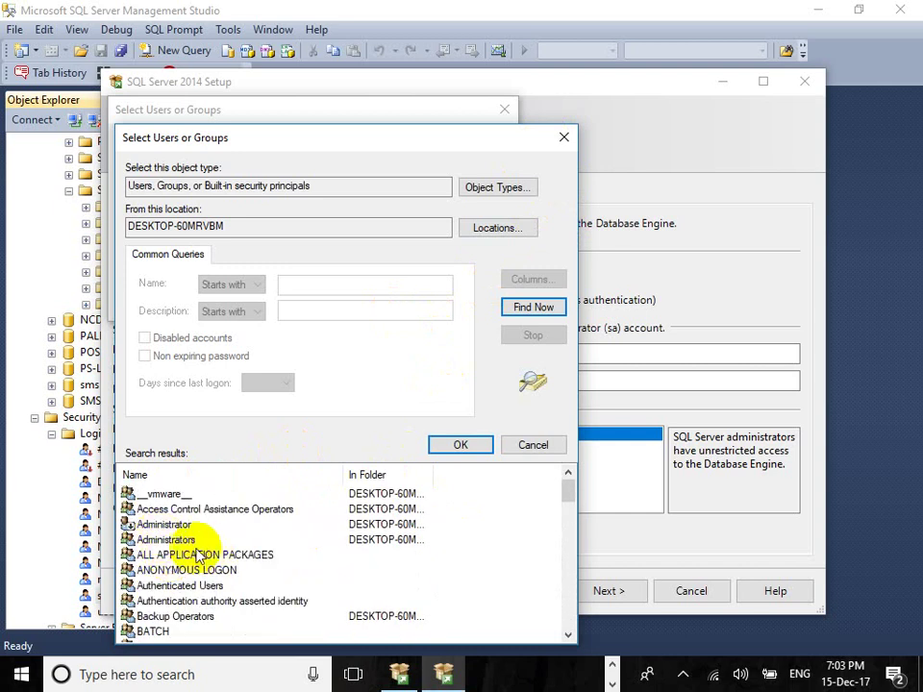
# Add the Administrators group from the search results to the SQL Server administrators.
pyautogui.click(145, 542)
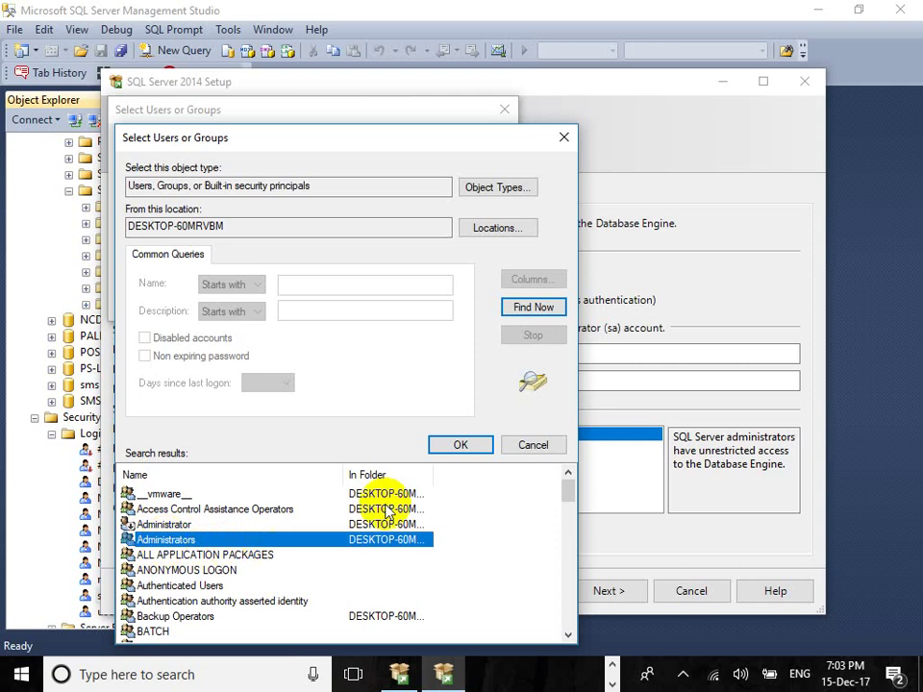
pyautogui.click(461, 446)
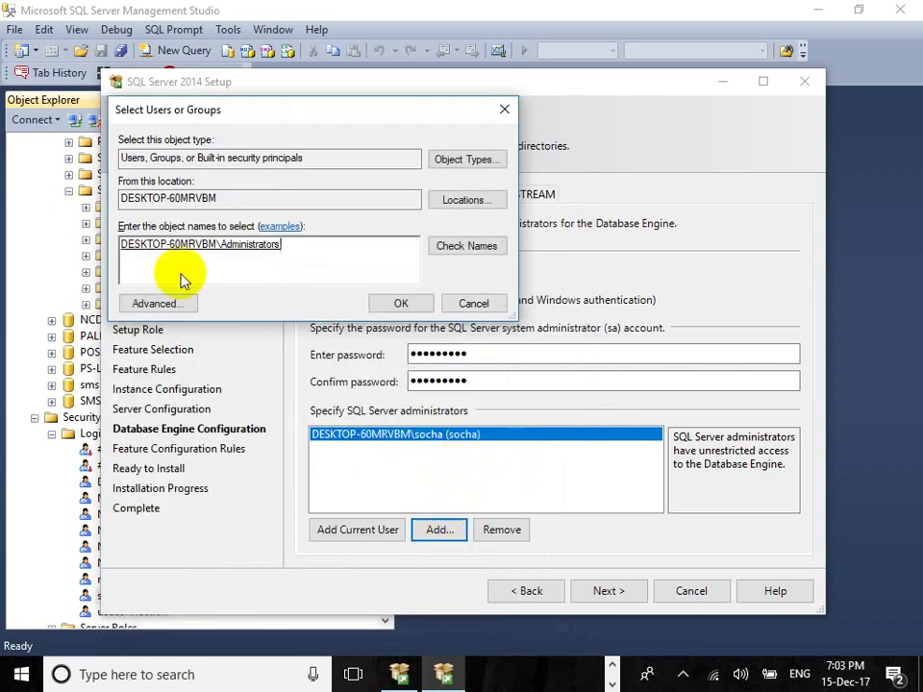
pyautogui.click(401, 303)
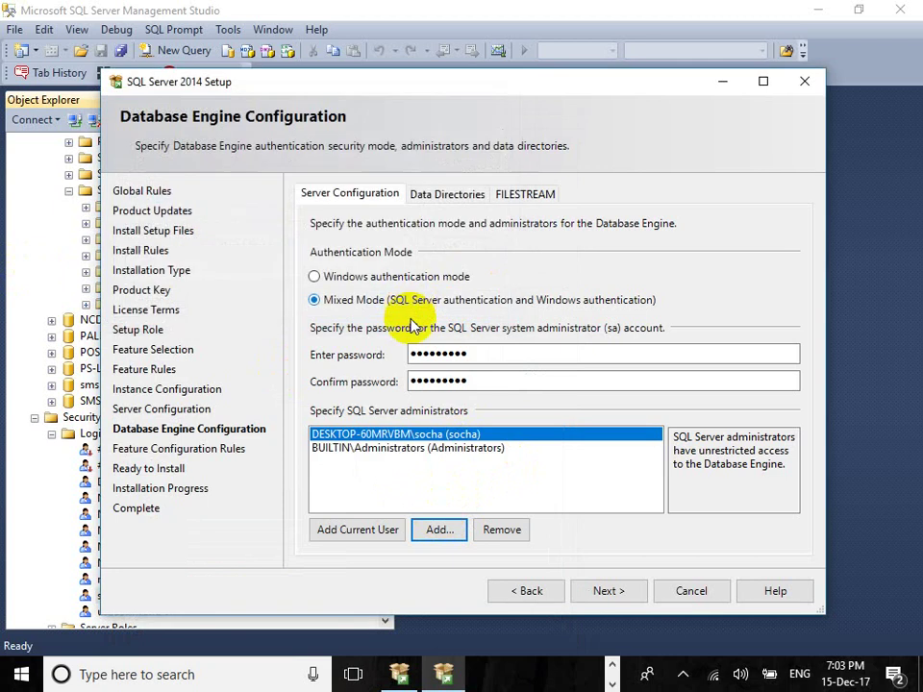
pyautogui.click(419, 447)
pyautogui.click(450, 436)
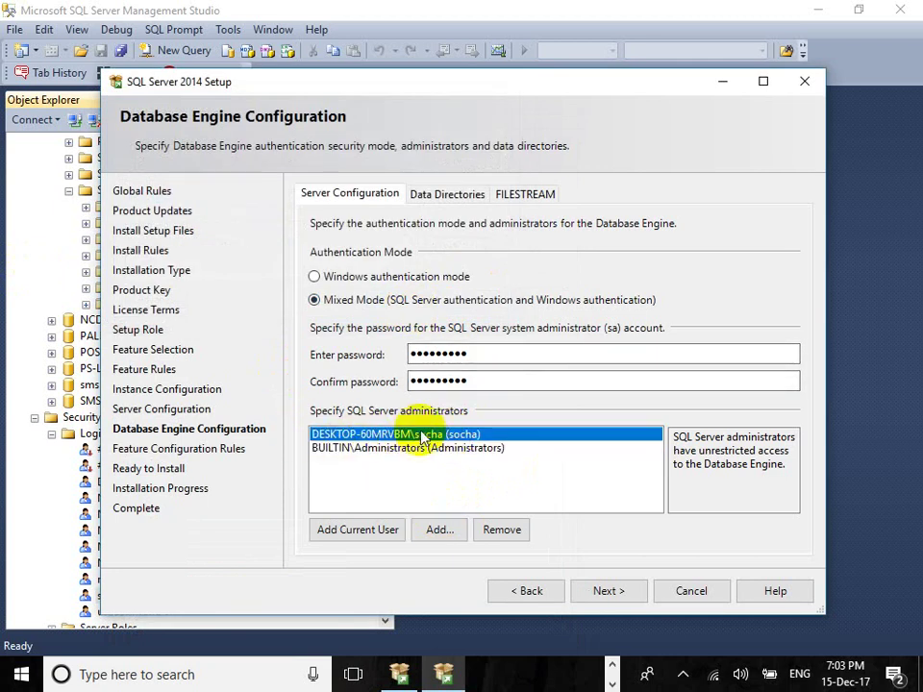
pyautogui.click(405, 450)
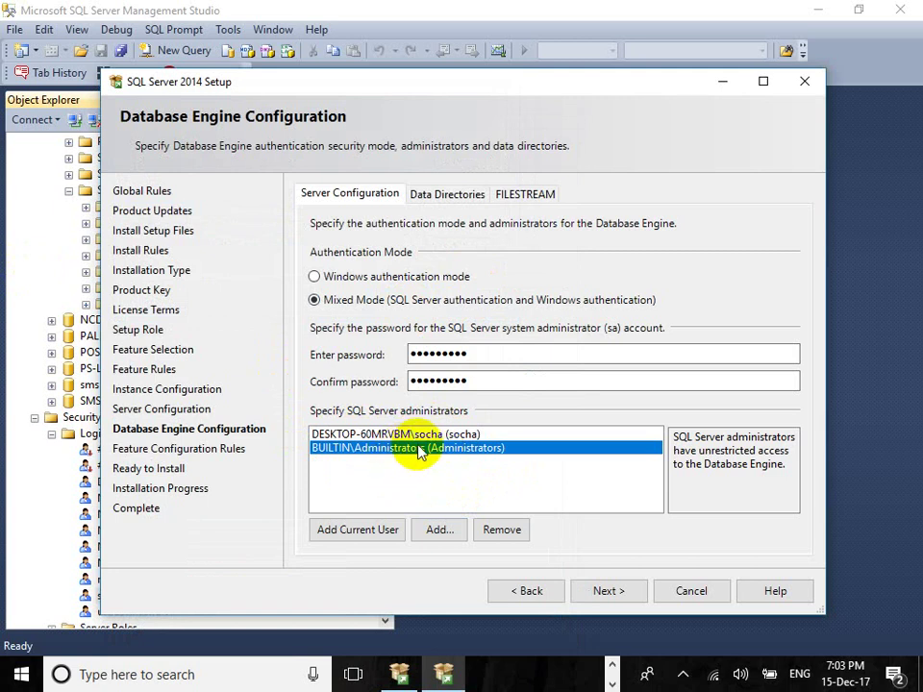
pyautogui.click(443, 436)
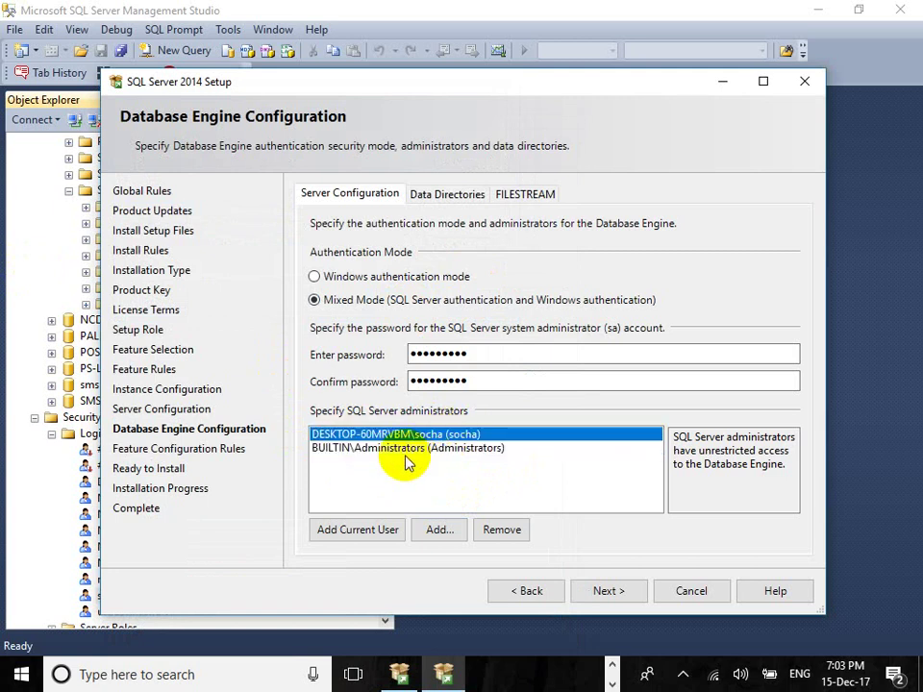
# Try to find another administrator account by checking the partial names "ad", "A" and "Ad".
pyautogui.click(435, 530)
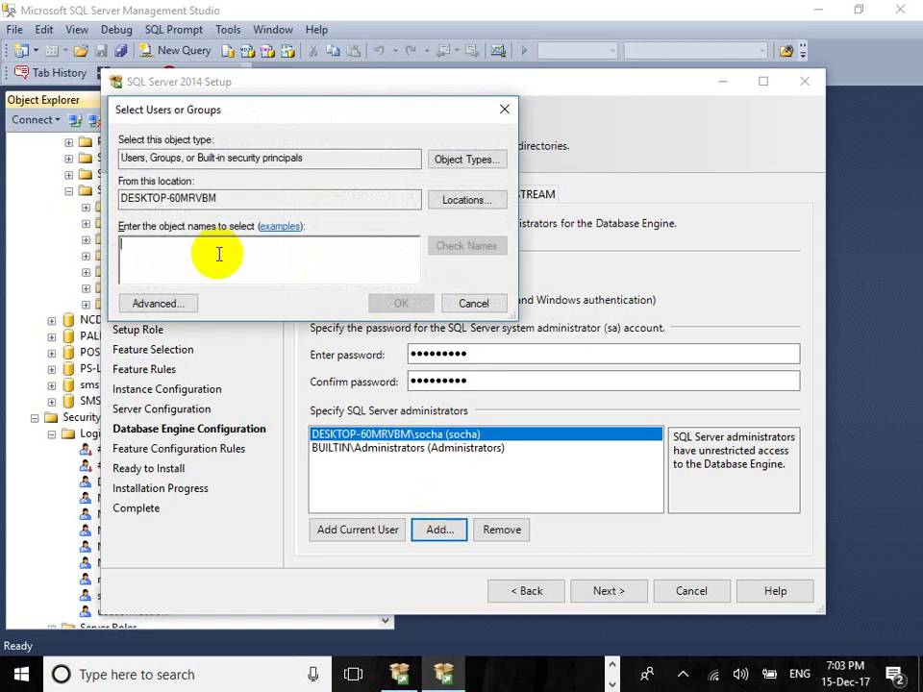
pyautogui.write('ad')
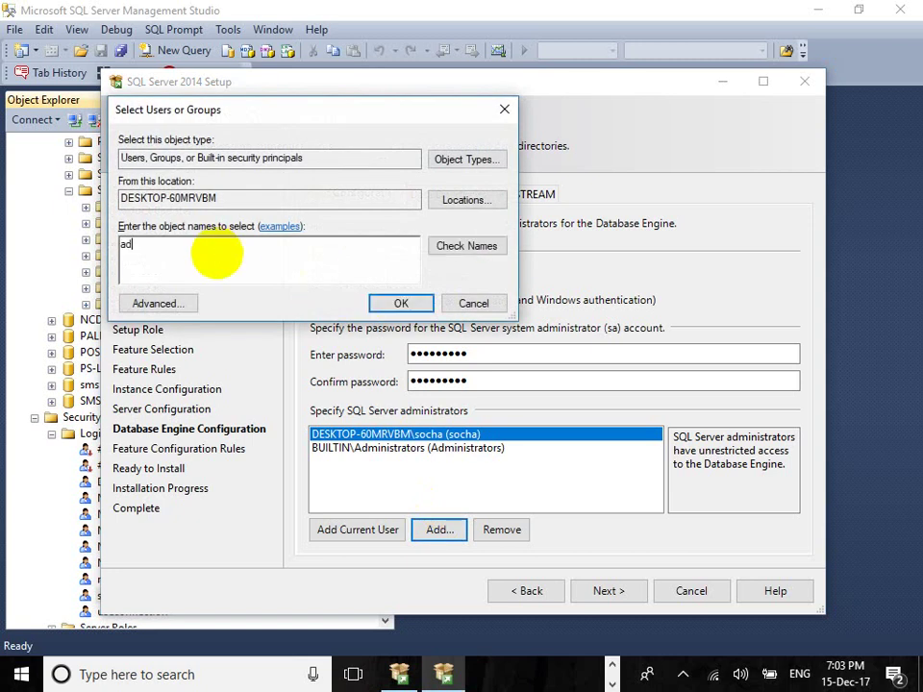
pyautogui.click(473, 249)
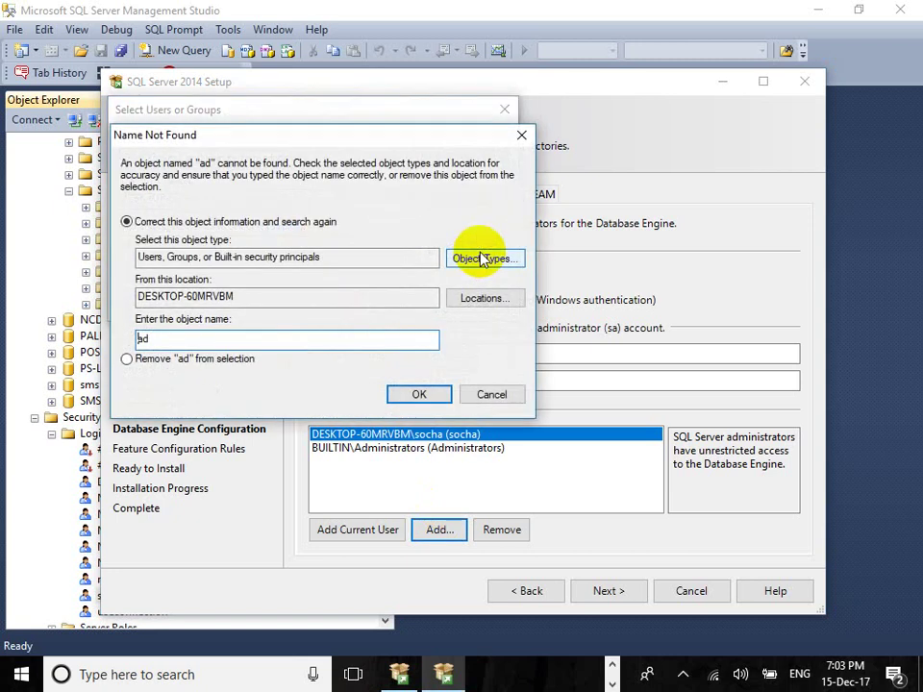
pyautogui.click(522, 137)
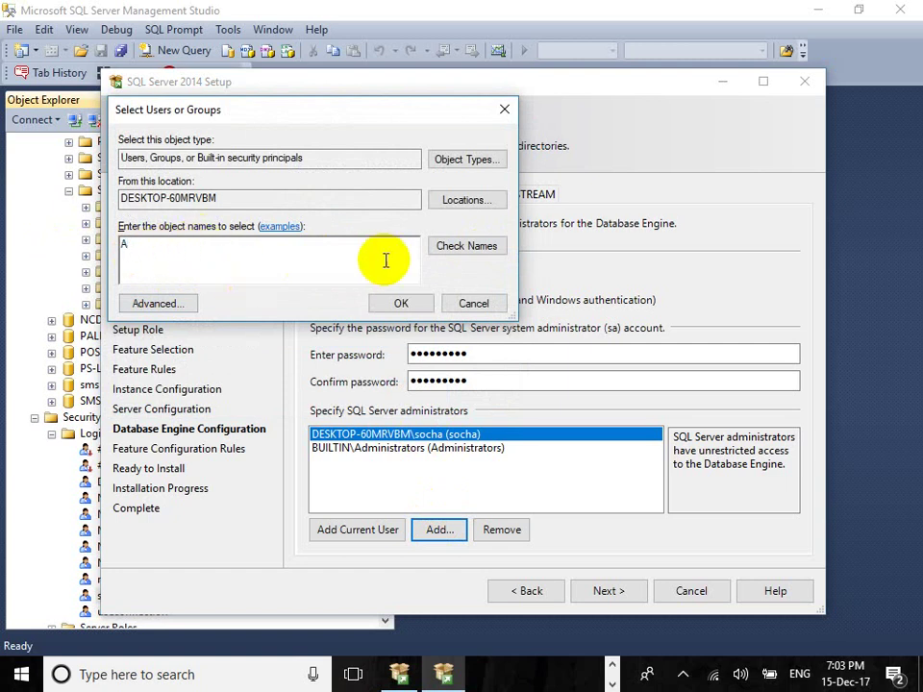
pyautogui.click(471, 247)
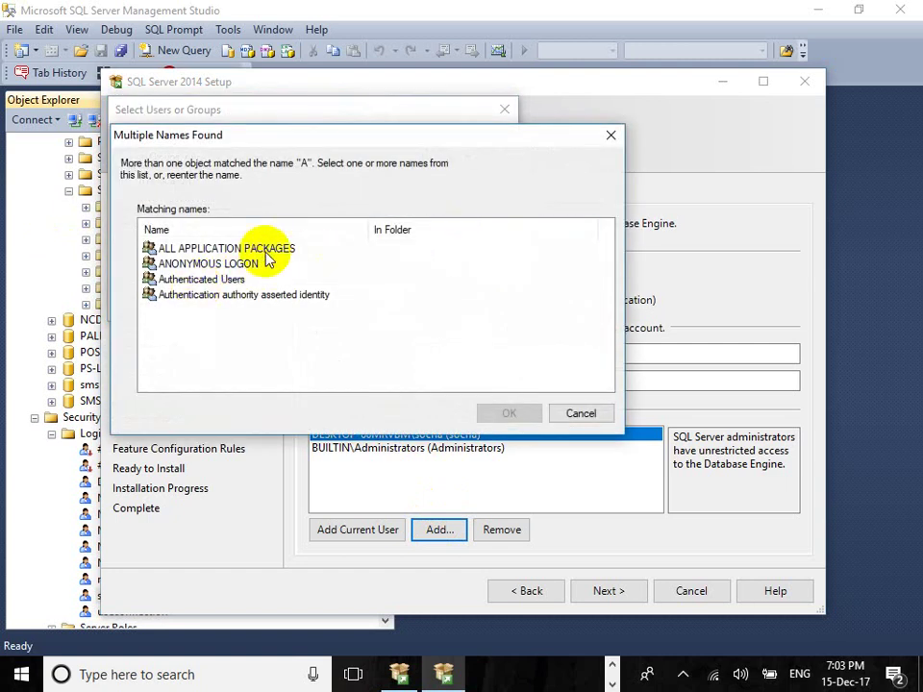
pyautogui.click(196, 298)
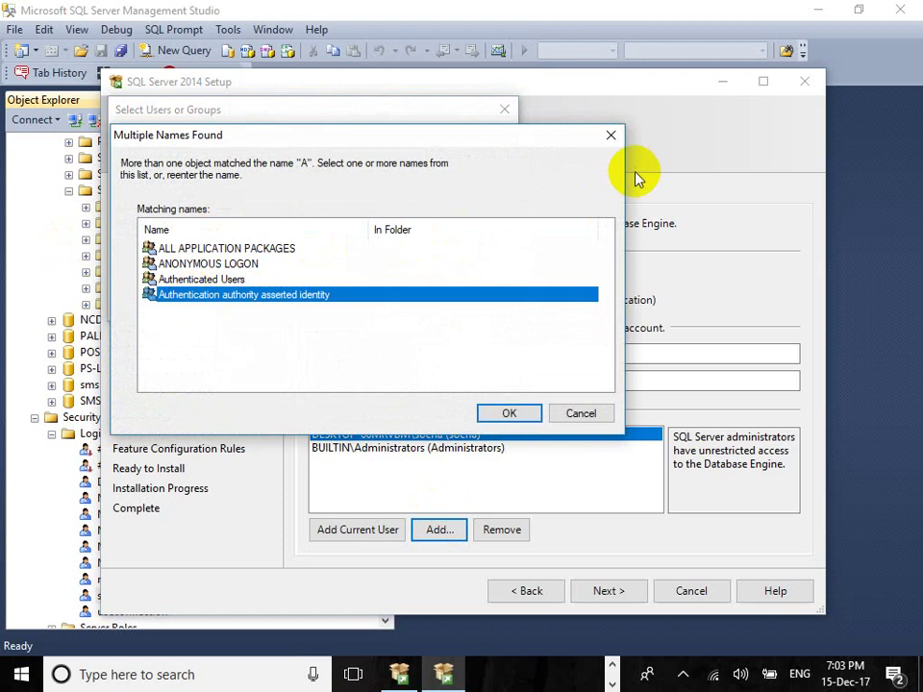
pyautogui.click(610, 134)
pyautogui.write('d')
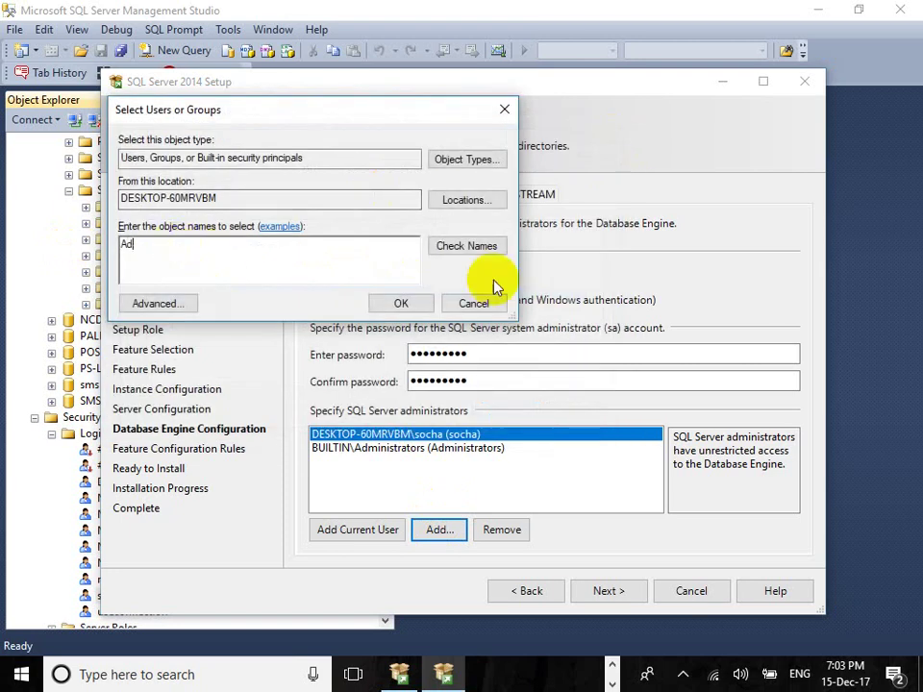
pyautogui.click(449, 248)
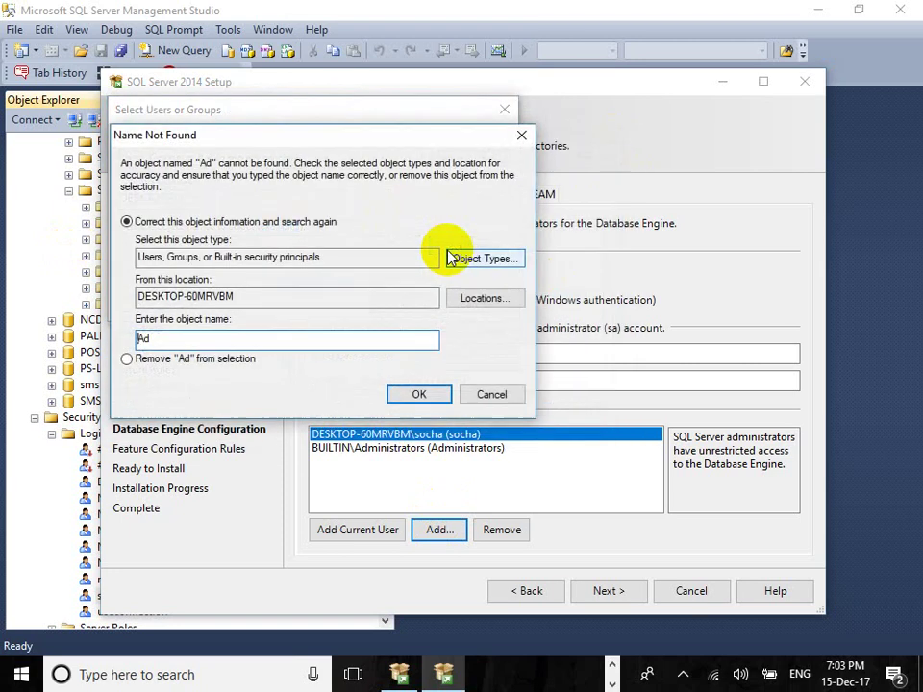
pyautogui.click(522, 135)
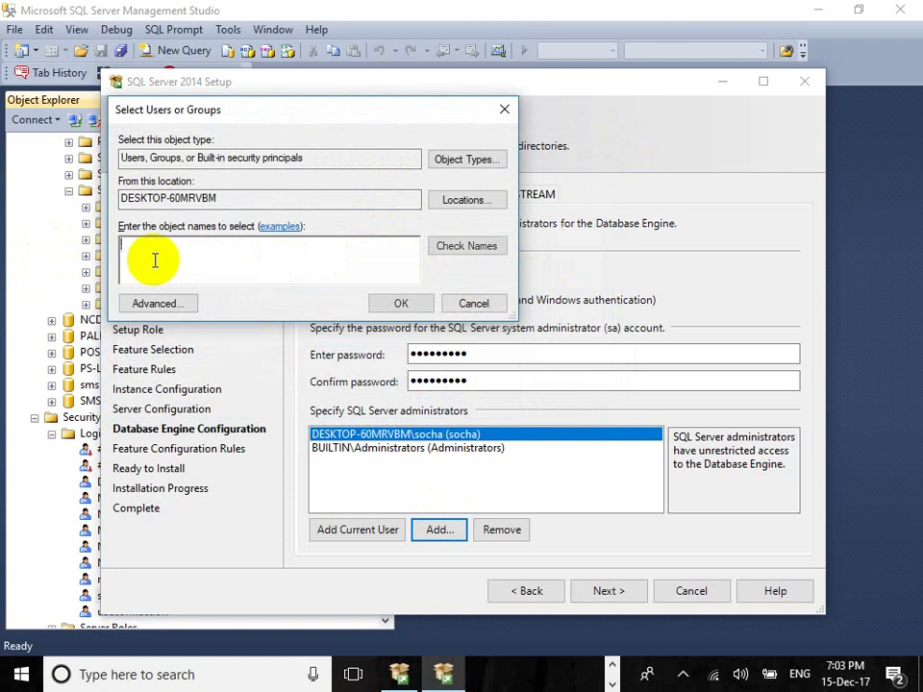
# Clear the entered name, list all users and groups again, and cancel without adding another administrator.
pyautogui.press('BackSpace')
pyautogui.click(169, 307)
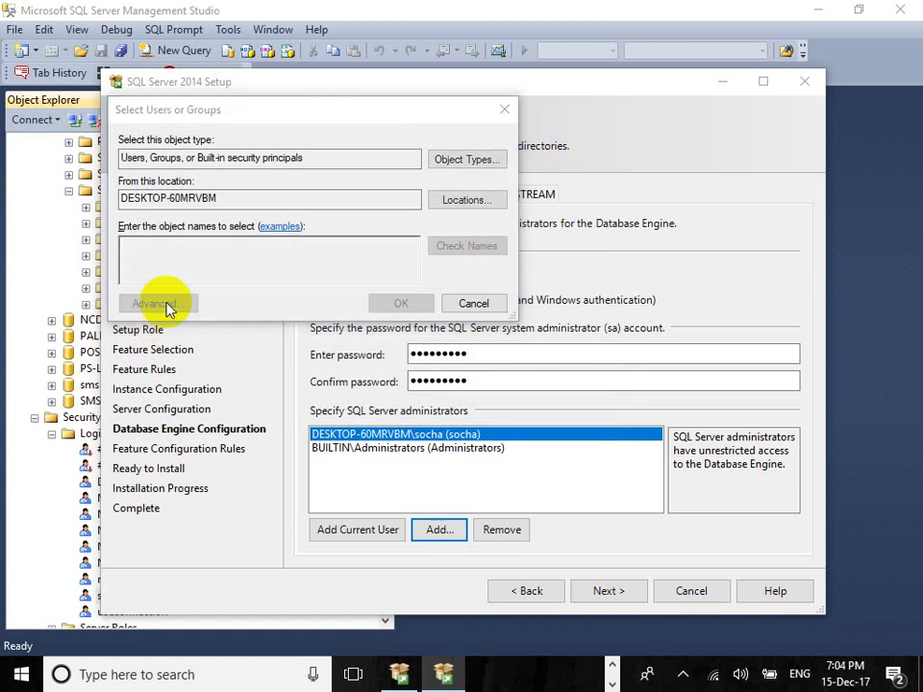
pyautogui.click(529, 309)
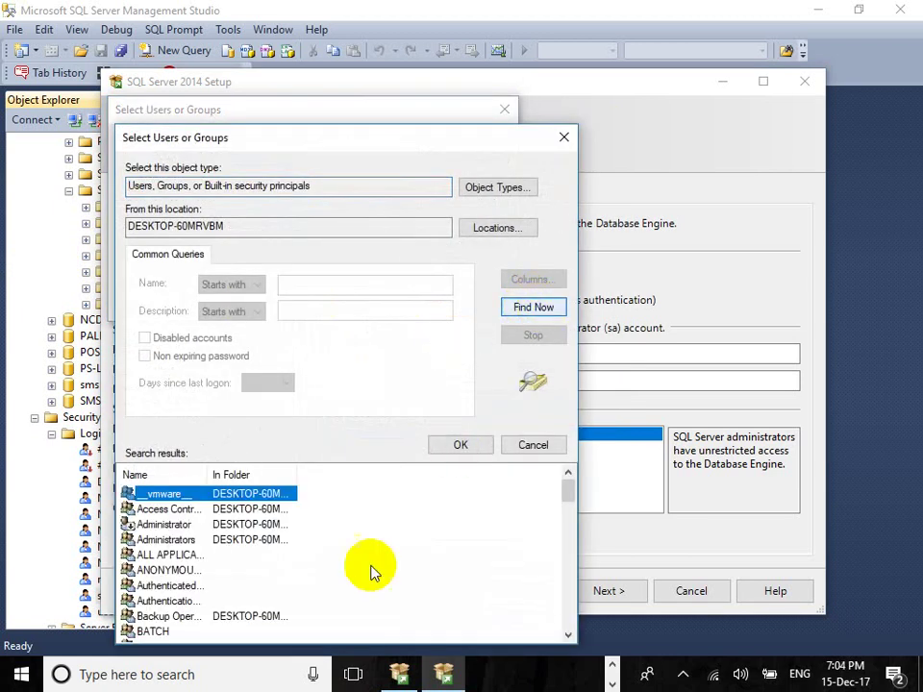
pyautogui.scroll(-5, 288, 500)
pyautogui.click(566, 139)
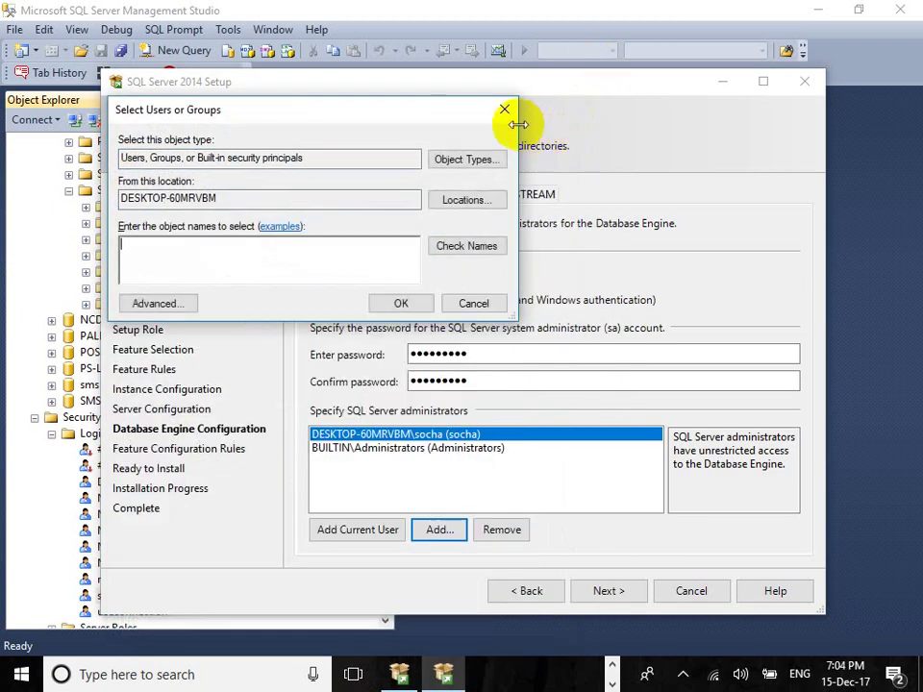
pyautogui.click(504, 110)
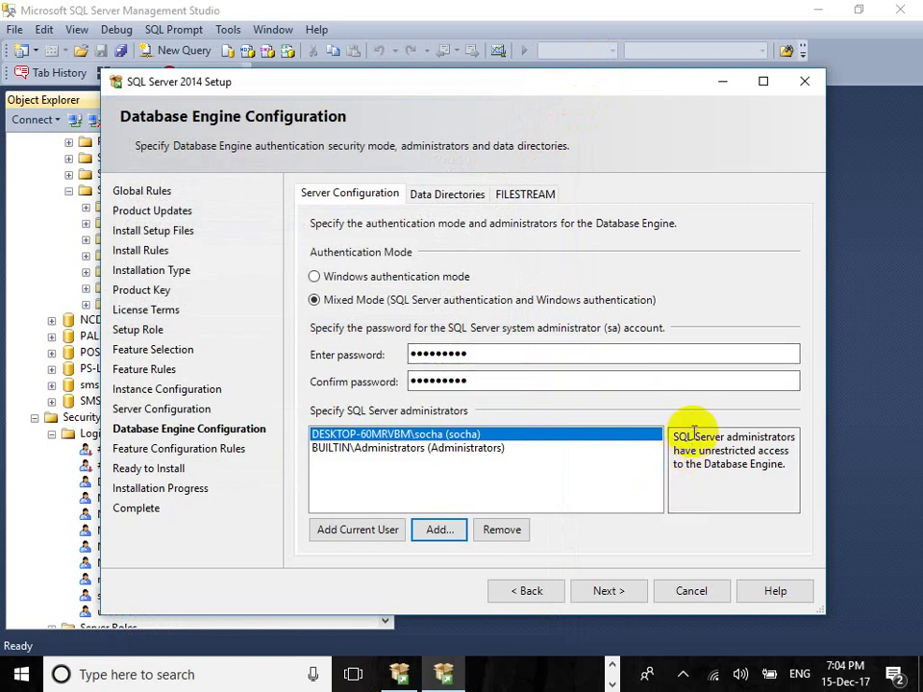
# Read the note about SQL Server administrators' unrestricted Database Engine access and select the built-in Administrators group in the administrators list.
pyautogui.moveTo(694, 436); pyautogui.dragTo(821, 438)
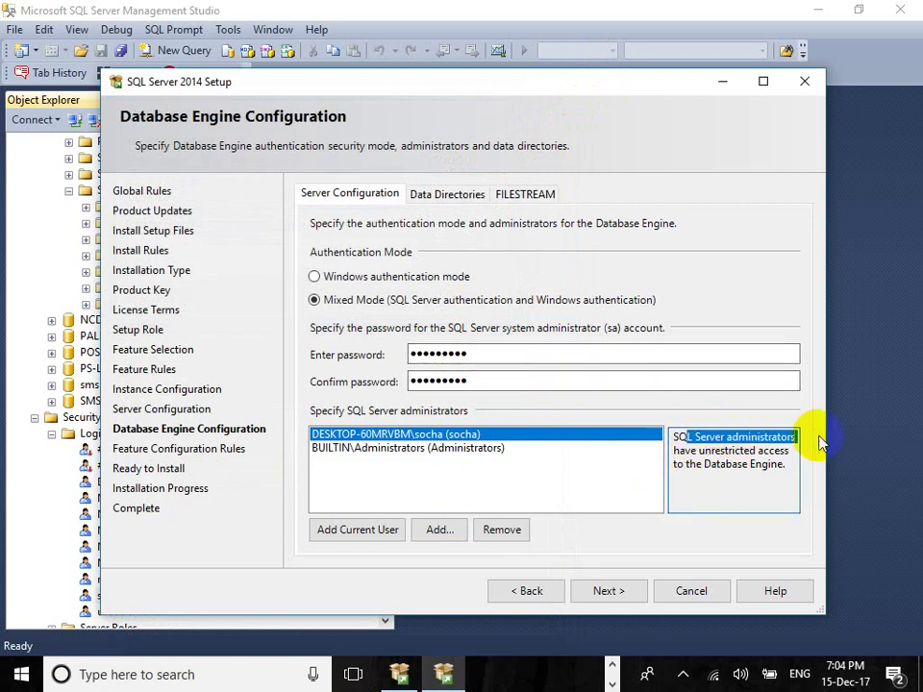
pyautogui.moveTo(691, 464); pyautogui.dragTo(750, 516)
pyautogui.click(690, 459)
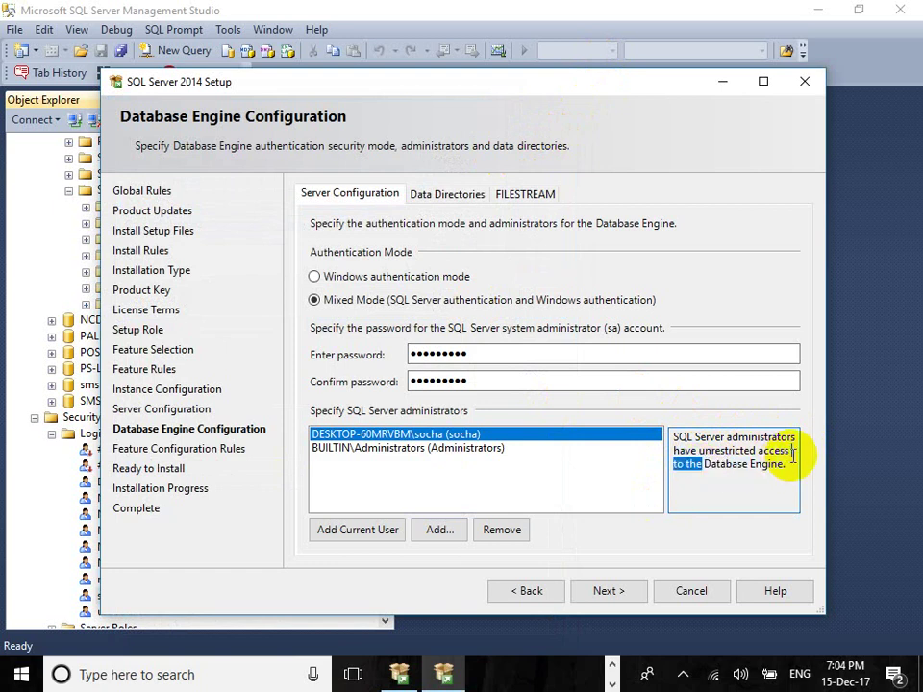
pyautogui.click(758, 538)
pyautogui.moveTo(733, 464); pyautogui.dragTo(509, 474)
pyautogui.click(679, 450)
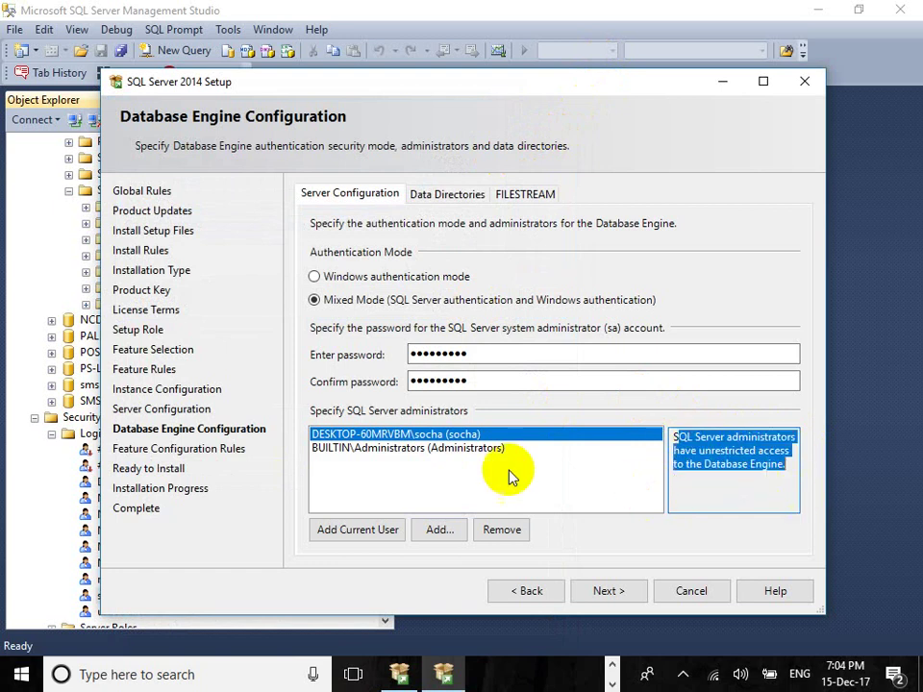
pyautogui.click(468, 450)
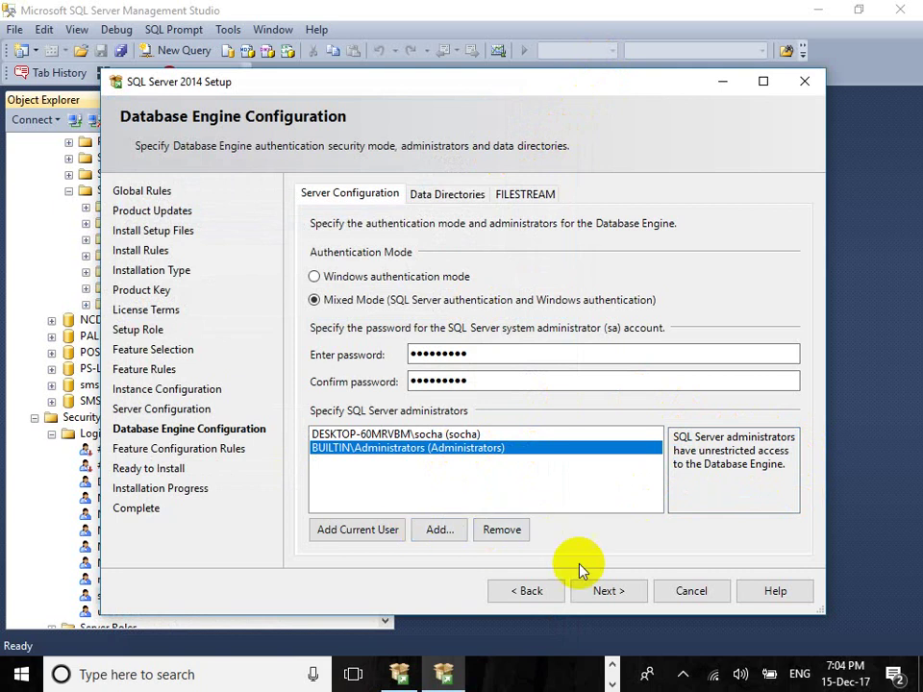
# Run the feature configuration rules check, then go back to Instance Configuration to review the named instance SQL14.
pyautogui.click(610, 592)
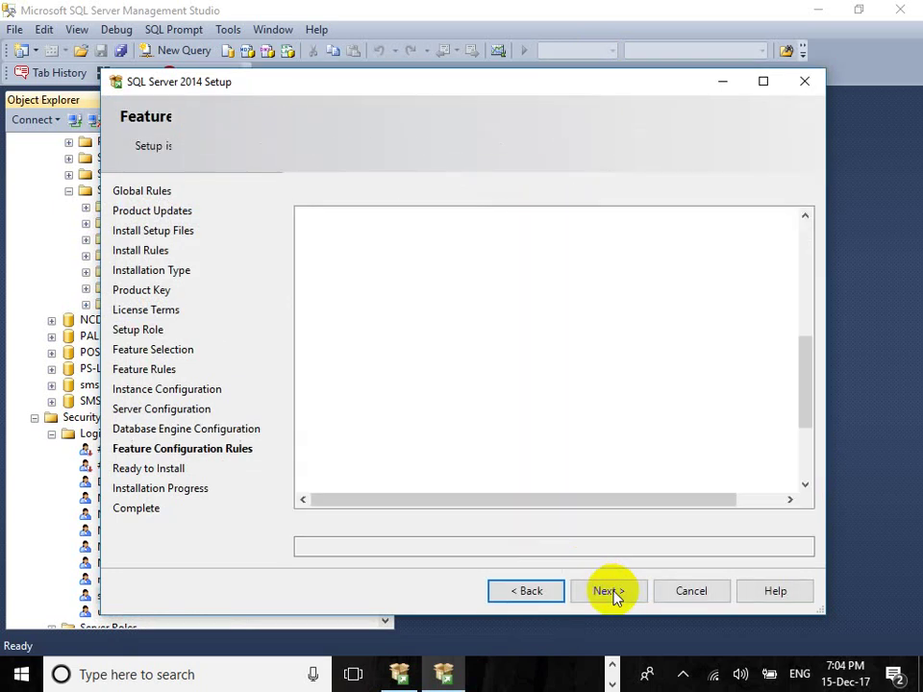
pyautogui.click(526, 591)
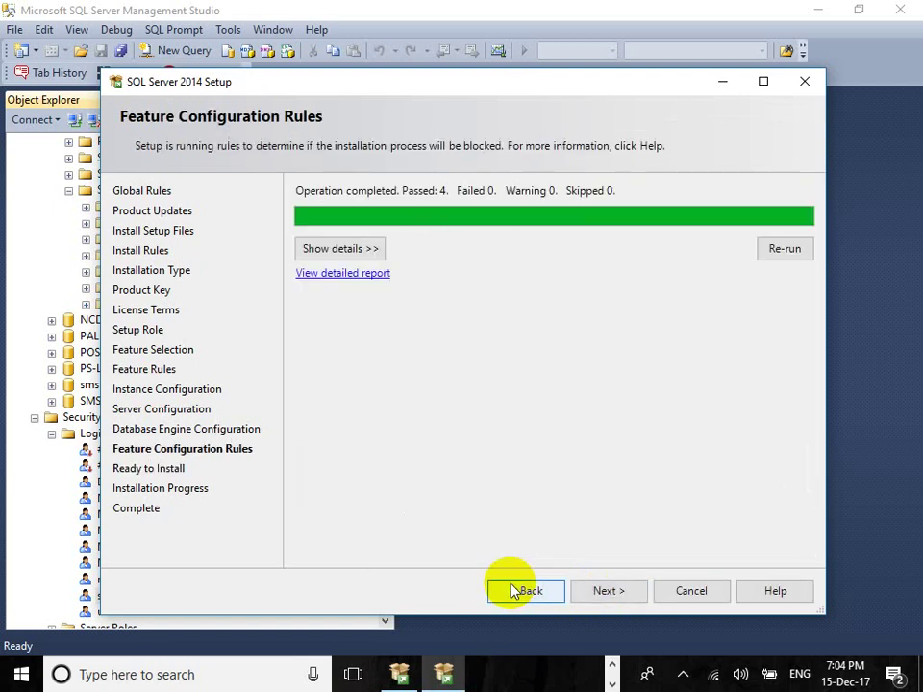
pyautogui.click(515, 591)
pyautogui.click(515, 590)
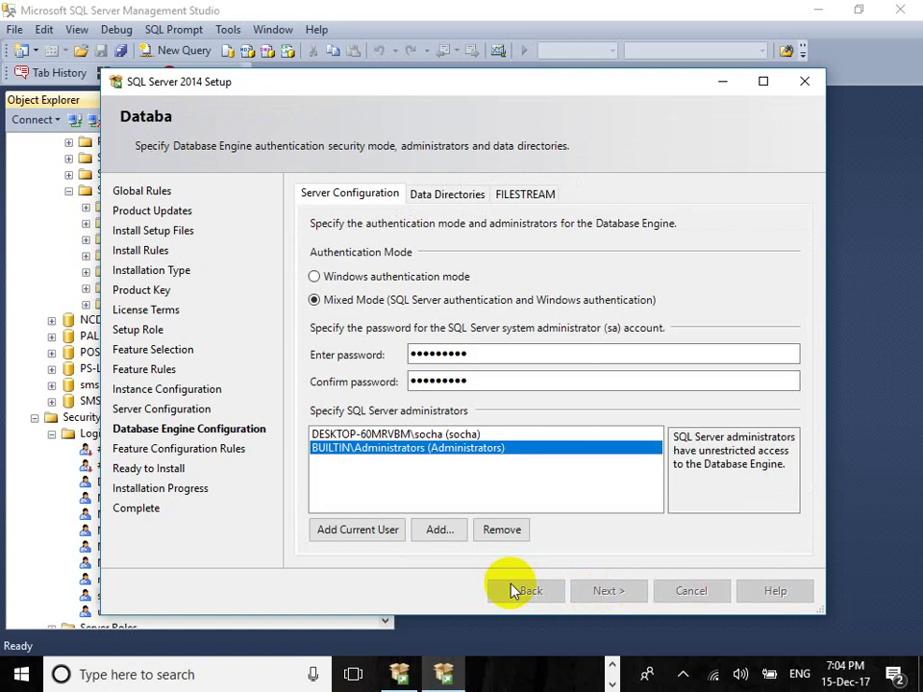
pyautogui.click(515, 590)
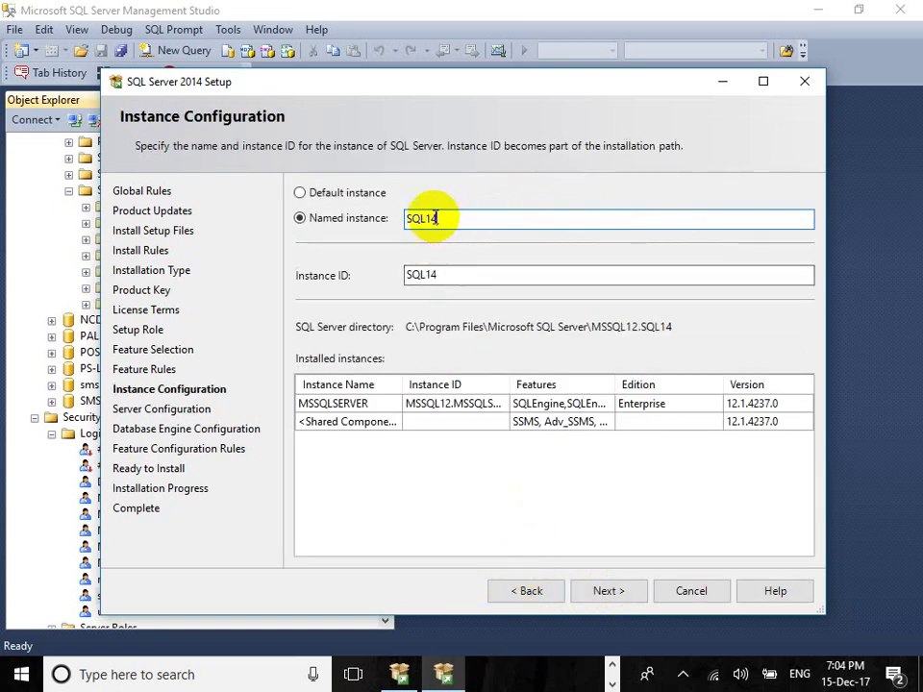
pyautogui.moveTo(433, 219); pyautogui.dragTo(364, 224)
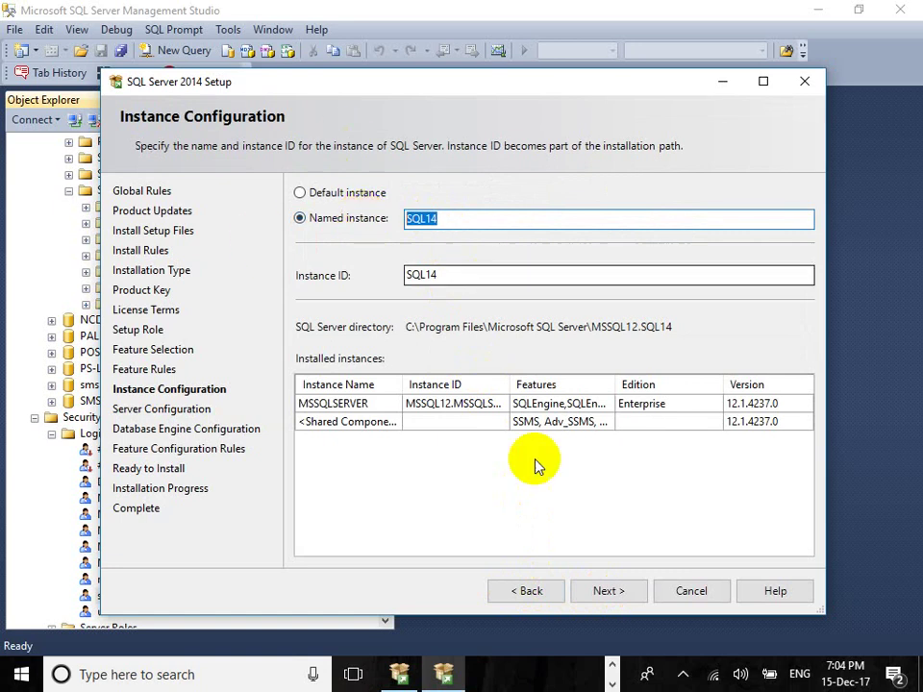
# Proceed through the server and Database Engine configuration to the Ready to Install summary.
pyautogui.click(596, 589)
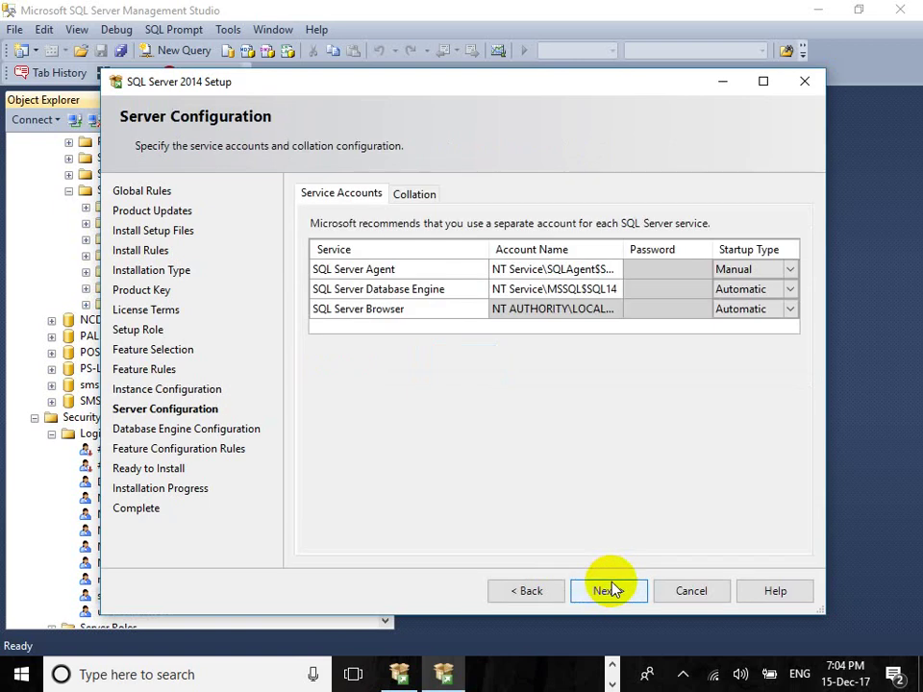
pyautogui.click(610, 584)
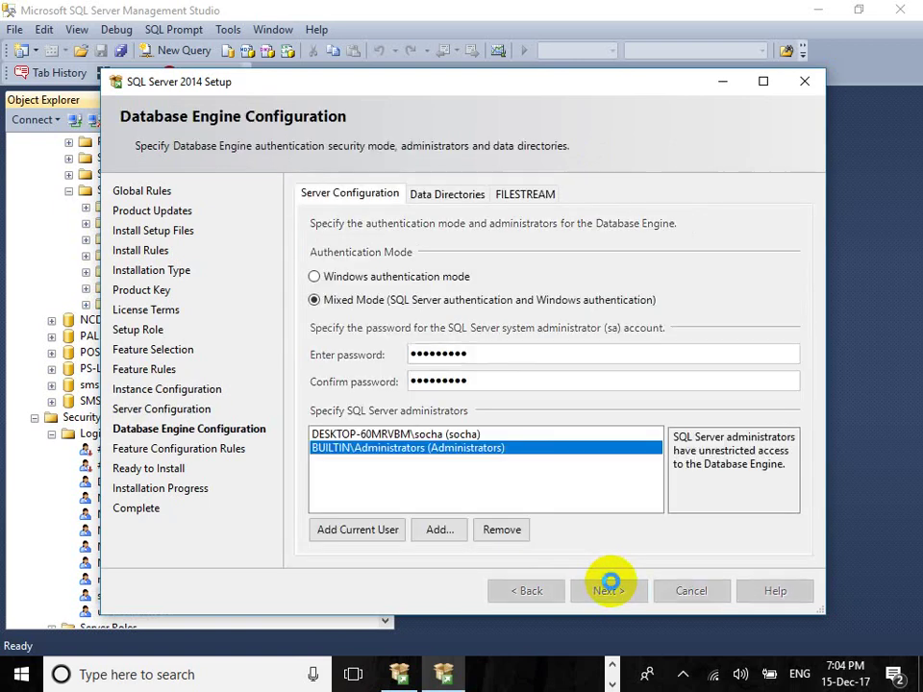
pyautogui.click(610, 590)
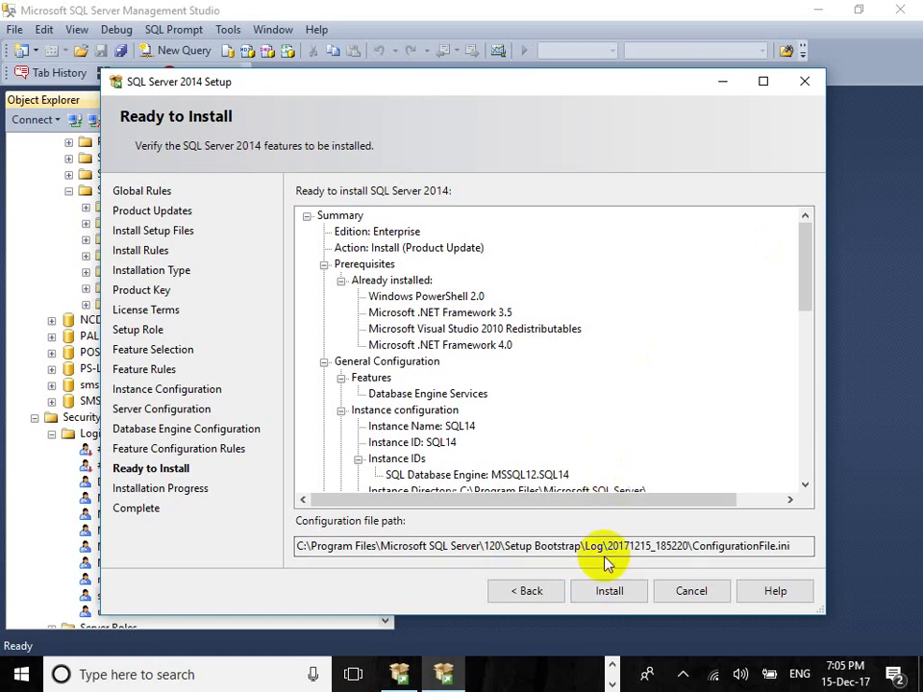
# Examine the installation summary, covering the prerequisites, instance configuration, database directories, collation, security mode and administrators.
pyautogui.click(415, 331)
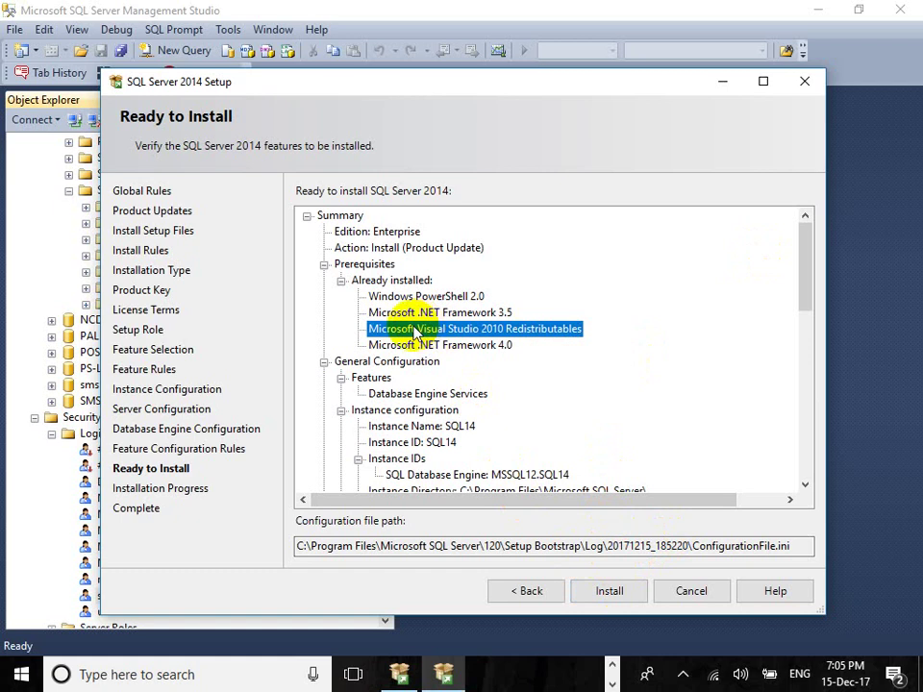
pyautogui.scroll(-8, 418, 375)
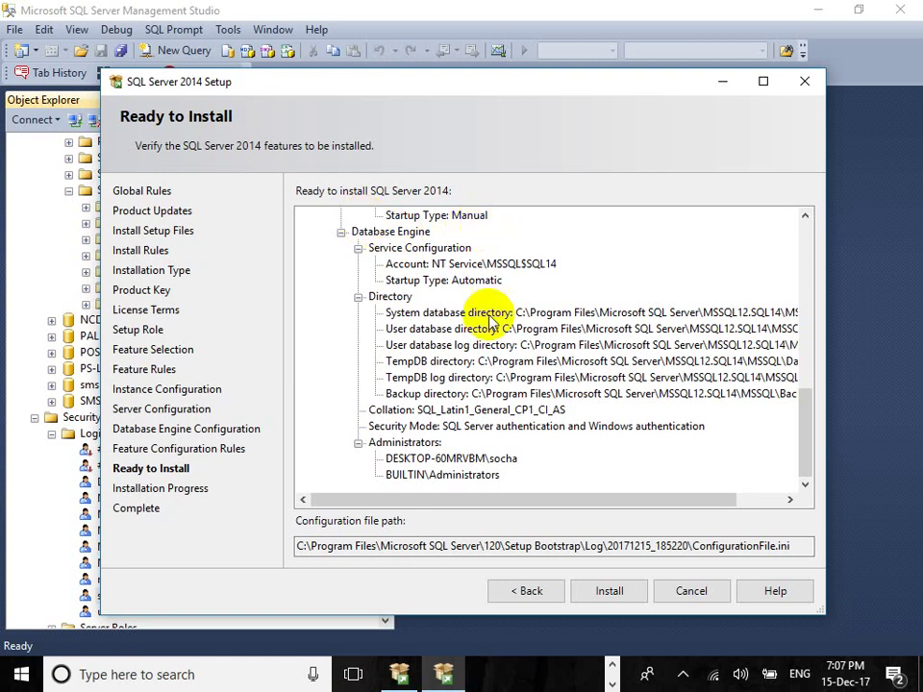
pyautogui.click(469, 411)
pyautogui.scroll(10, 471, 423)
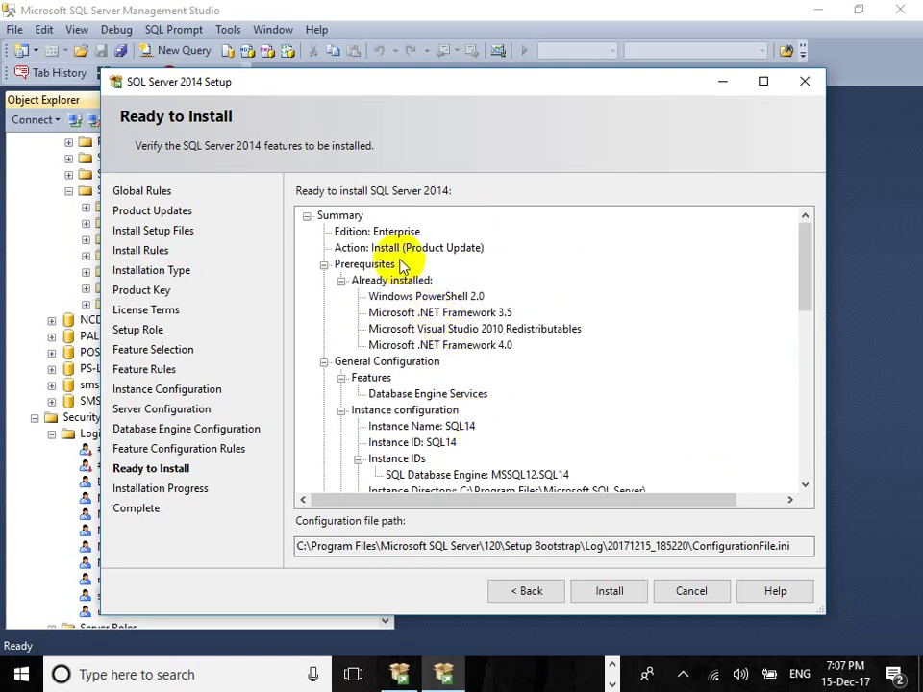
pyautogui.scroll(-10, 409, 260)
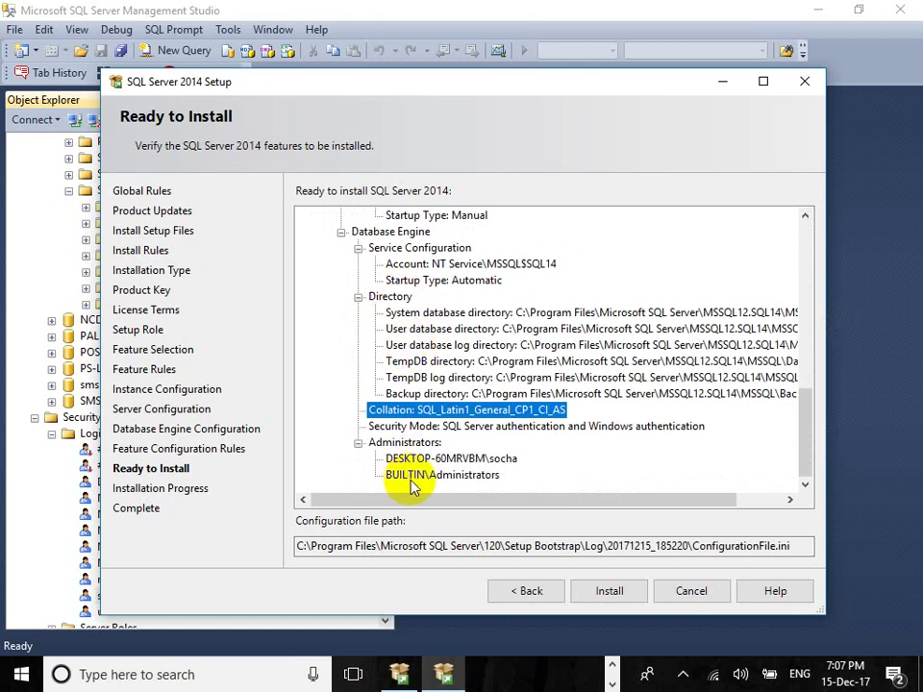
pyautogui.click(404, 442)
pyautogui.click(413, 363)
pyautogui.scroll(10, 458, 362)
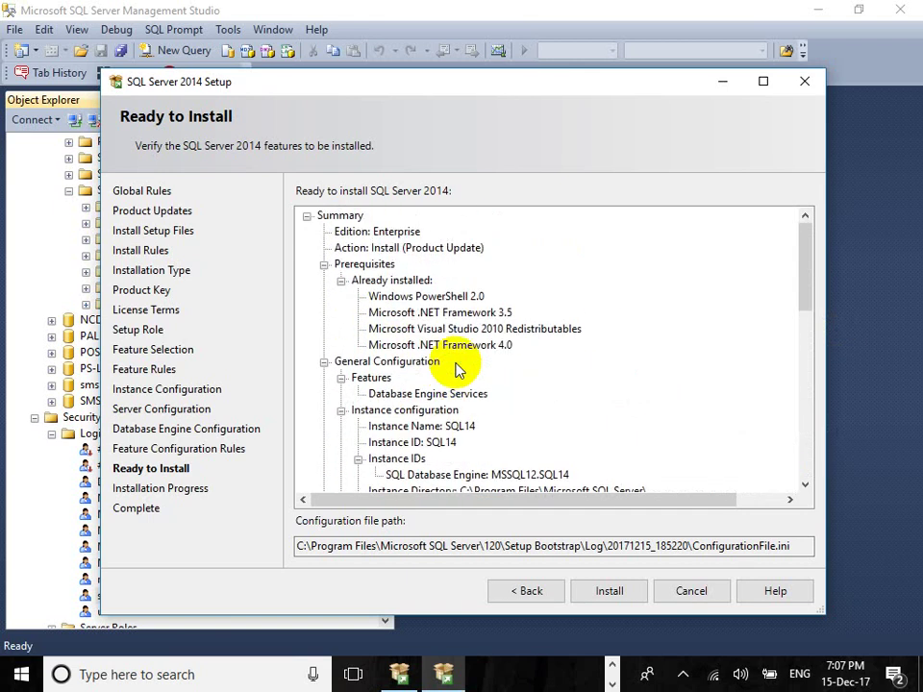
pyautogui.click(404, 329)
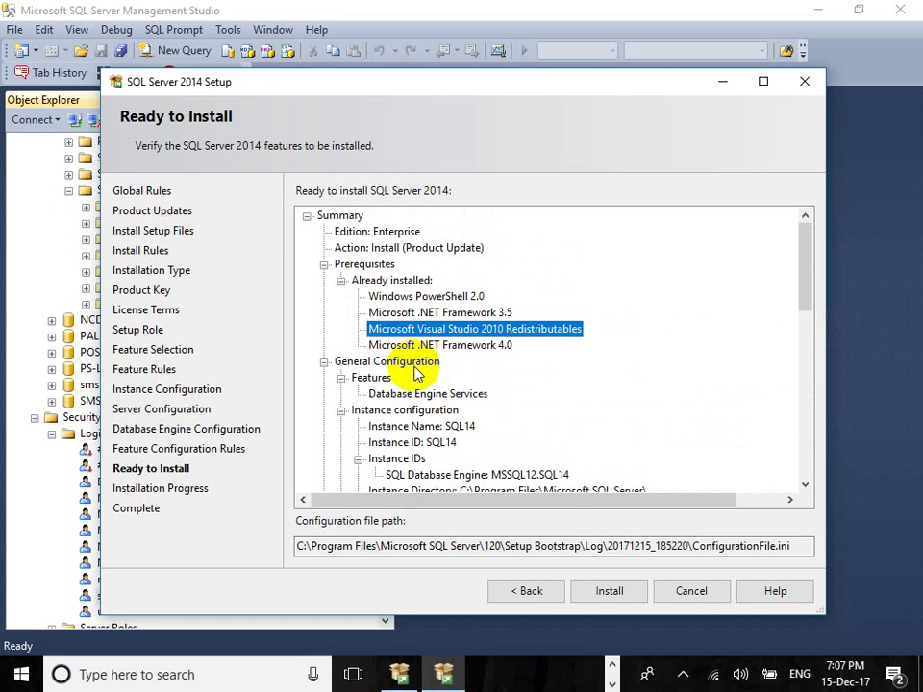
pyautogui.scroll(-10, 416, 373)
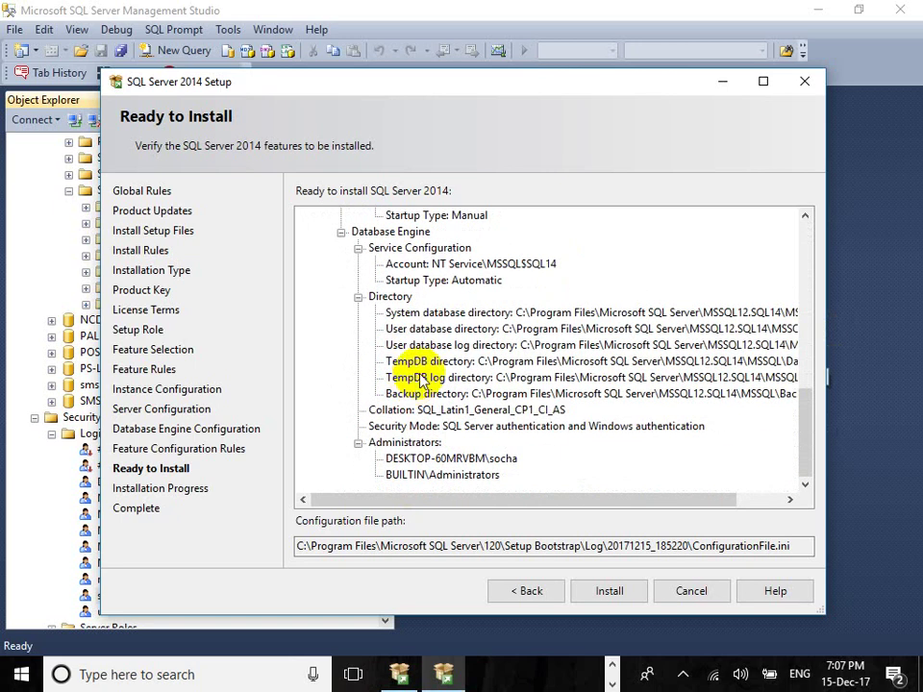
pyautogui.click(450, 331)
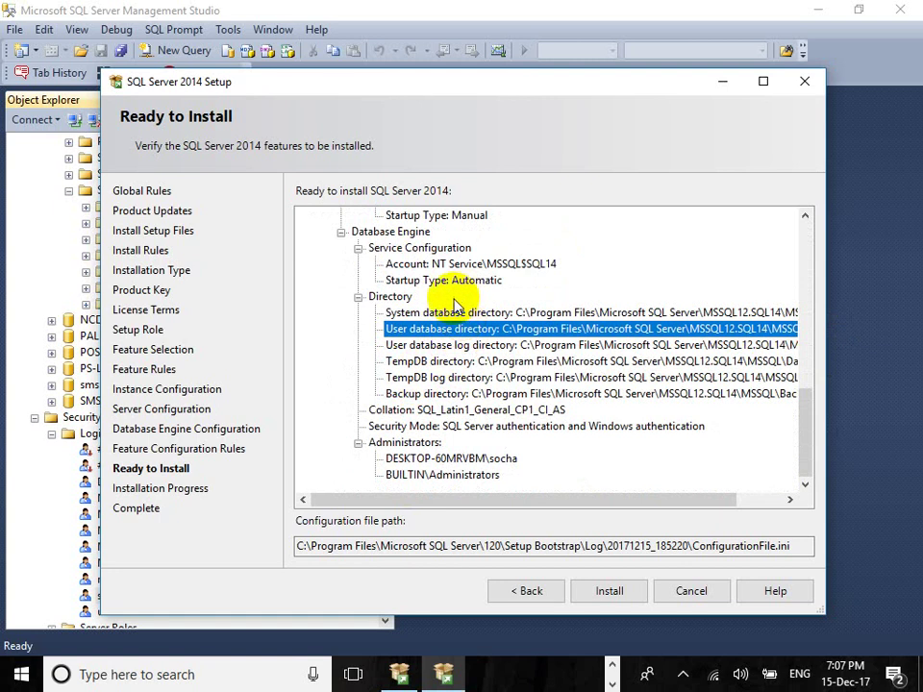
# Switch to SQL Server Management Studio to view the first server connections in Object Explorer, and return to the SQL Server setup.
pyautogui.click(79, 418)
pyautogui.scroll(10, 120, 363)
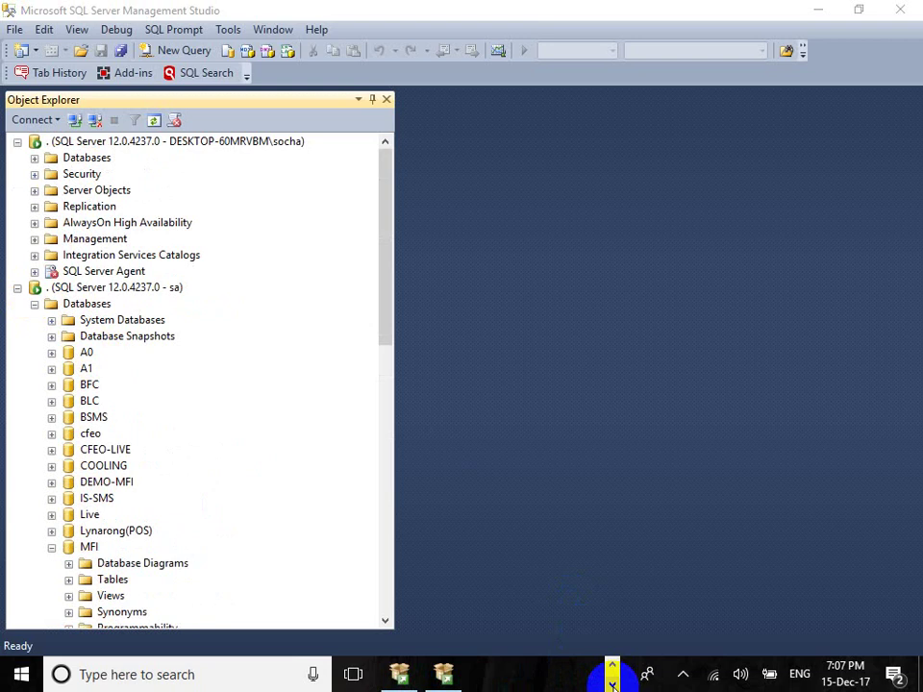
pyautogui.click(452, 674)
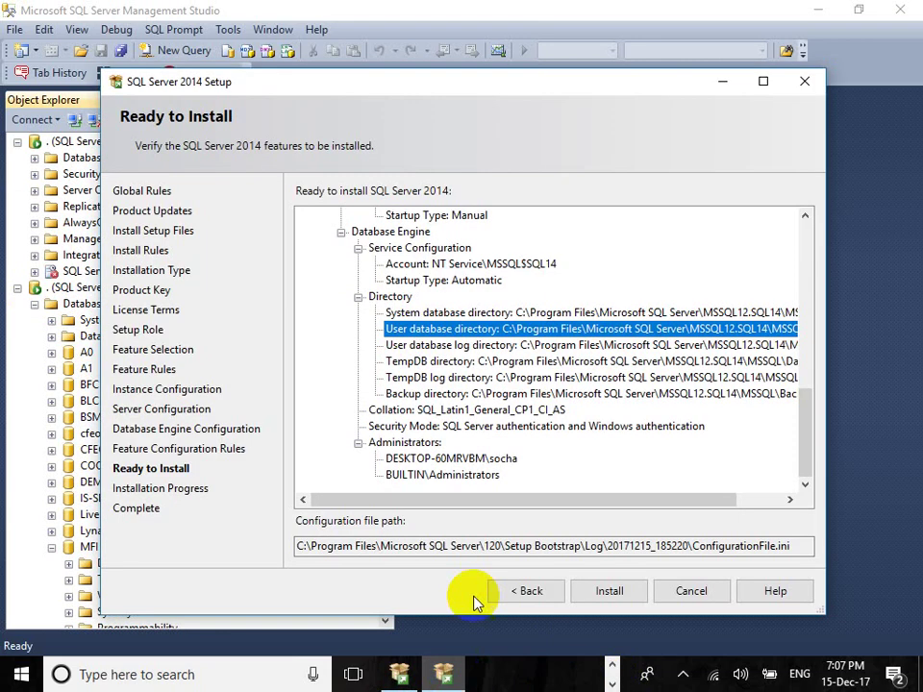
# Review the Windows user account and the built-in Administrators group listed under Administrators in the installation summary.
pyautogui.click(467, 458)
pyautogui.click(419, 475)
pyautogui.click(394, 459)
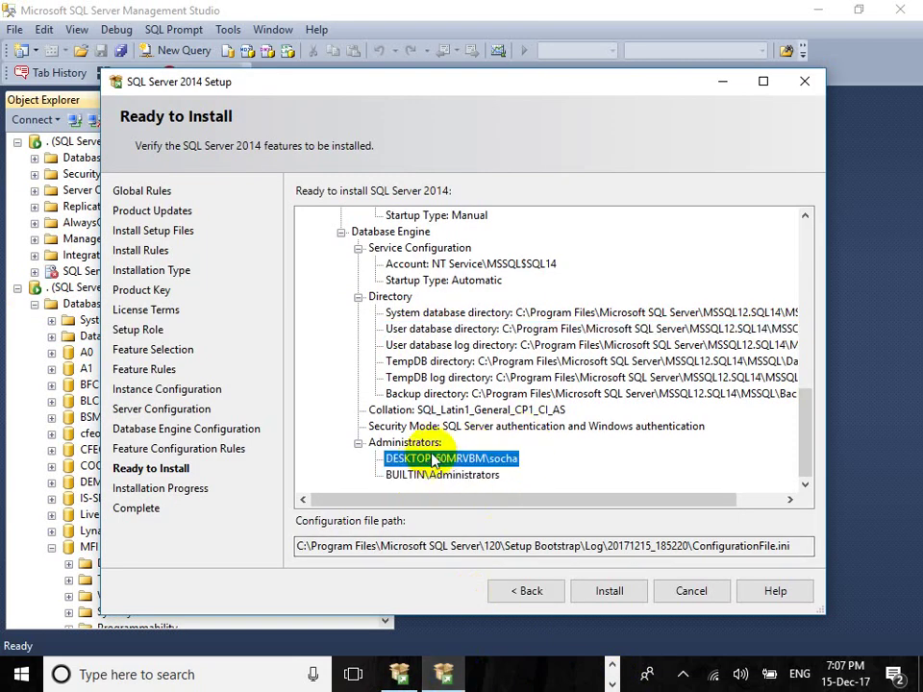
pyautogui.click(394, 443)
pyautogui.click(412, 461)
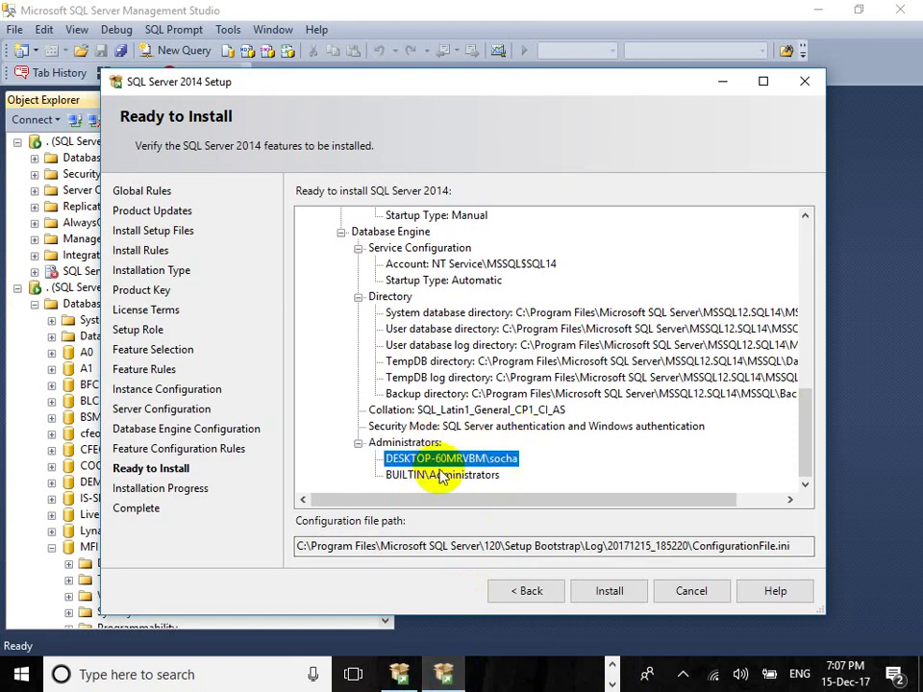
pyautogui.click(422, 474)
pyautogui.click(441, 460)
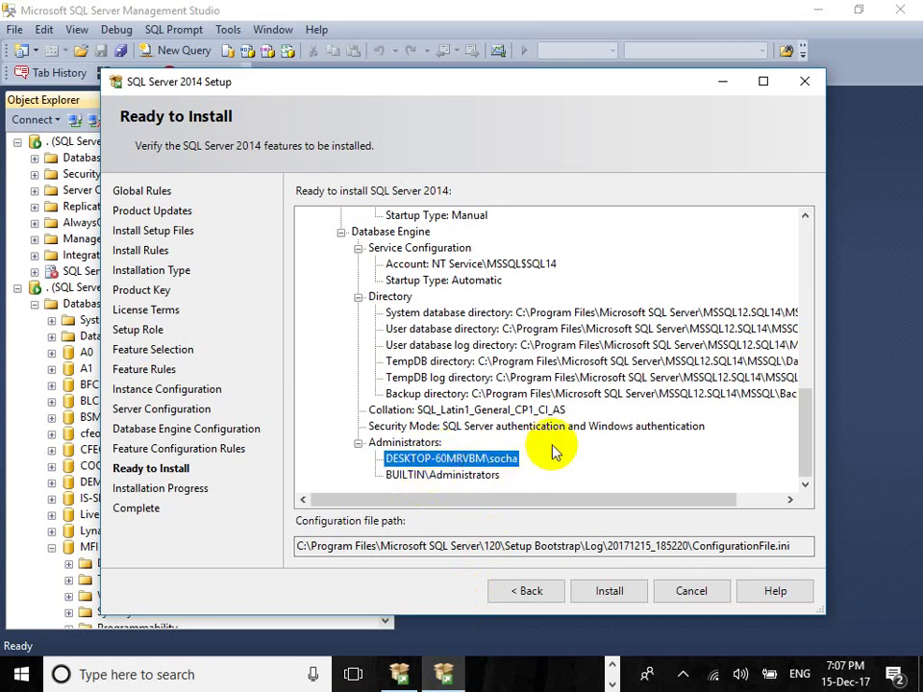
# Return to the start of the installation summary, collapsing and re-expanding its Summary node.
pyautogui.scroll(2, 486, 414)
pyautogui.scroll(10, 486, 412)
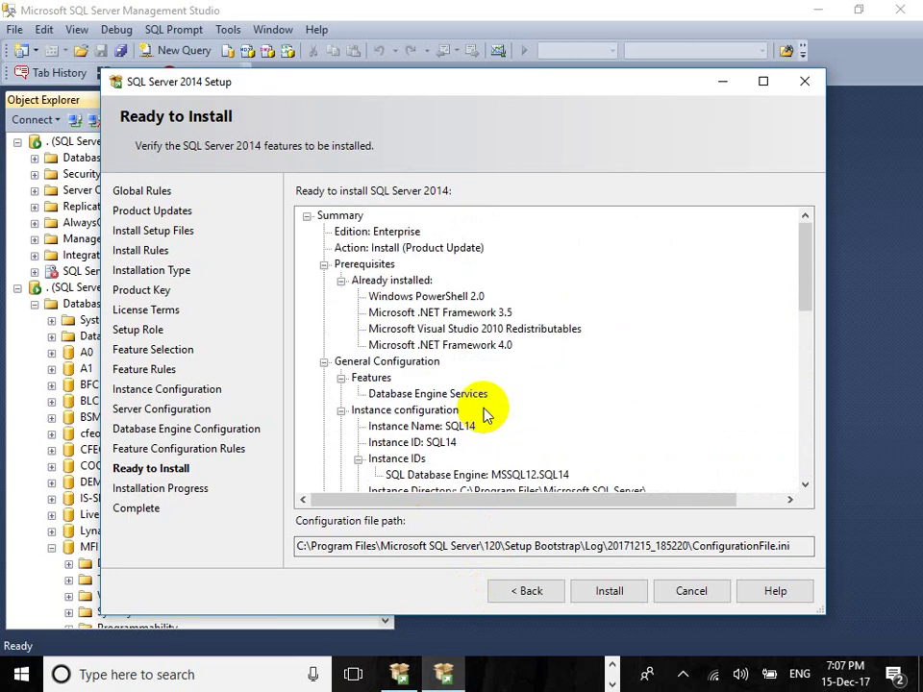
pyautogui.click(307, 219)
pyautogui.click(308, 220)
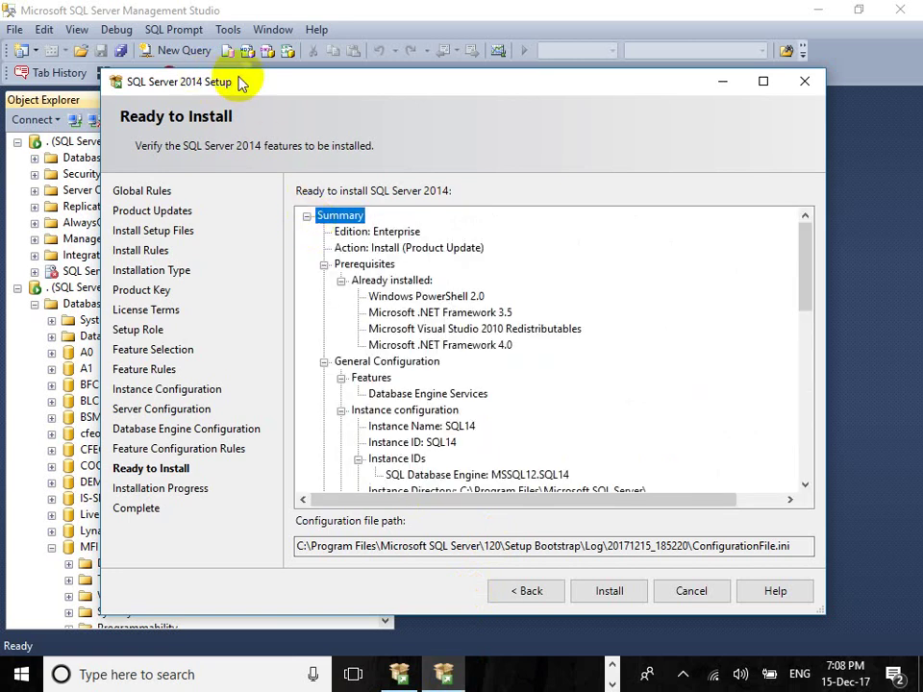
# Move the setup window aside and bring SQL Server Management Studio forward as a smaller window to view its connected servers.
pyautogui.moveTo(241, 83); pyautogui.dragTo(382, 141)
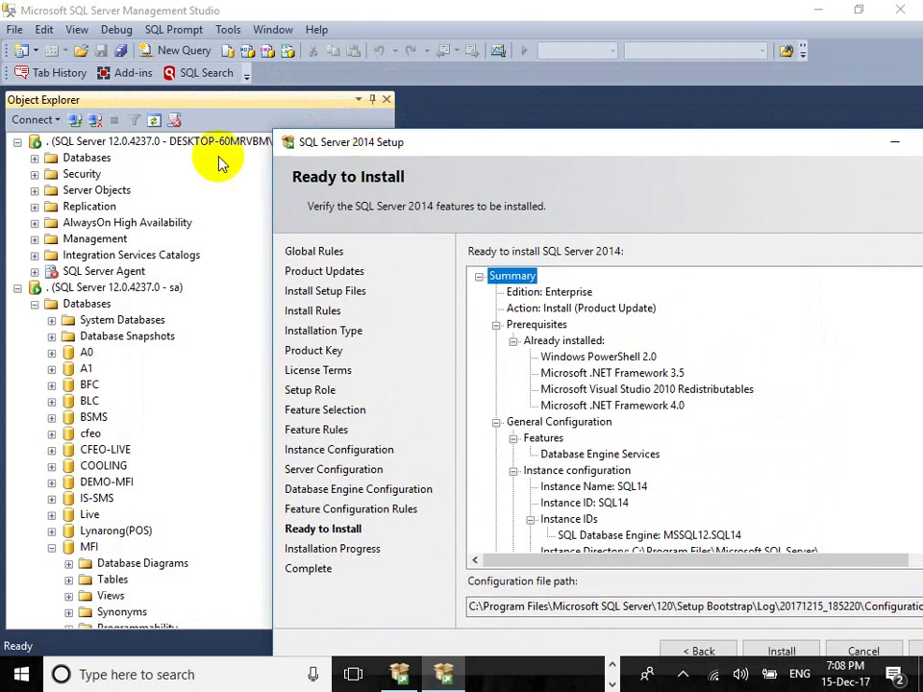
pyautogui.click(77, 142)
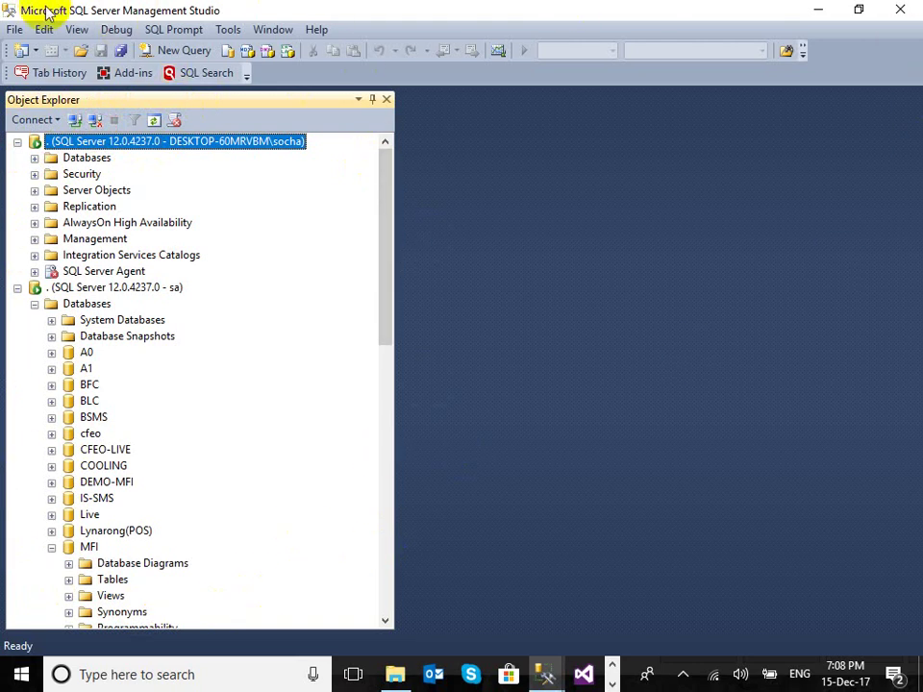
pyautogui.moveTo(364, 21); pyautogui.dragTo(358, 146)
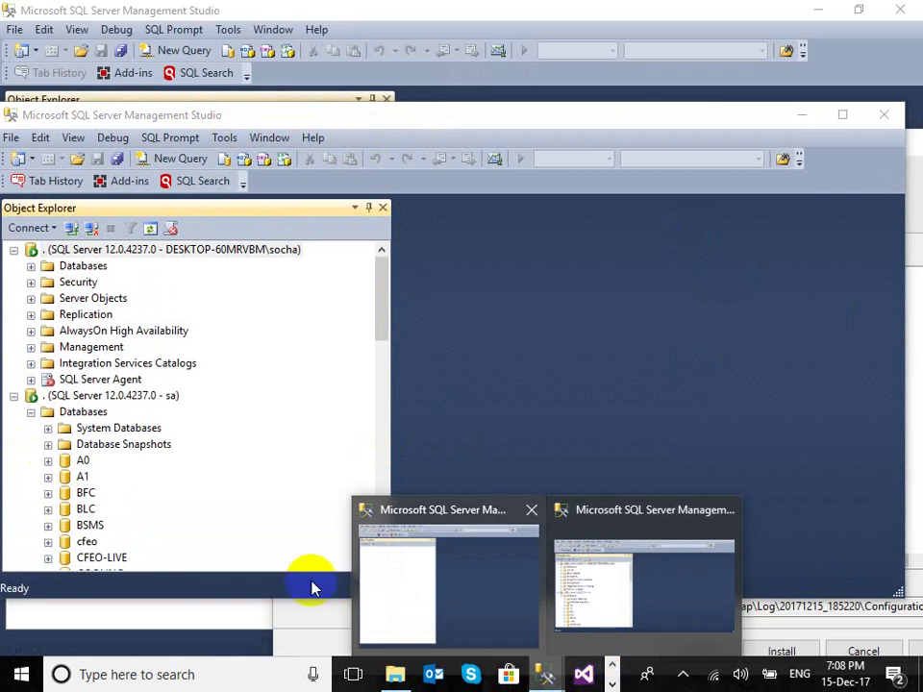
pyautogui.click(117, 401)
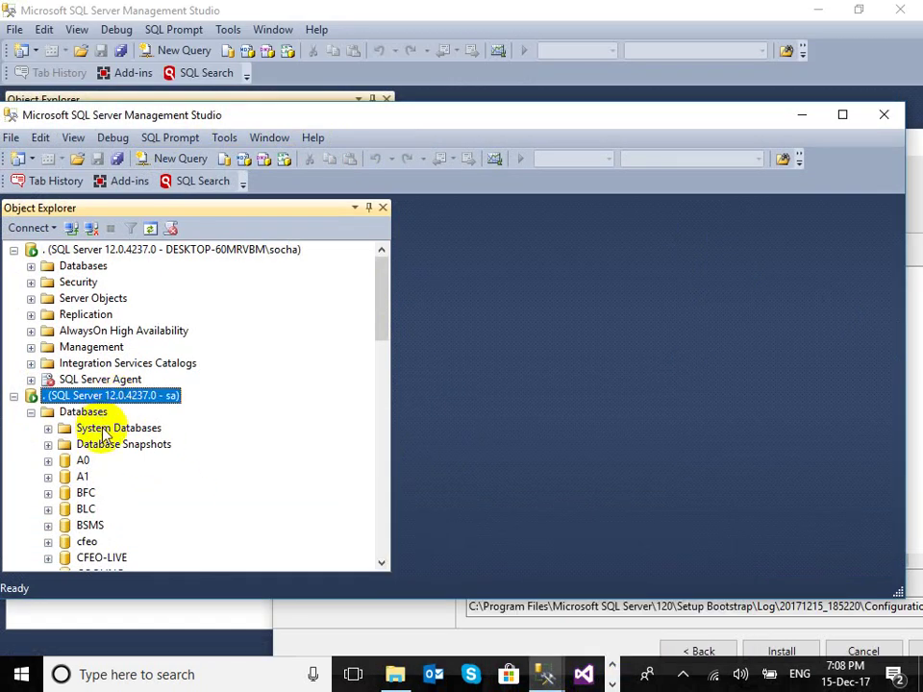
pyautogui.click(75, 379)
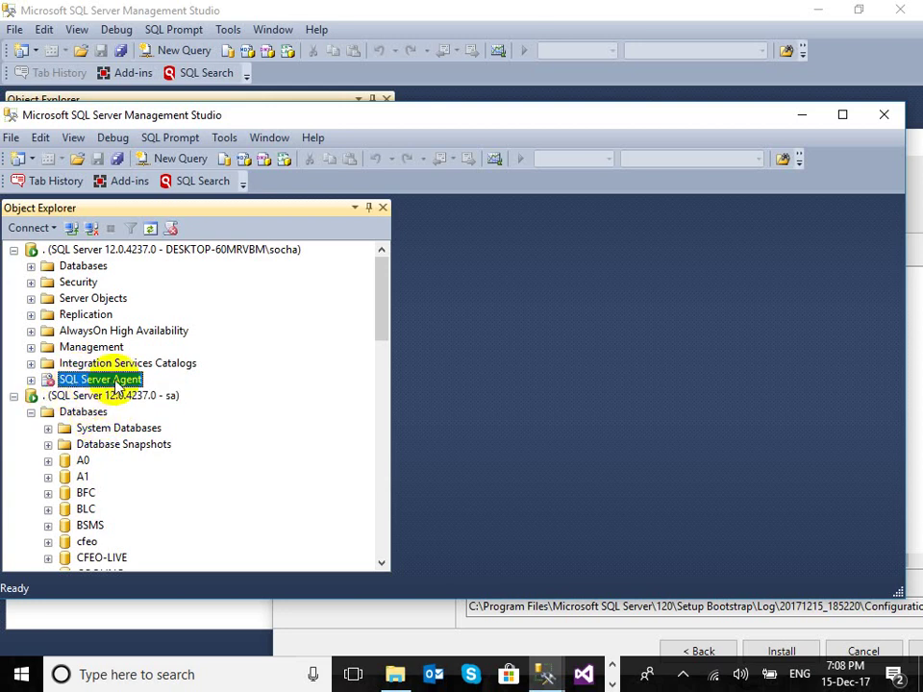
# Dismiss a new server connection without connecting, and disconnect both existing servers from Object Explorer.
pyautogui.click(68, 250)
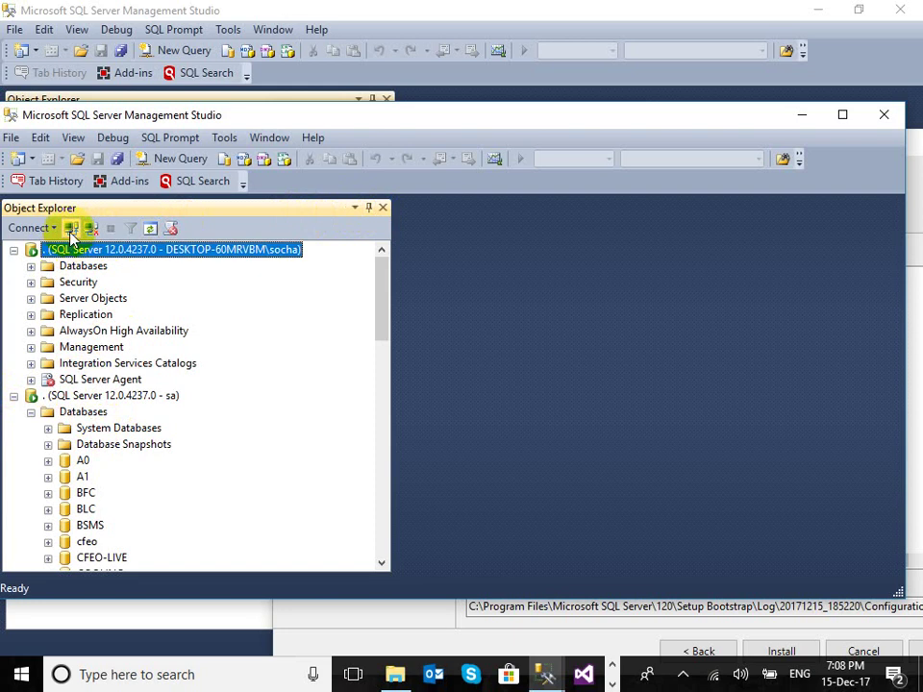
pyautogui.click(71, 228)
pyautogui.click(620, 122)
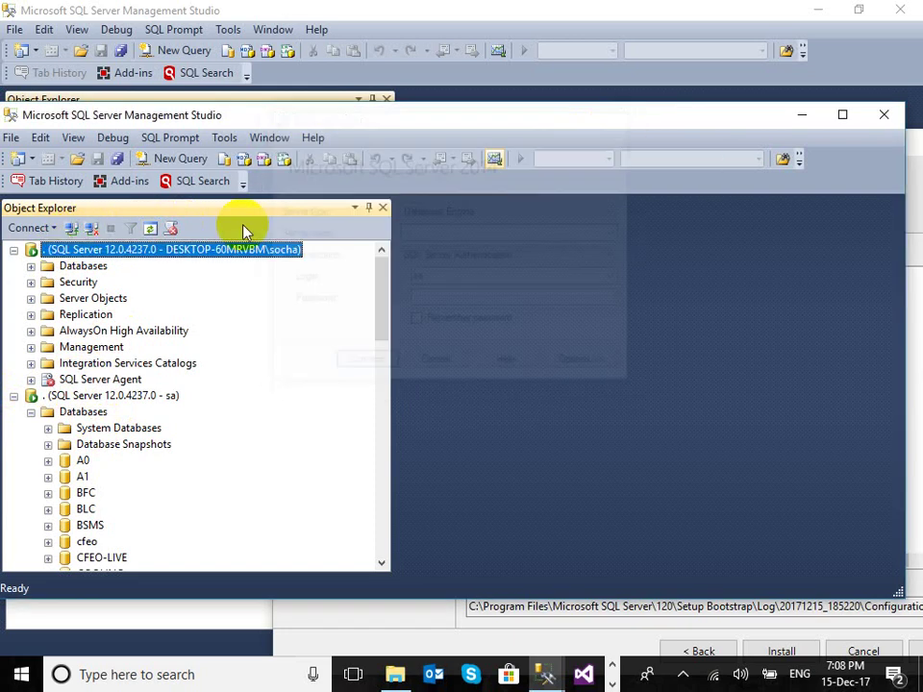
pyautogui.click(92, 229)
pyautogui.click(91, 229)
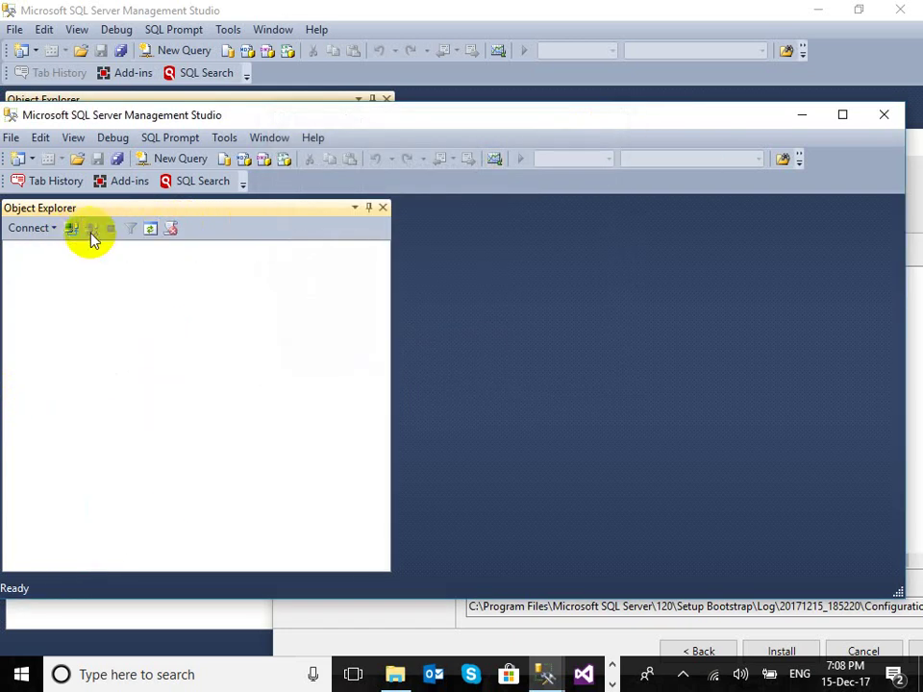
# Close the smaller Management Studio window and start the SQL Server 2014 installation from the Ready to Install summary.
pyautogui.click(884, 114)
pyautogui.scroll(-5, 589, 471)
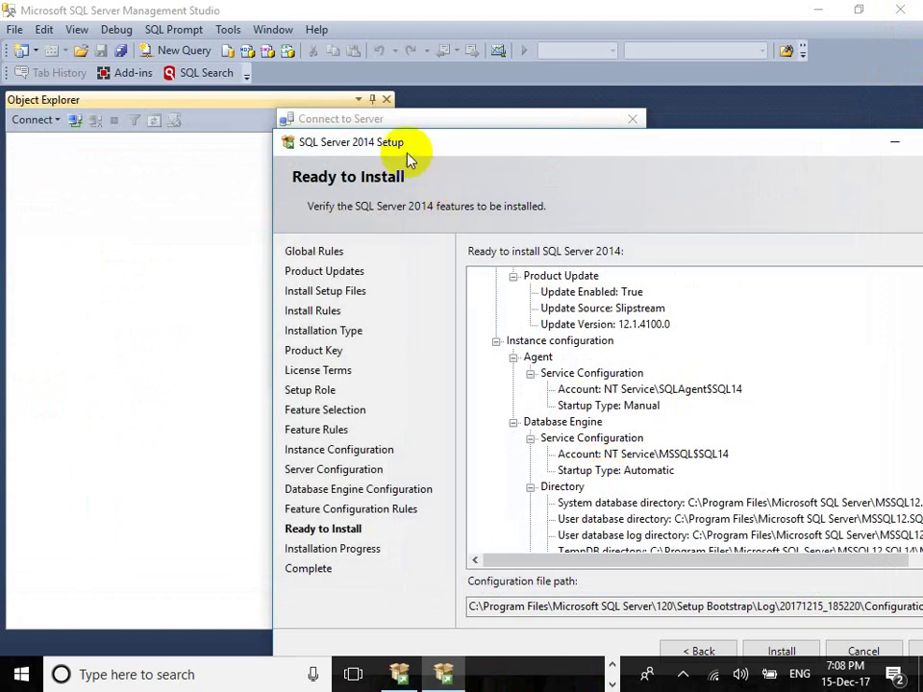
pyautogui.moveTo(410, 159); pyautogui.dragTo(144, 143)
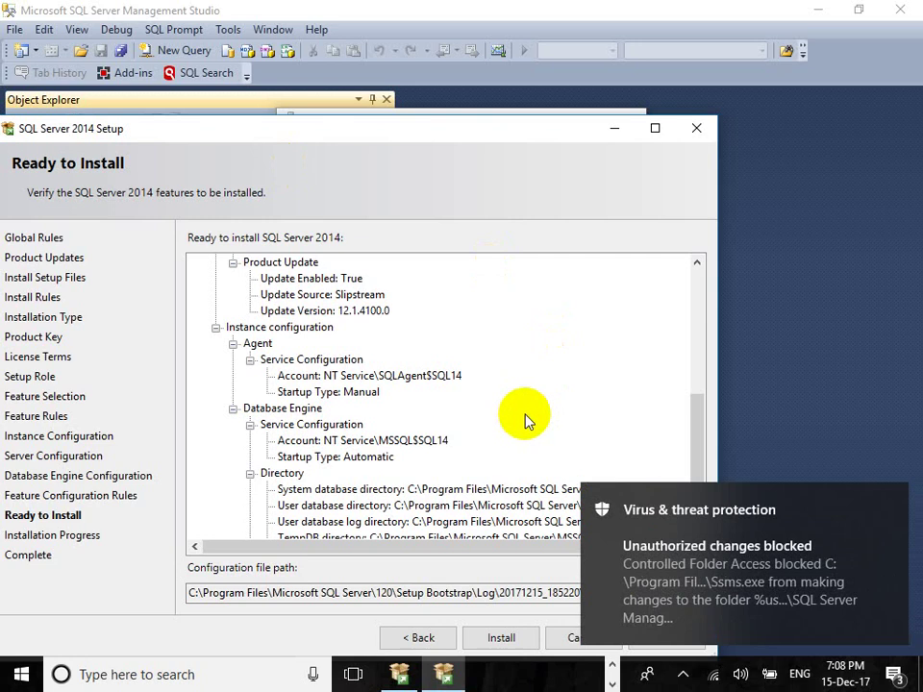
pyautogui.scroll(-2, 327, 346)
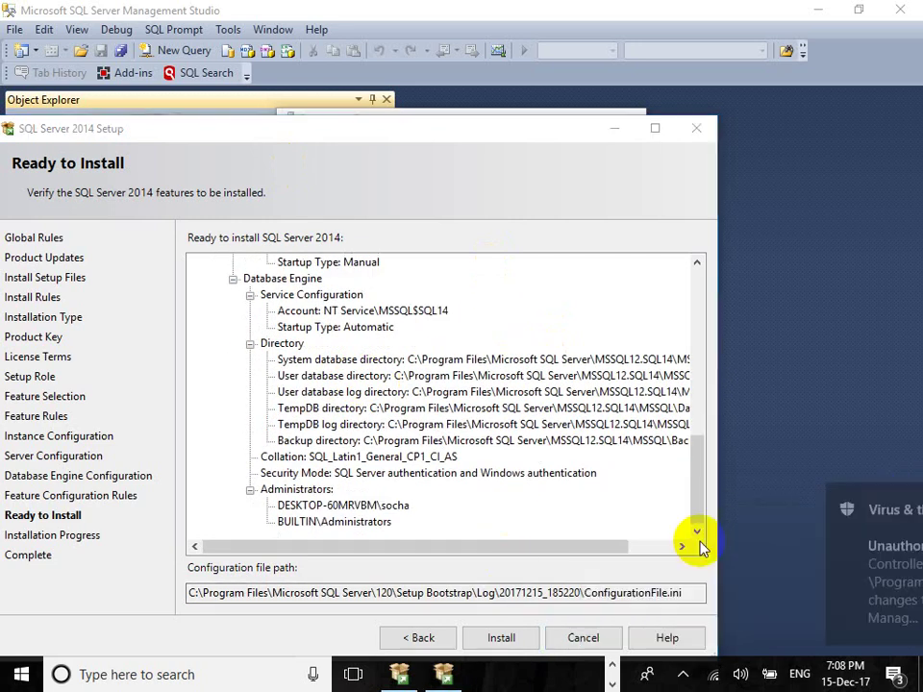
pyautogui.click(502, 638)
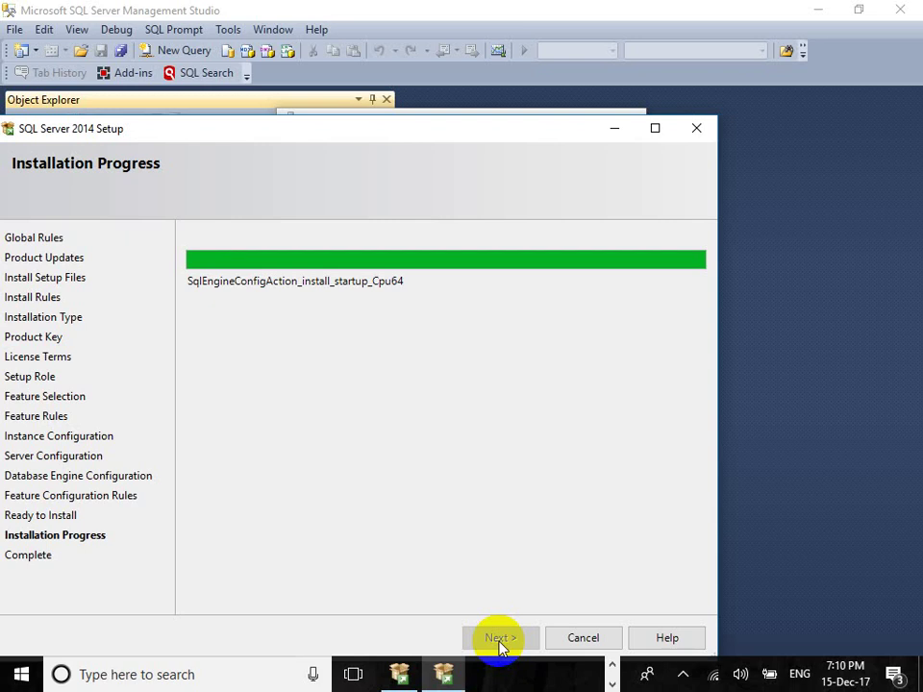
# Switch to Chrome, open a new tab, and close the SQL Server 2014 installation video tab.
pyautogui.click(612, 681)
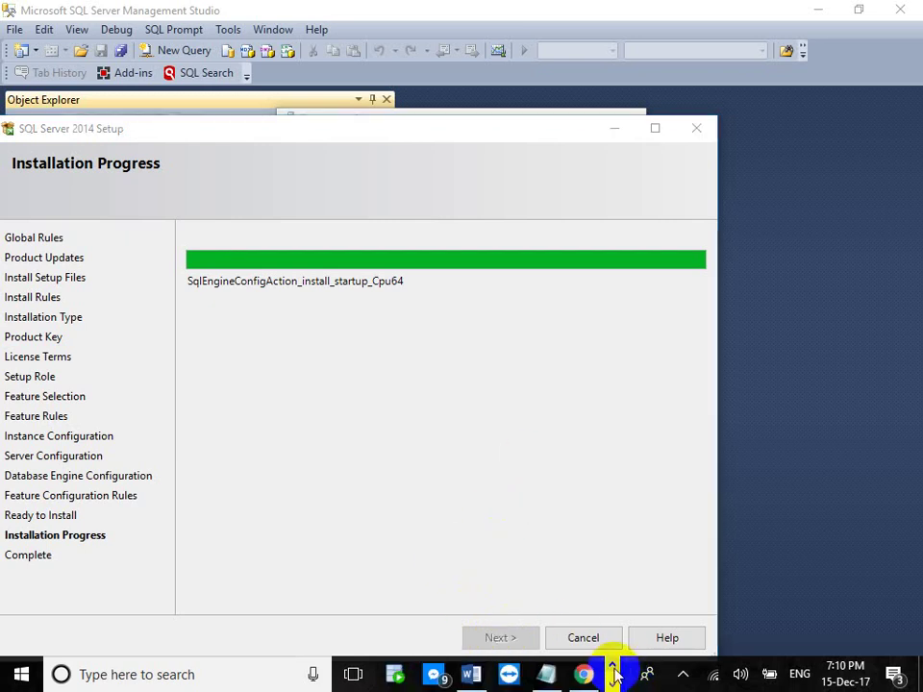
pyautogui.click(584, 675)
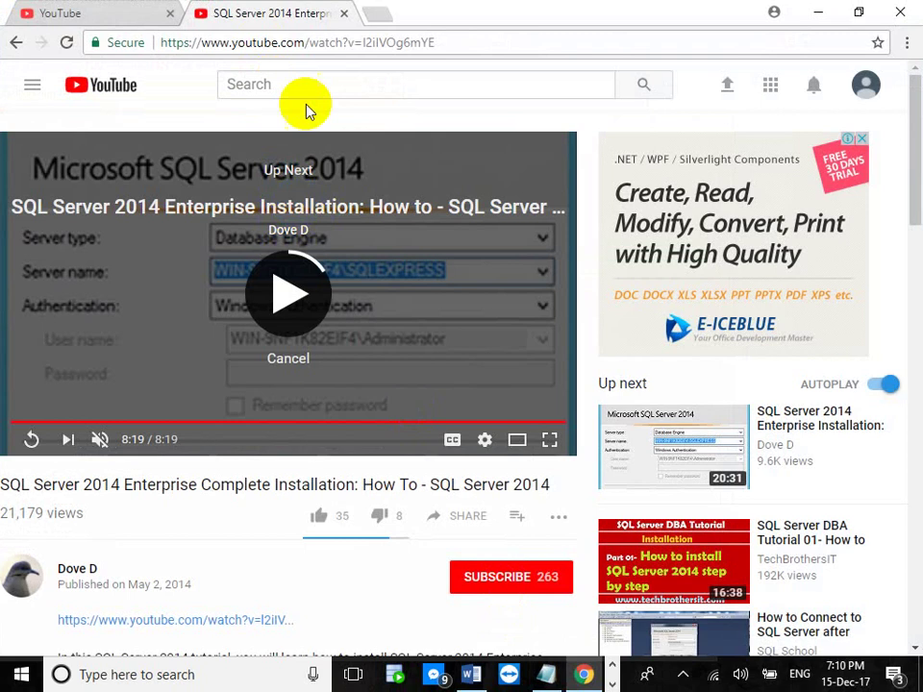
pyautogui.click(371, 19)
pyautogui.hotkey('ctrl', 'w')
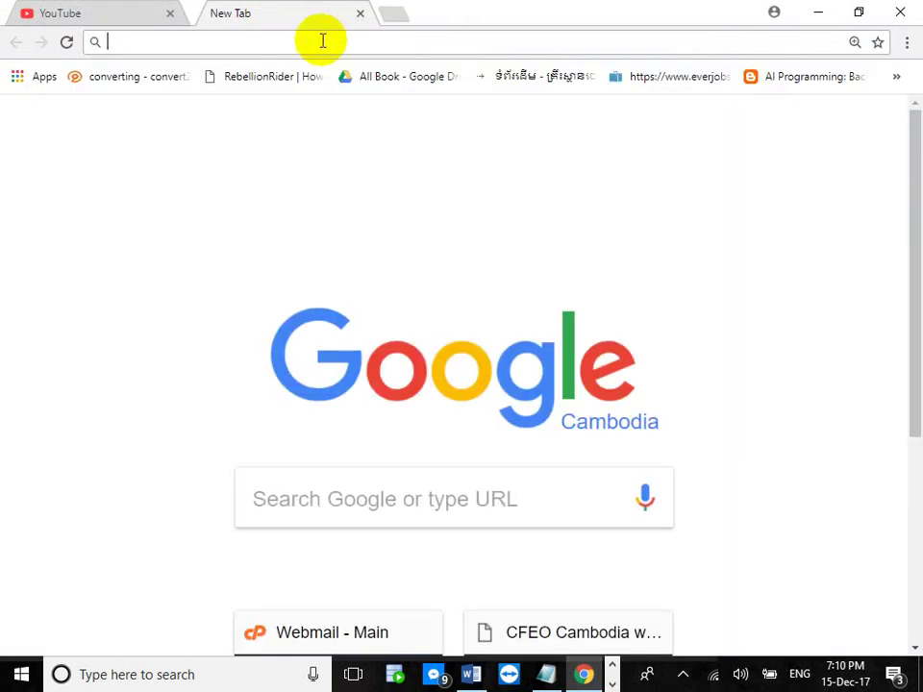
# Search Google for "how to boot windows 7 from usb" using the matching suggestion.
pyautogui.write('how to ')
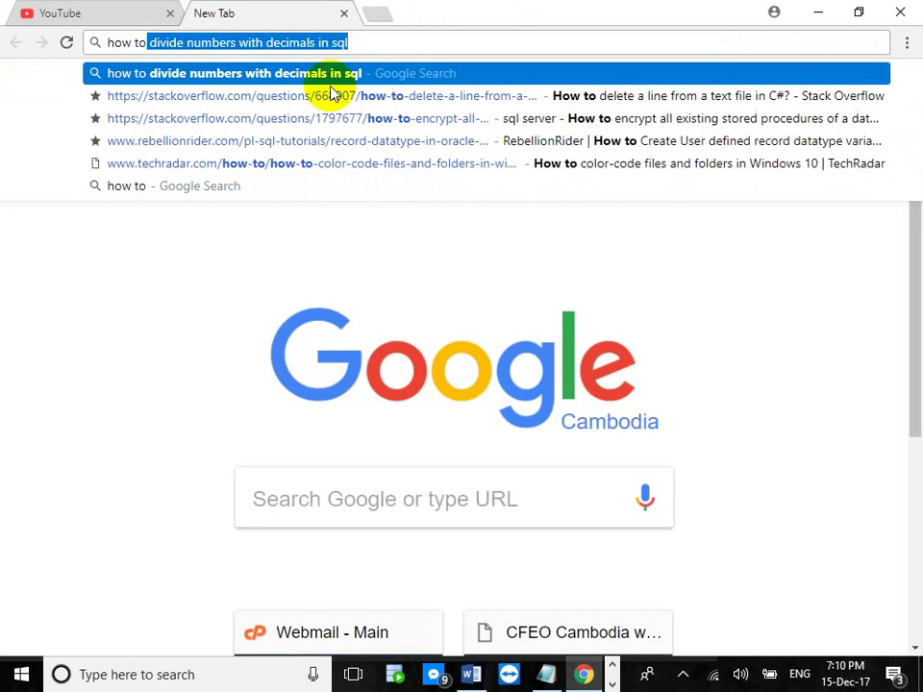
pyautogui.write('boot')
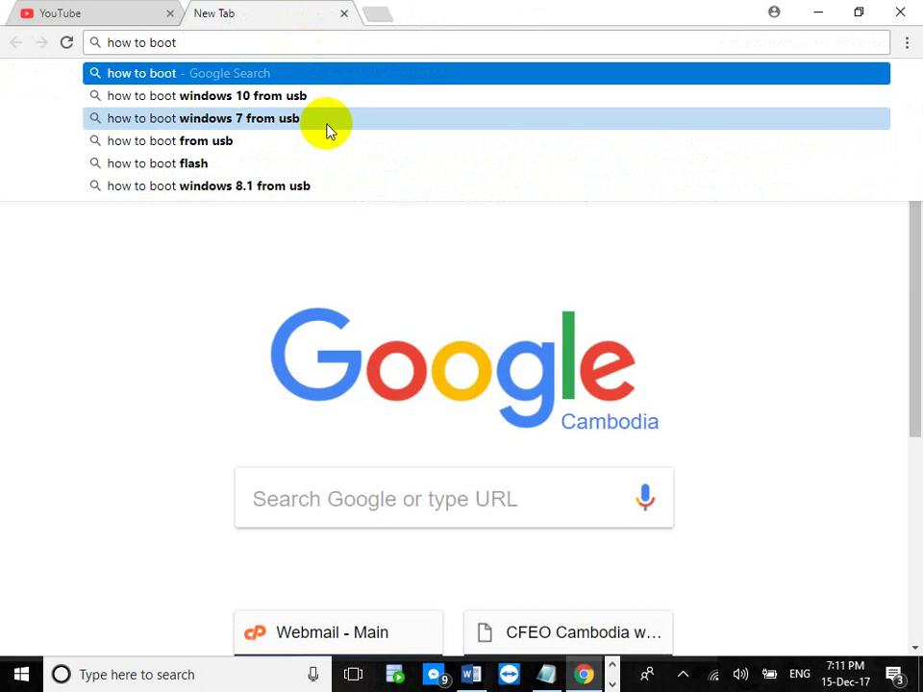
pyautogui.click(327, 124)
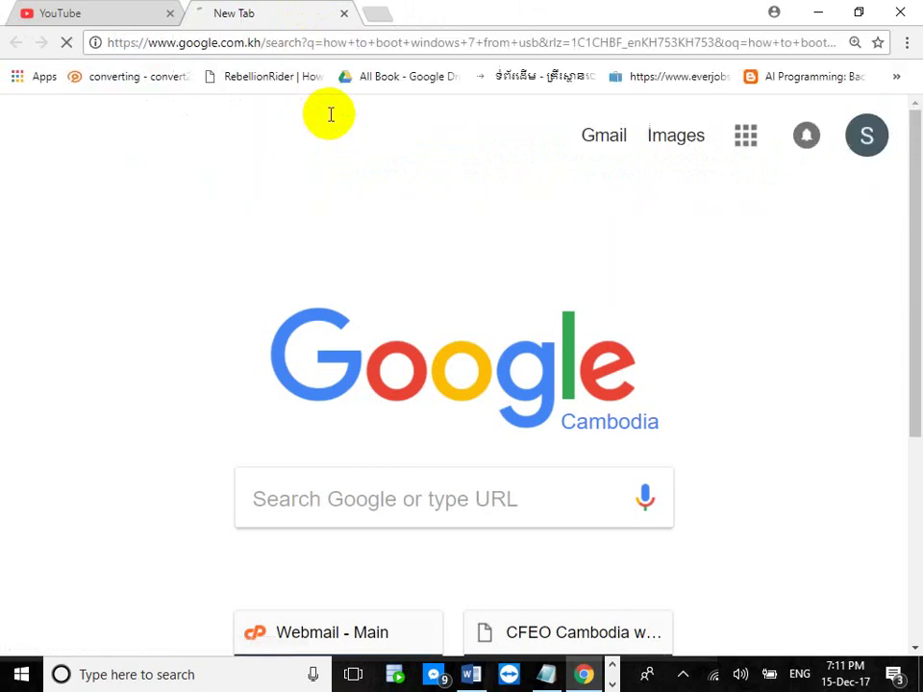
# Replace the Google query with "how to boot window in usb in sony" to narrow it to Sony laptops.
pyautogui.moveTo(564, 117); pyautogui.dragTo(197, 116)
pyautogui.write('how to')
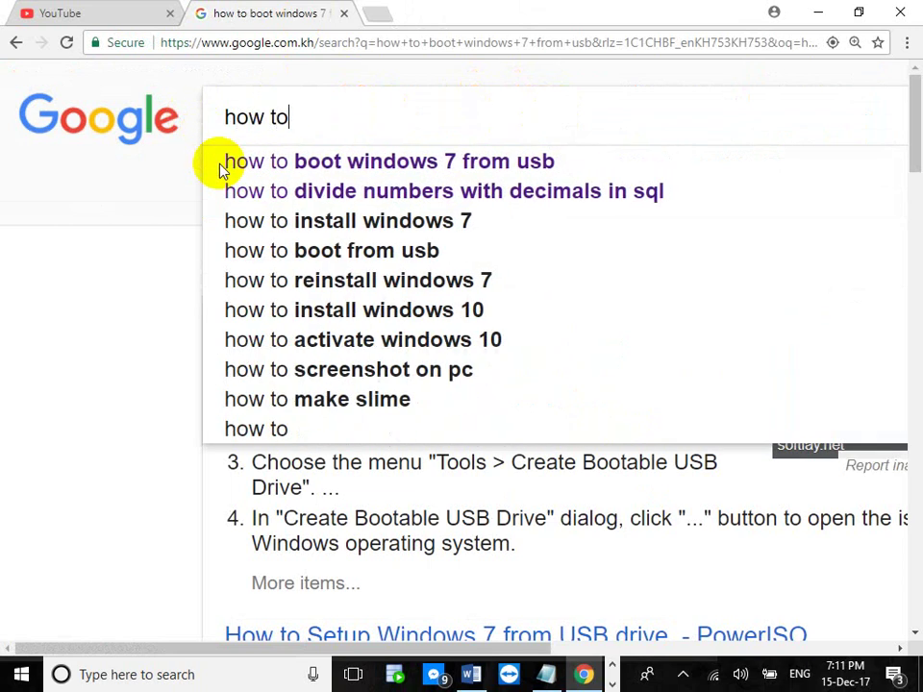
pyautogui.write(' boot ')
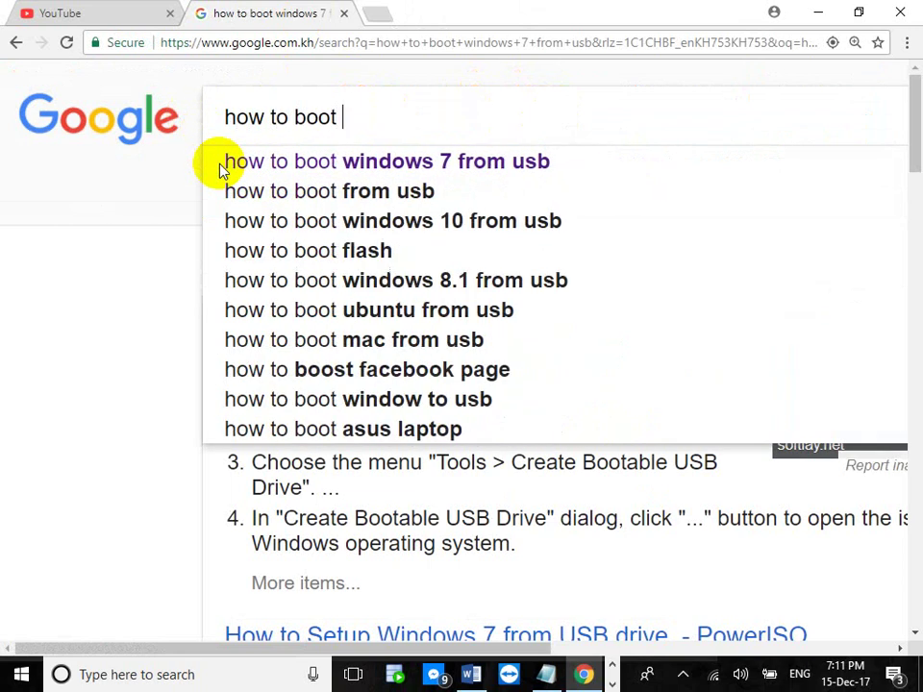
pyautogui.write('windo')
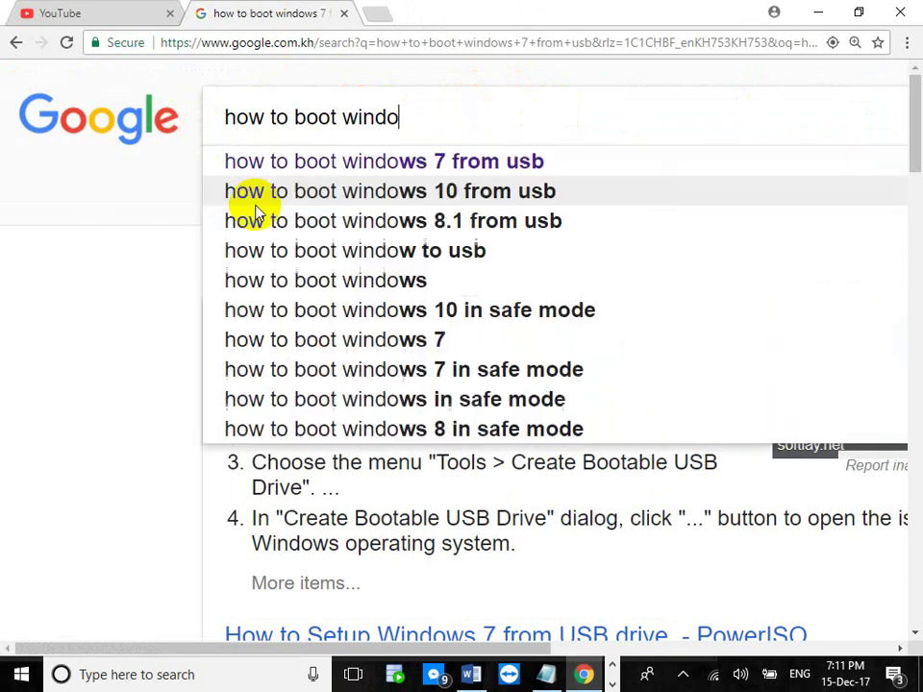
pyautogui.write('w')
pyautogui.press('BackSpace')
pyautogui.press('BackSpace')
pyautogui.press('BackSpace')
pyautogui.press('BackSpace')
pyautogui.press('BackSpace')
pyautogui.press('BackSpace')
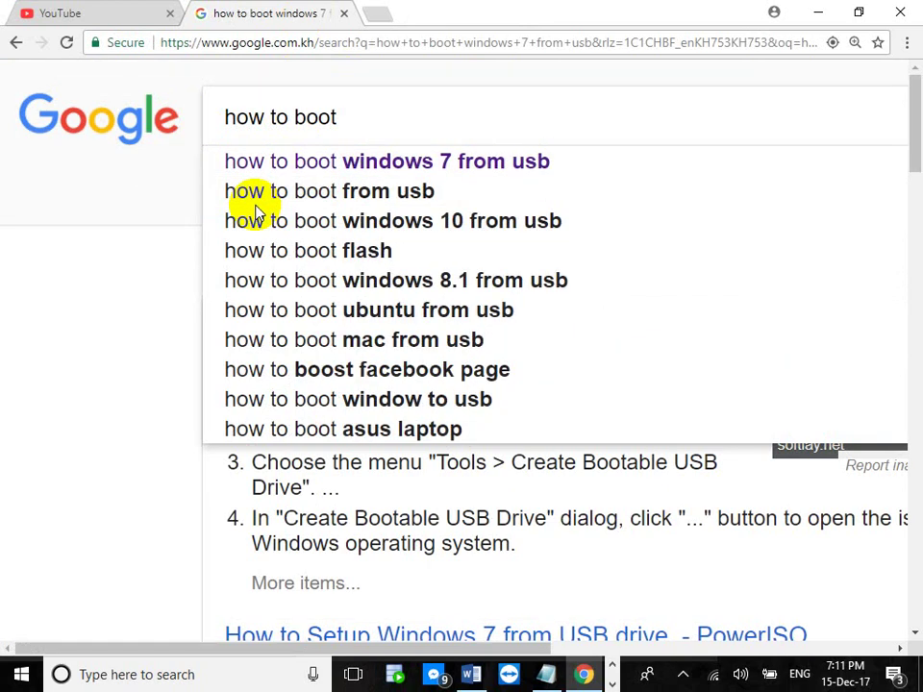
pyautogui.write('u')
pyautogui.press('BackSpace')
pyautogui.write('f')
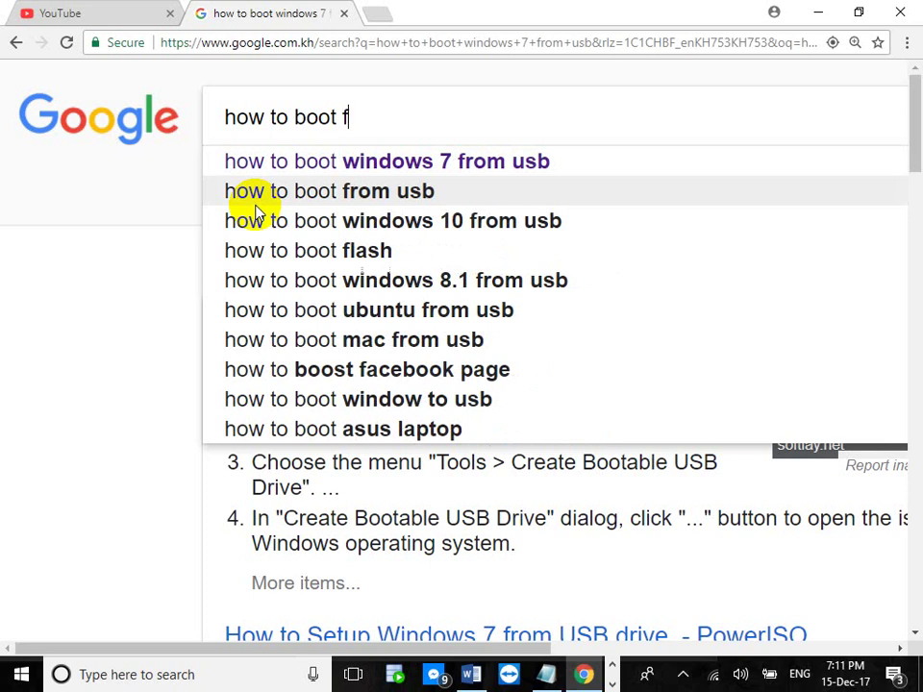
pyautogui.press('BackSpace')
pyautogui.write('window ')
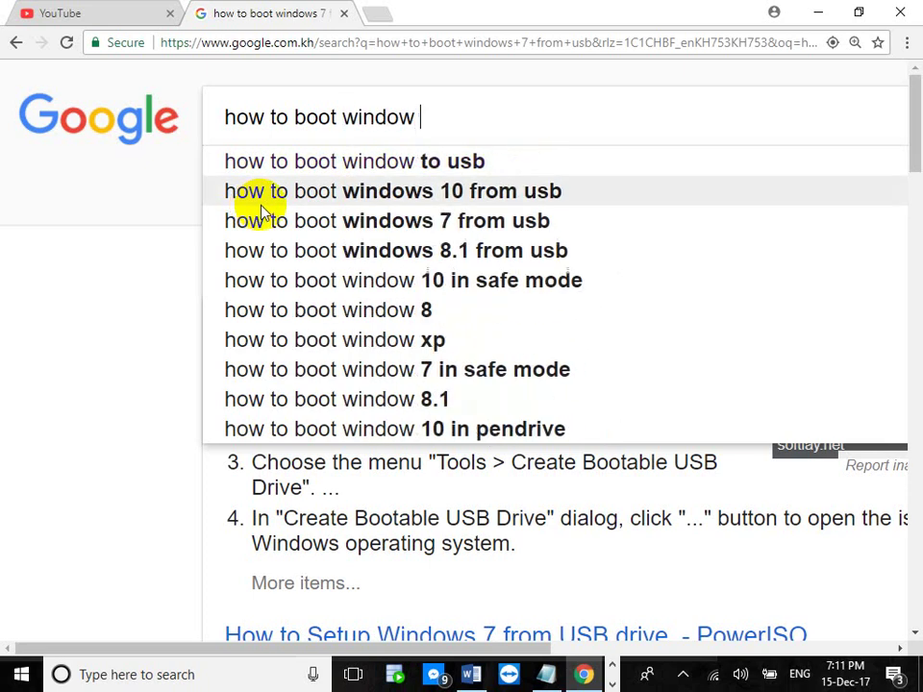
pyautogui.write('in us')
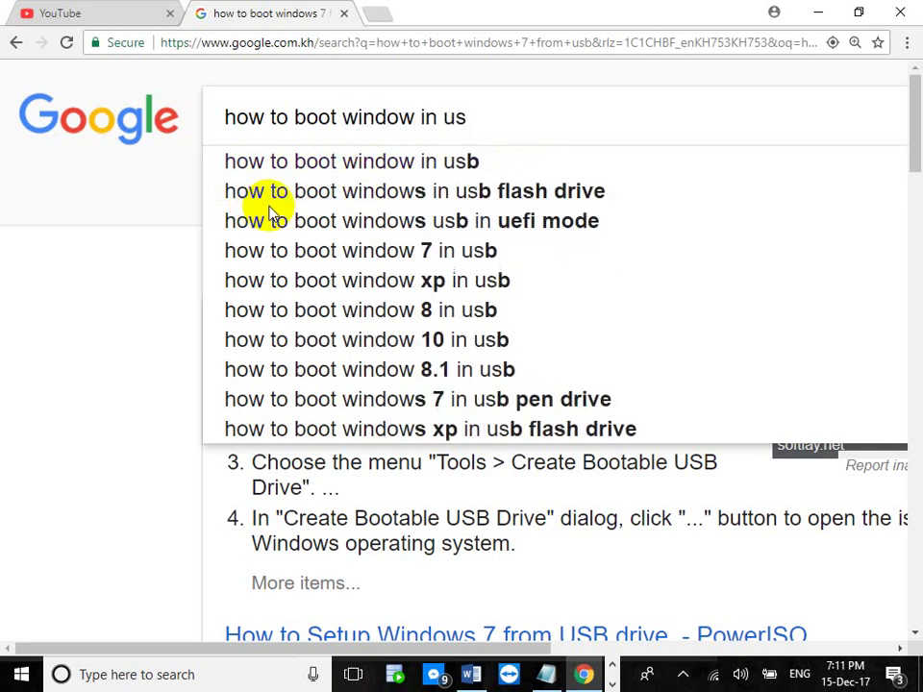
pyautogui.write('b in')
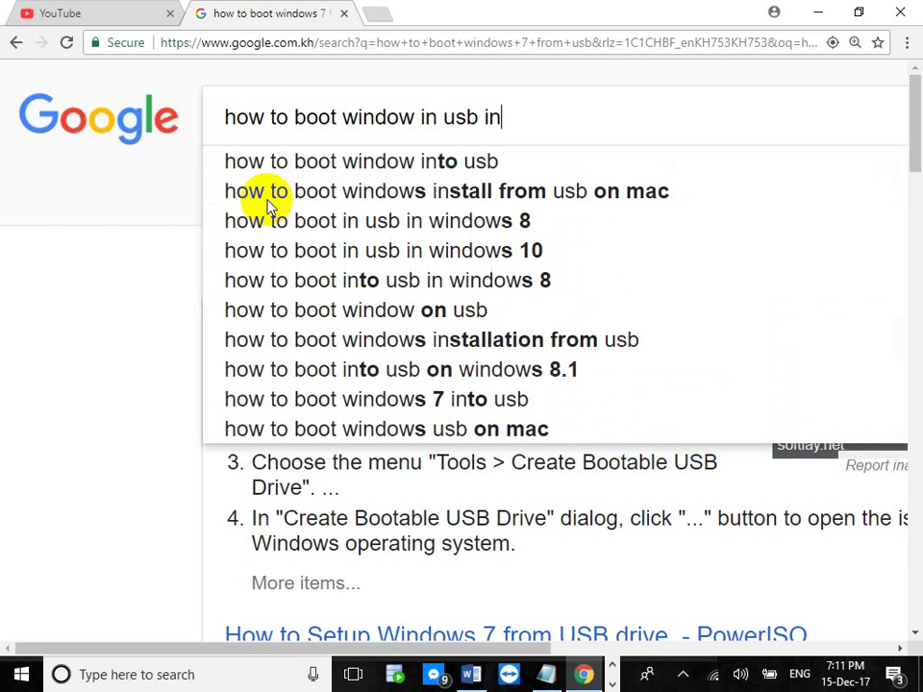
pyautogui.write(' sony')
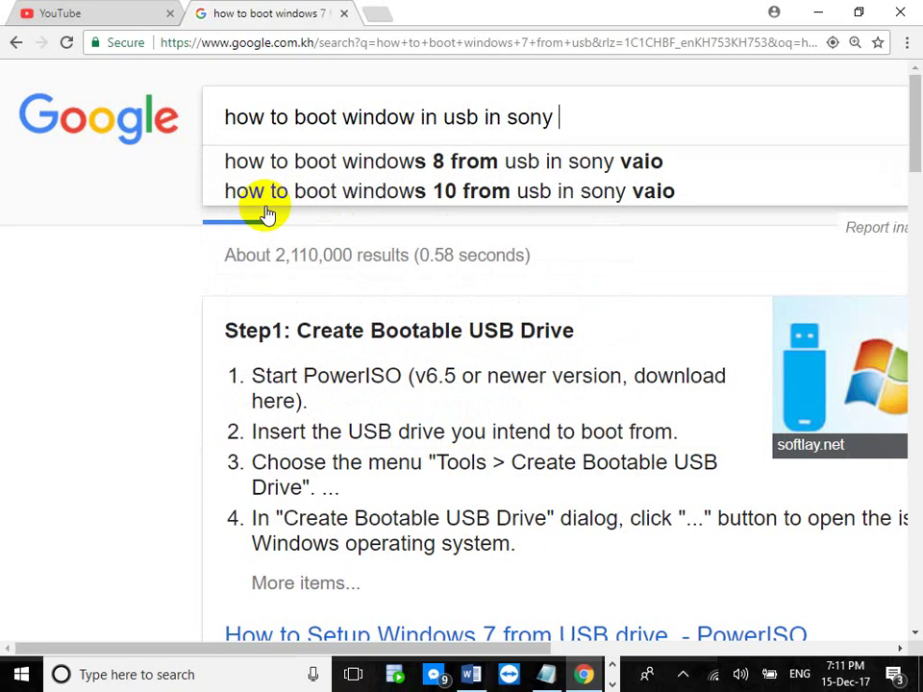
# Run the suggested search "how to boot windows 10 from usb in sony vaio" and review the USB boot instructions in the results.
pyautogui.press('Down')
pyautogui.press('Up')
pyautogui.press('Down')
pyautogui.press('Down')
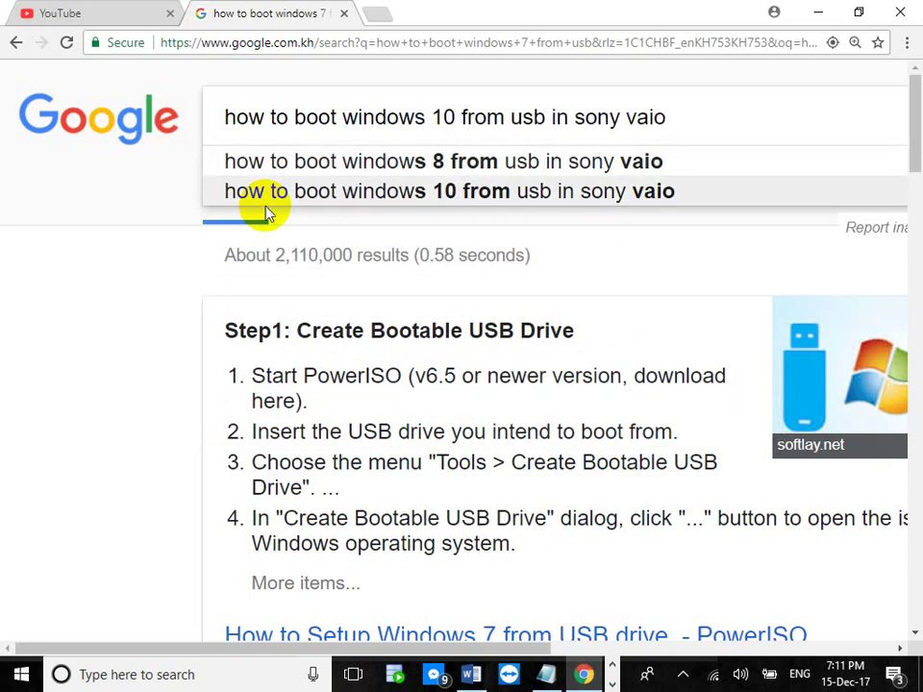
pyautogui.press('Return')
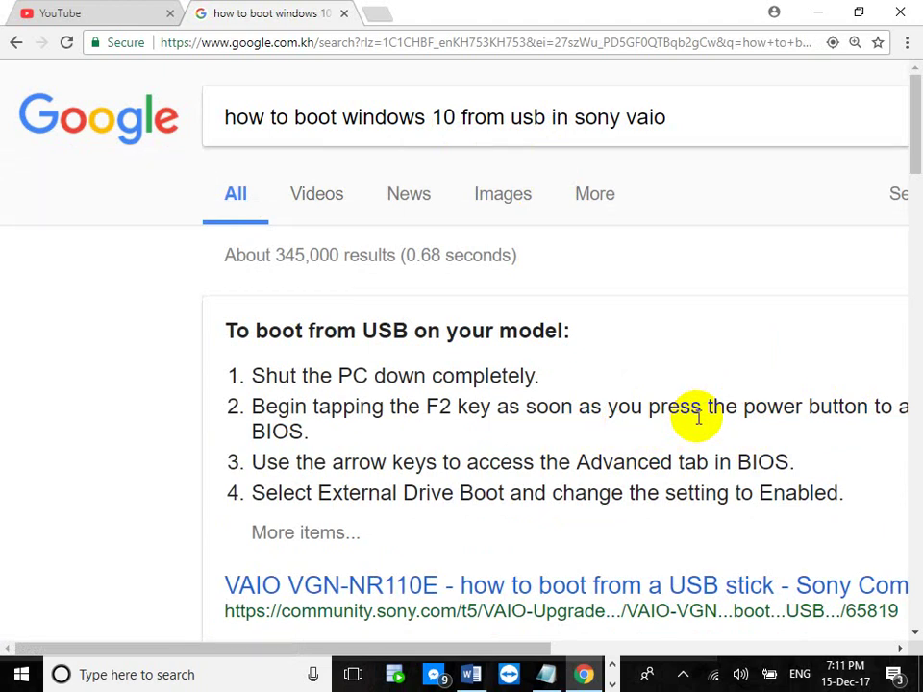
pyautogui.scroll(-1, 545, 373)
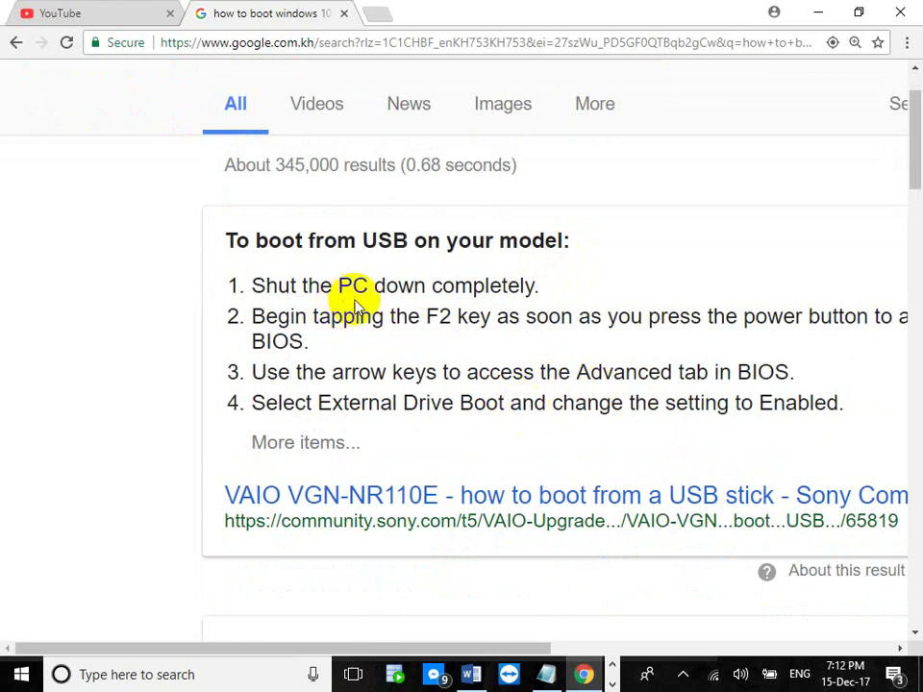
pyautogui.scroll(-2, 582, 347)
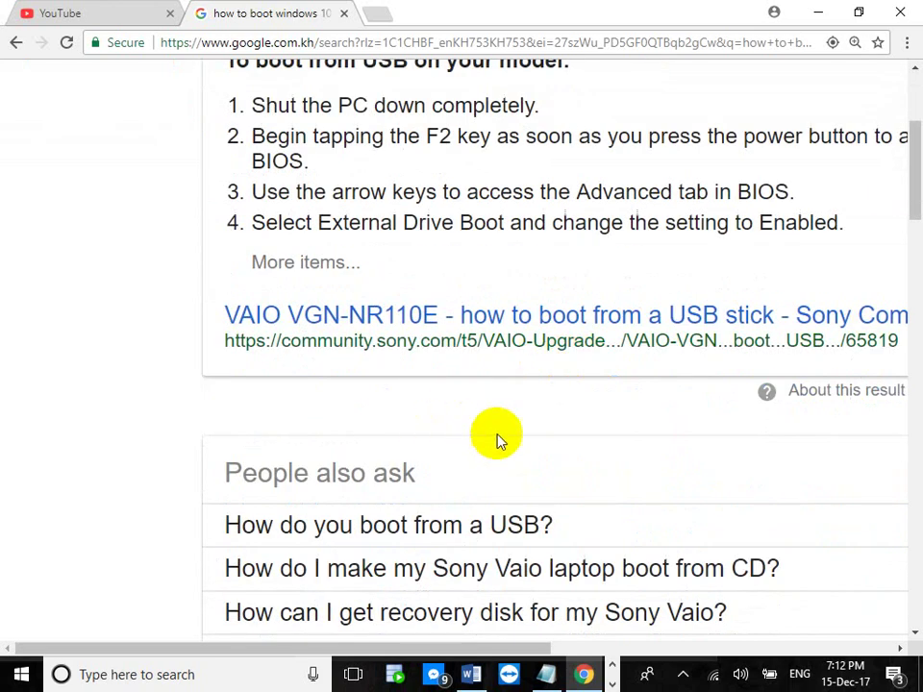